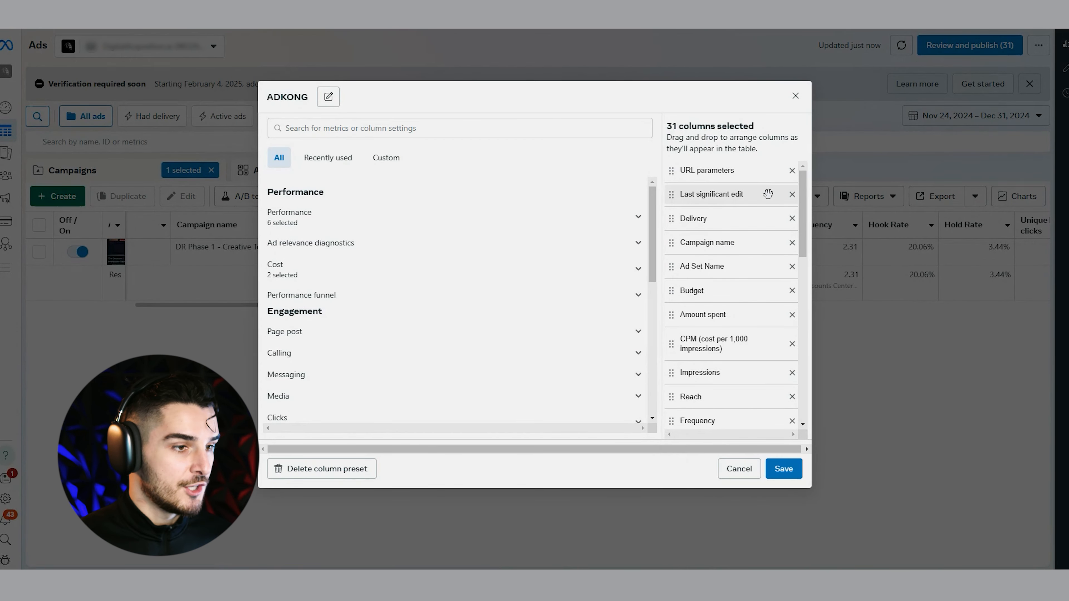
Look through the selected columns of the ADKONG column preset, down to the click and lead metrics
scroll(767, 192, "down", 2)
scroll(764, 210, "down", 2)
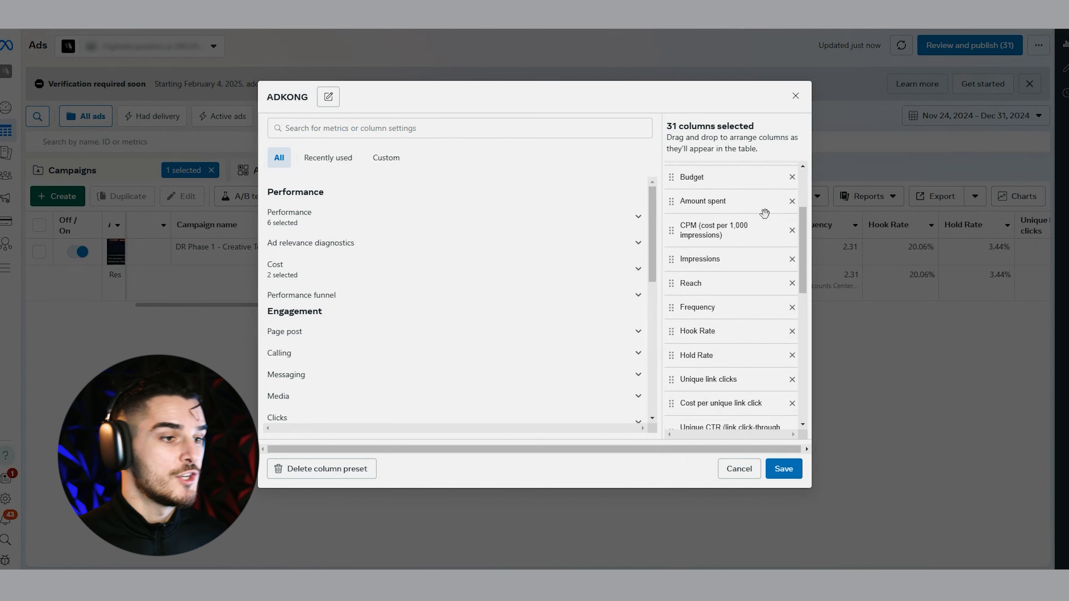
scroll(765, 227, "down", 2)
scroll(764, 247, "down", 2)
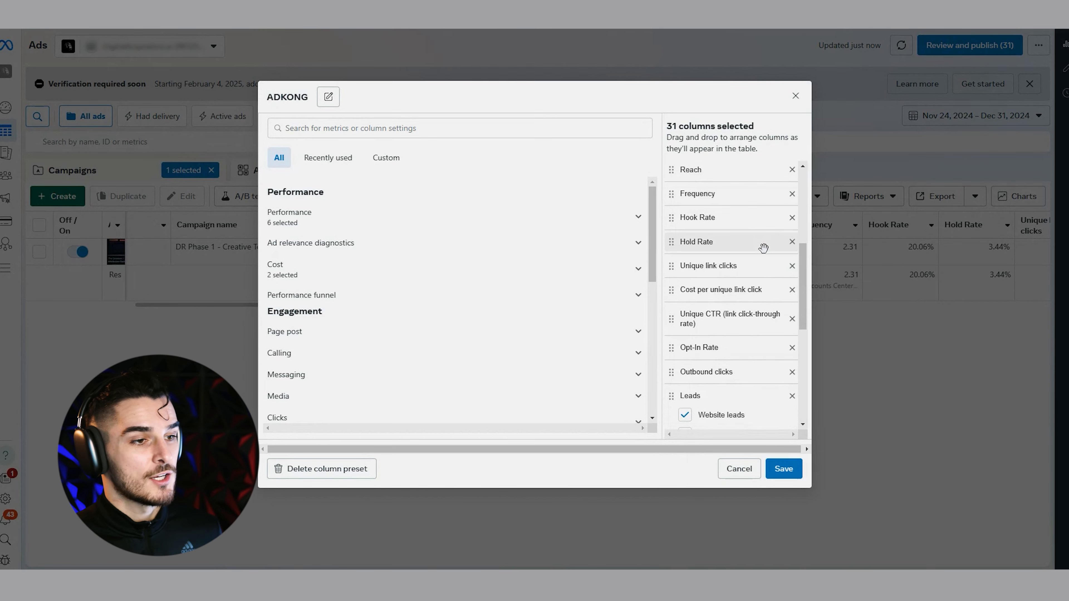
scroll(764, 253, "down", 2)
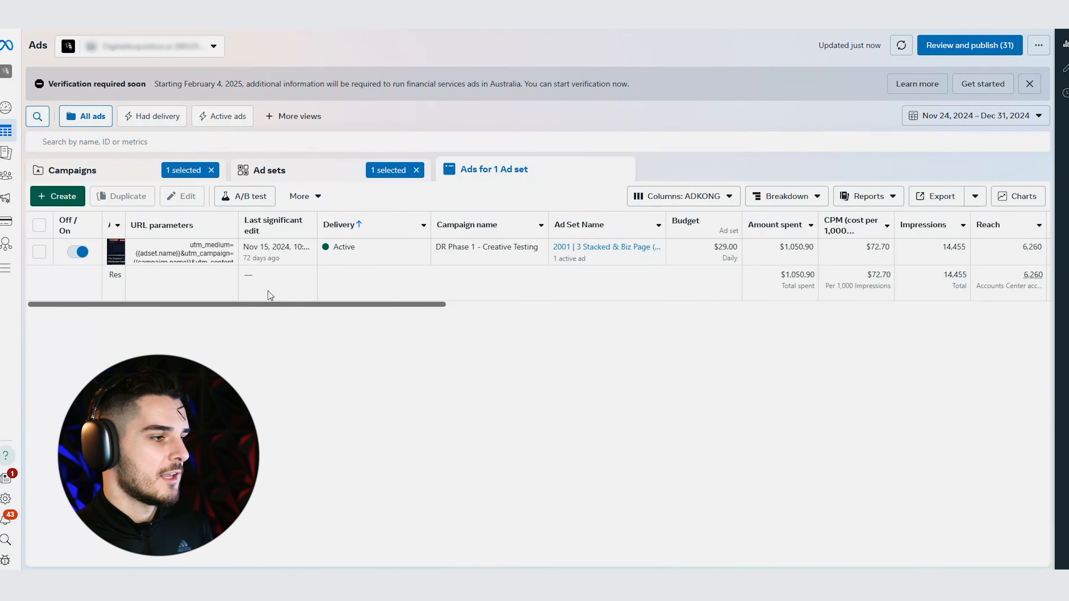
Select the ad's row and examine its CPM, Impressions, Reach and Frequency columns and their definitions
left_click_drag(265, 304, 512, 304)
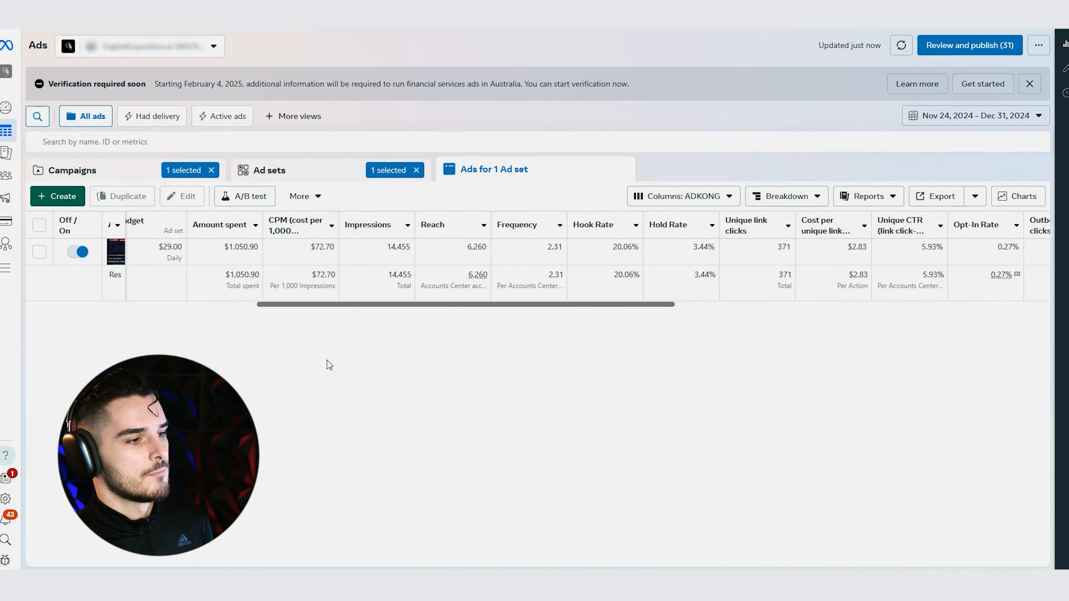
mouse_move(306, 234)
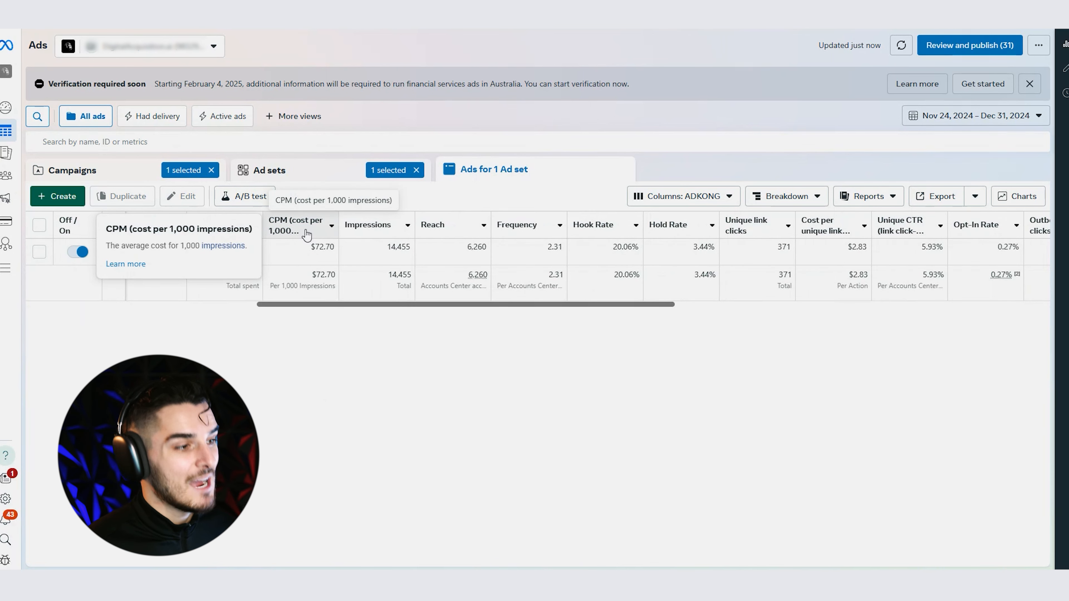
left_click(313, 247)
left_click_drag(311, 246, 334, 253)
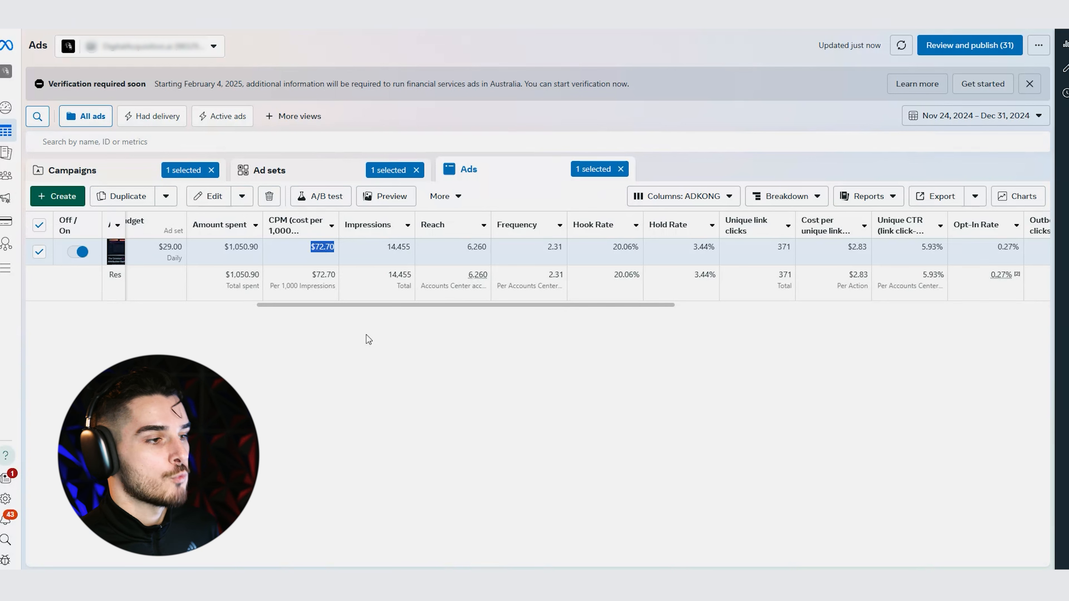
left_click(366, 335)
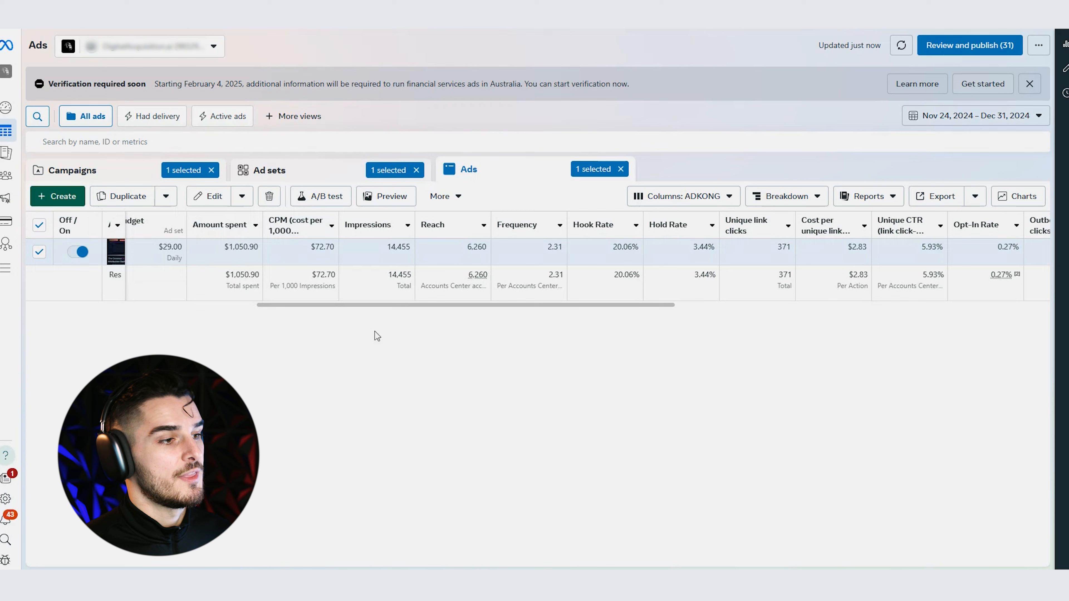
mouse_move(379, 231)
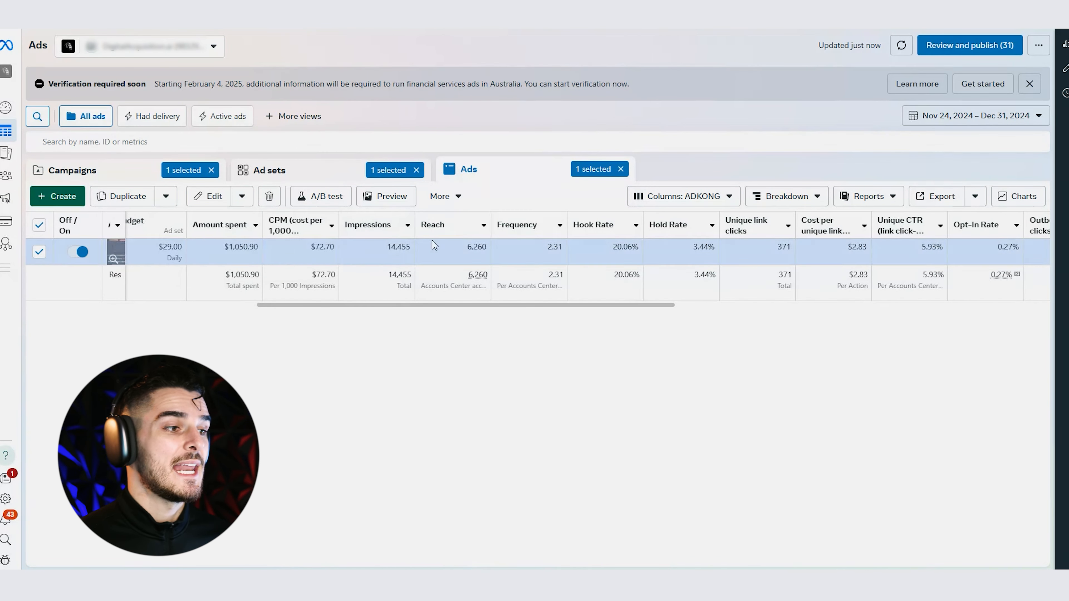
mouse_move(440, 232)
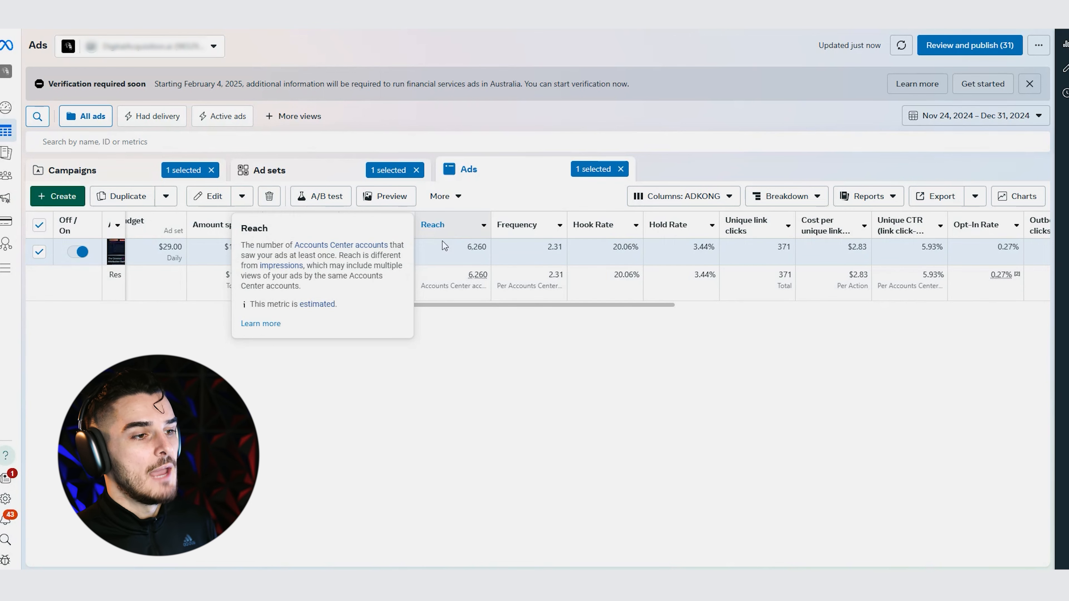
mouse_move(530, 235)
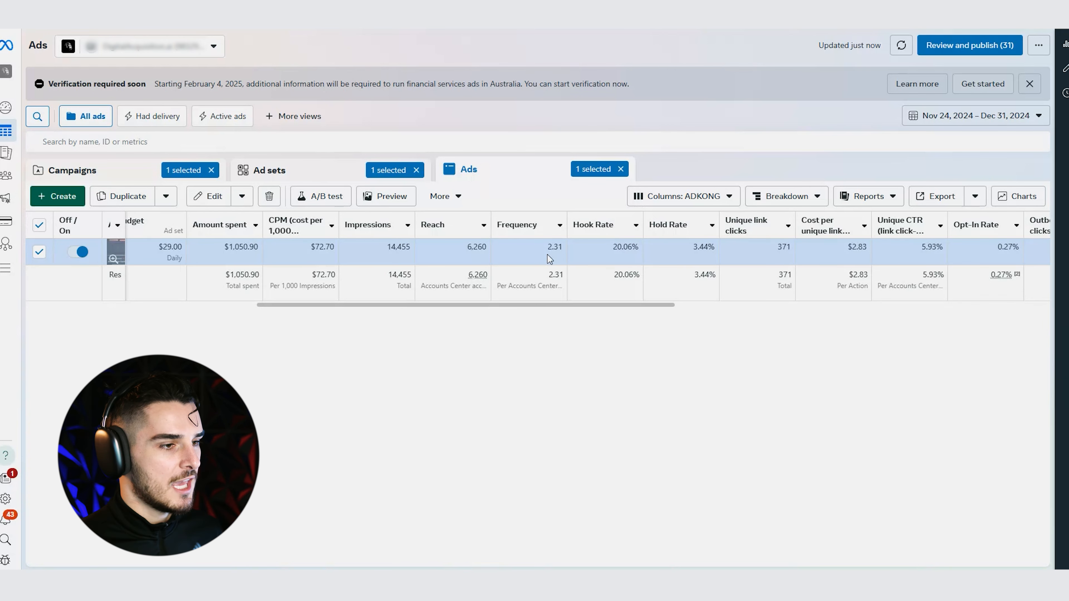
scroll(490, 247, "right", 2)
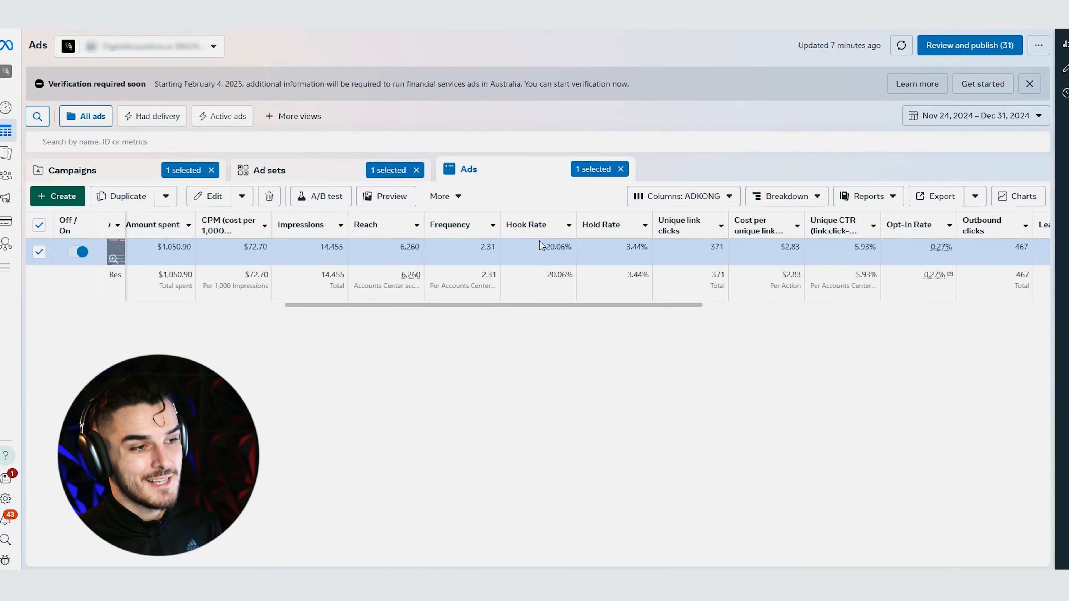
Start a new custom metric from the column customization, naming it Hook Rate with the Percentage (%) format
left_click(680, 206)
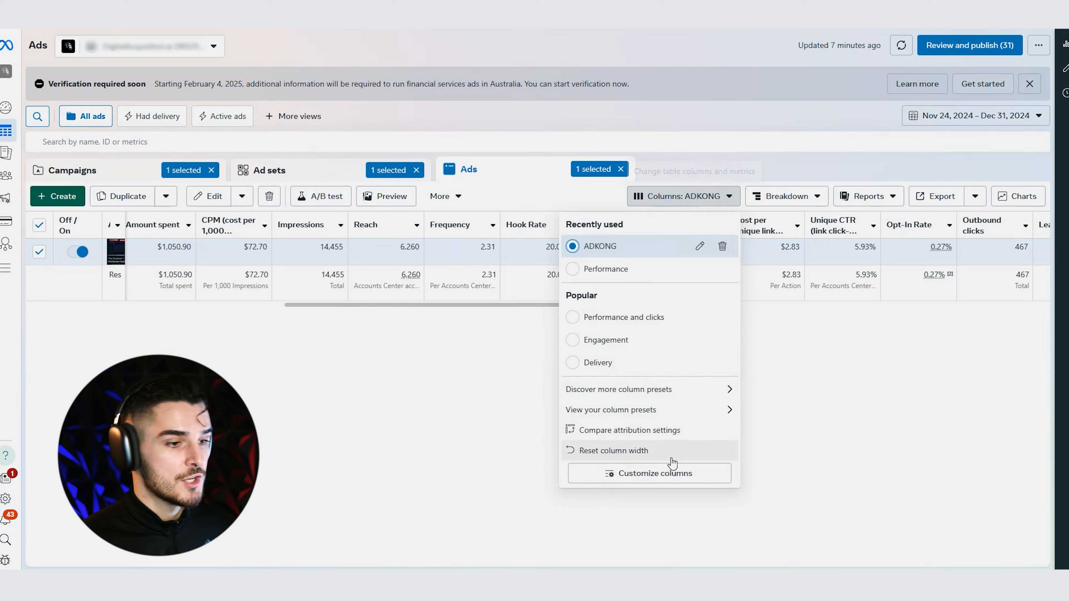
left_click(651, 473)
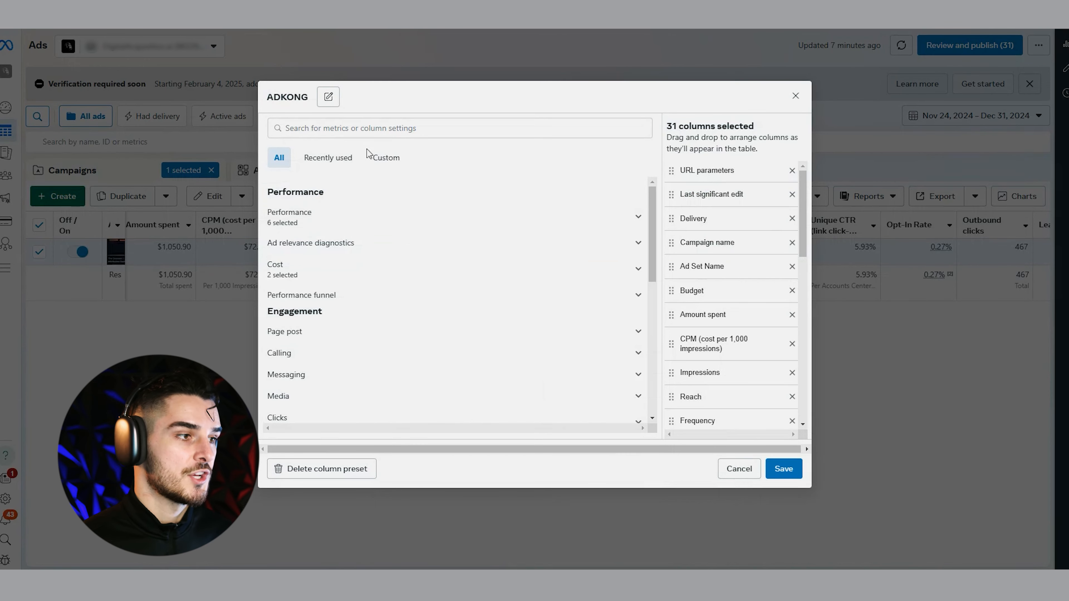
left_click(386, 159)
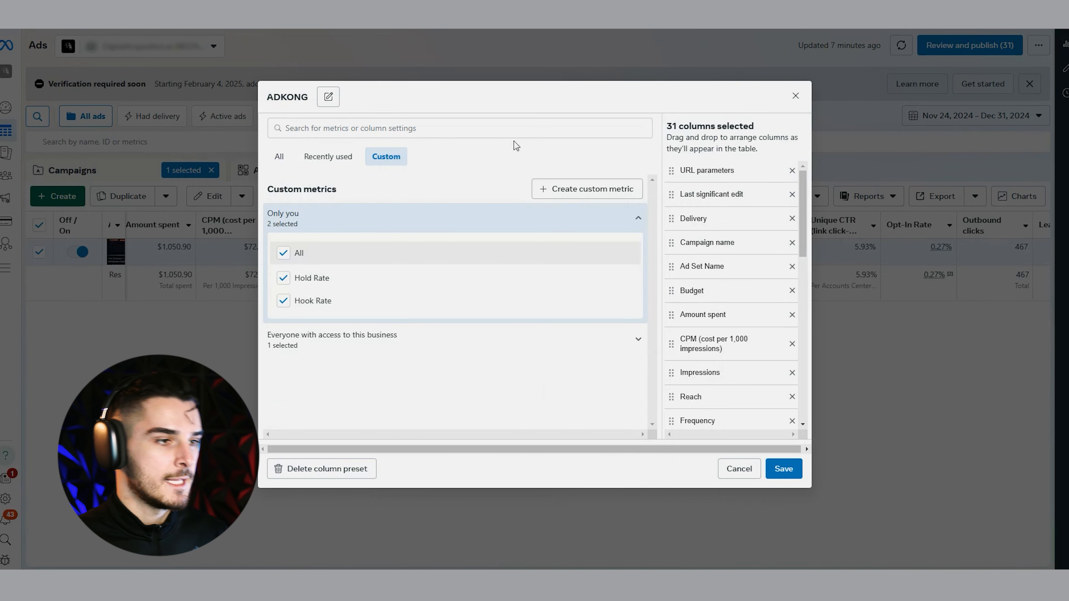
left_click(588, 190)
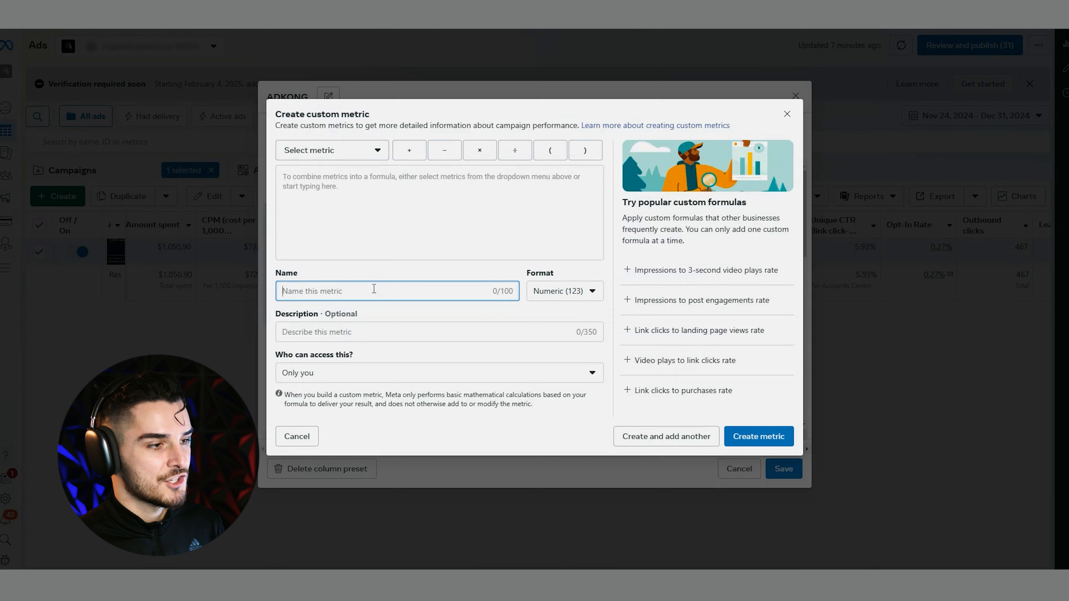
type("Hook Rate")
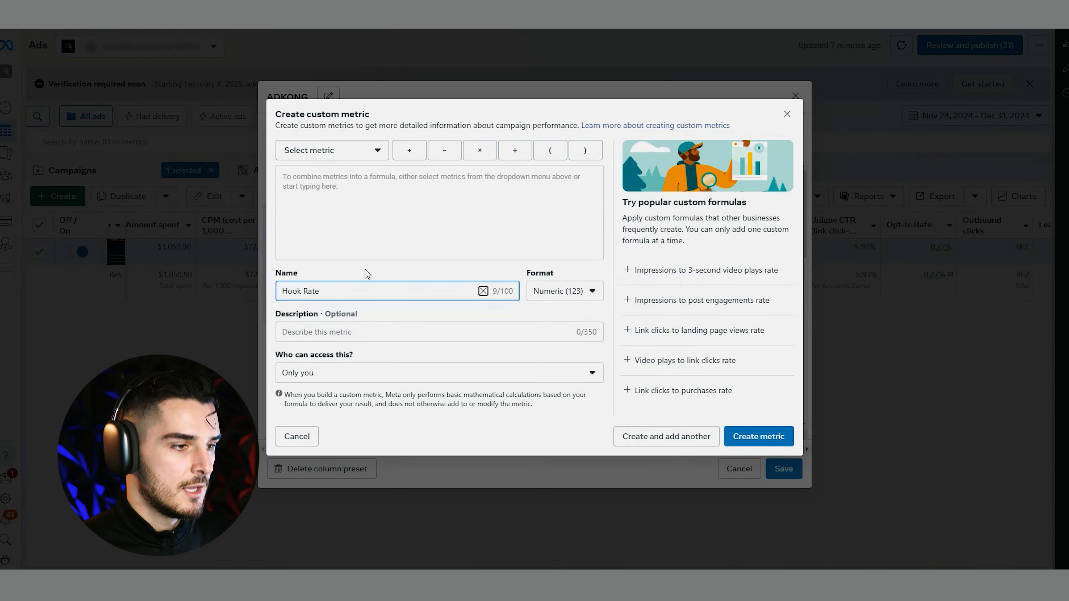
left_click(531, 292)
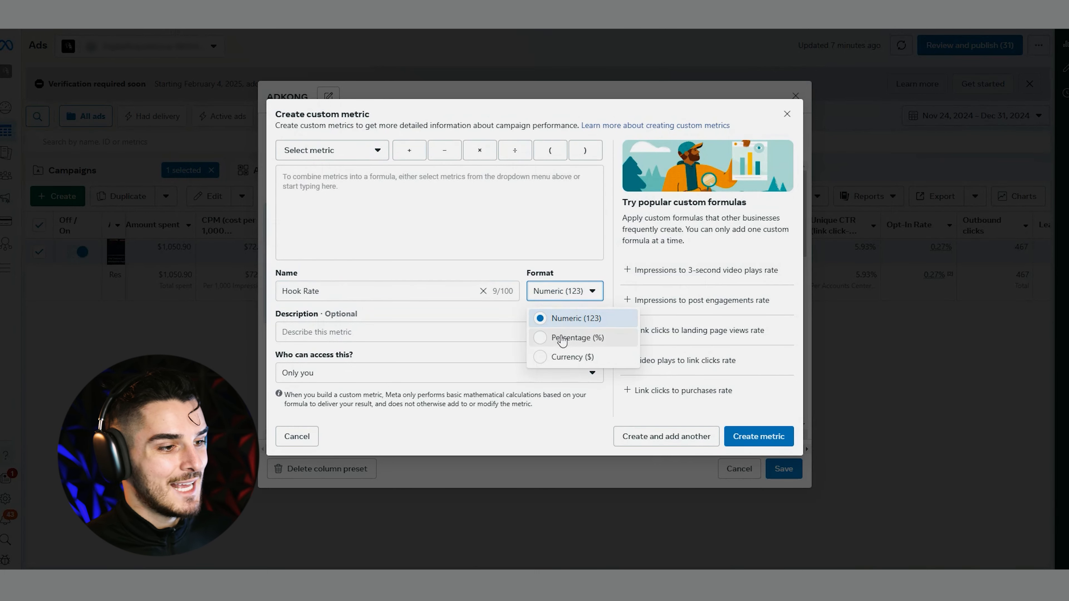
left_click(562, 337)
Describe the Hook Rate metric as "Percentage of people who saw the ad, and watched at least 3 seconds"
left_click(491, 328)
type("P")
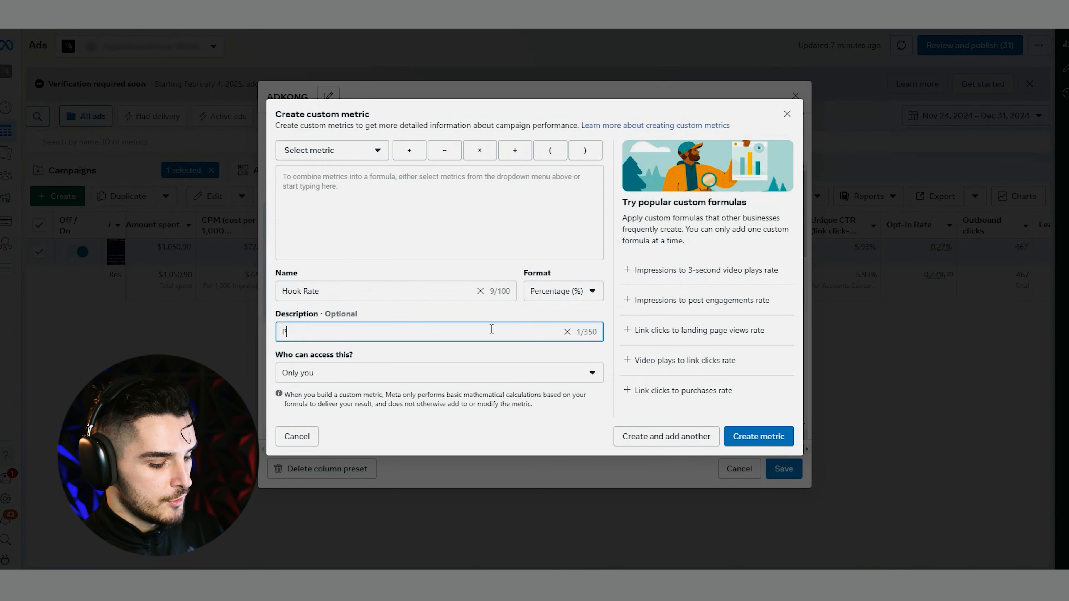
type("ercentage of peop")
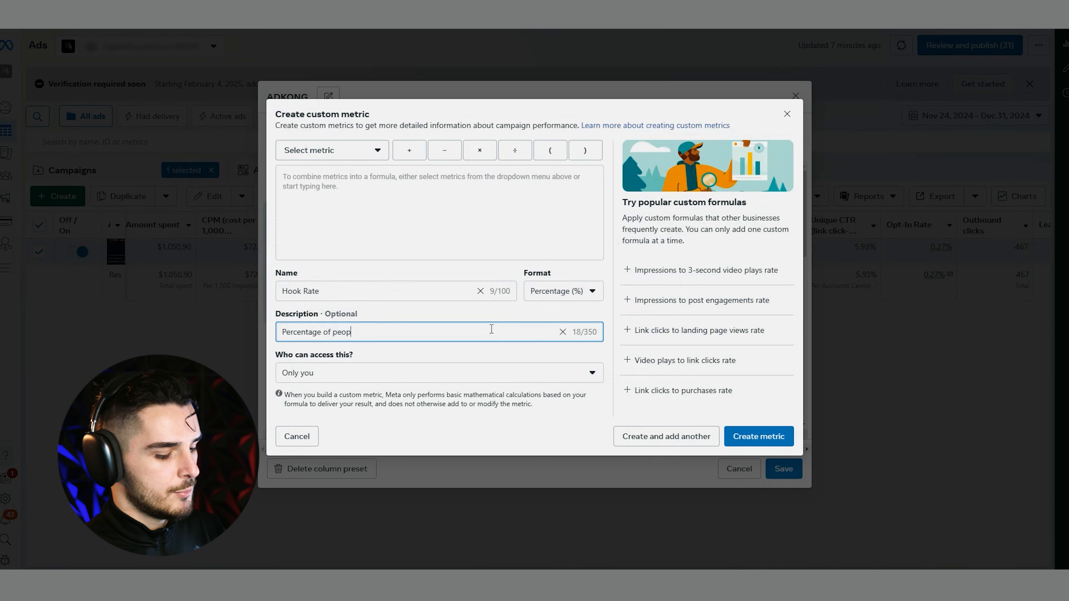
type("le who saw the ad, a")
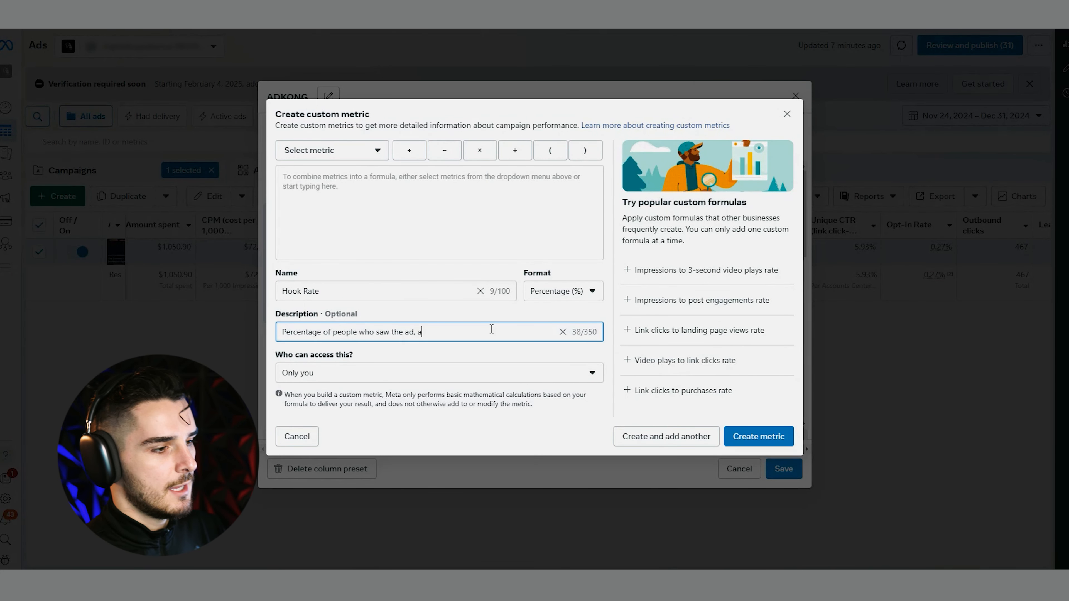
type("nd watched at least 3 seconds")
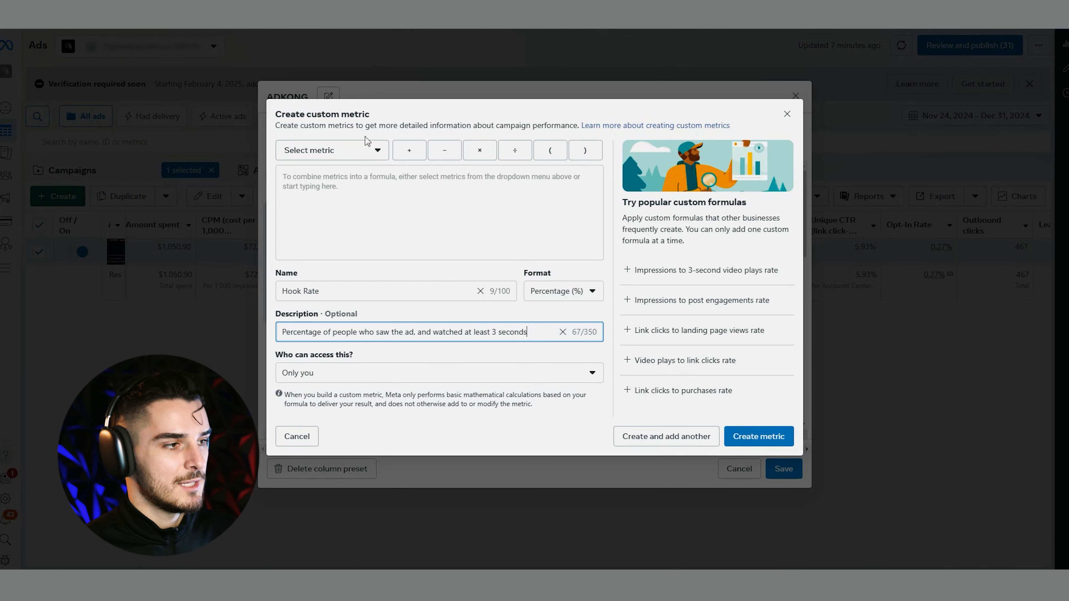
Build the Hook Rate formula as 3-second video plays + Impressions and create the metric
left_click(438, 210)
left_click(352, 158)
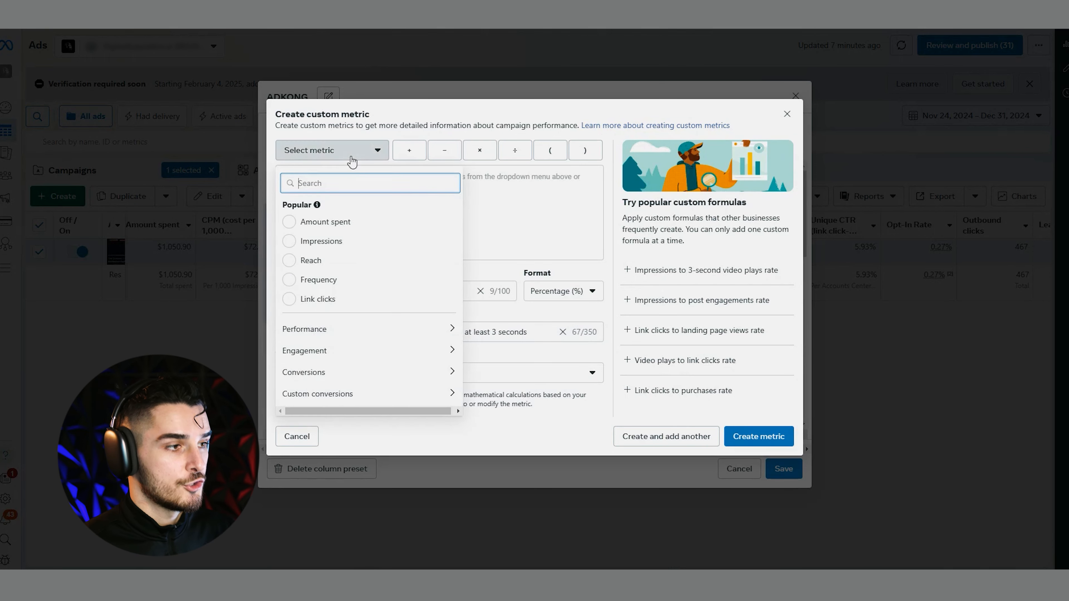
type("3")
left_click(348, 220)
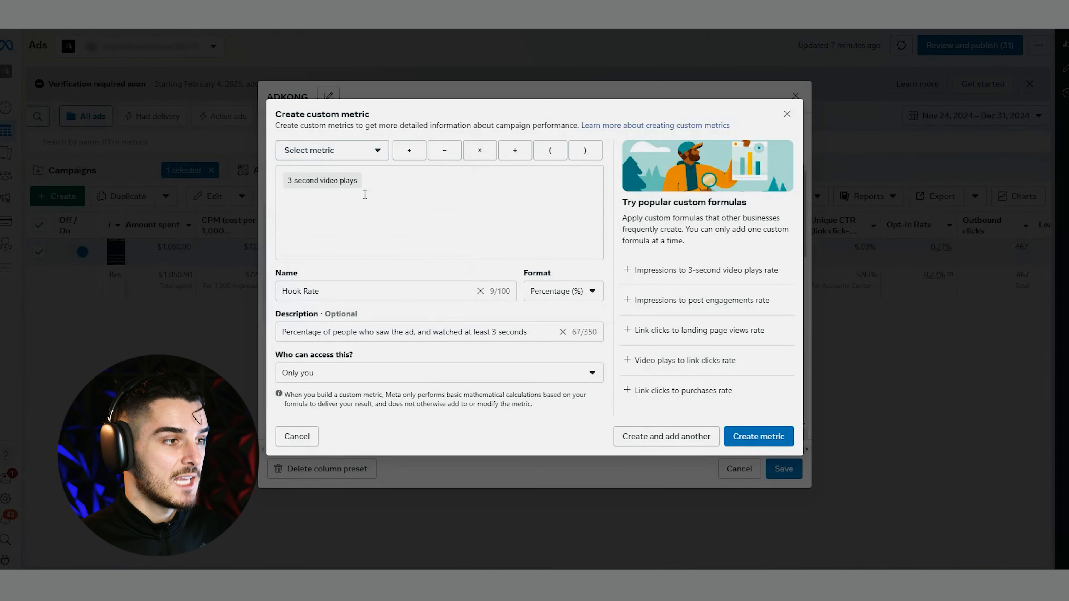
left_click(417, 156)
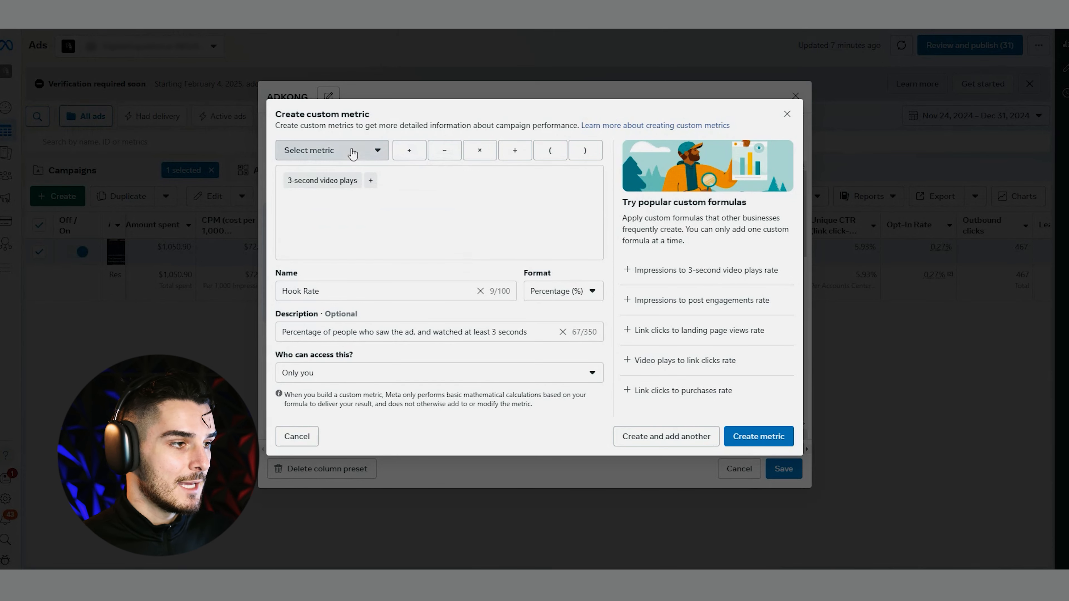
left_click(323, 150)
left_click(339, 245)
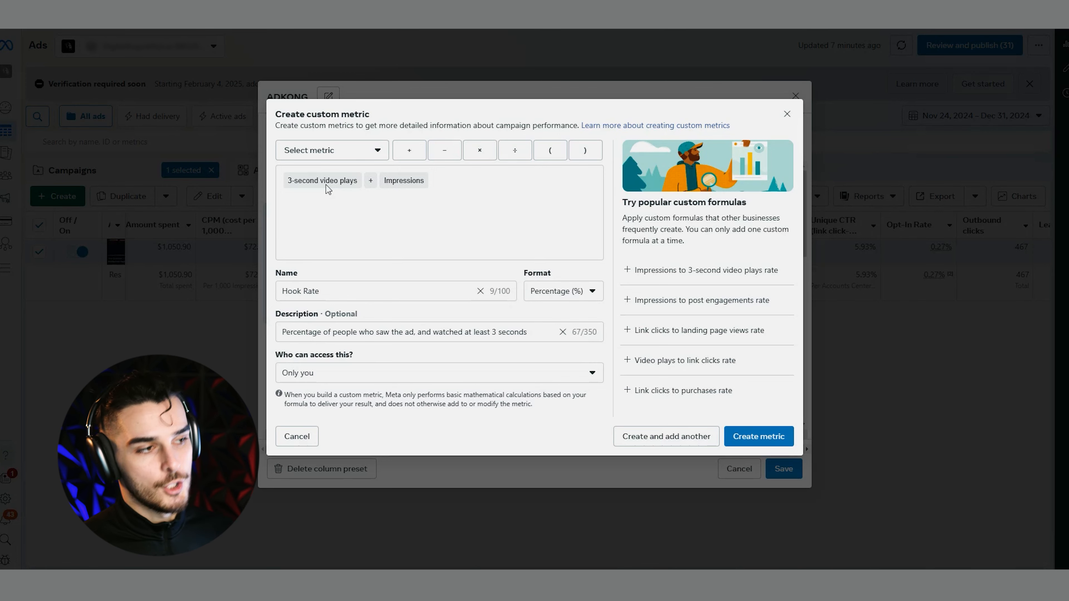
left_click(753, 438)
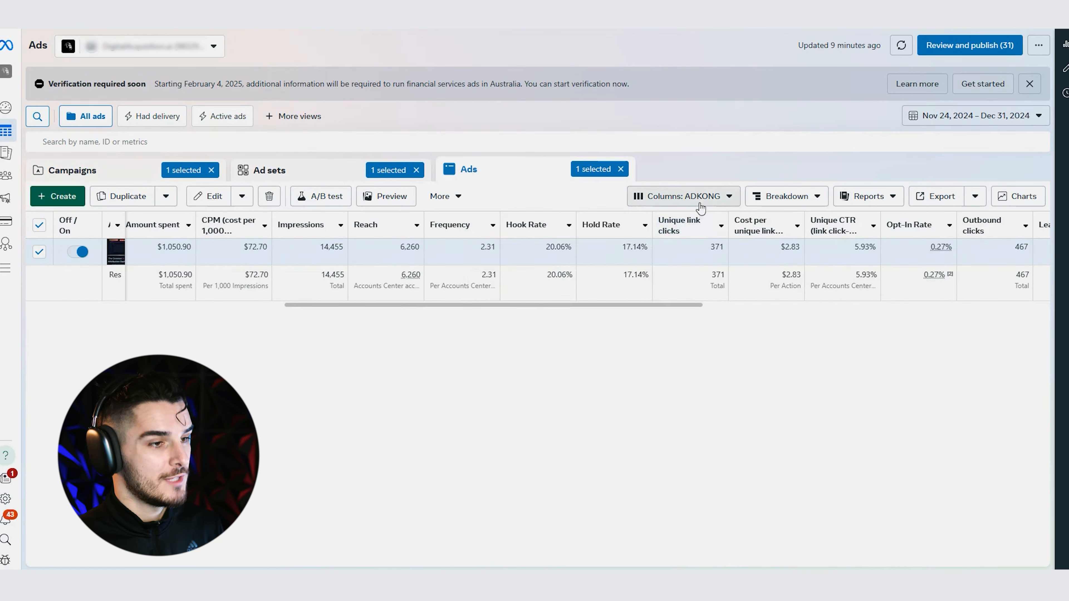
Sort the ads by Hold Rate and open that column's custom metric to examine its formula and description
left_click(645, 227)
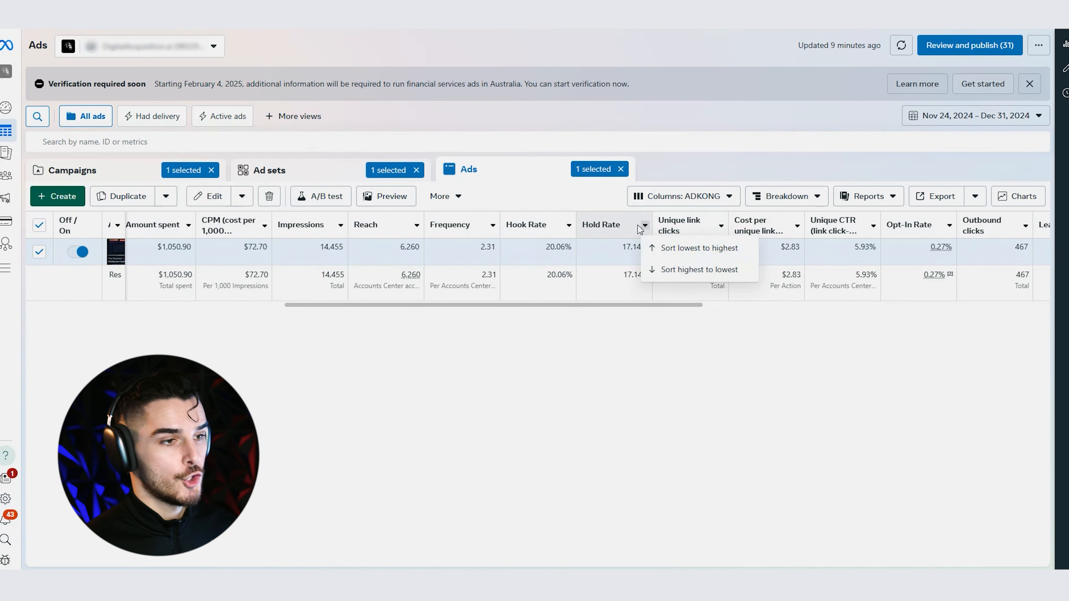
left_click(678, 246)
mouse_move(602, 226)
left_click(558, 233)
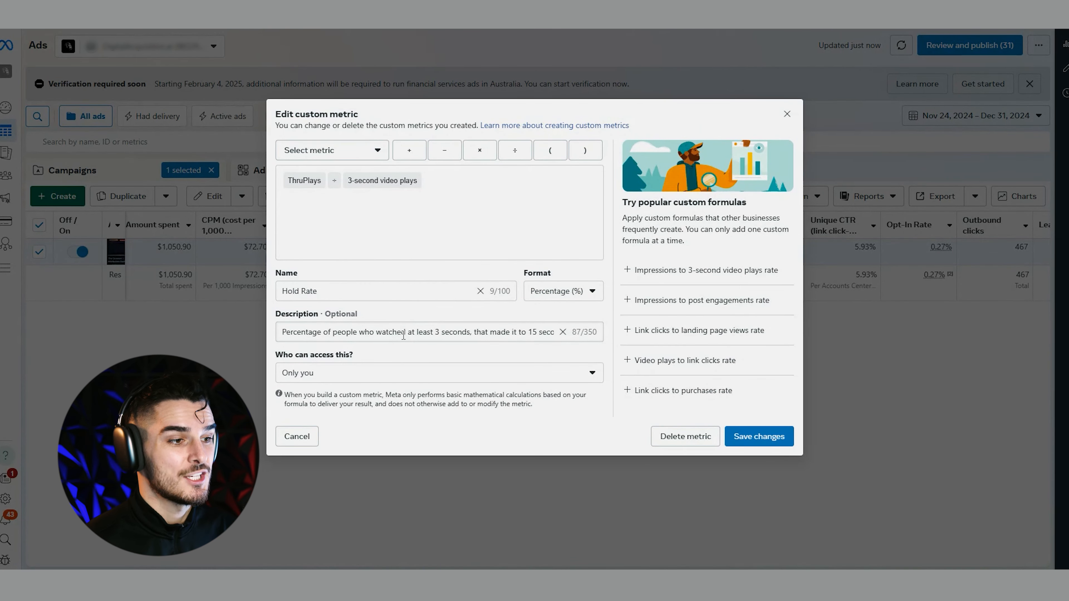
left_click_drag(522, 332, 583, 334)
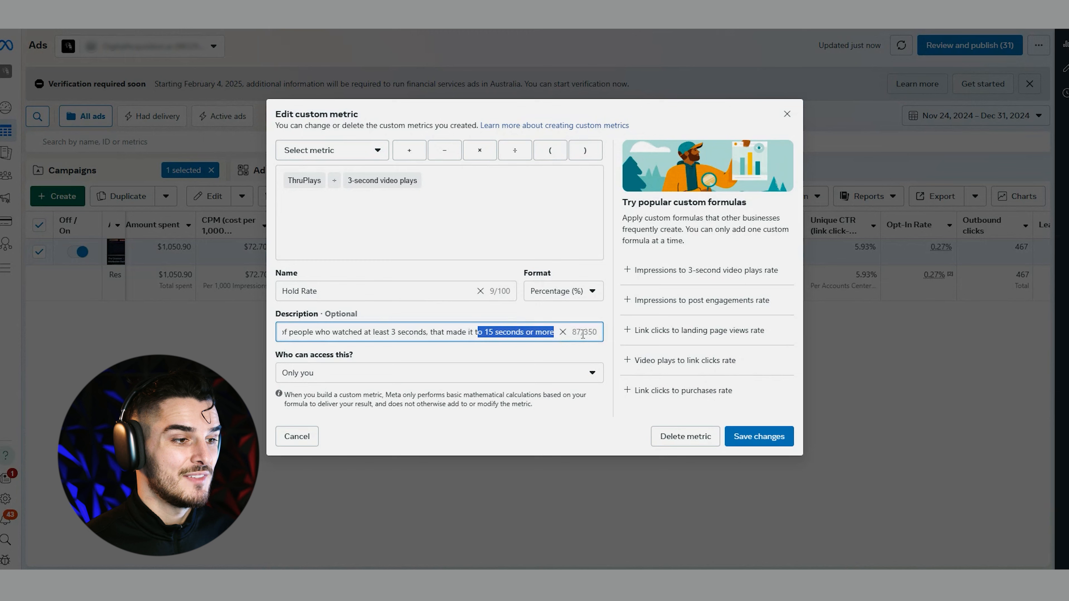
left_click(308, 185)
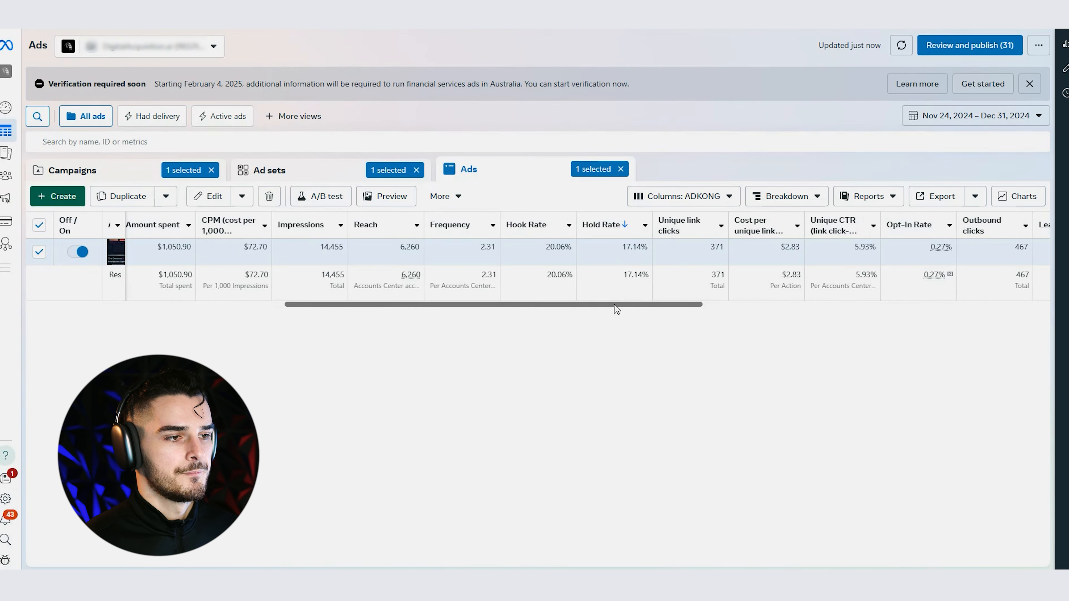
Examine the ad's Unique link clicks, Cost per unique link click and Unique CTR columns
left_click_drag(615, 306, 646, 317)
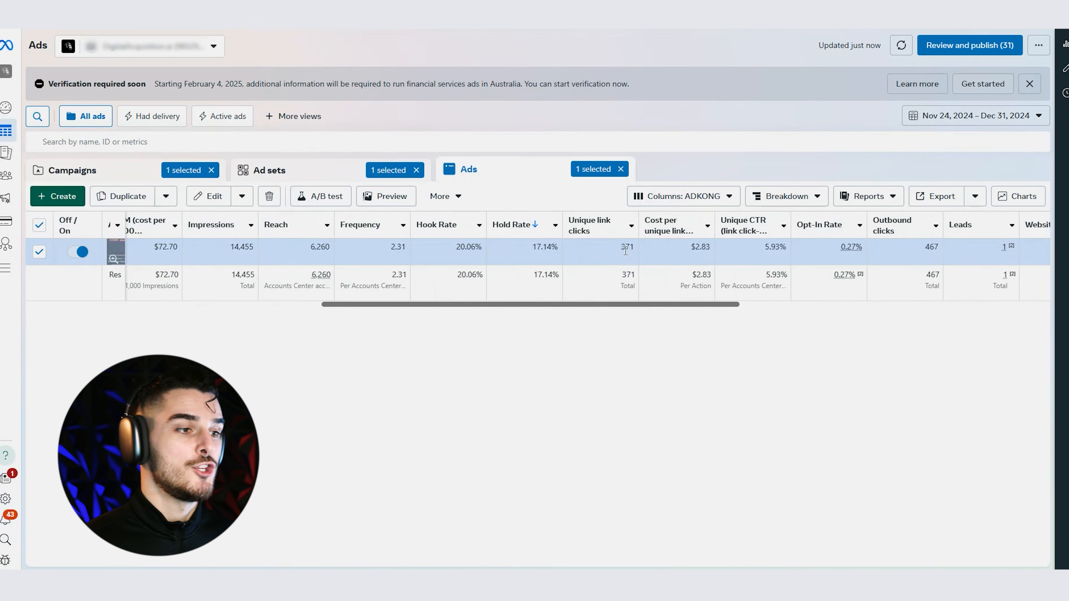
mouse_move(596, 226)
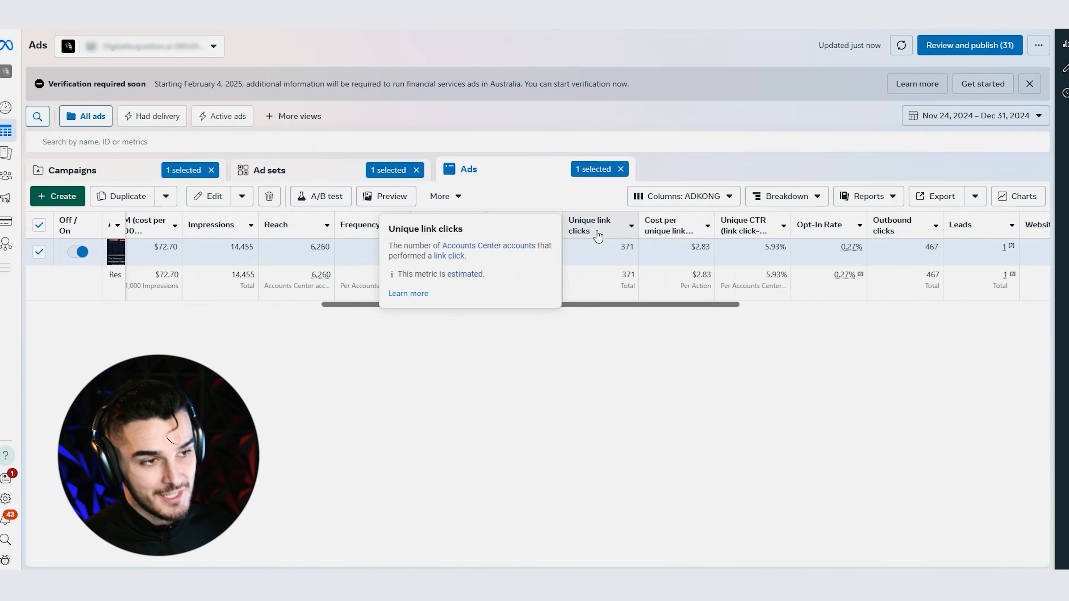
mouse_move(684, 233)
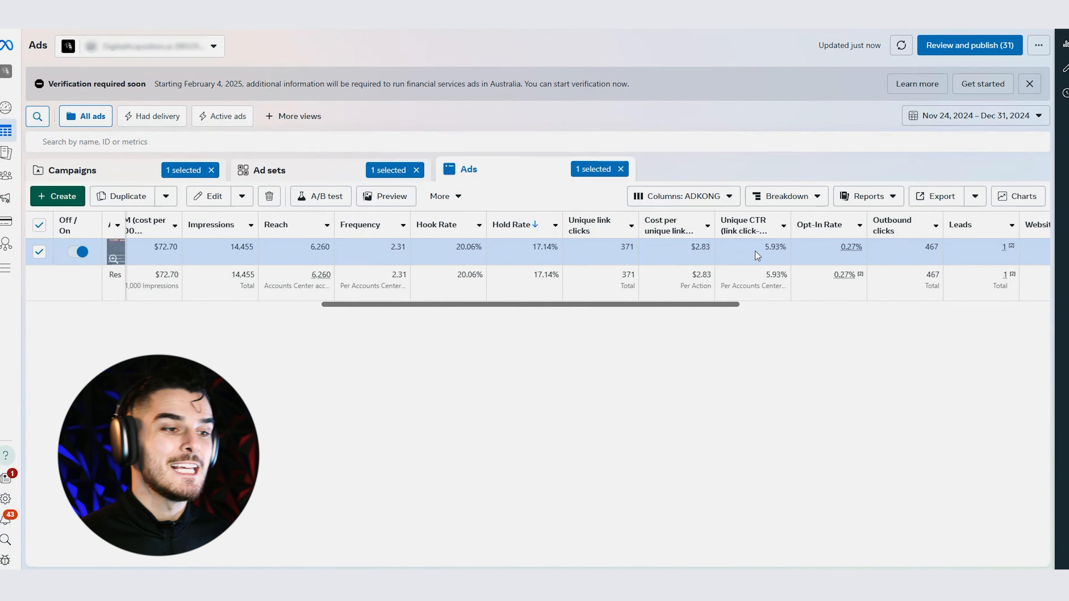
mouse_move(745, 228)
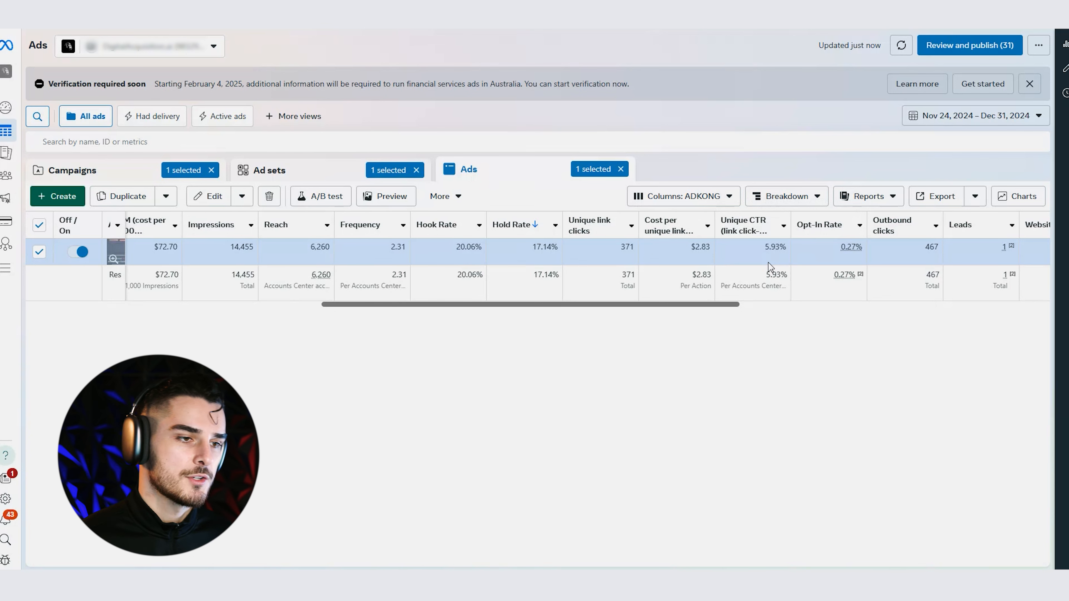
Sort the ads by Opt-In Rate from highest to lowest
scroll(758, 253, "right", 2)
left_click(748, 226)
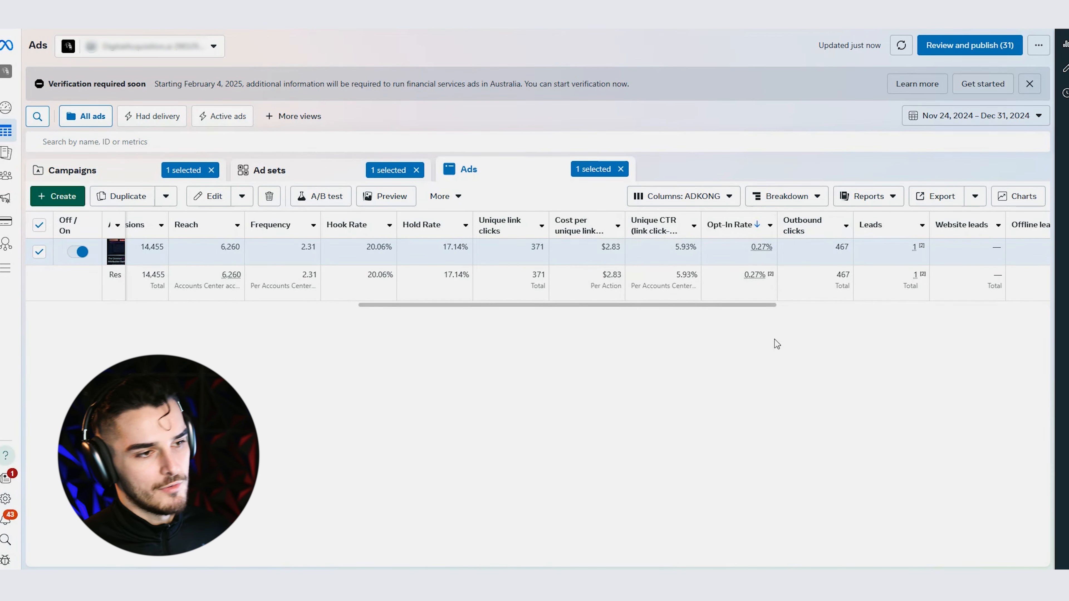
Examine the ad's Leads, Cost per lead, Appointments Scheduled and Cost per appointment columns
scroll(775, 278, "right", 4)
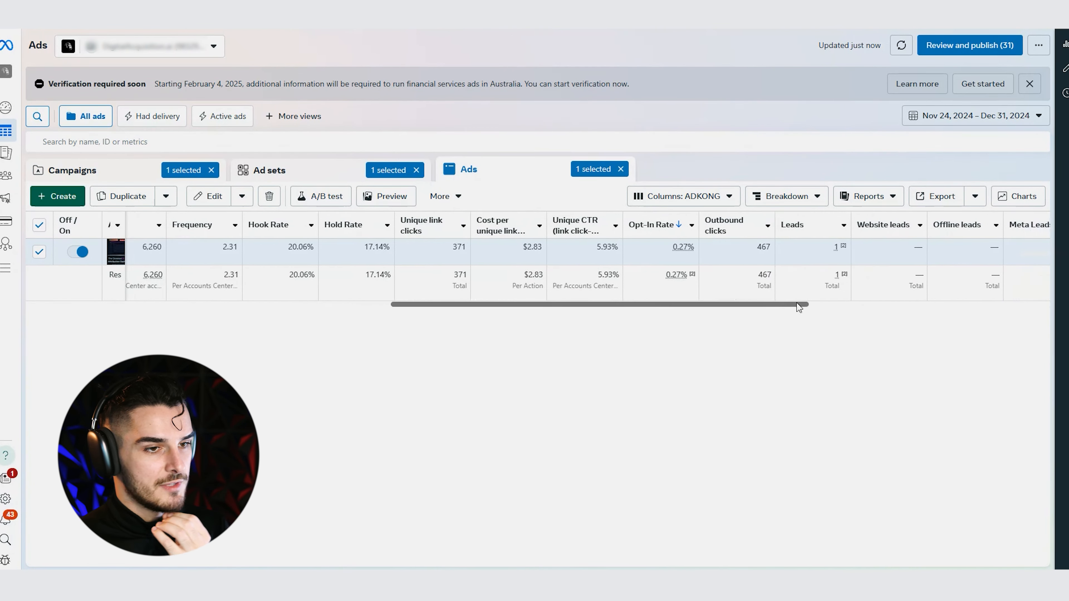
left_click_drag(802, 304, 1015, 285)
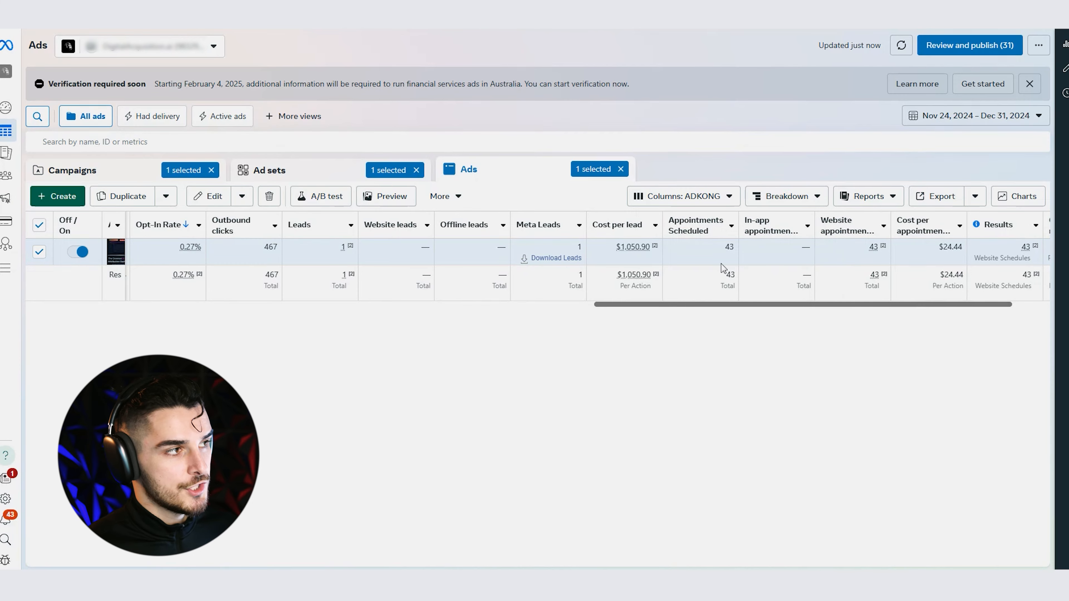
Switch to AdKong's Attribution page and examine the 2001 Dynamic content's leads, Cost Per Appt and Cost Per Conf. Appt
key("ctrl+Tab")
scroll(461, 238, "right", 1)
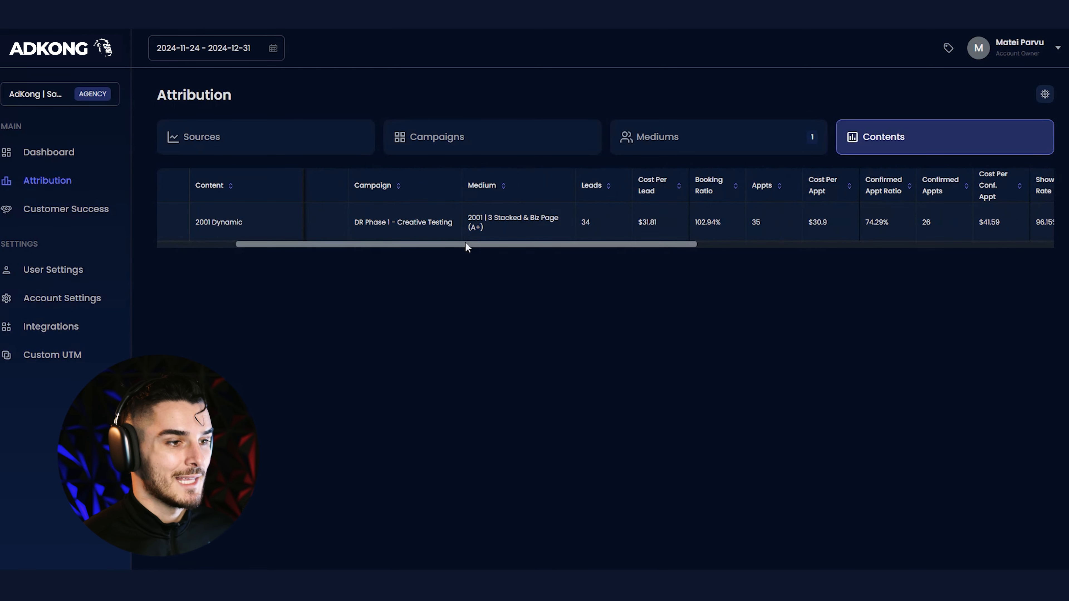
left_click_drag(465, 242, 466, 246)
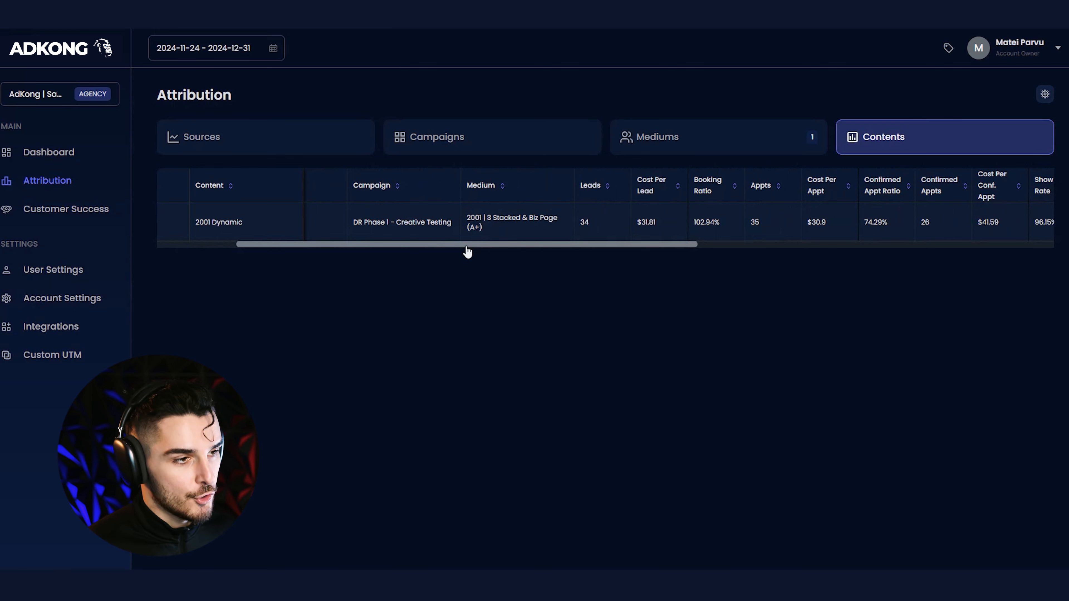
left_click_drag(468, 251, 615, 249)
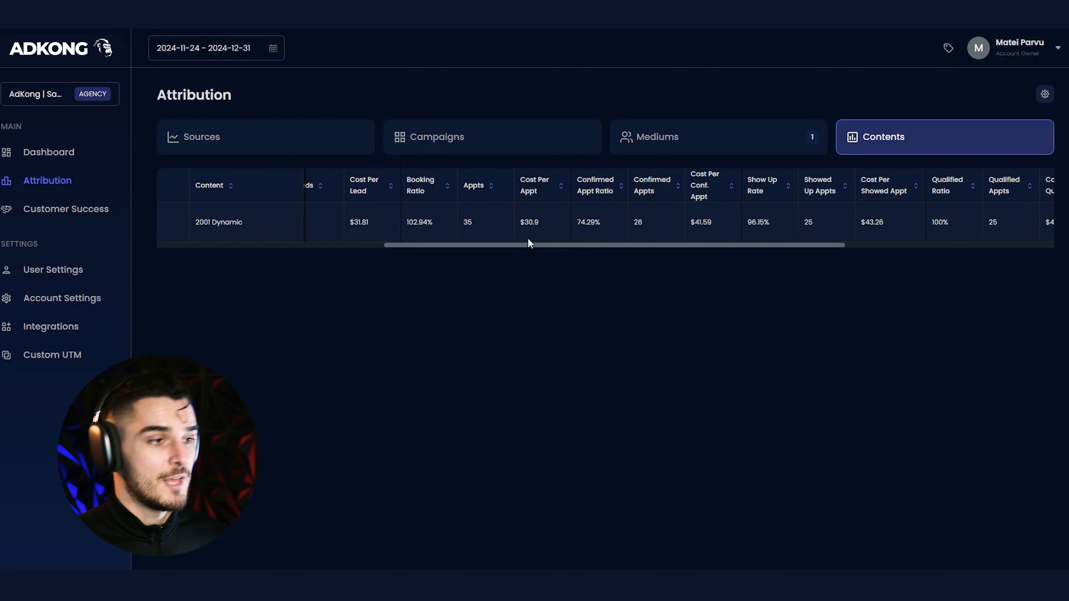
left_click_drag(524, 225, 542, 224)
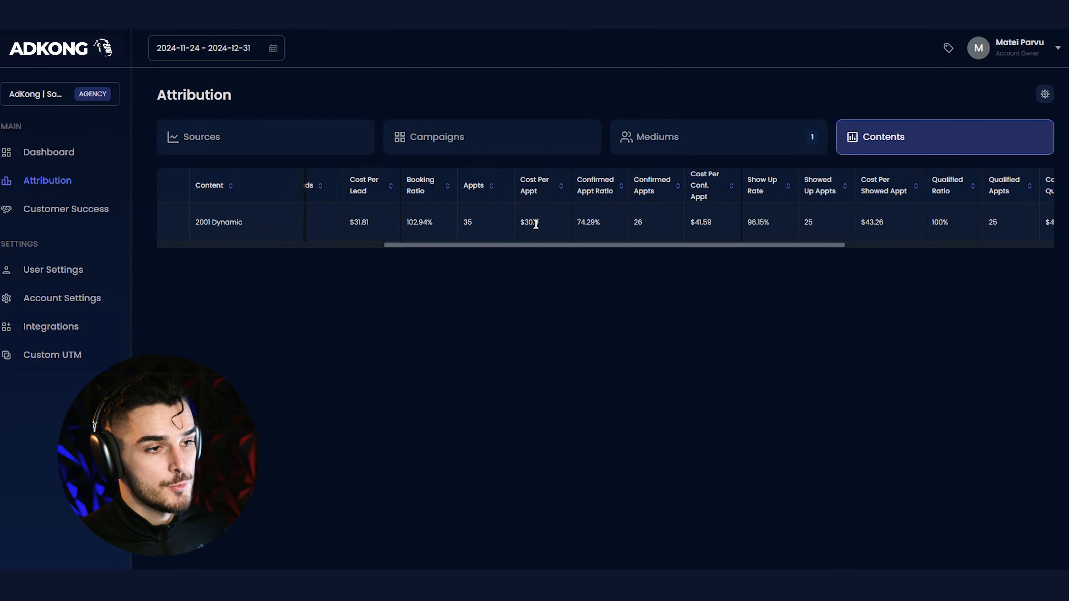
left_click_drag(687, 221, 720, 225)
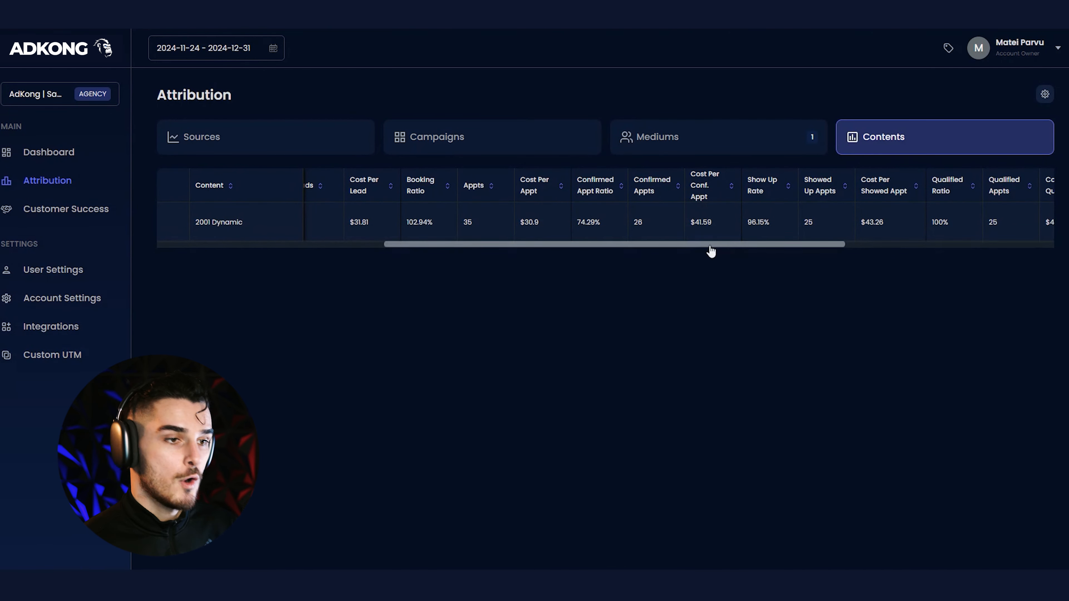
Examine the 2001 Dynamic content's show-up, qualified appointment and Won columns
left_click_drag(710, 247, 746, 254)
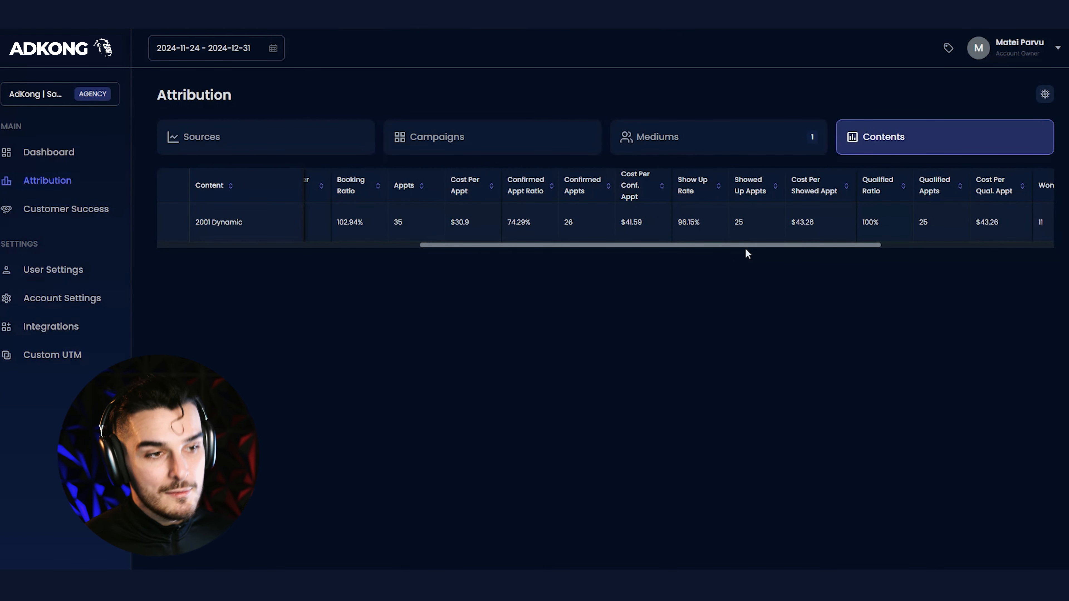
left_click_drag(746, 253, 764, 251)
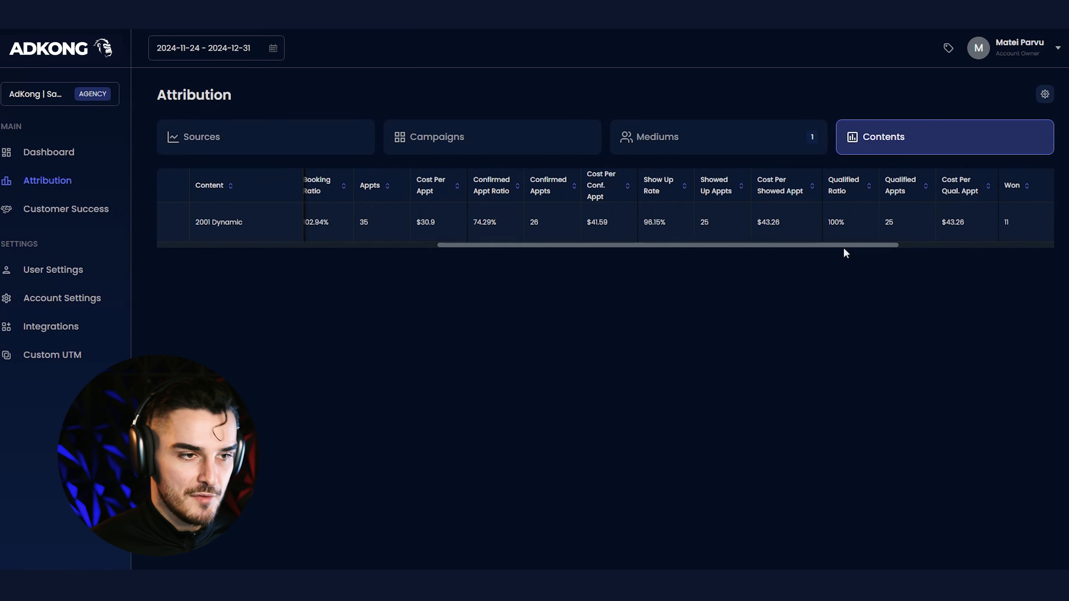
scroll(856, 246, "left", 2)
left_click_drag(854, 246, 1037, 245)
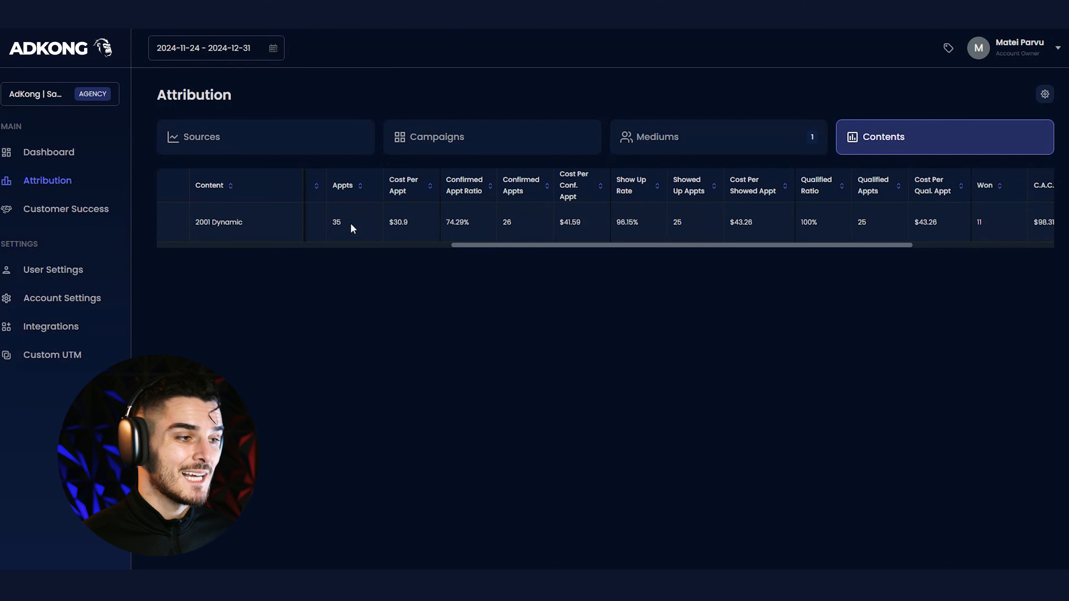
Compare the Appts, Cost Per Appt and Confirmed Appts figures of the 2001 Dynamic content
double_click(337, 221)
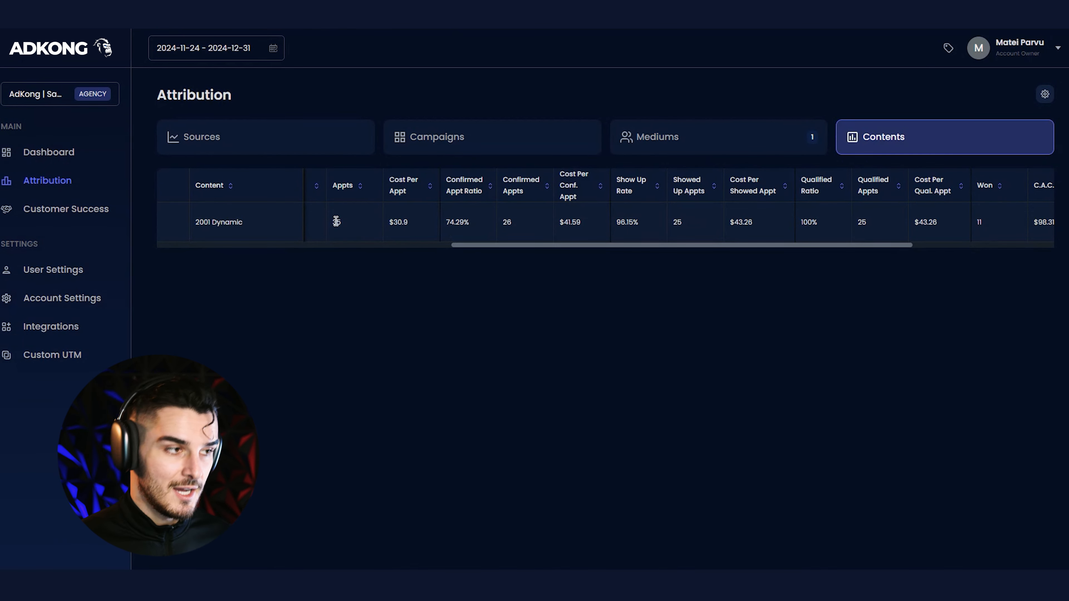
left_click_drag(389, 222, 406, 222)
left_click(512, 239)
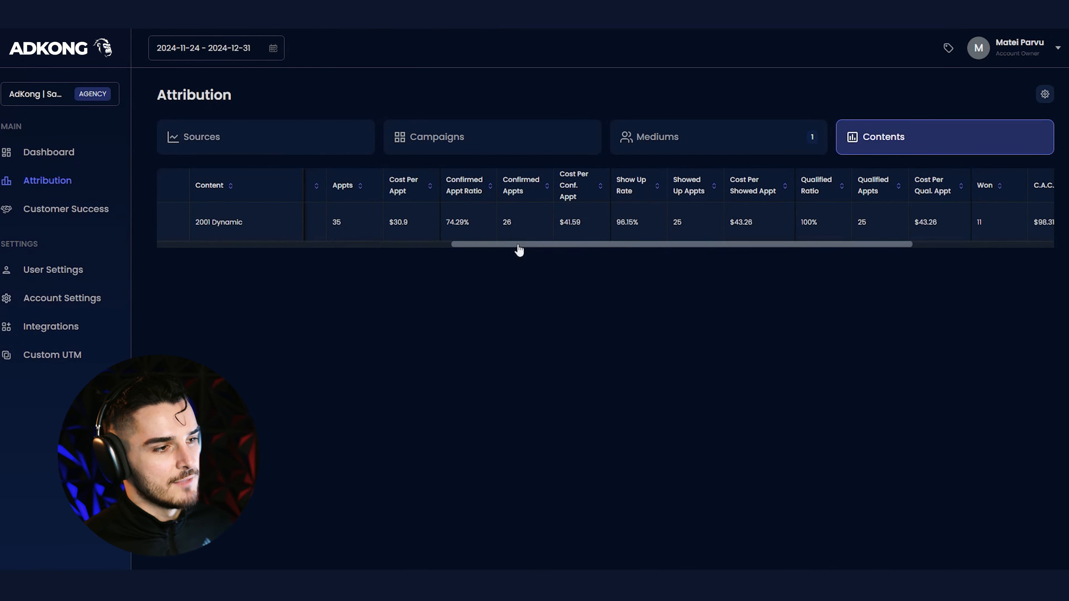
left_click_drag(519, 250, 530, 250)
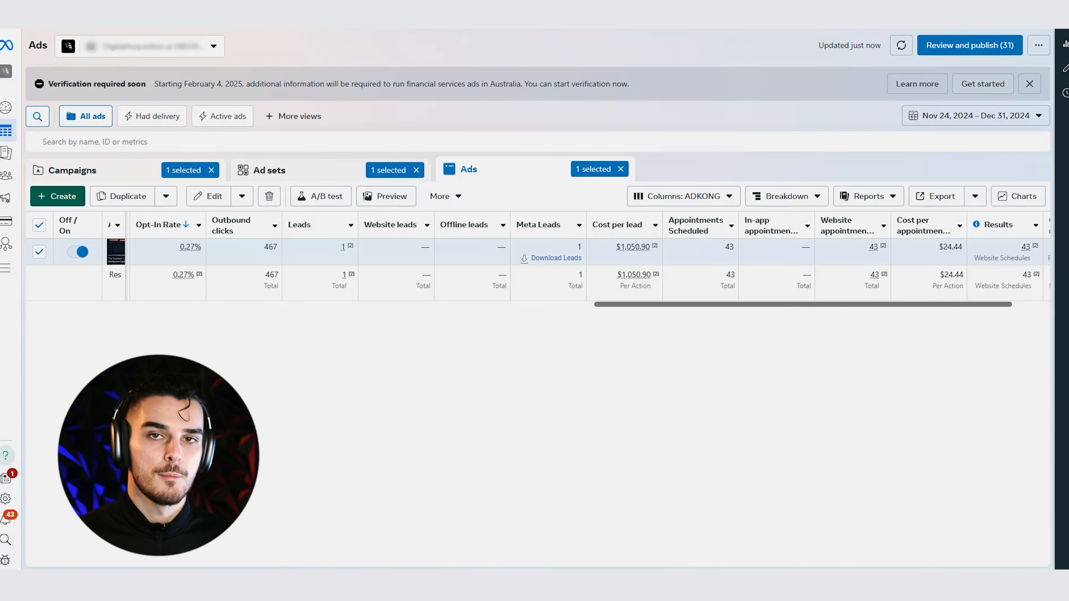
Switch back to Meta Ads Manager and examine the ad's Frequency, followed by its click and lead columns
scroll(760, 253, "left", 10)
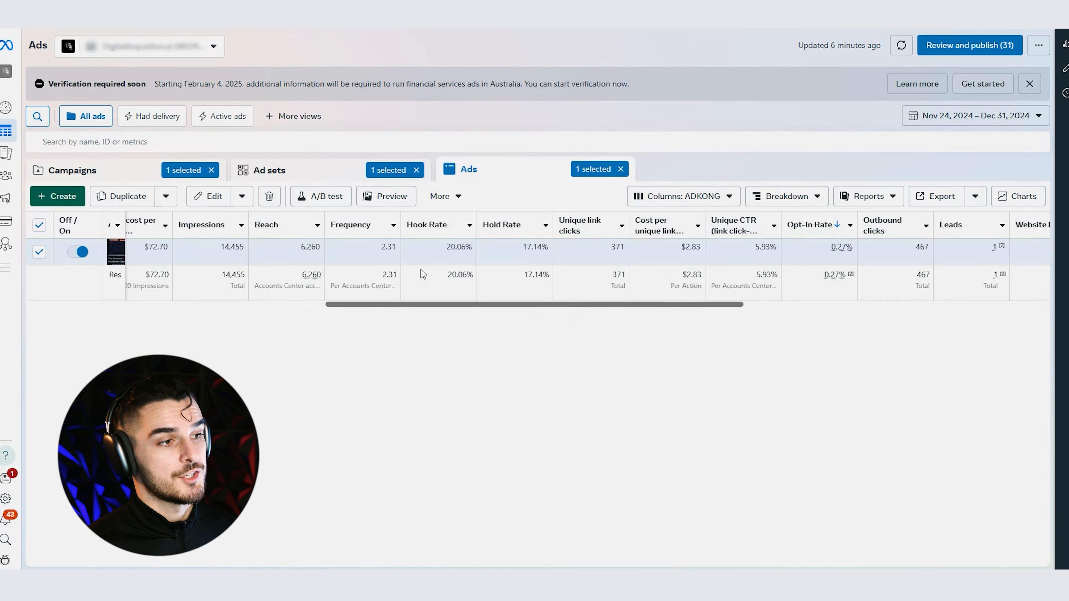
left_click_drag(380, 247, 400, 247)
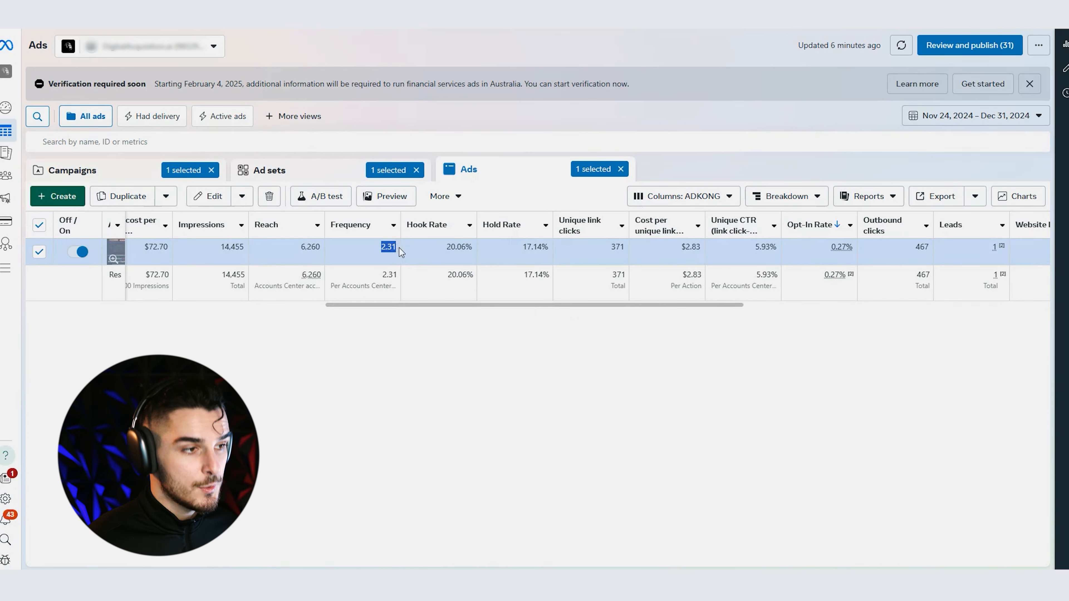
left_click(400, 247)
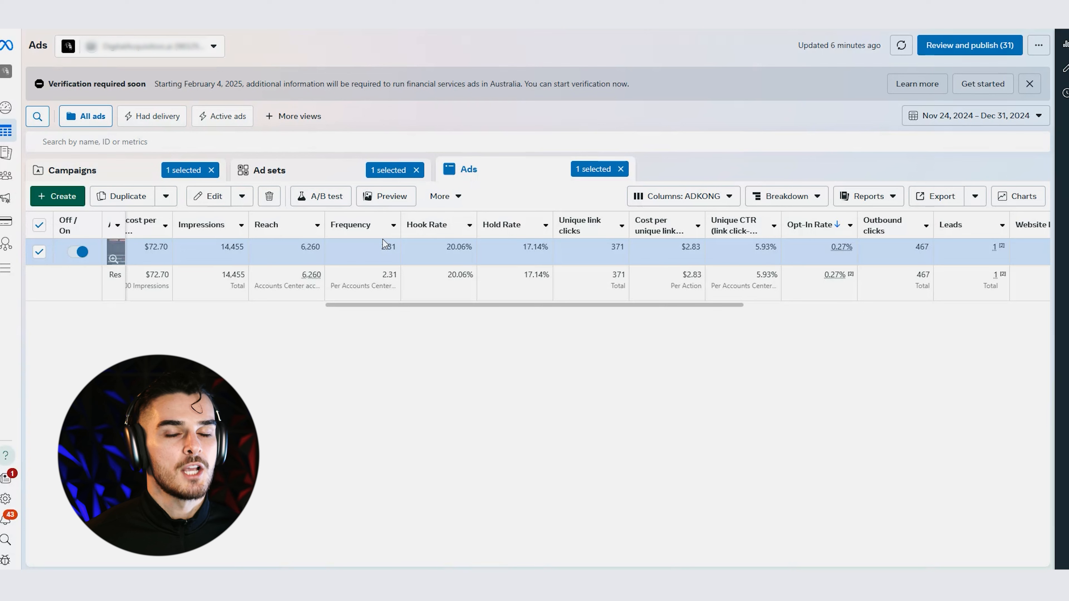
scroll(757, 288, "right", 4)
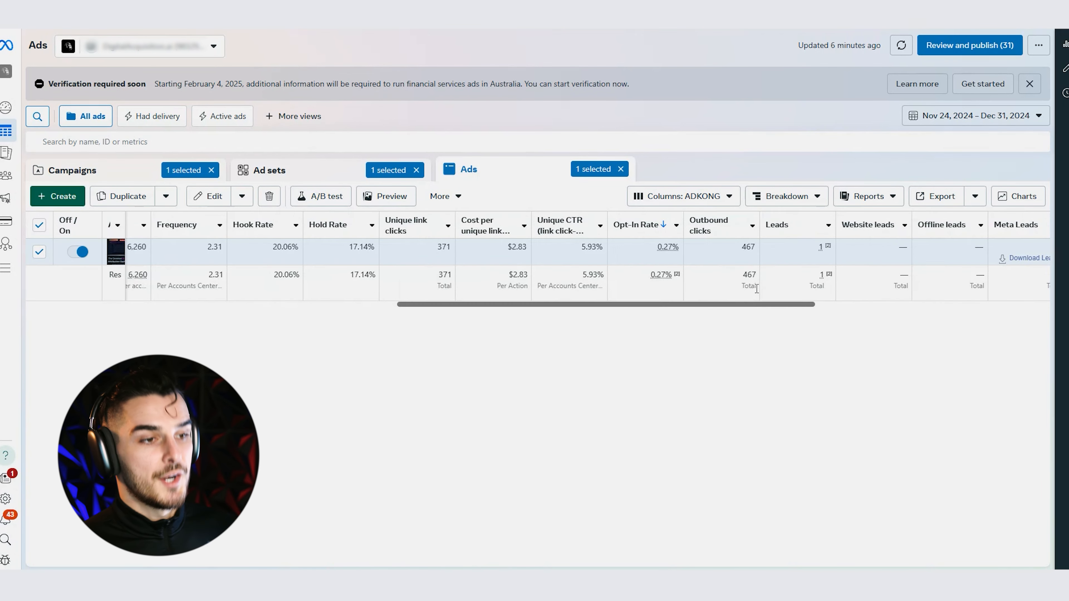
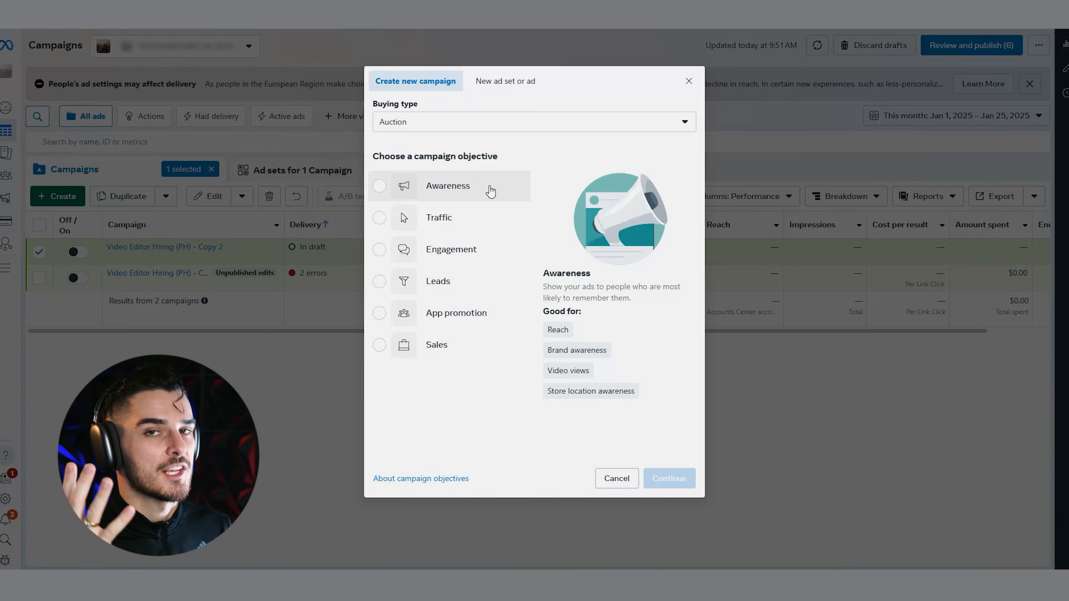
Create a new campaign with the Leads objective and the Manual leads campaign setup
left_click(472, 288)
left_click(682, 480)
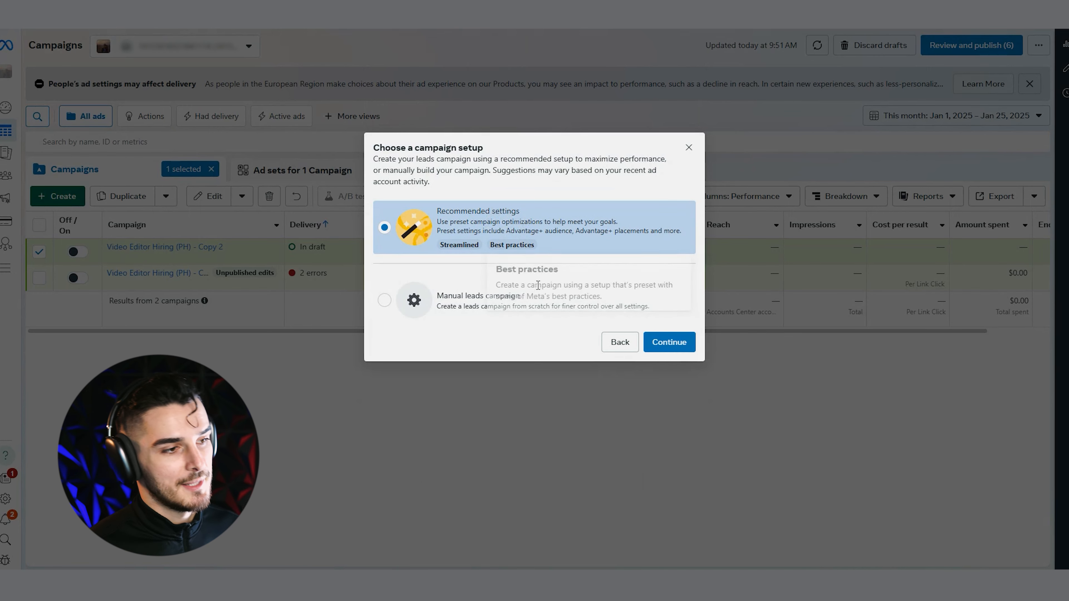
left_click(488, 302)
left_click(675, 342)
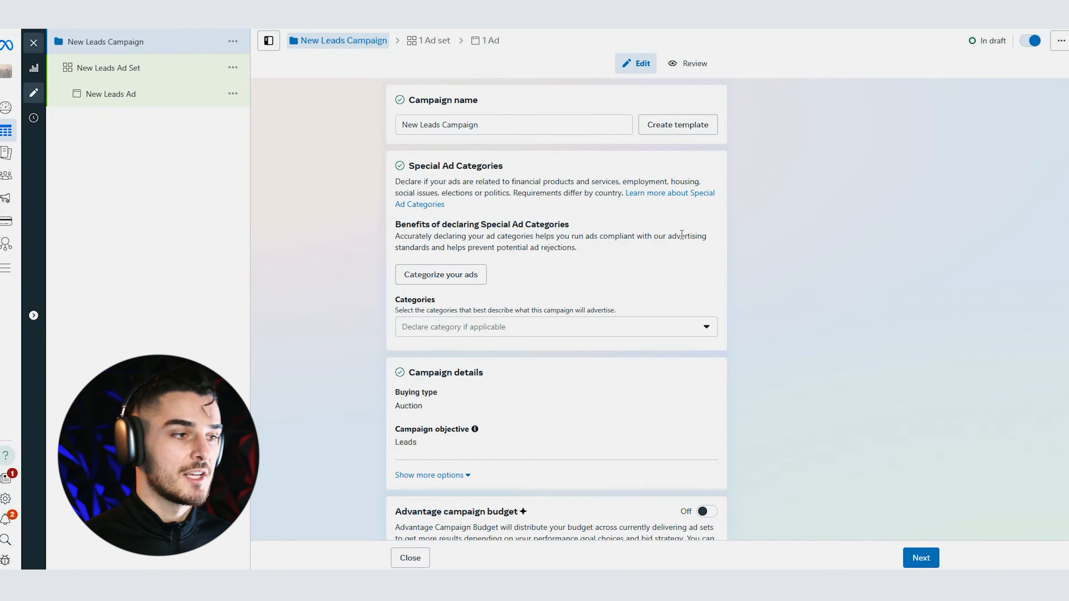
Examine the campaign's Special Ad Categories, buying type and campaign objective options
scroll(648, 240, "down", 3)
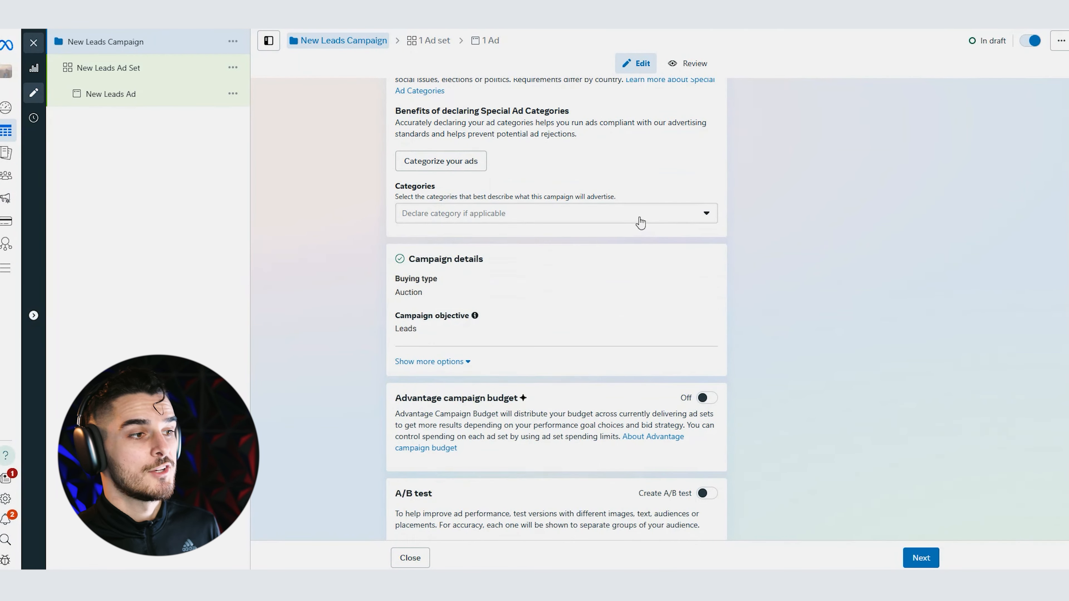
left_click(629, 222)
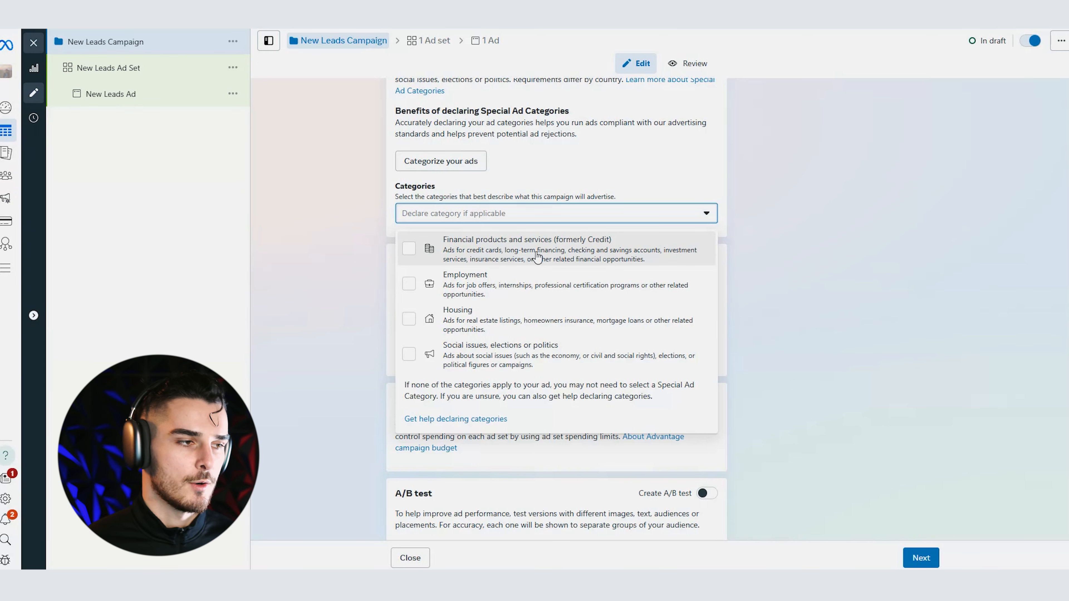
left_click(700, 302)
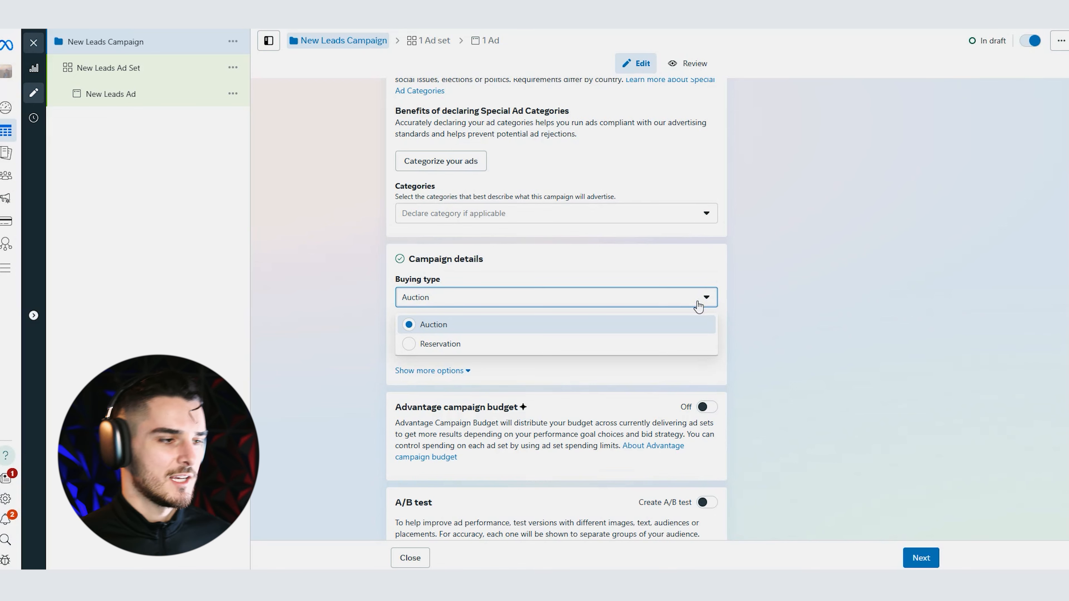
left_click(760, 282)
left_click(702, 325)
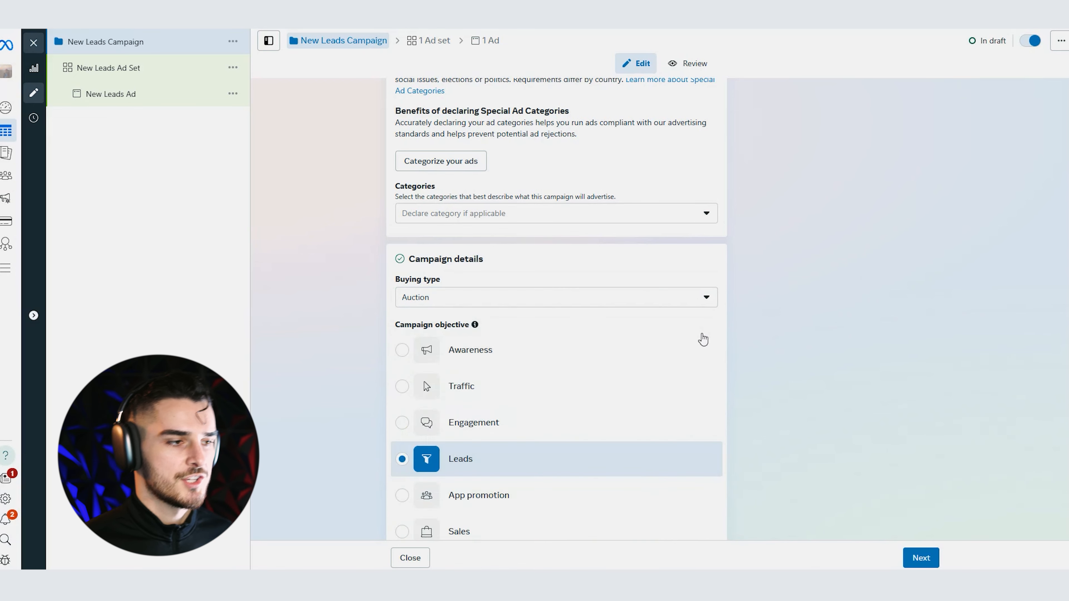
scroll(613, 351, "down", 5)
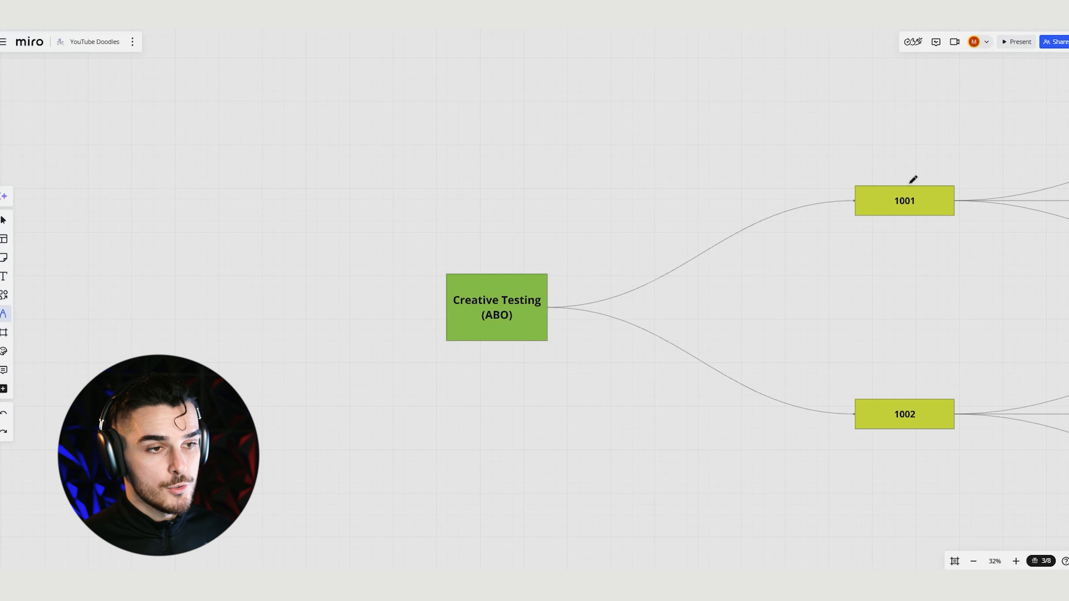
In Miro, draw check marks on the 1001 and 1002 boxes of Creative Testing (ABO)
mouse_move(899, 176)
left_mouse_down()
mouse_move(903, 192)
mouse_move(956, 131)
left_mouse_up()
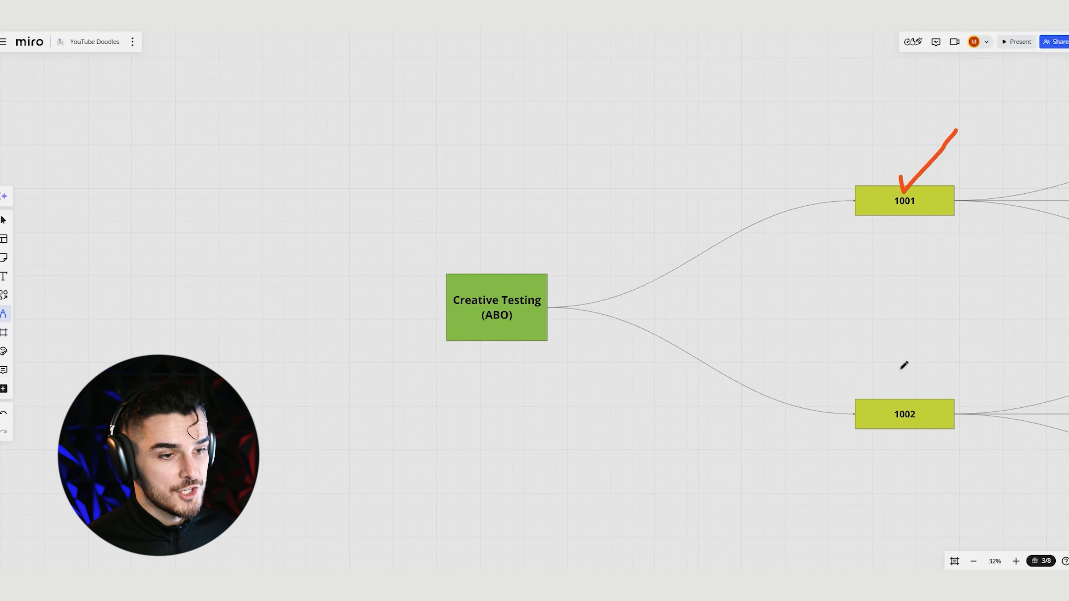
mouse_move(897, 391)
left_mouse_down()
mouse_move(905, 404)
mouse_move(1010, 327)
left_mouse_up()
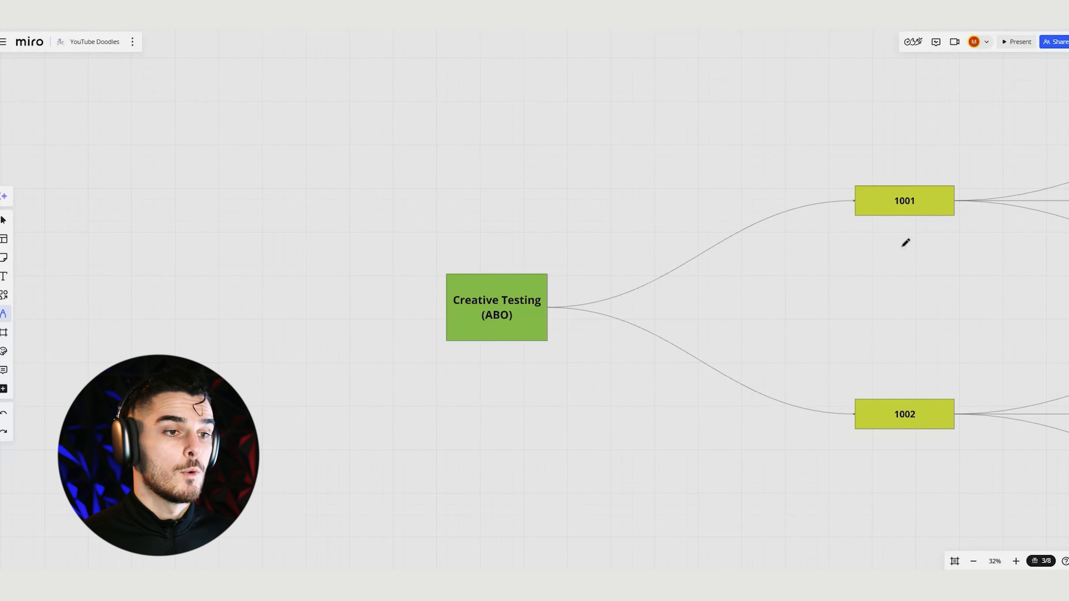
Cross out the 1001 box of Creative Testing (ABO) and draw a check mark and a circle on its 1002 box
left_click_drag(863, 173, 968, 241)
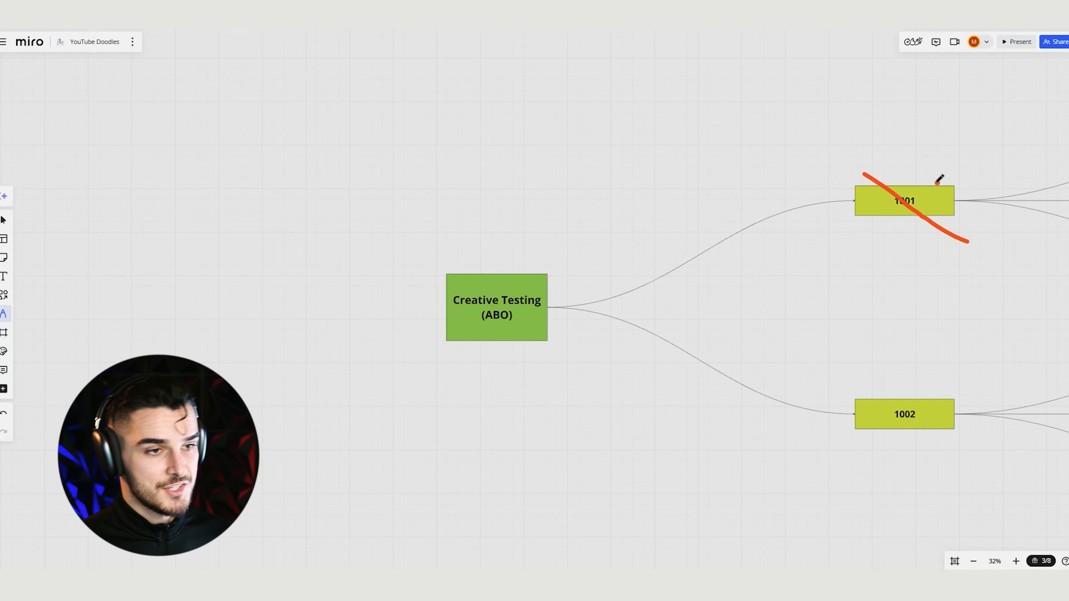
left_click_drag(938, 182, 858, 230)
left_click_drag(895, 390, 971, 337)
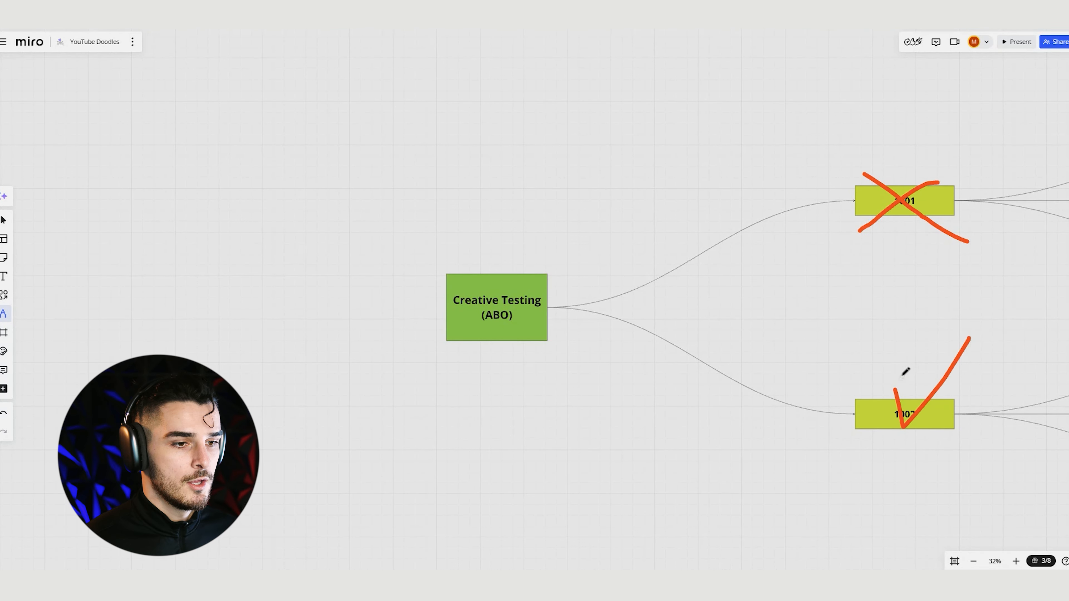
mouse_move(922, 375)
left_mouse_down()
mouse_move(831, 389)
mouse_move(955, 411)
mouse_move(863, 378)
left_mouse_up()
Draw an arrow from the circled 1002 box up to Scaling (CBO)'s 1002 box, and check marks on Scaling's 1001 and 1002
scroll(797, 504, "down", 5)
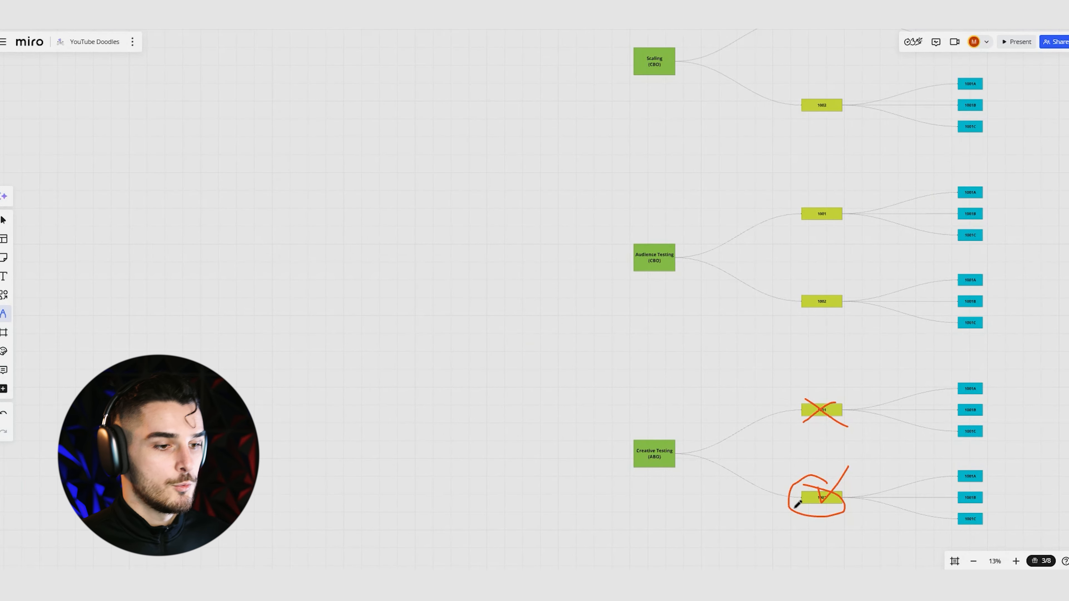
mouse_move(797, 504)
left_mouse_down()
mouse_move(664, 528)
mouse_move(468, 346)
mouse_move(566, 201)
mouse_move(794, 107)
mouse_move(782, 106)
mouse_move(799, 110)
mouse_move(798, 124)
left_mouse_up()
scroll(604, 198, "up", 5)
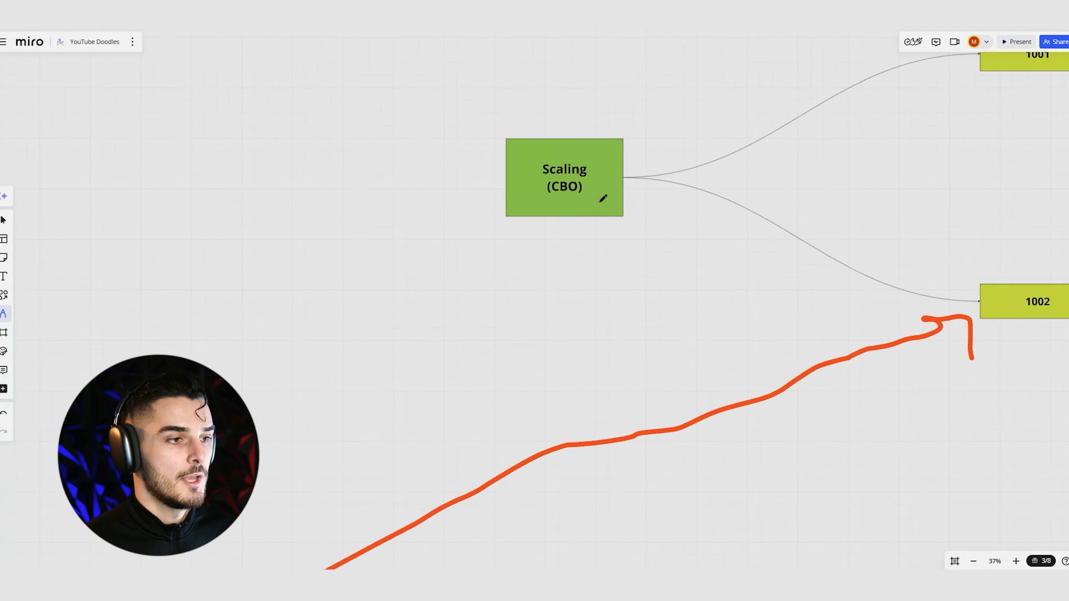
scroll(635, 232, "up", 1)
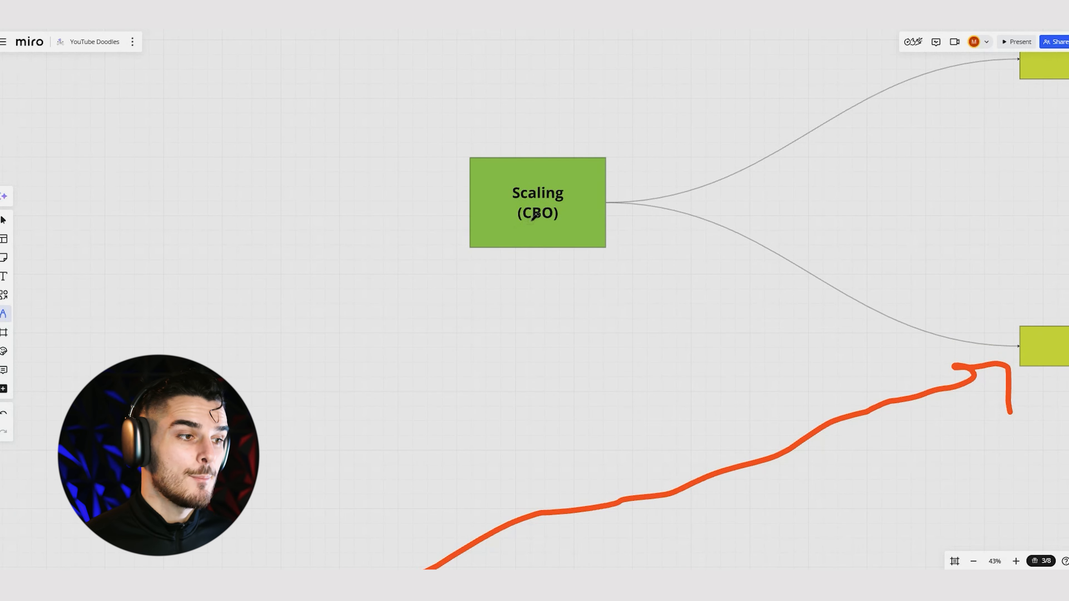
left_click_drag(733, 301, 509, 371)
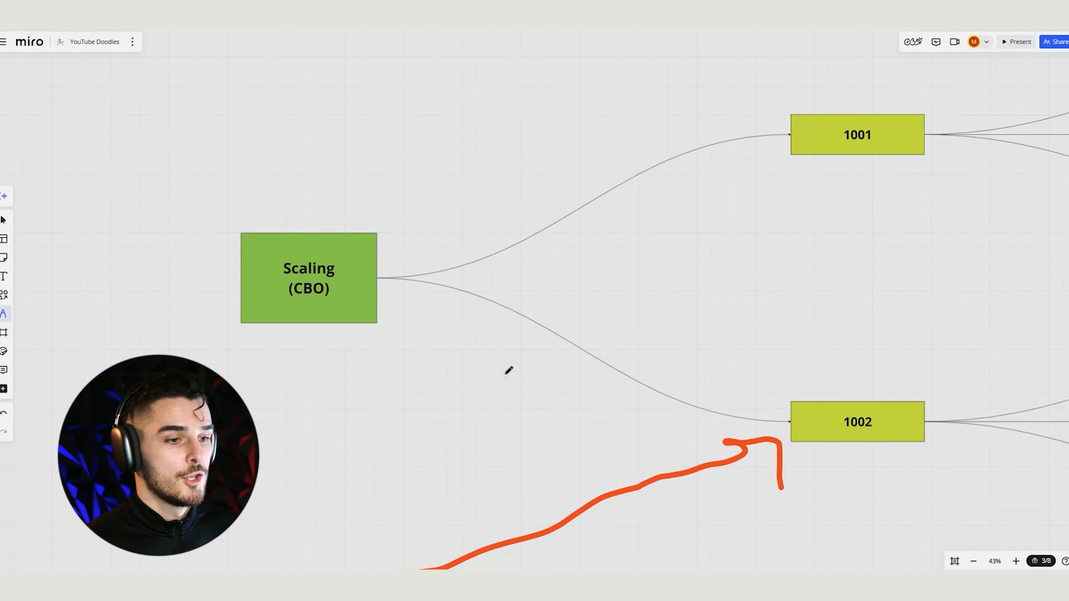
mouse_move(830, 102)
left_mouse_down()
mouse_move(838, 110)
mouse_move(878, 73)
left_mouse_up()
left_click_drag(877, 394, 979, 301)
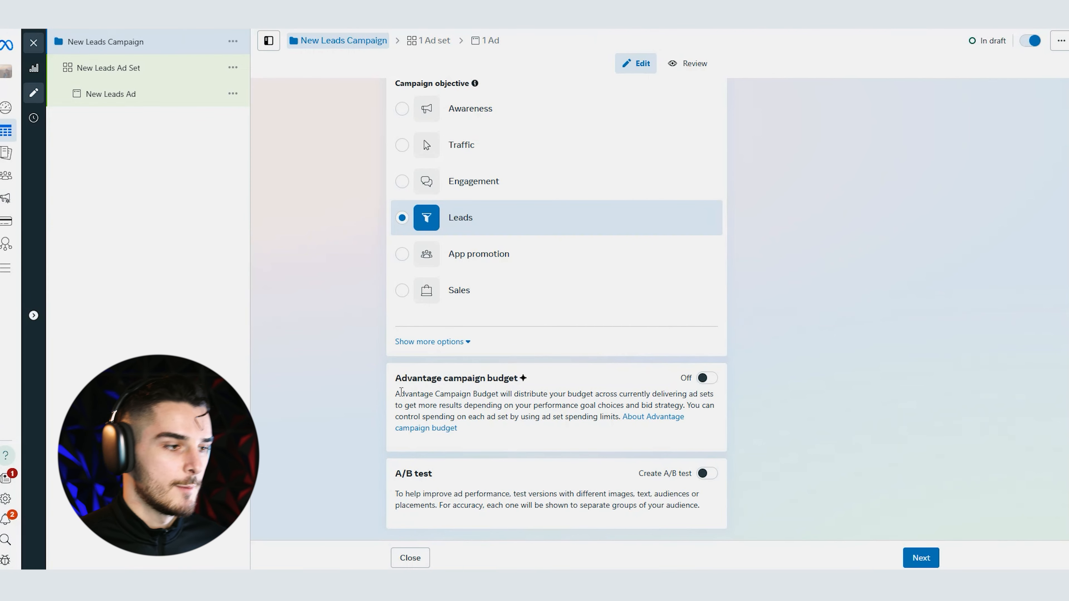
Return to the New Leads Campaign draft in Ads Manager and examine the Advantage campaign budget description
left_click_drag(396, 393, 492, 393)
left_click(492, 390)
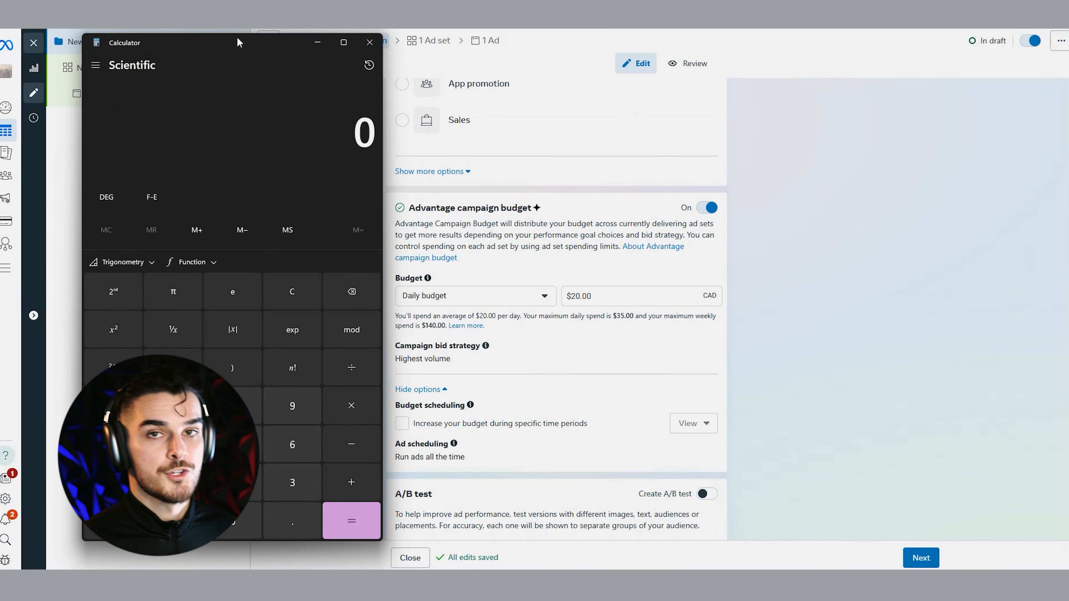
Multiply 100 by 98 in Calculator
type("100*9")
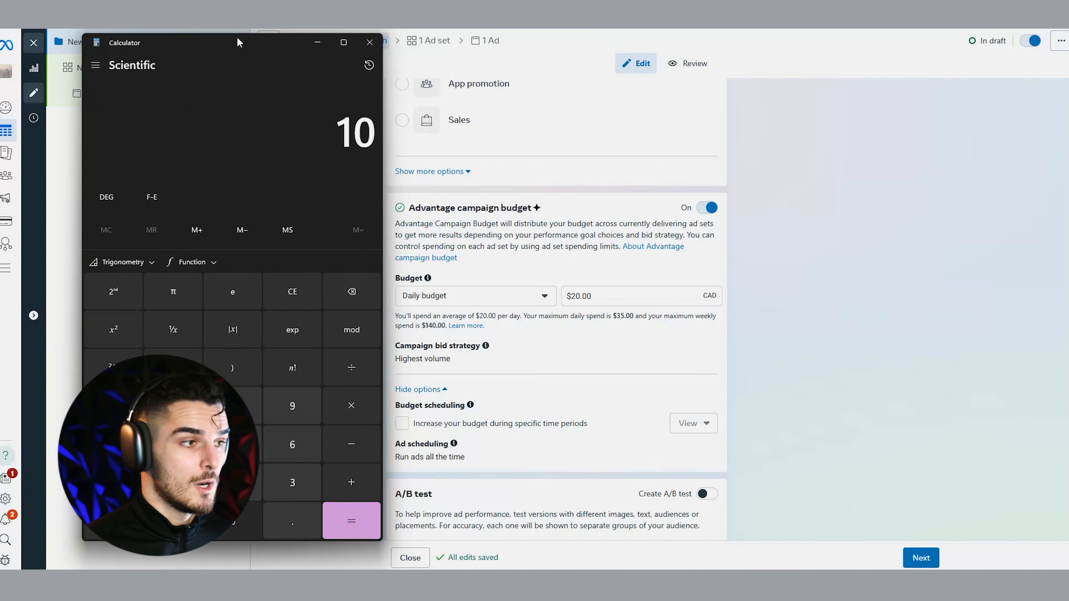
type("8")
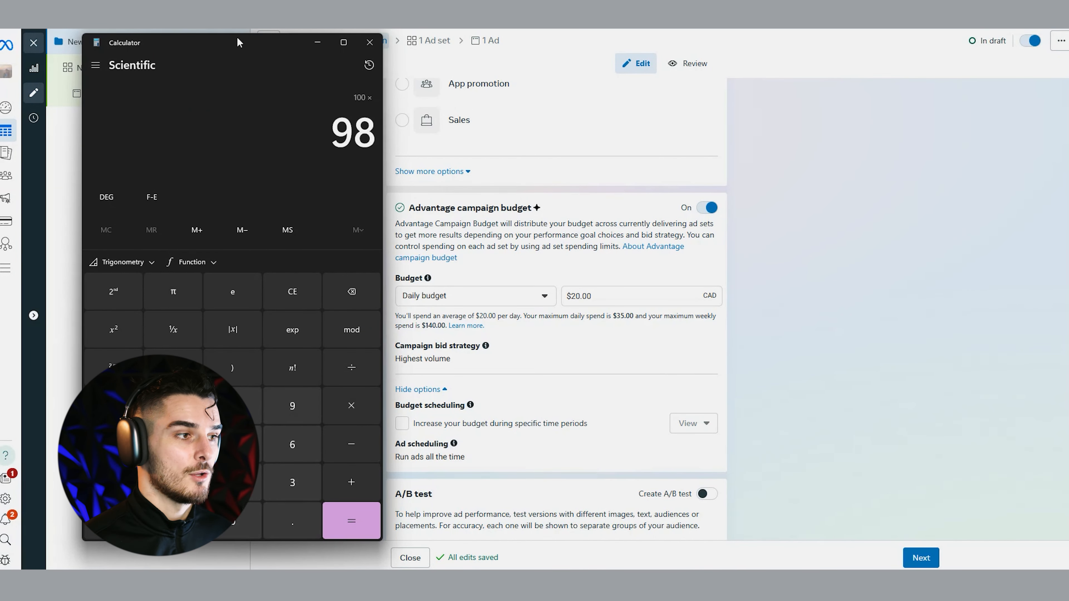
key("Return")
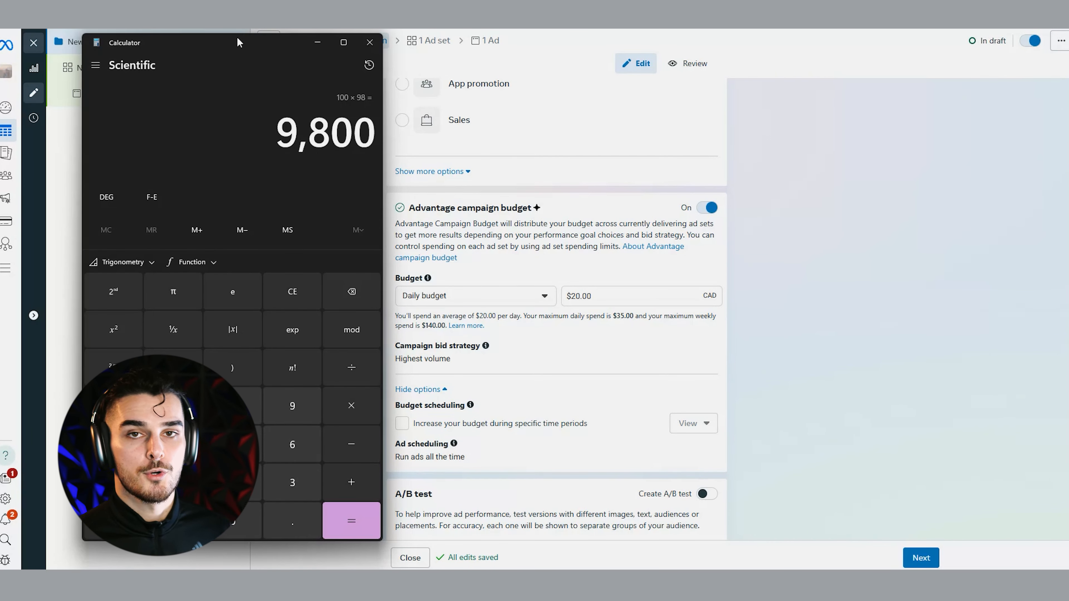
key("Escape")
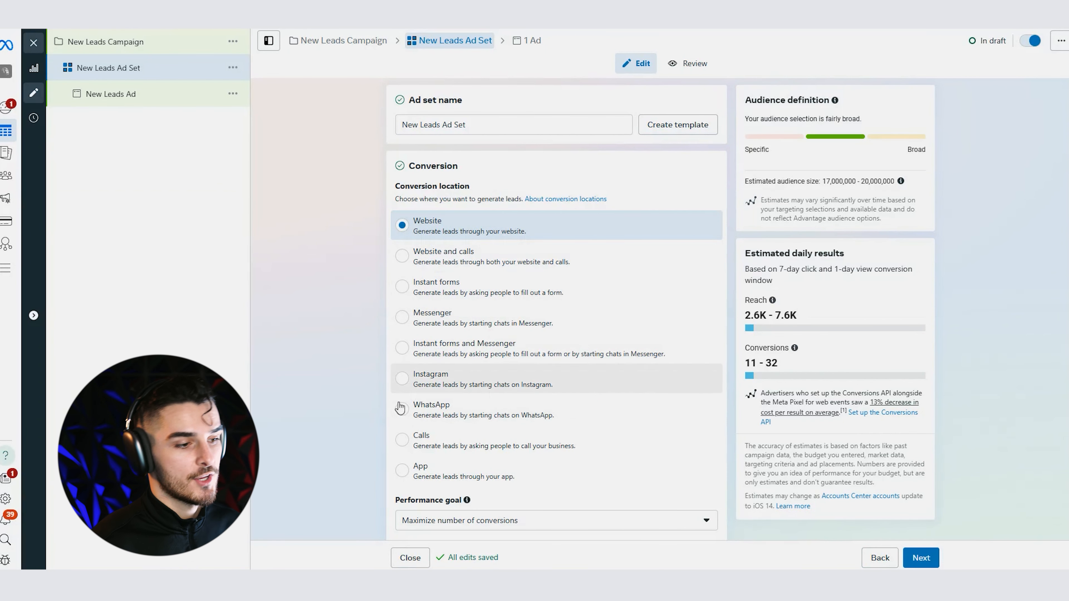
In Ads Manager, review the New Leads Ad Set's budget and schedule, audience controls, Advantage+ audience and placements sections
scroll(357, 348, "down", 15)
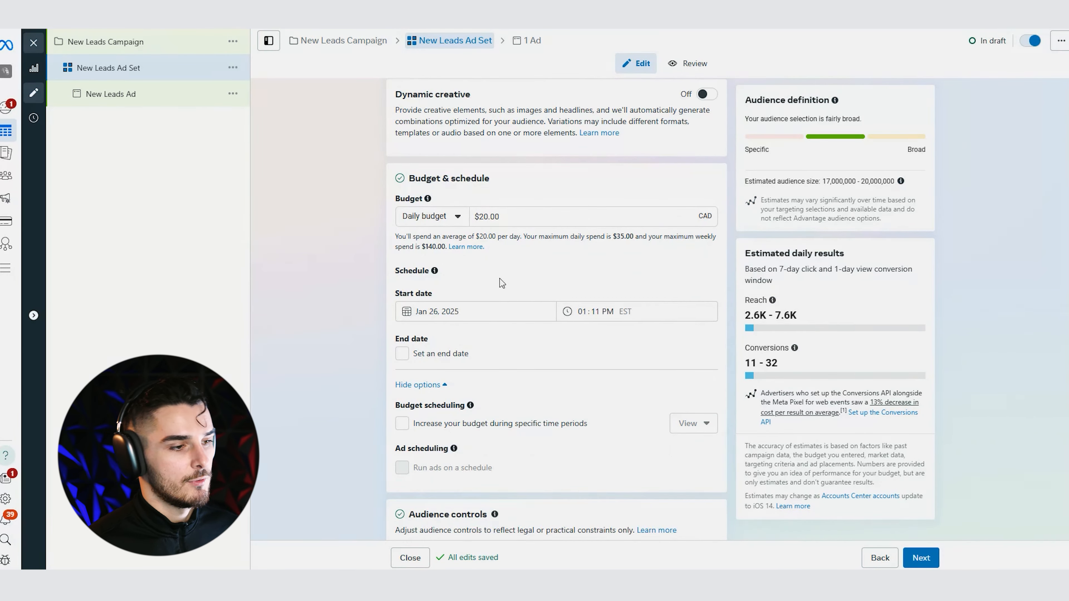
scroll(502, 283, "down", 8)
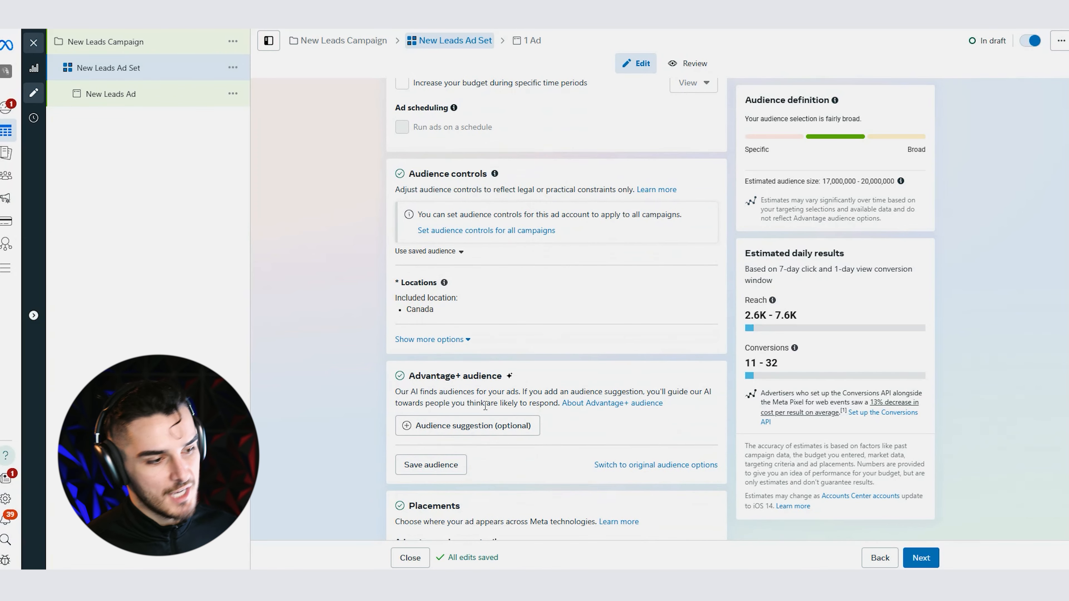
scroll(522, 377, "down", 2)
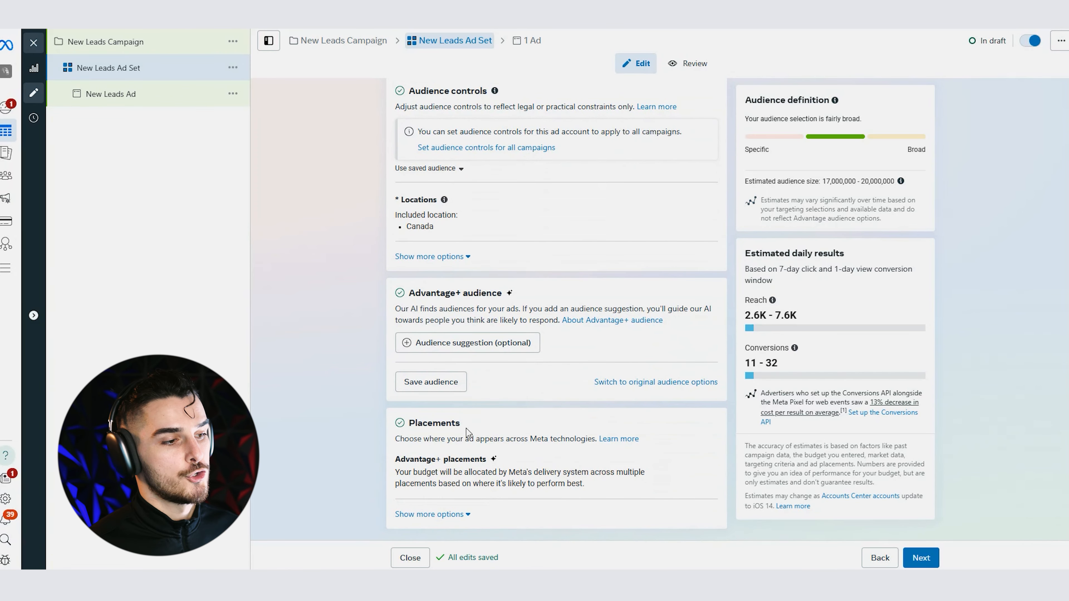
left_click_drag(449, 432, 409, 422)
left_click(410, 420)
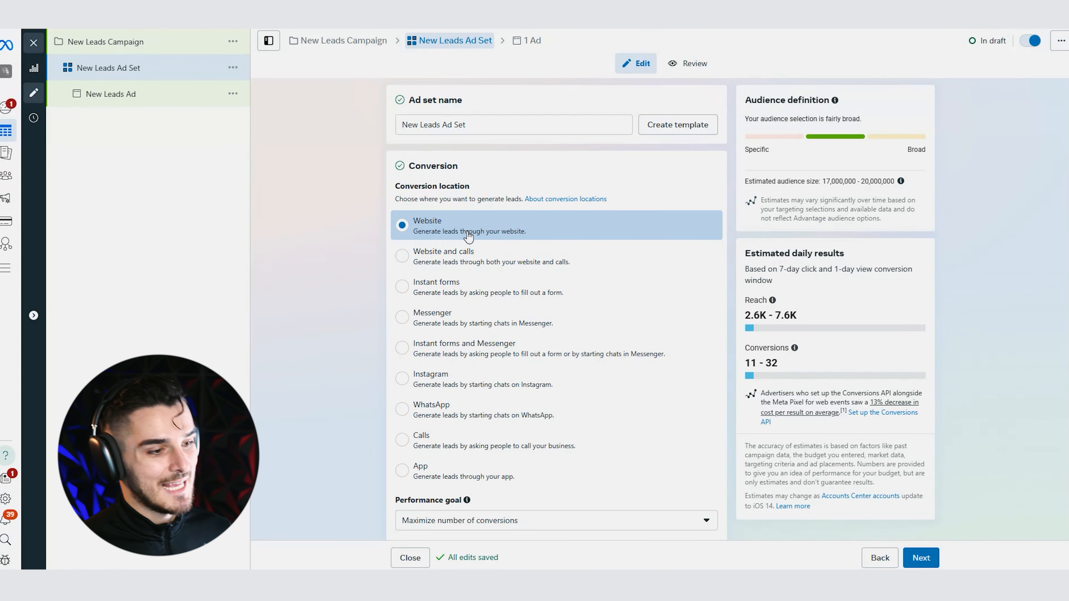
Choose Schedule as the conversion event for the New Leads Ad Set
scroll(423, 249, "down", 5)
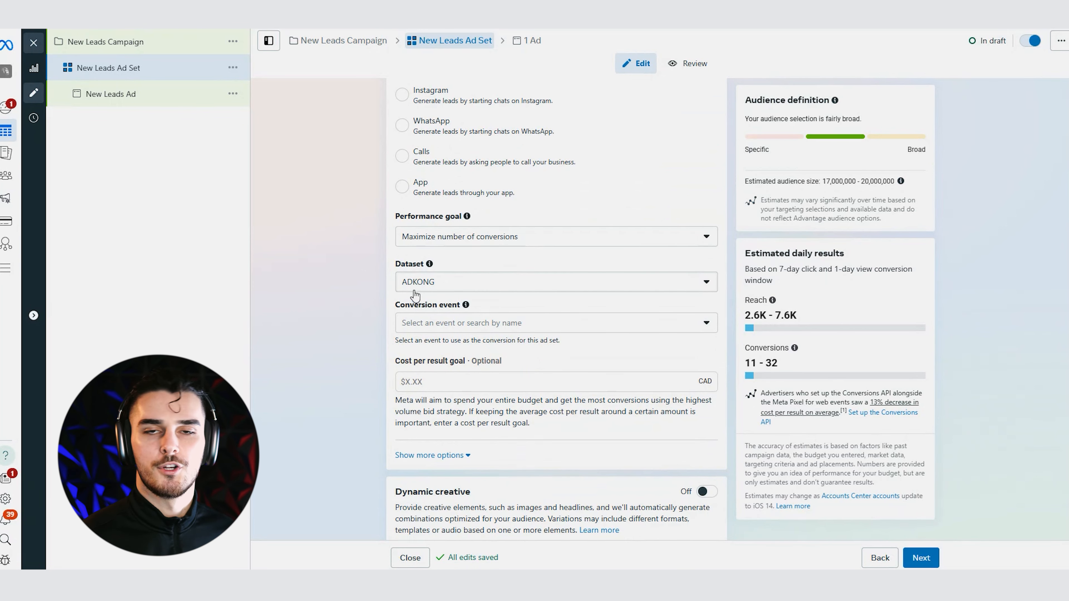
left_click(513, 325)
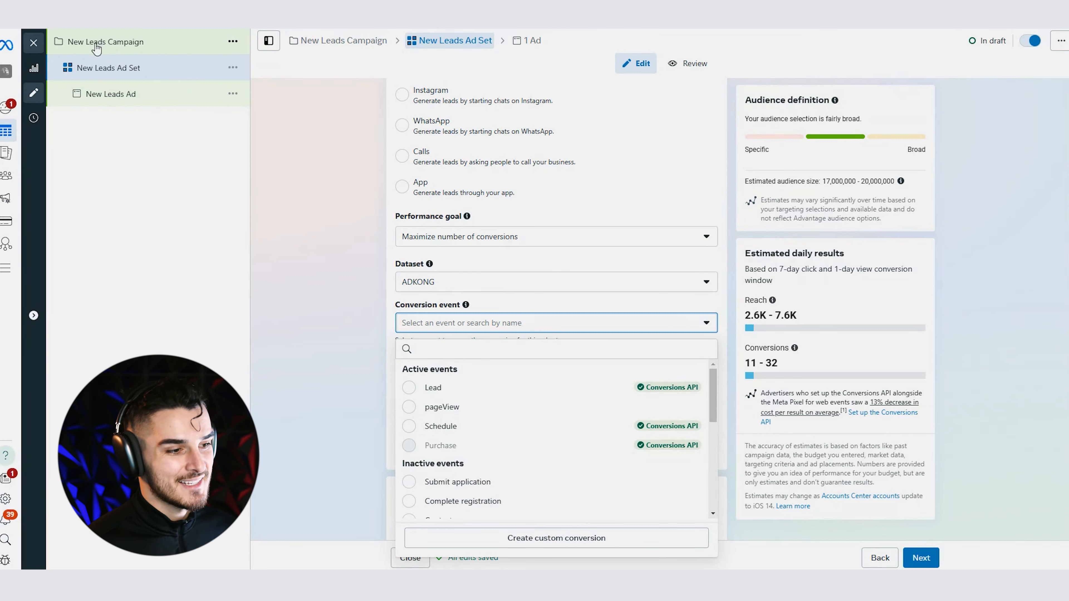
mouse_move(467, 445)
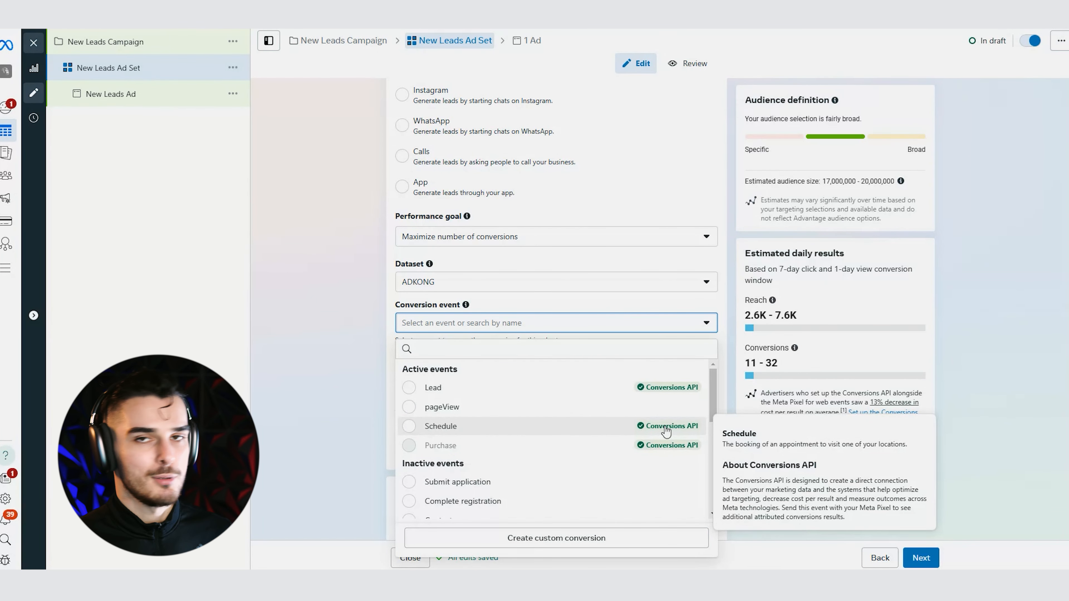
left_click(571, 429)
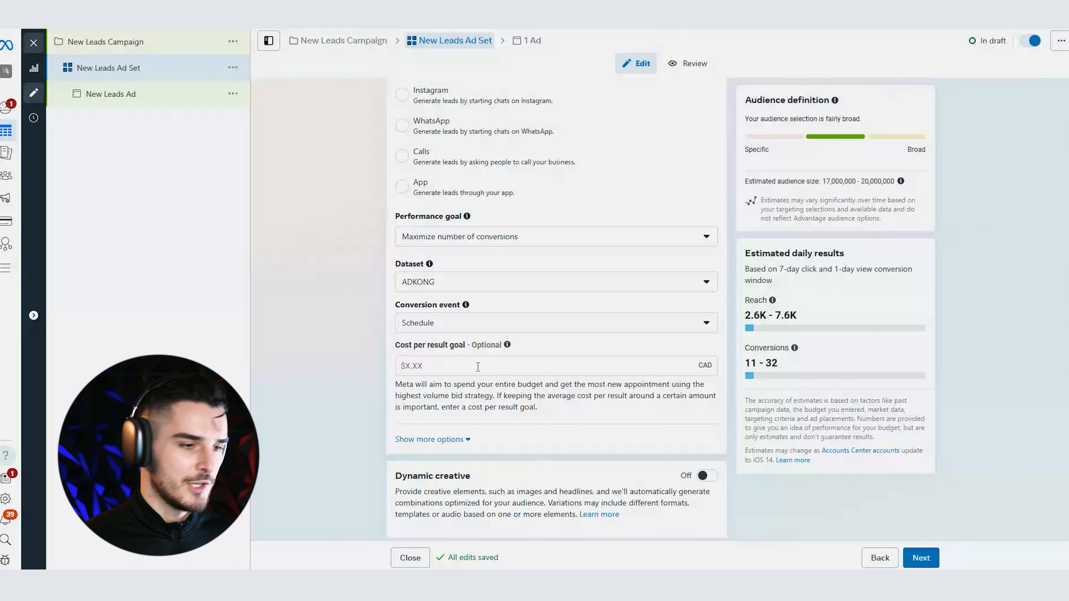
Set the ad set's daily budget to $50.00 CAD
scroll(513, 388, "down", 5)
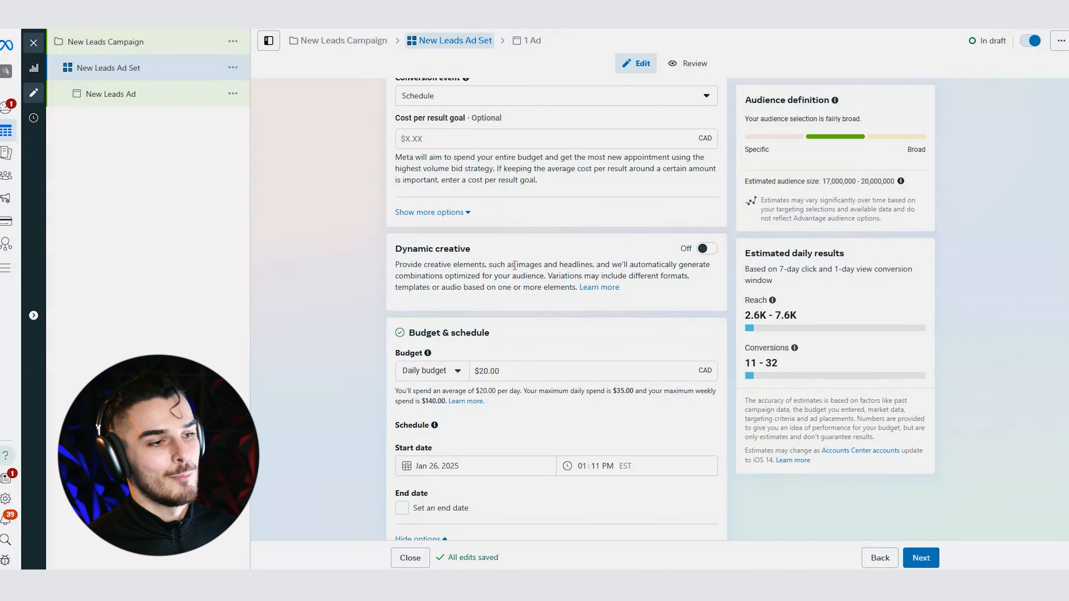
left_click_drag(515, 265, 531, 266)
left_click(558, 263)
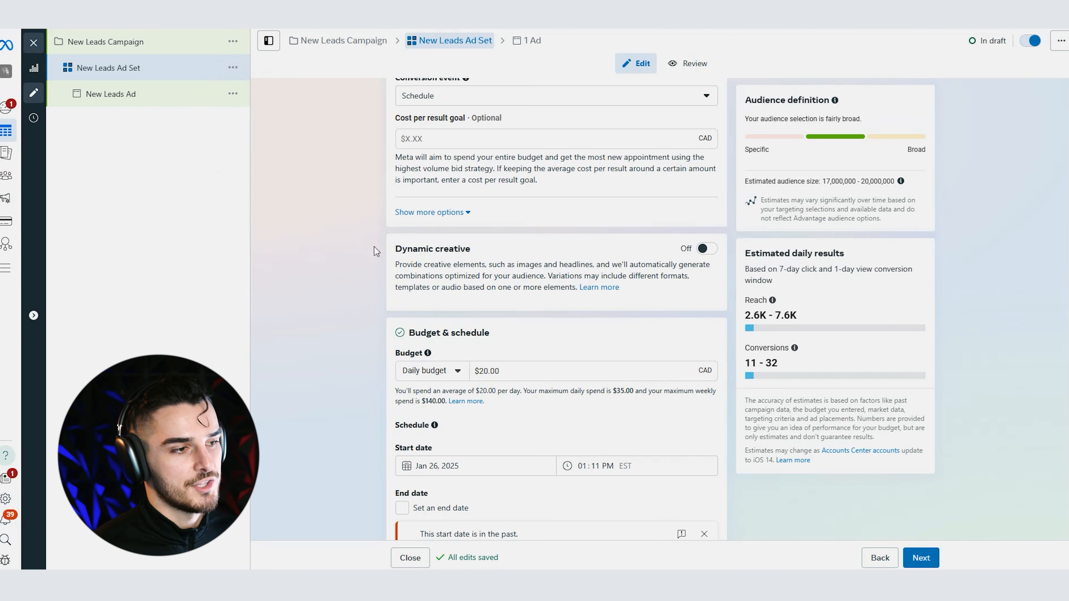
left_click(485, 371)
scroll(559, 223, "down", 4)
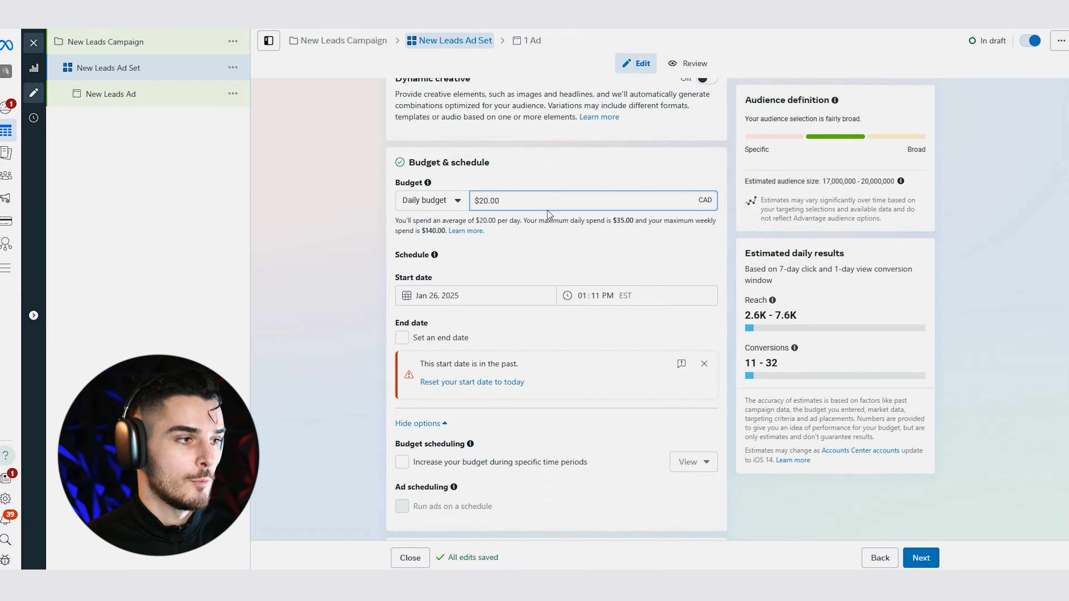
key("BackSpace")
type("5")
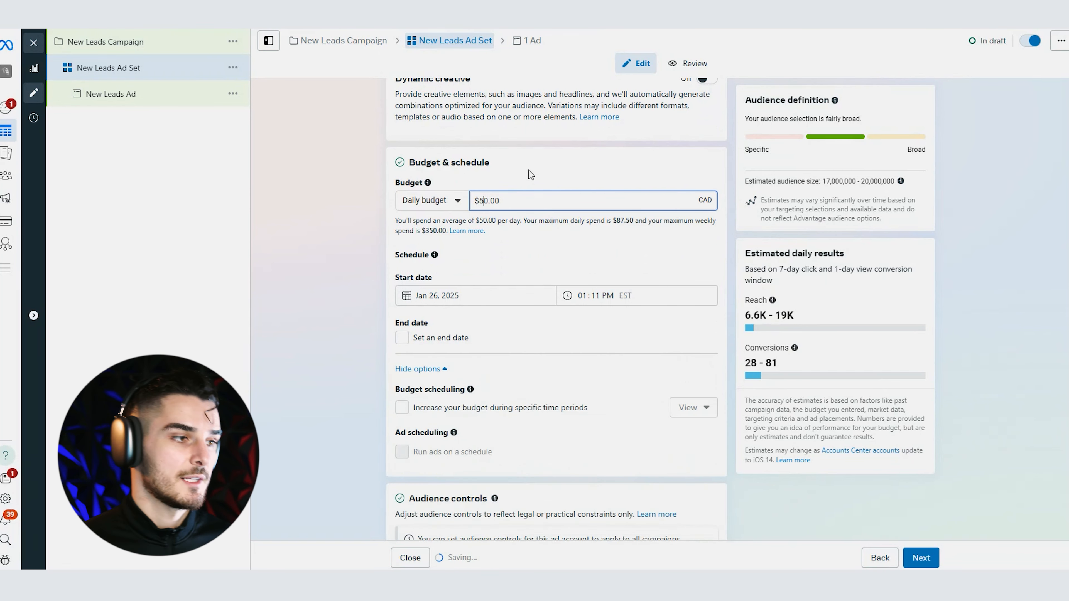
left_click(527, 171)
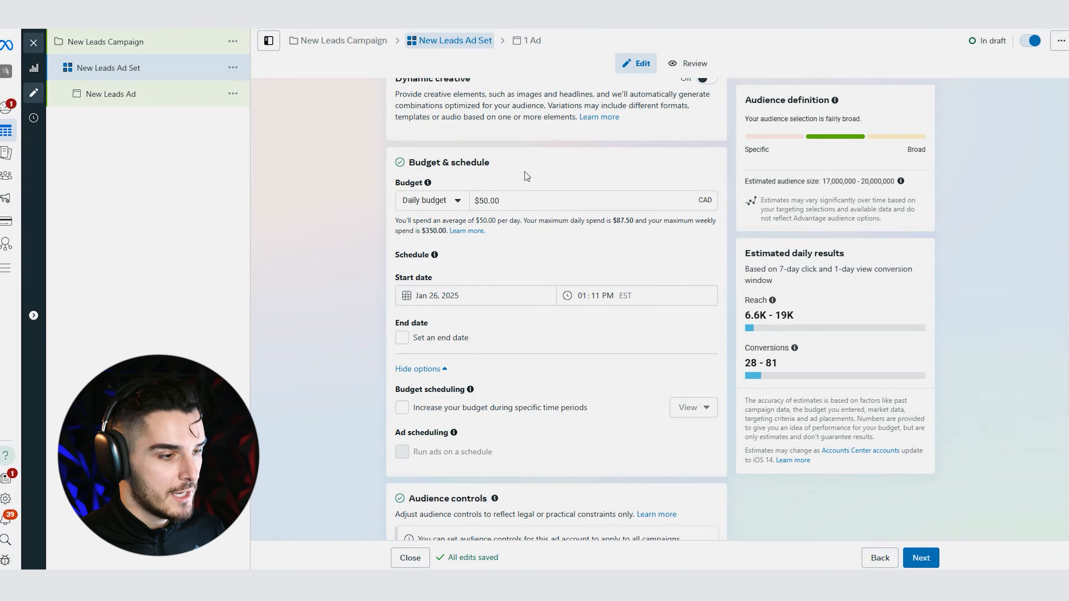
Replace Canada with Miami, Florida as the ad set's included location, with a 10 mi radius
scroll(524, 172, "down", 4)
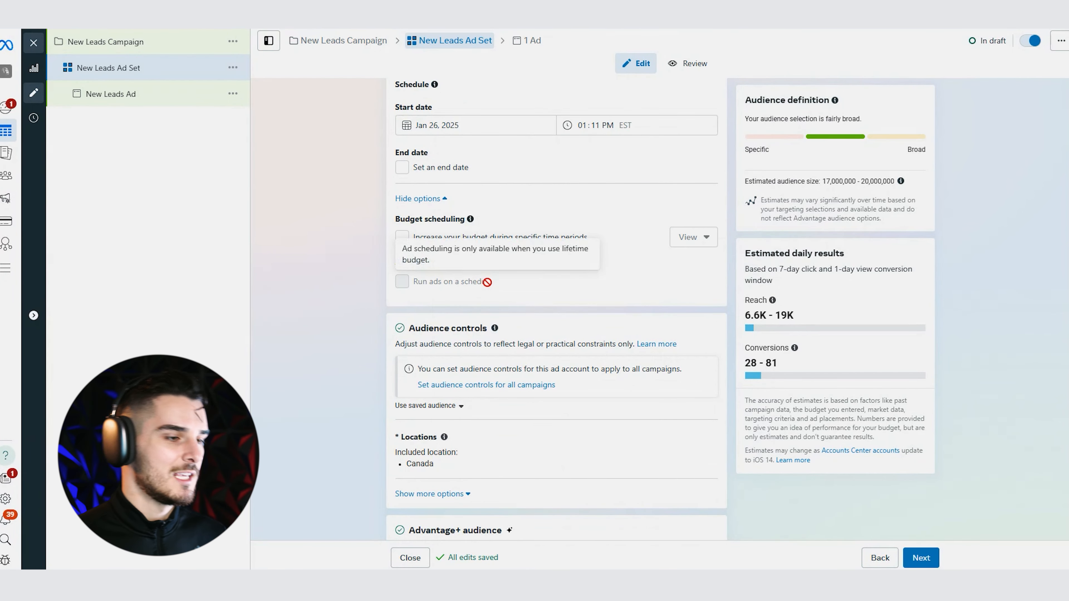
scroll(518, 287, "down", 1)
scroll(520, 286, "down", 2)
left_click(520, 286)
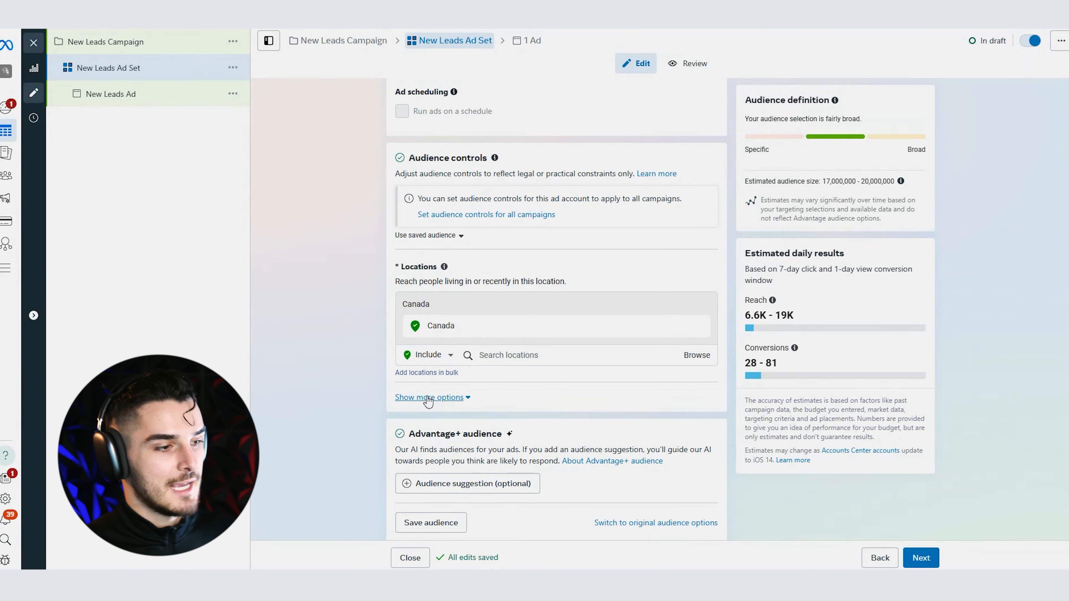
left_click(429, 355)
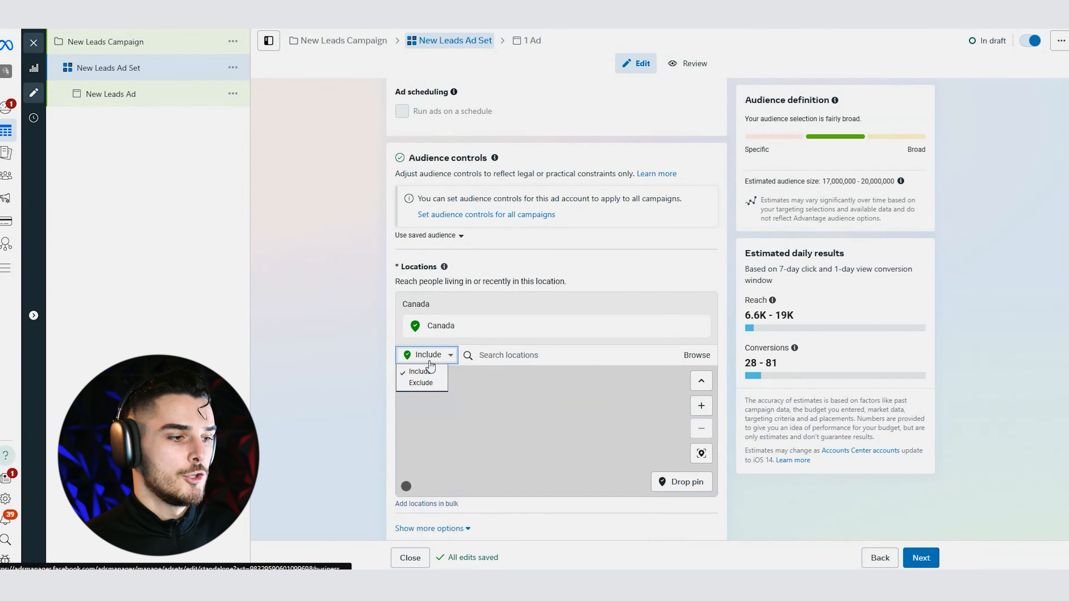
left_click(436, 384)
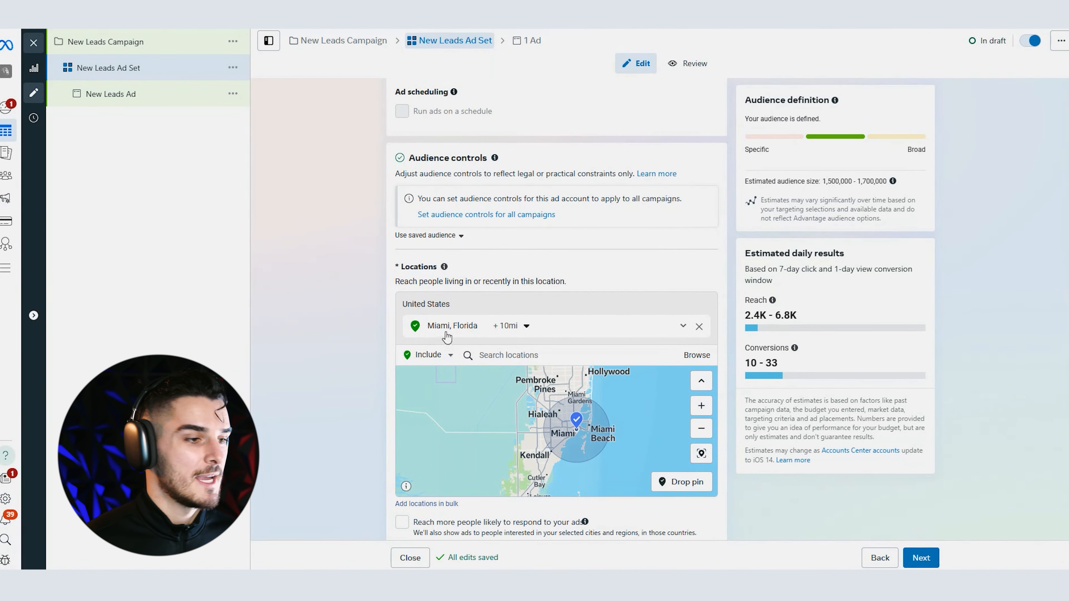
left_click(503, 329)
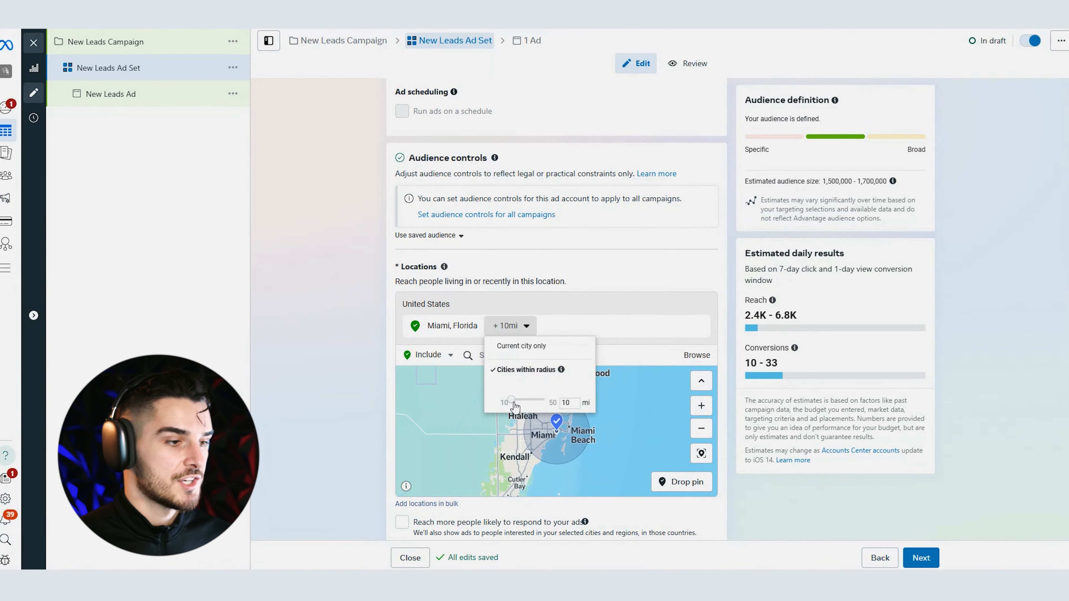
Exclude four areas around Miami, Florida by dropping exclusion pins with a 10 mi radius on the map
left_click(429, 354)
left_click(441, 382)
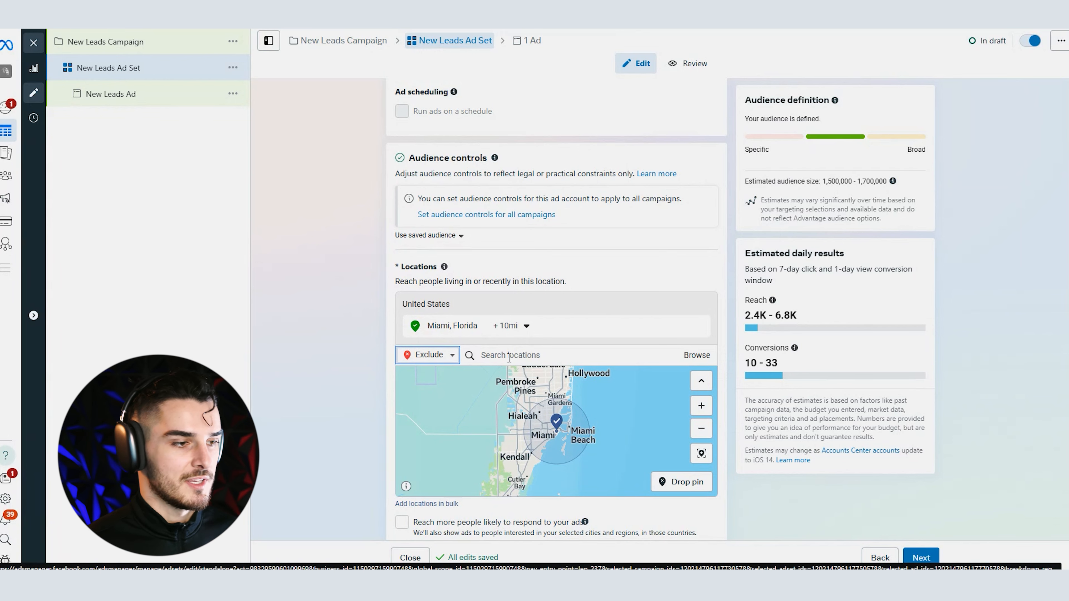
left_click(437, 358)
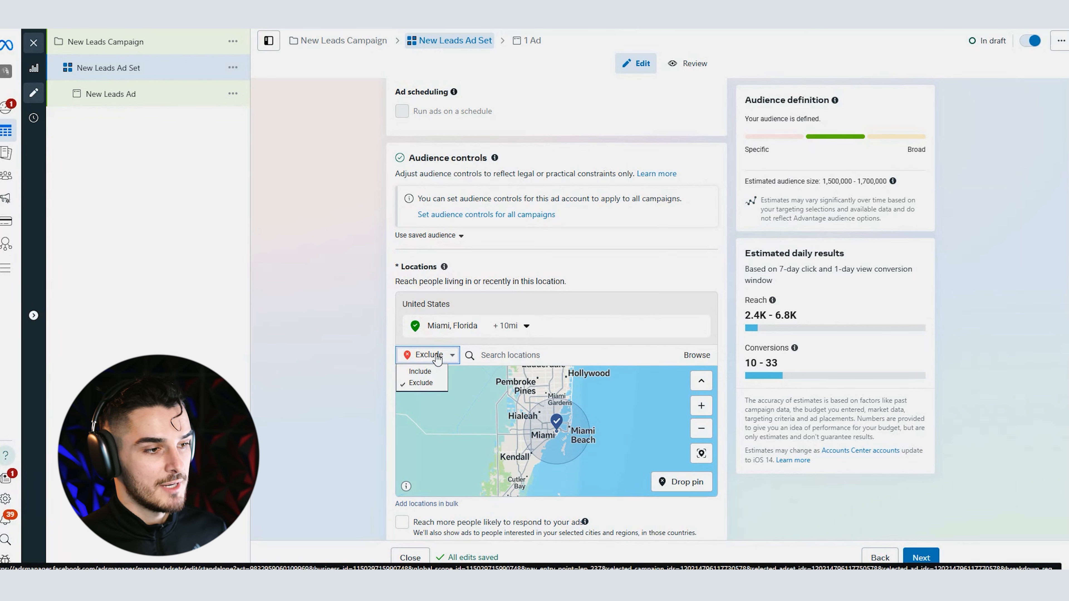
left_click(437, 357)
left_click(680, 481)
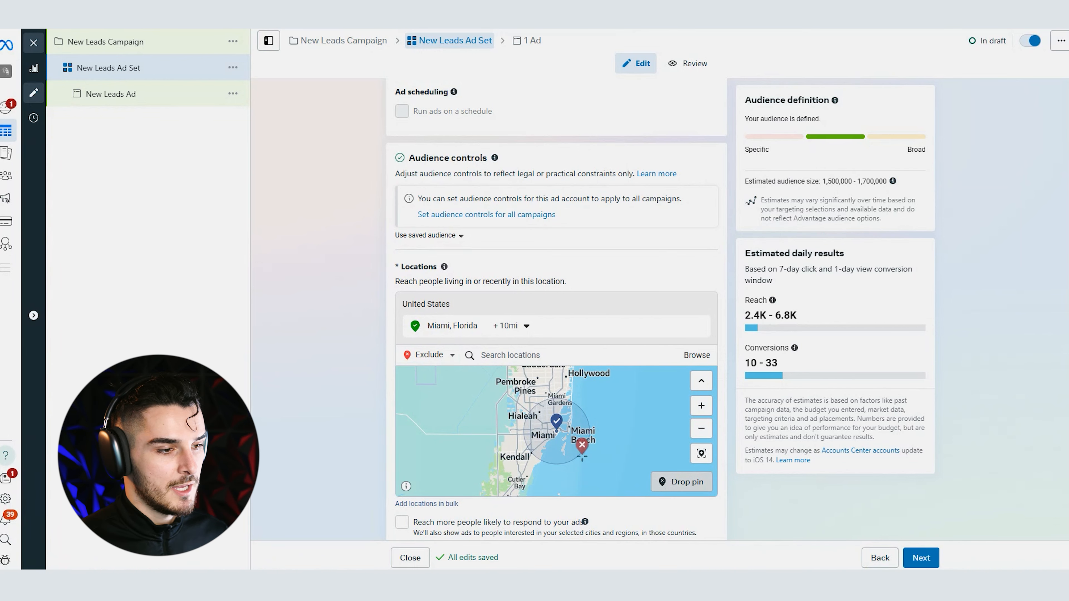
left_click(583, 456)
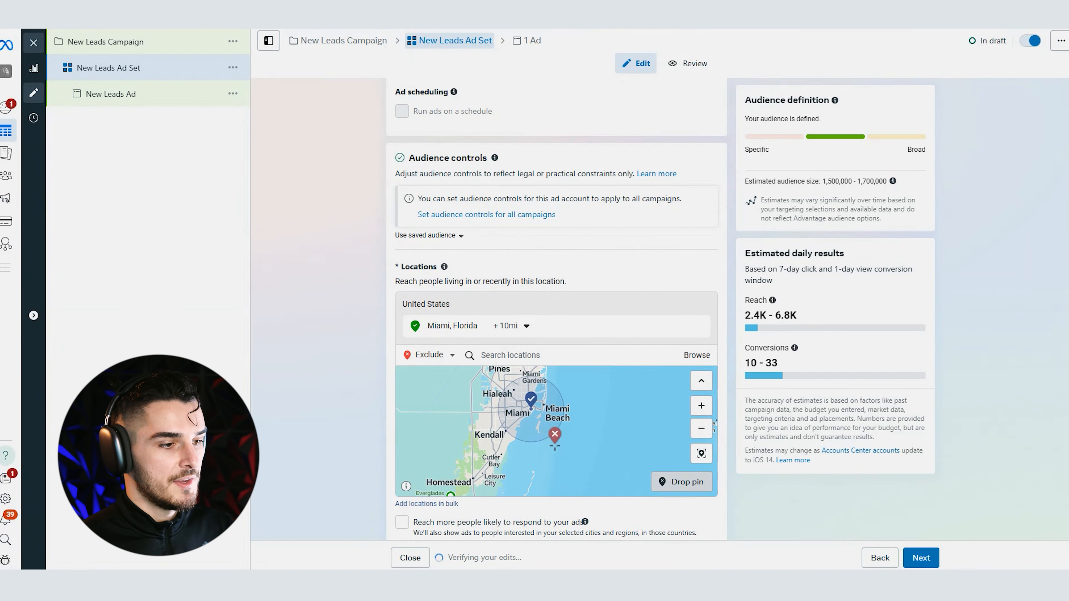
left_click(537, 457)
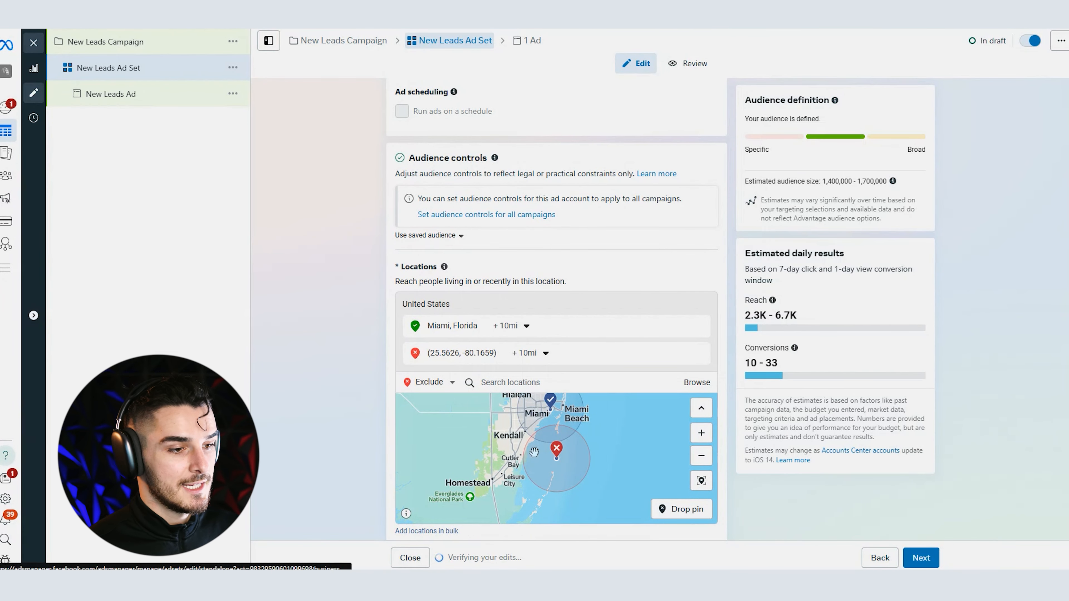
left_click(602, 420)
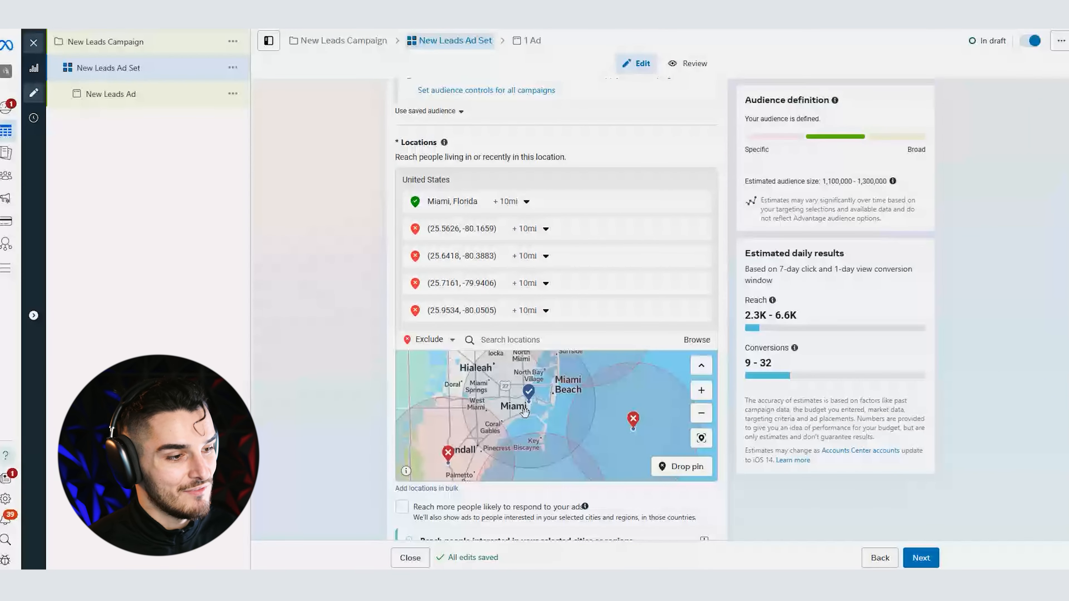
Inspect the excluded areas around Miami on the map and remove the four exclusion pins
scroll(524, 410, "up", 2)
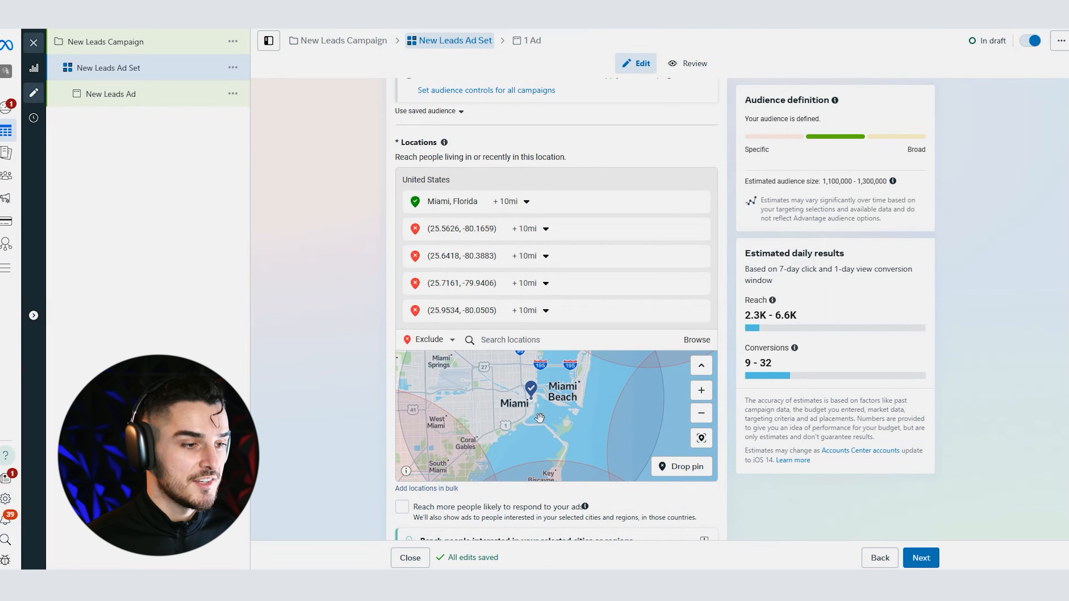
scroll(539, 417, "down", 3)
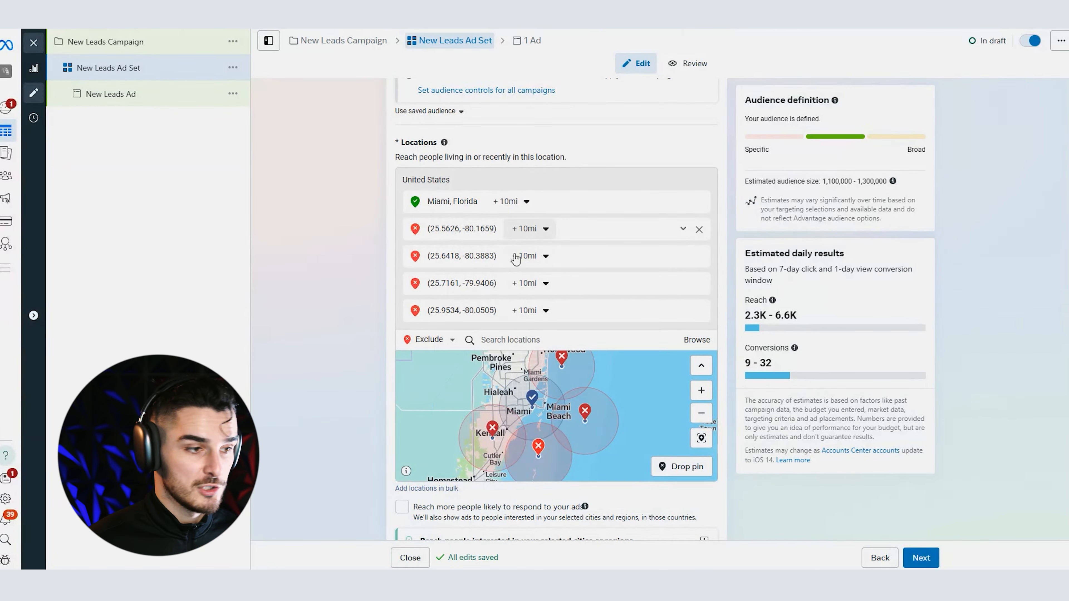
scroll(531, 410, "up", 2)
scroll(531, 411, "up", 1)
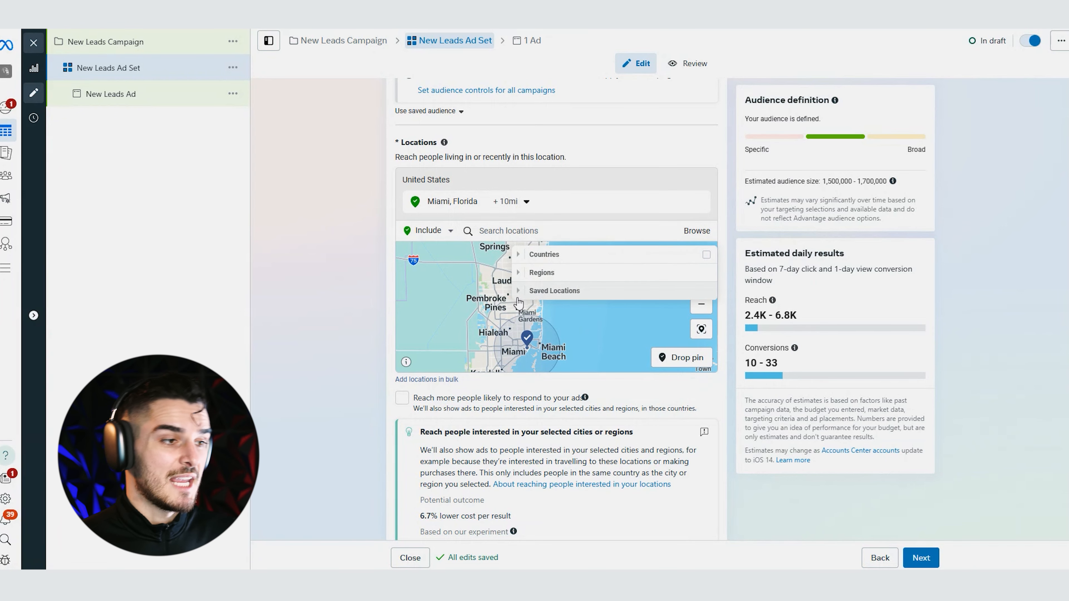
Draft a bulk city list of Los Angeles, Miami, New York, Tampa and Phoenix for the ad set's locations, and discard it
left_click(522, 295)
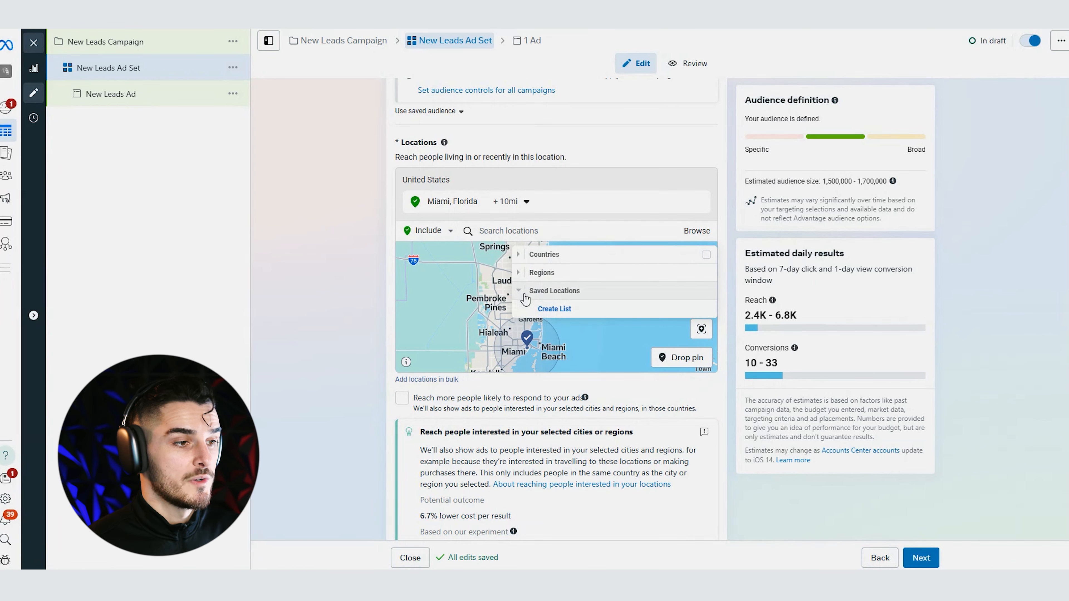
left_click(548, 310)
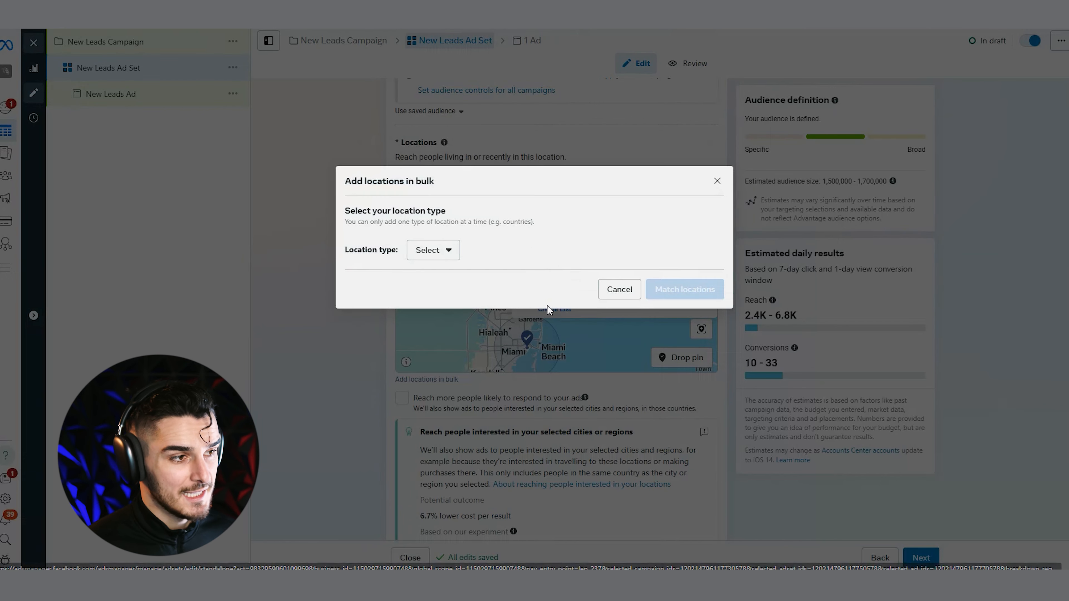
left_click(430, 248)
left_click(477, 349)
left_click(580, 288)
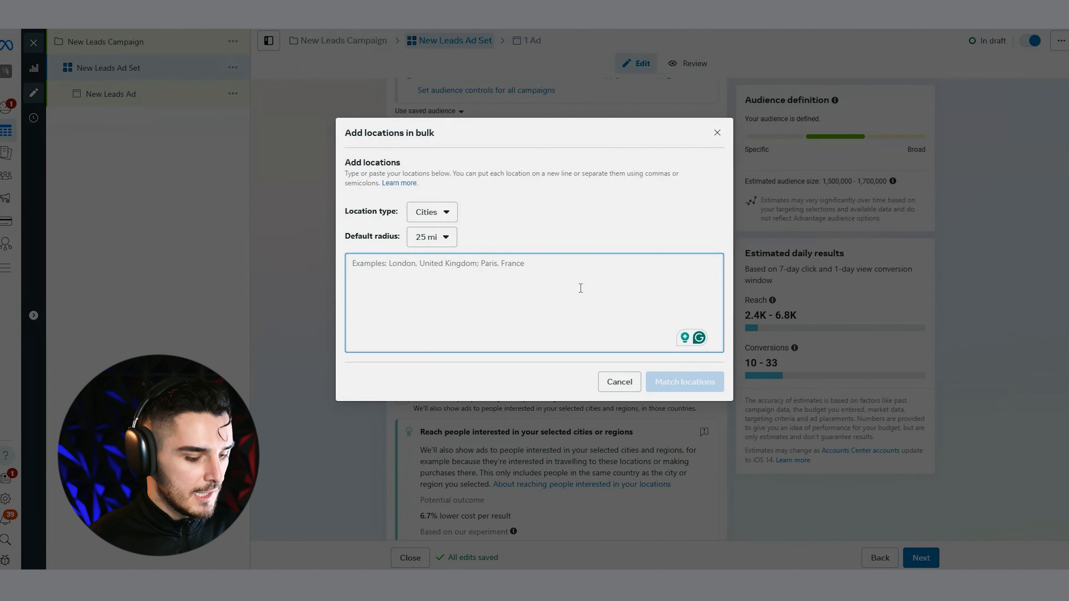
type("los angeles, ")
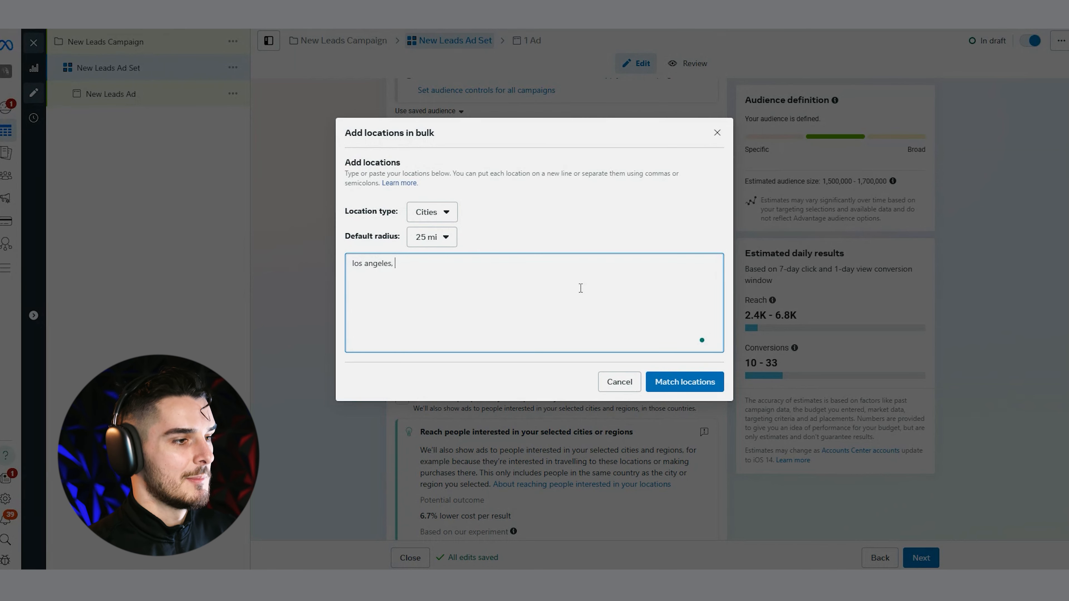
type("miami, new york, tampa,")
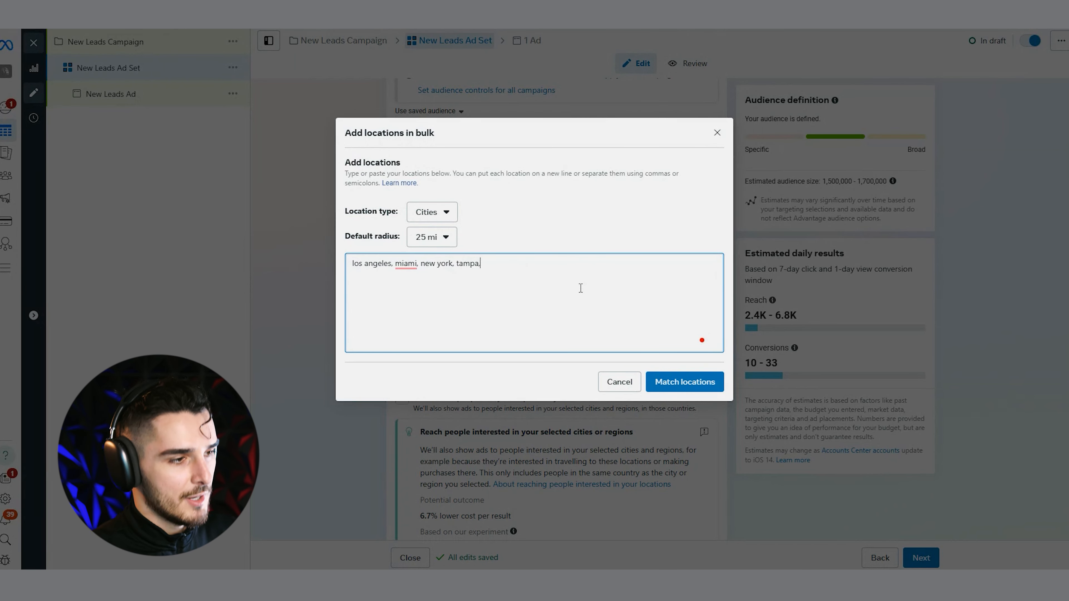
type(" phoeni")
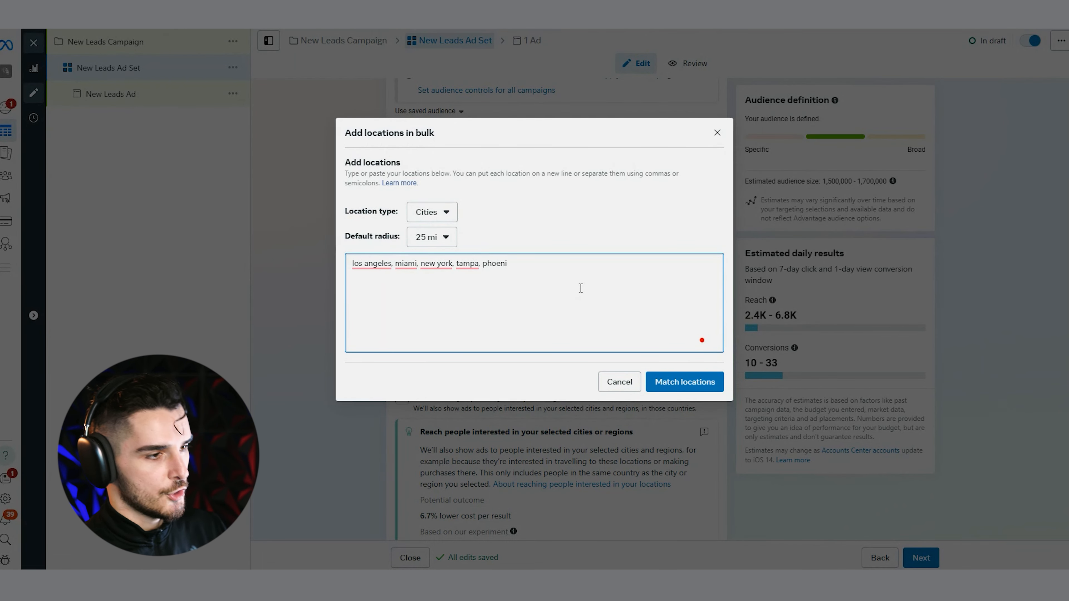
type("x")
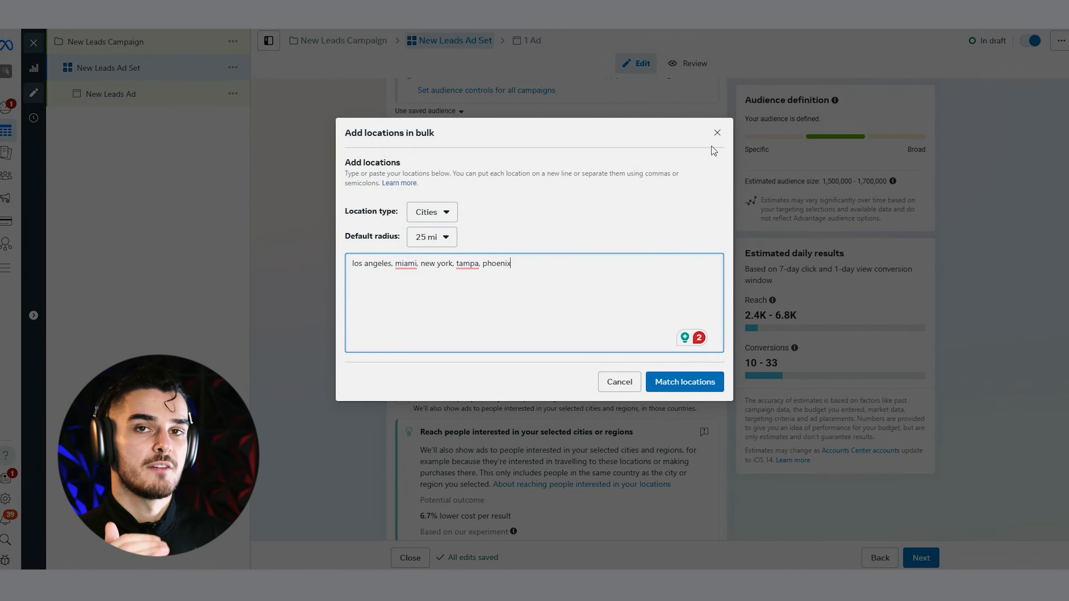
left_click(717, 133)
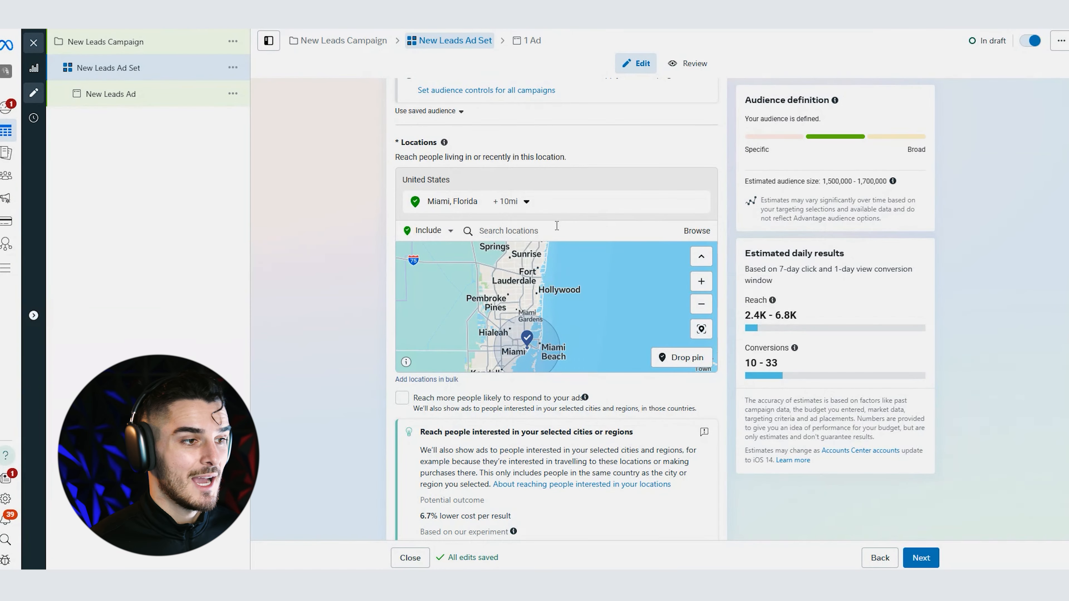
Look at the saved locations options in the ad set's location browser
left_click(696, 231)
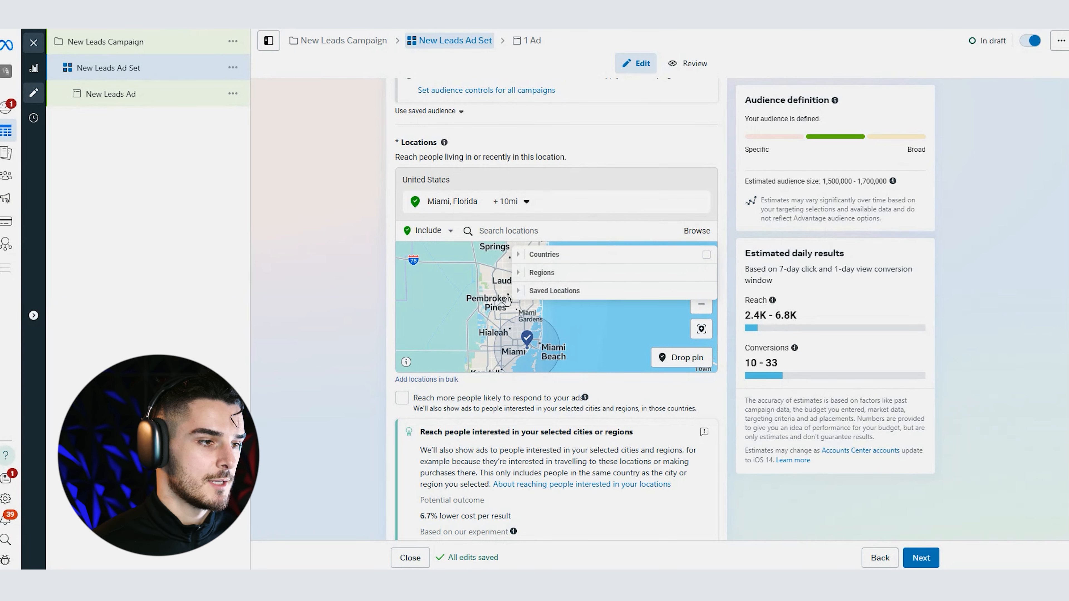
left_click(522, 294)
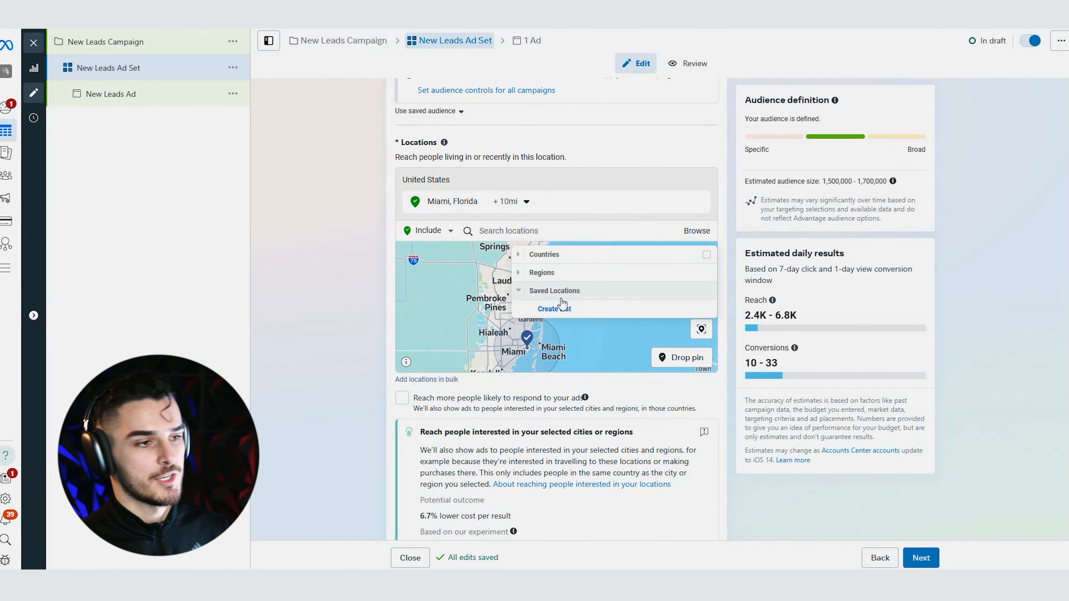
left_click(480, 290)
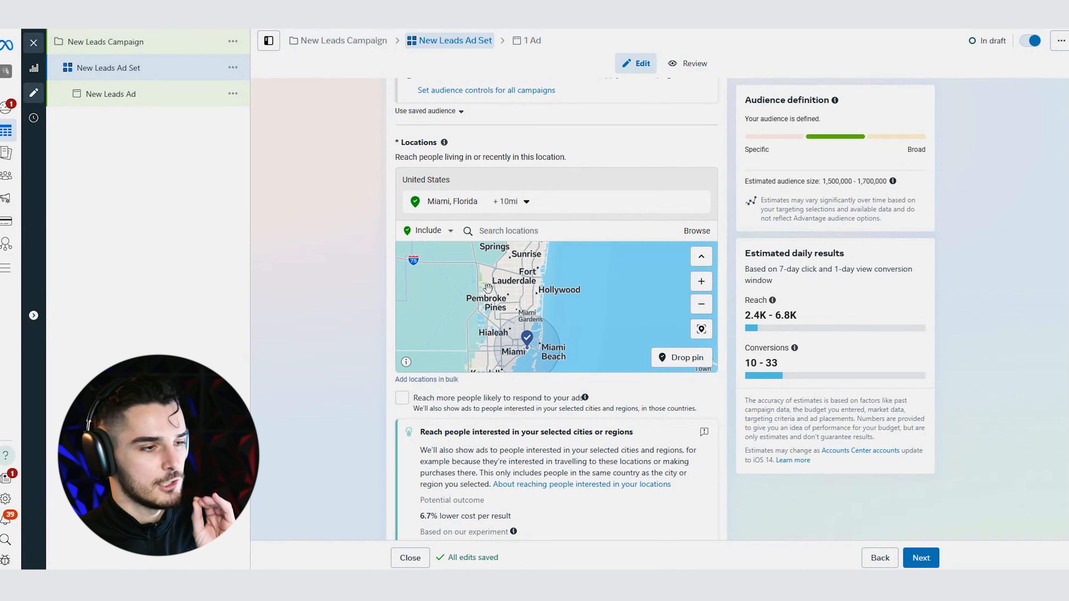
Read the recommendation on reaching people interested in the selected cities and the Advantage+ audience description
scroll(489, 295, "down", 4)
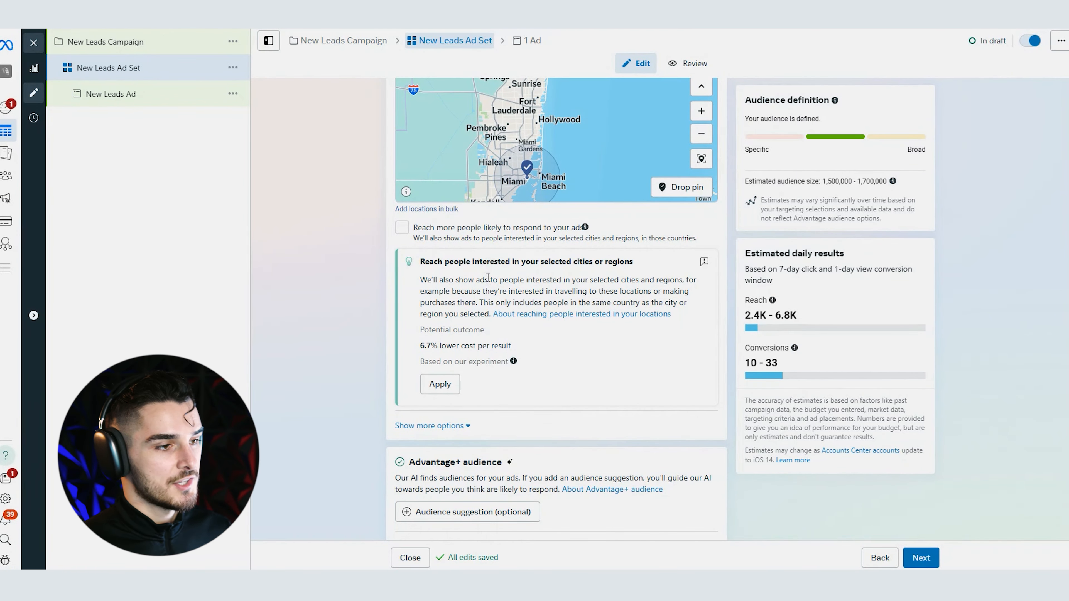
left_click_drag(522, 291, 490, 303)
left_click(492, 303)
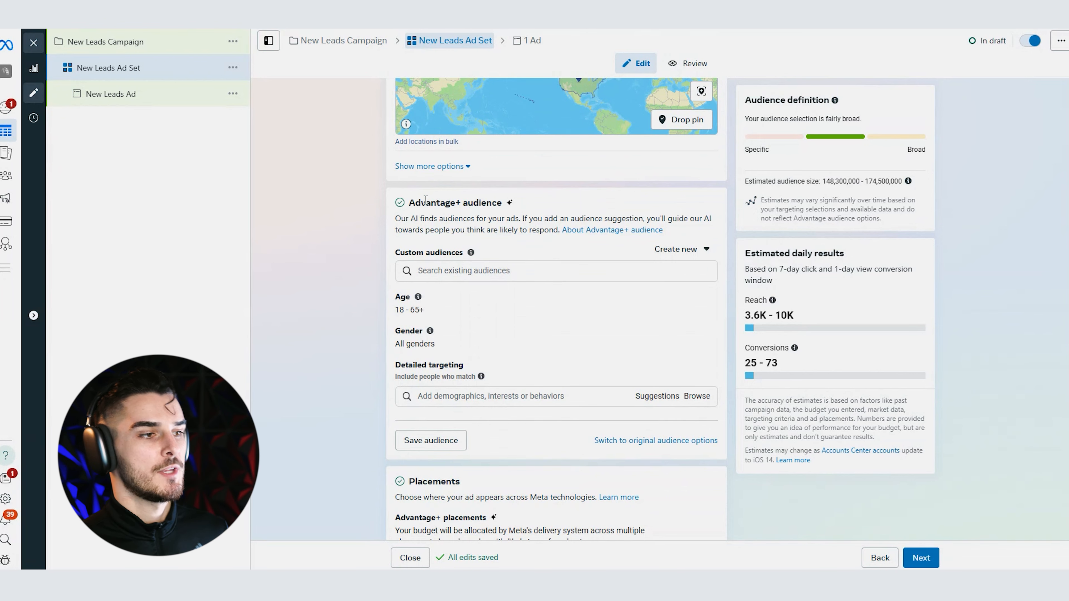
left_click_drag(408, 203, 461, 199)
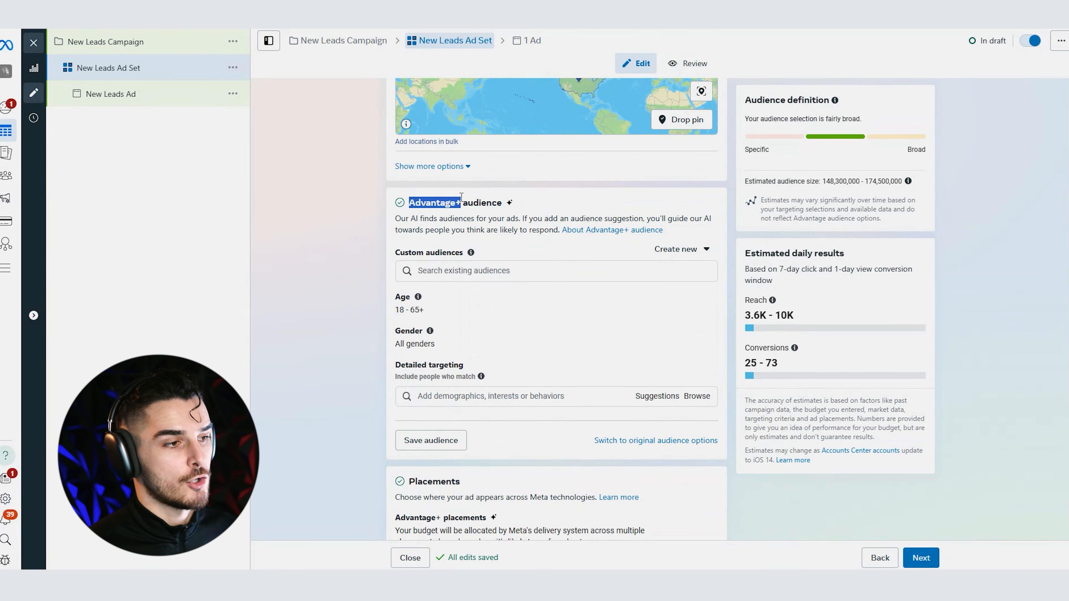
left_click(461, 197)
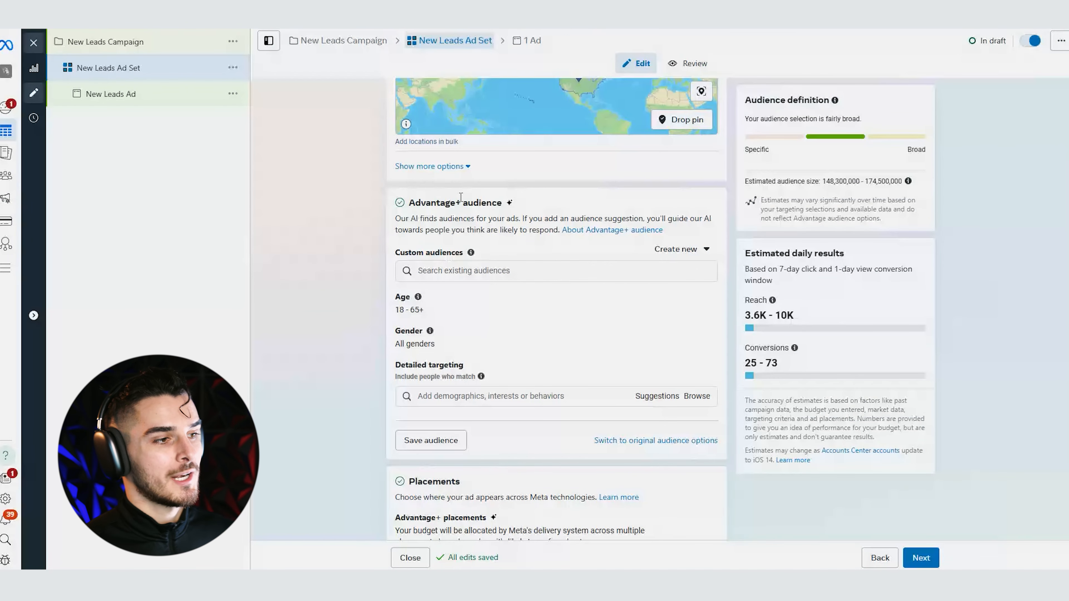
left_click_drag(409, 219, 559, 231)
left_click(556, 223)
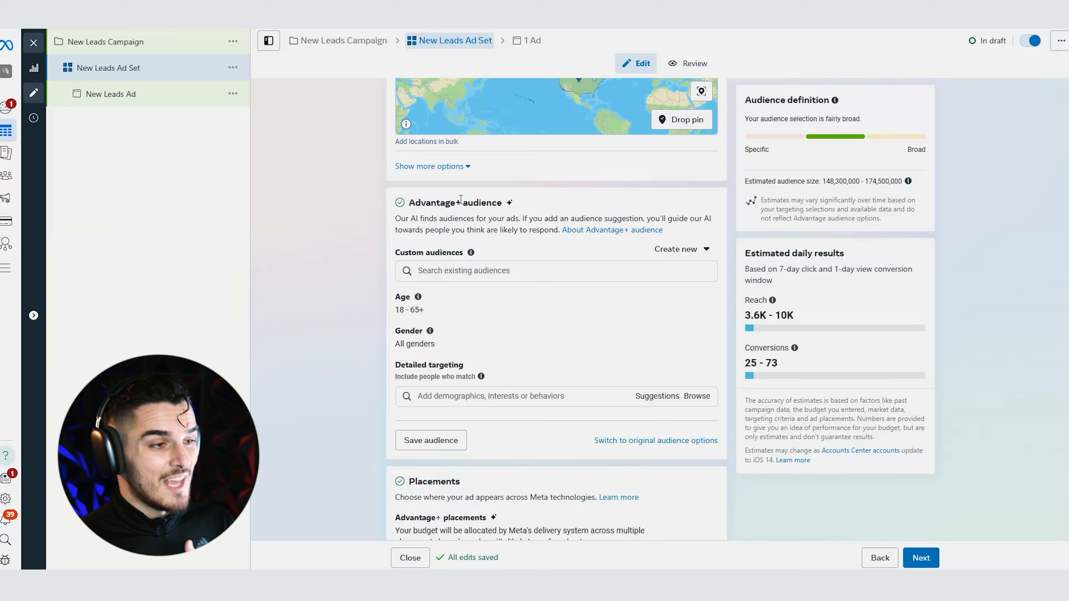
Add the interests Home improvement (home & garden), Renovation (construction) and Home construction (construction) to the detailed targeting
left_click(539, 397)
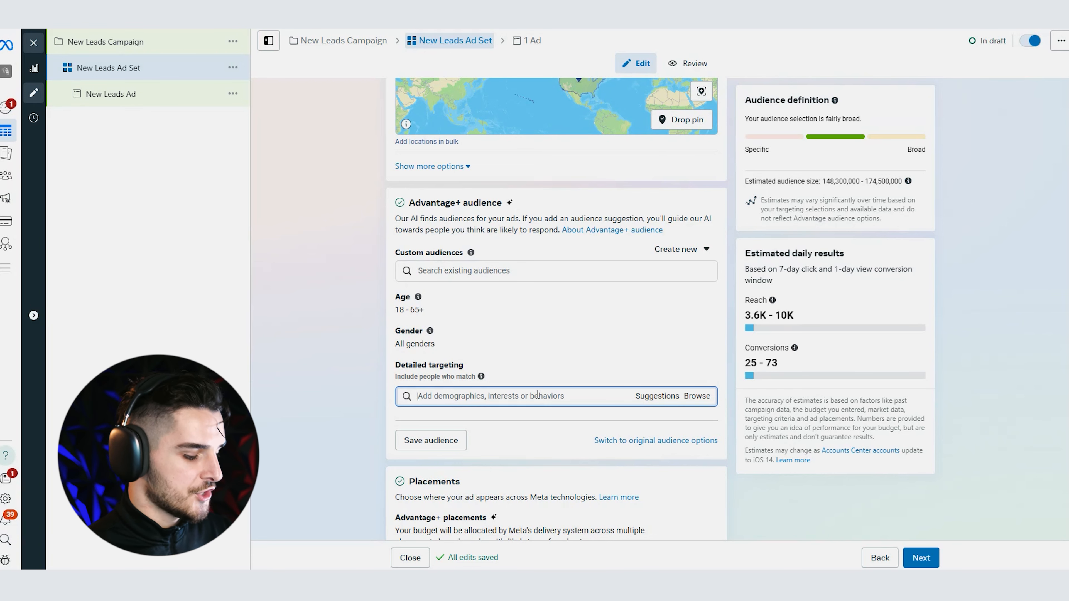
type("home")
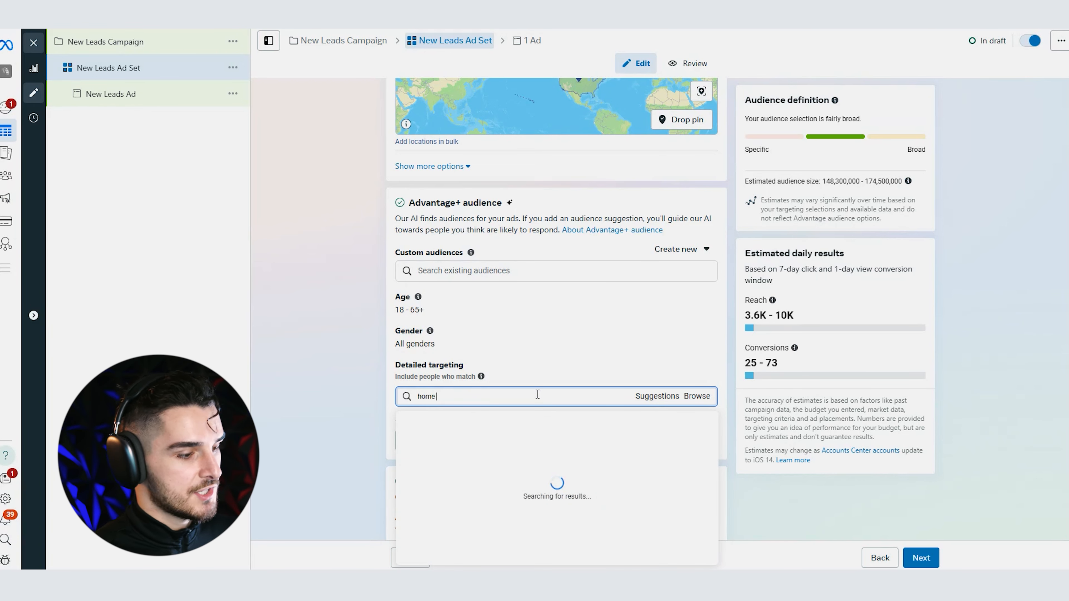
type(" renovation")
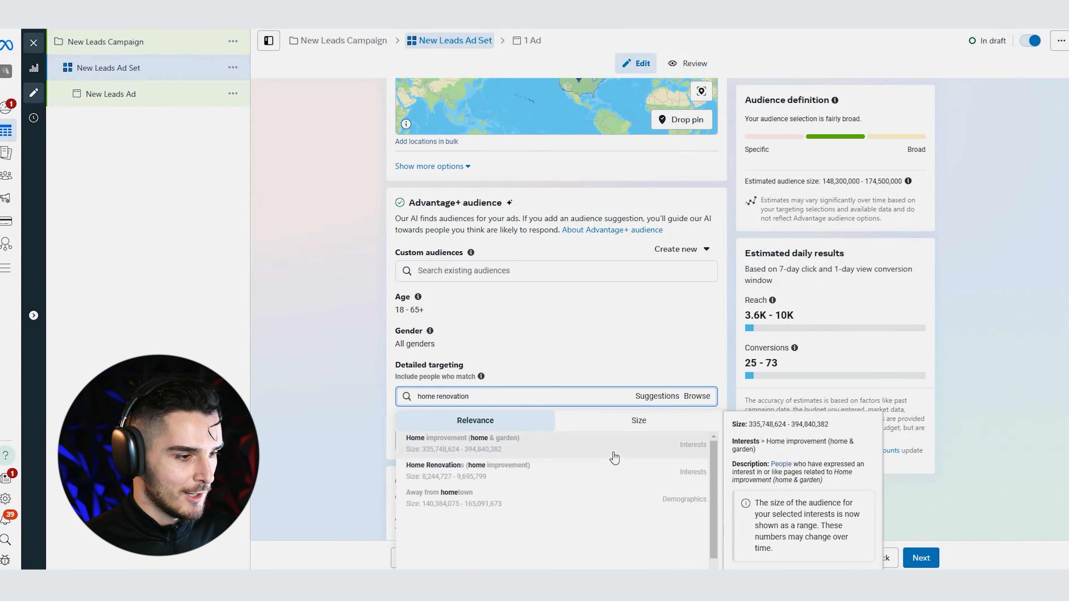
left_click(614, 458)
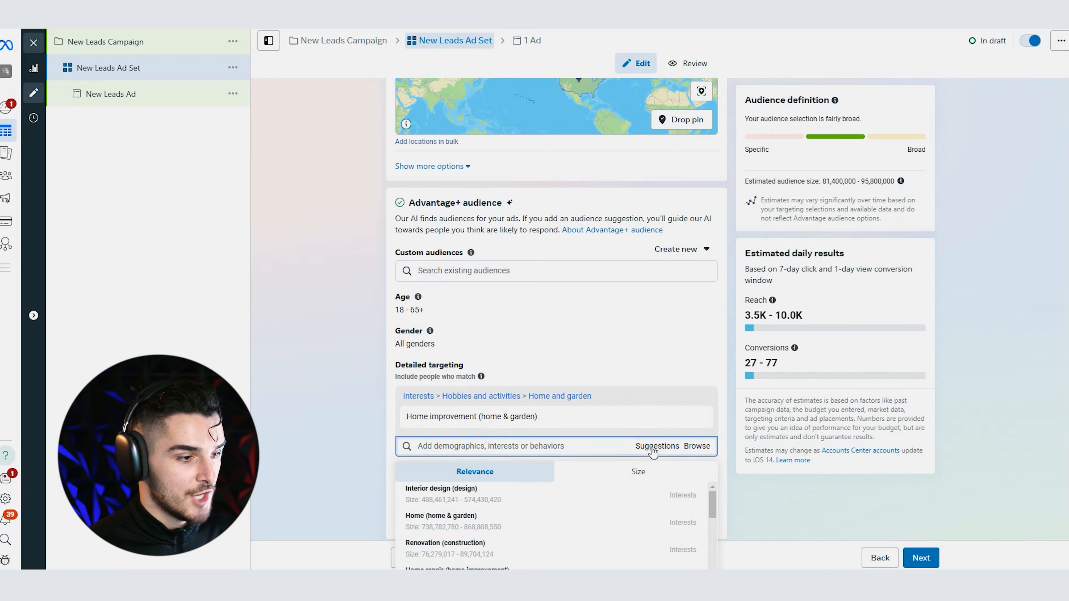
scroll(598, 501, "down", 2)
left_click(596, 499)
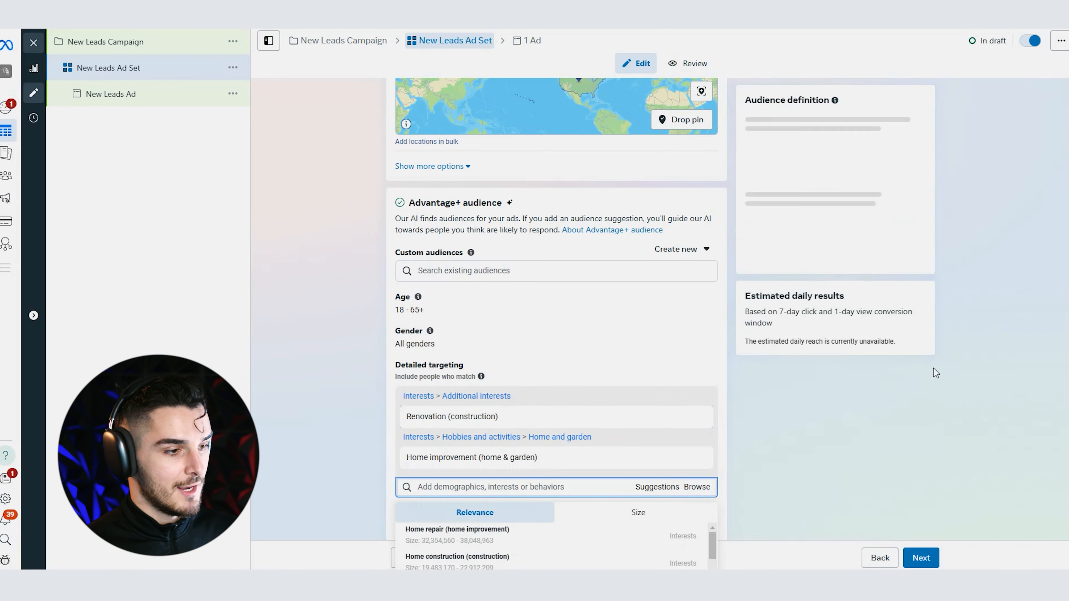
left_click(603, 450)
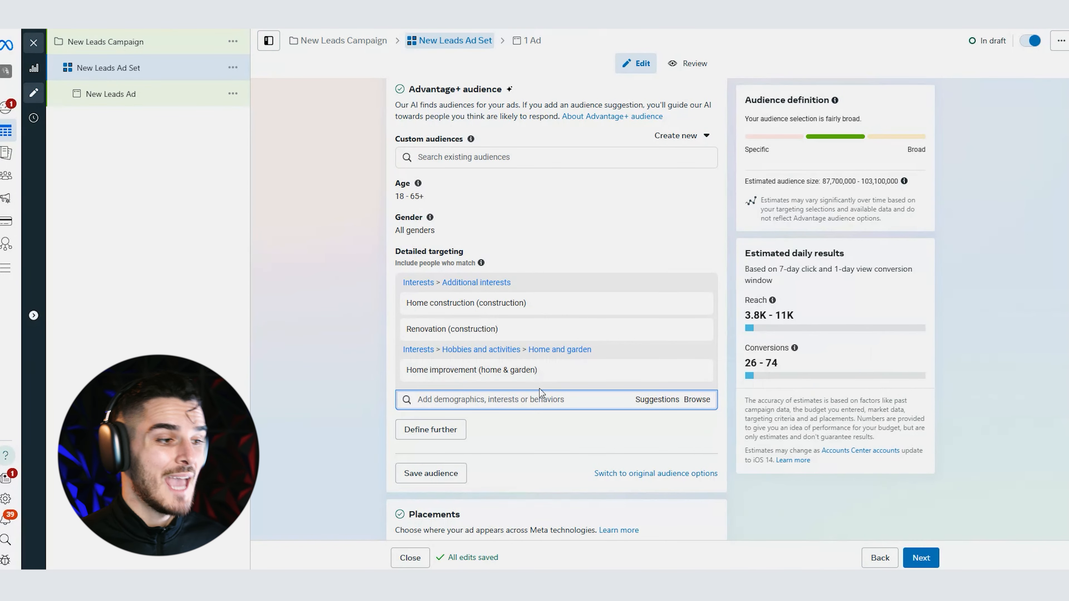
Narrow the detailed targeting so people must also match the Construction and Extraction industry
left_click(431, 431)
left_click(464, 437)
type("construction and")
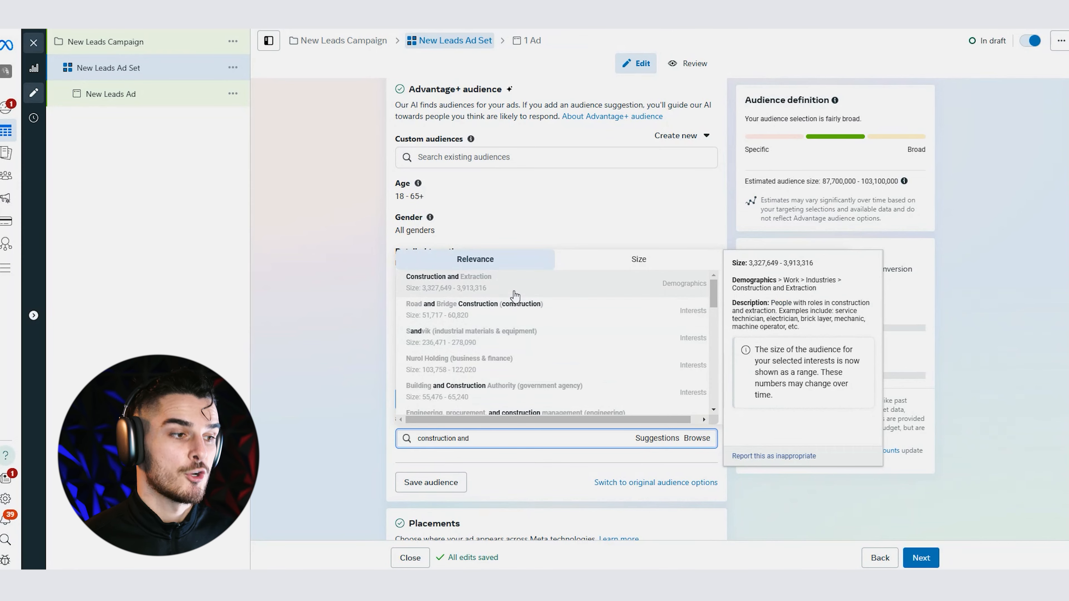
left_click(515, 296)
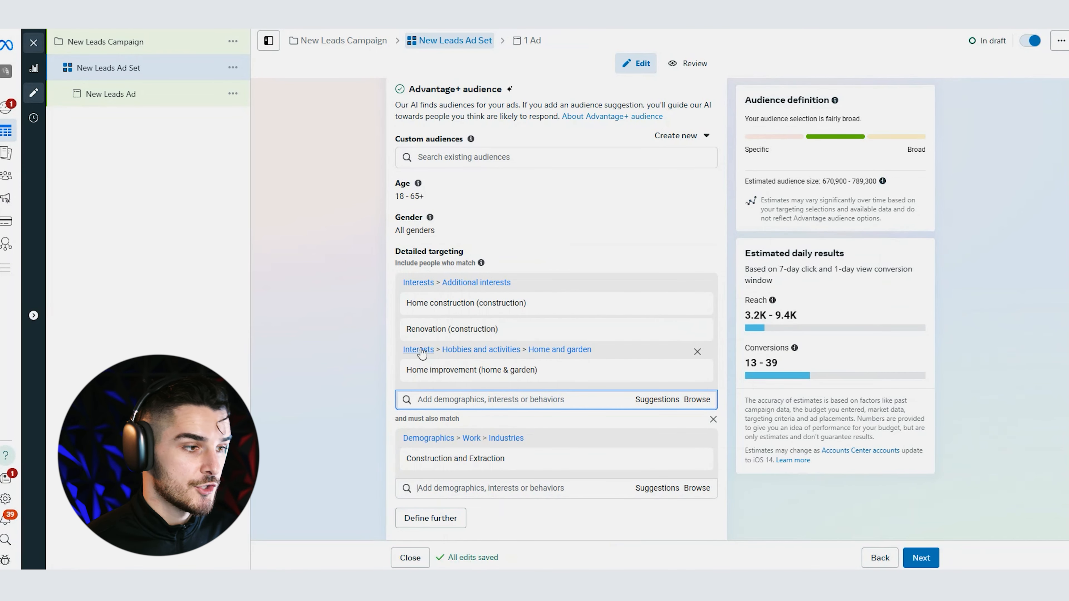
scroll(438, 401, "down", 1)
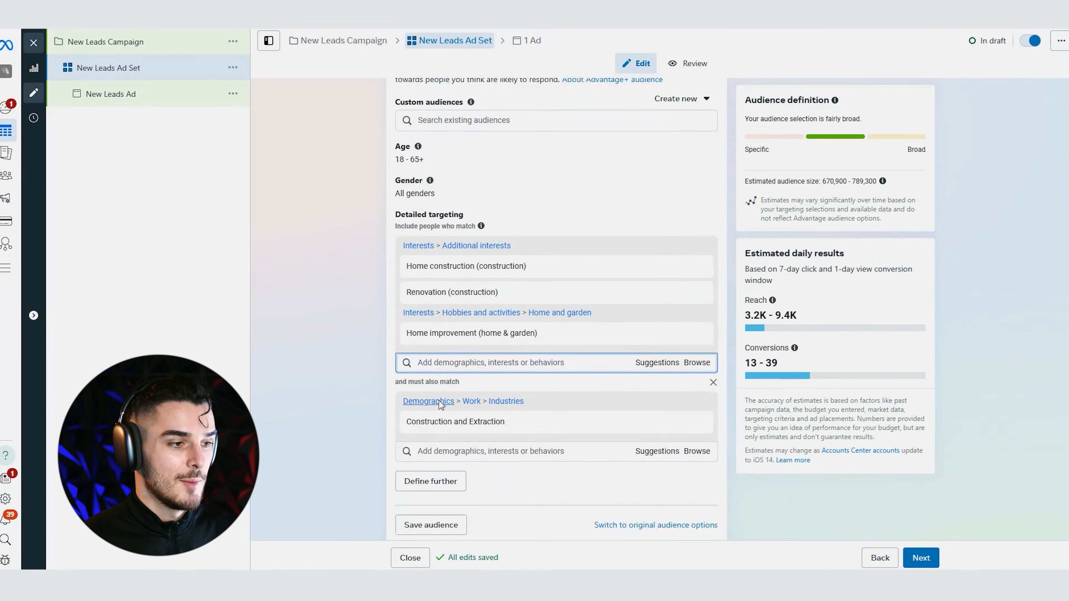
Check the estimated audience size with and without the Construction and Extraction condition, removing and restoring that condition
mouse_move(439, 400)
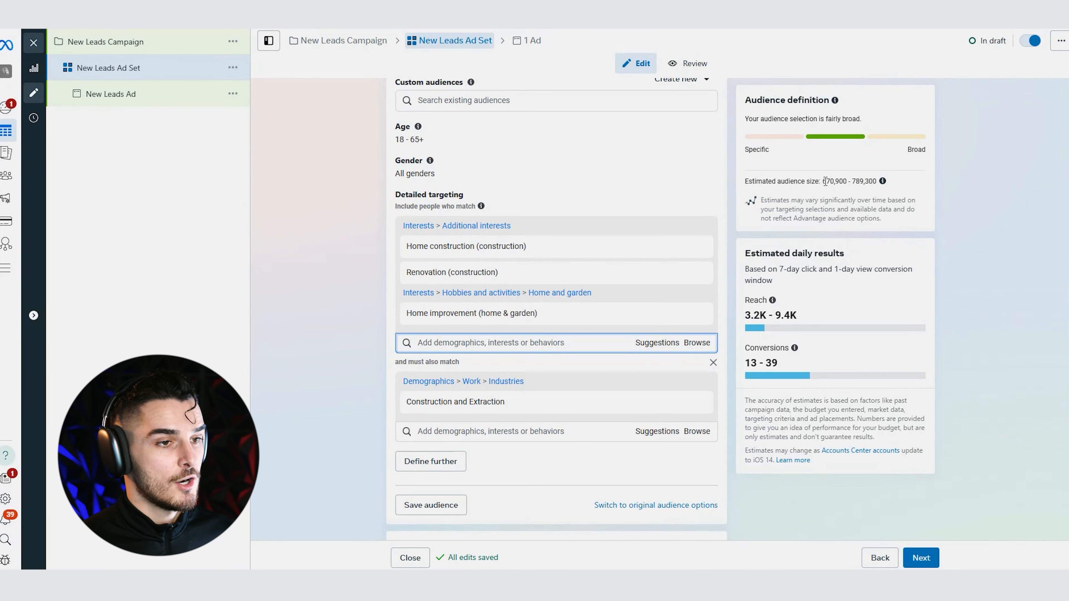
left_click_drag(824, 180, 881, 187)
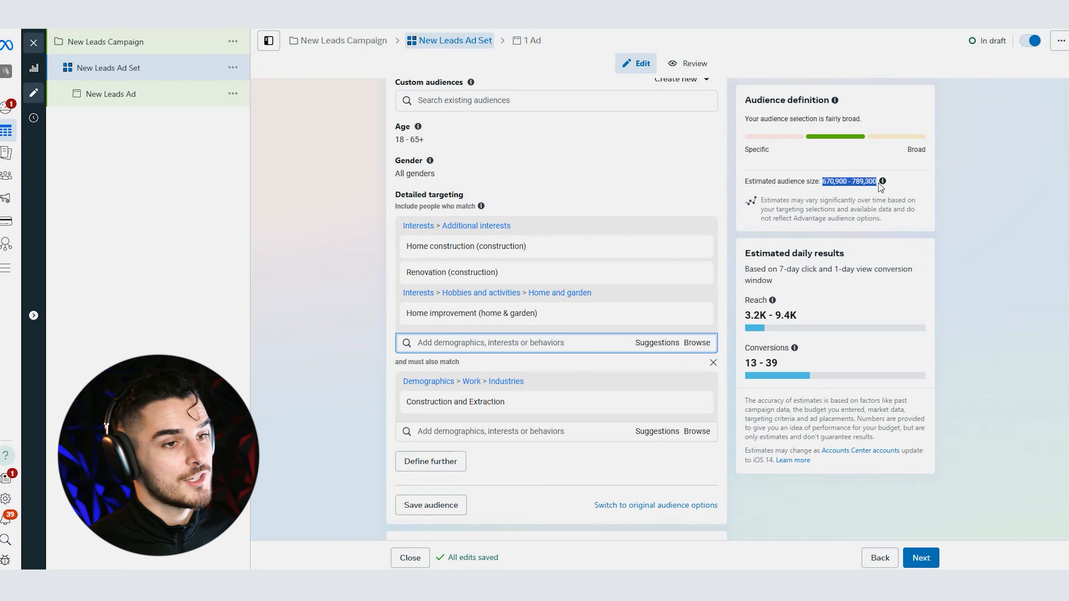
left_click(880, 185)
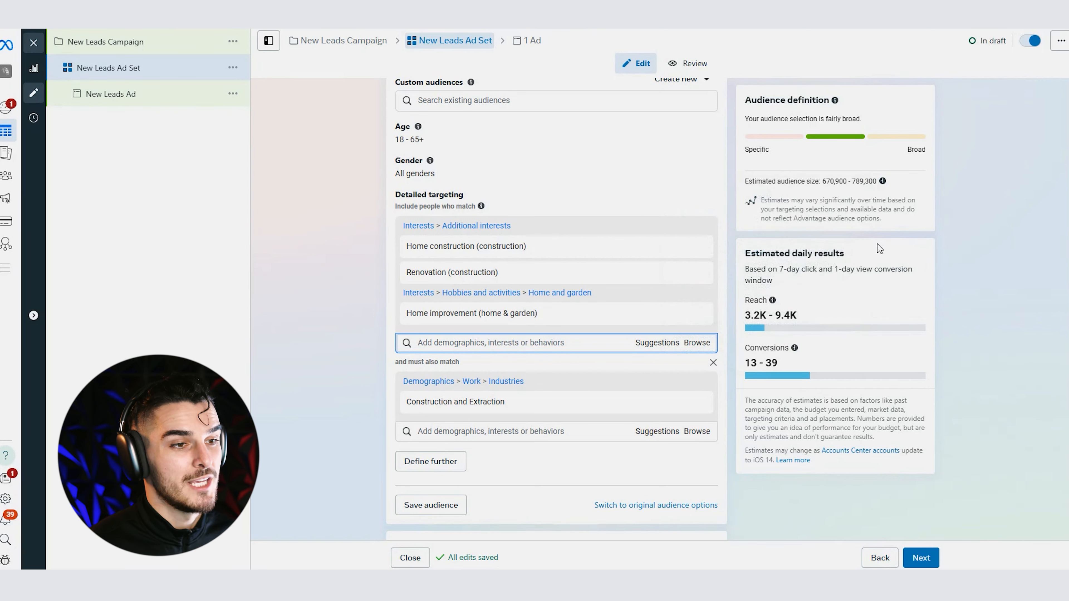
left_click(714, 363)
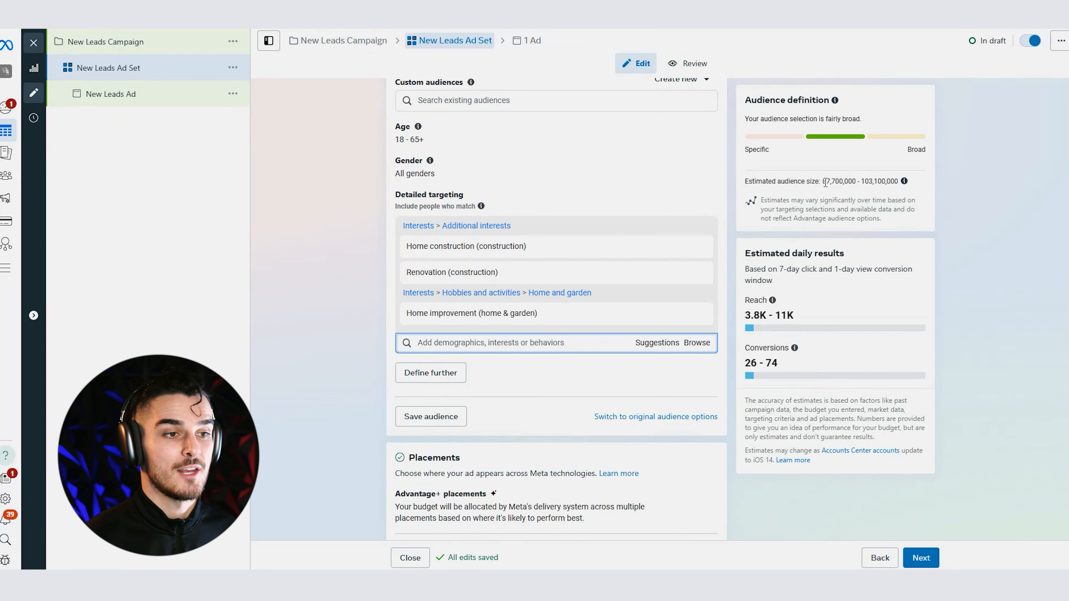
left_click(450, 375)
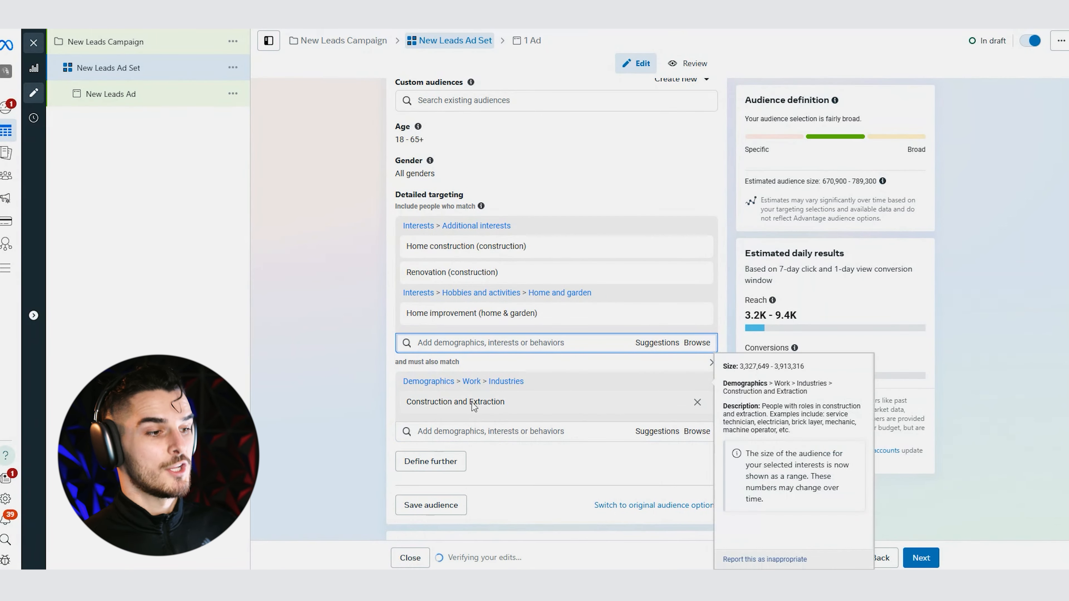
mouse_move(475, 406)
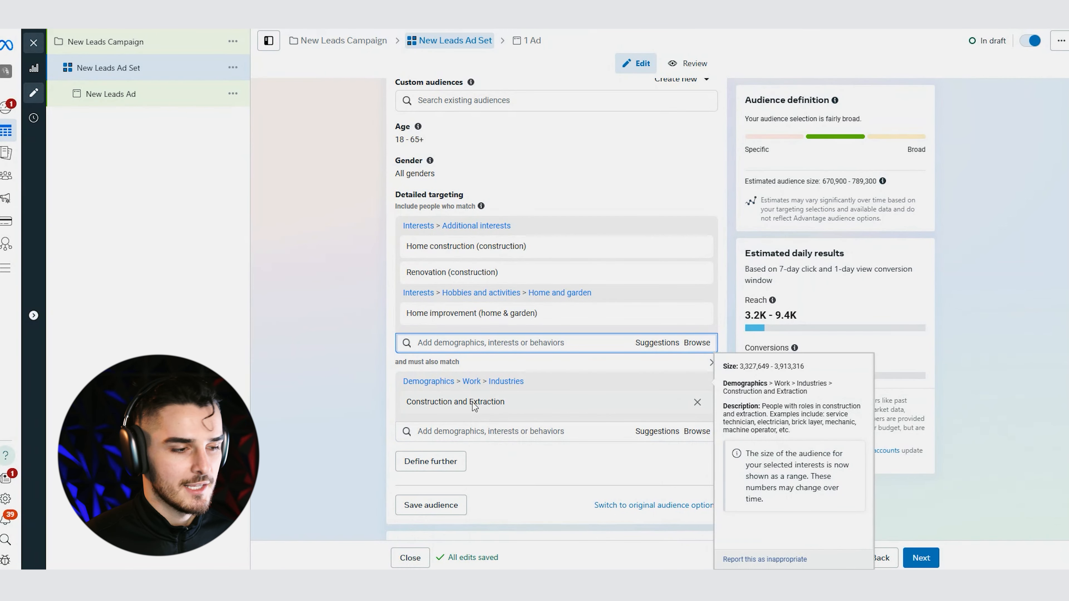
Switch the ad set from Advantage+ audience to the original audience options
scroll(556, 156, "up", 1)
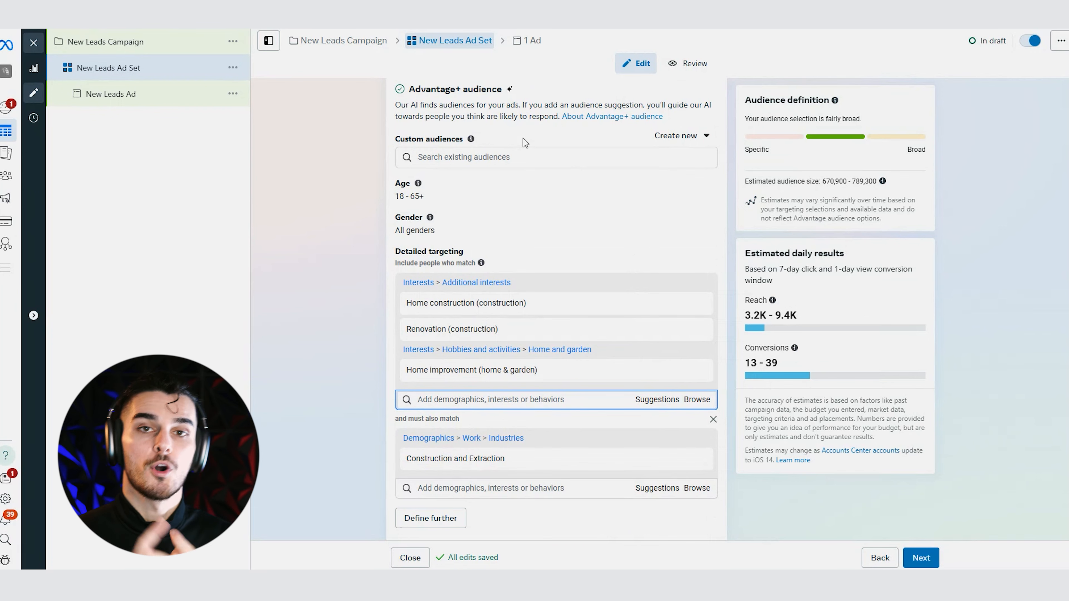
scroll(522, 138, "down", 3)
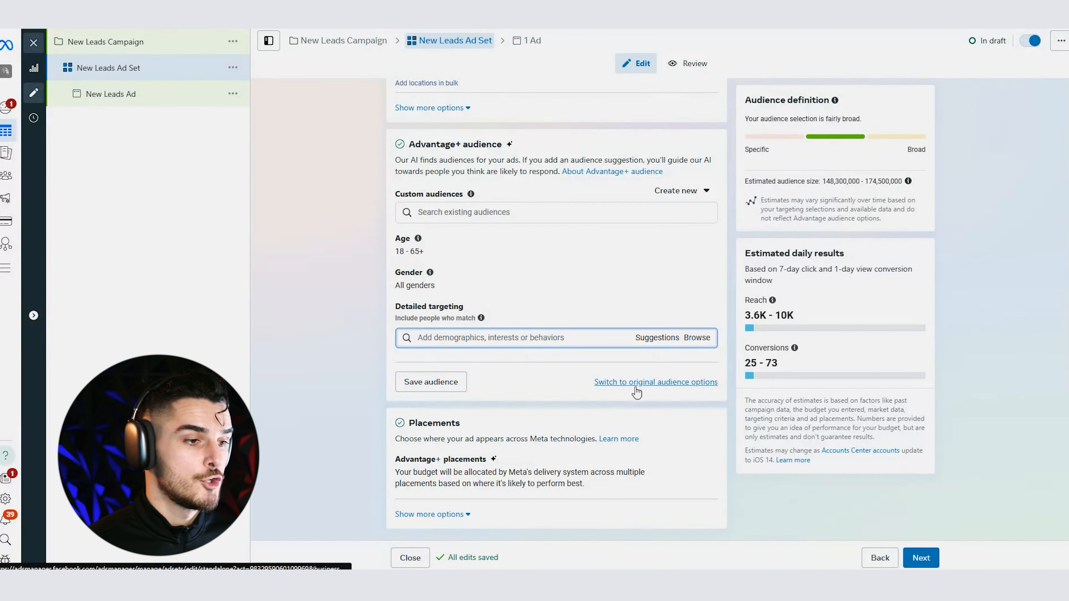
left_click(654, 383)
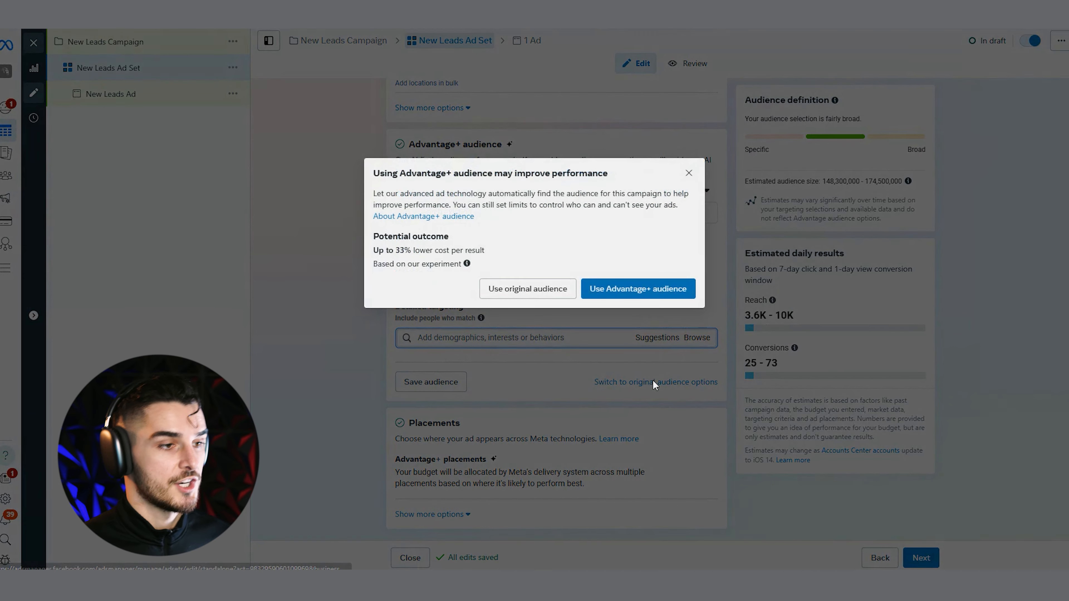
left_click(538, 290)
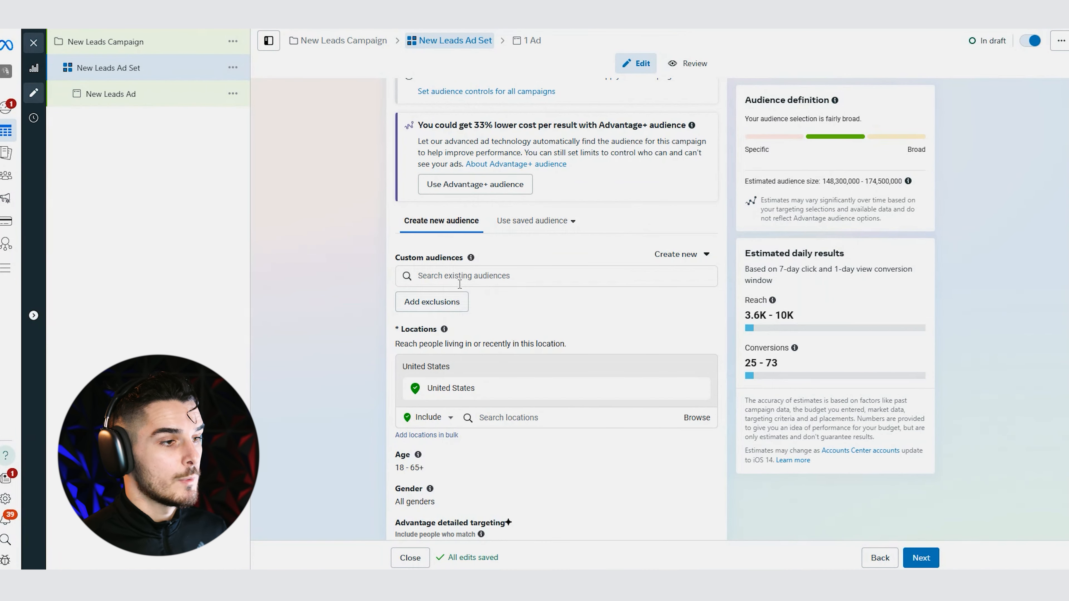
Look through the existing custom audiences available to the ad set and open the account's Audiences page
left_click(458, 279)
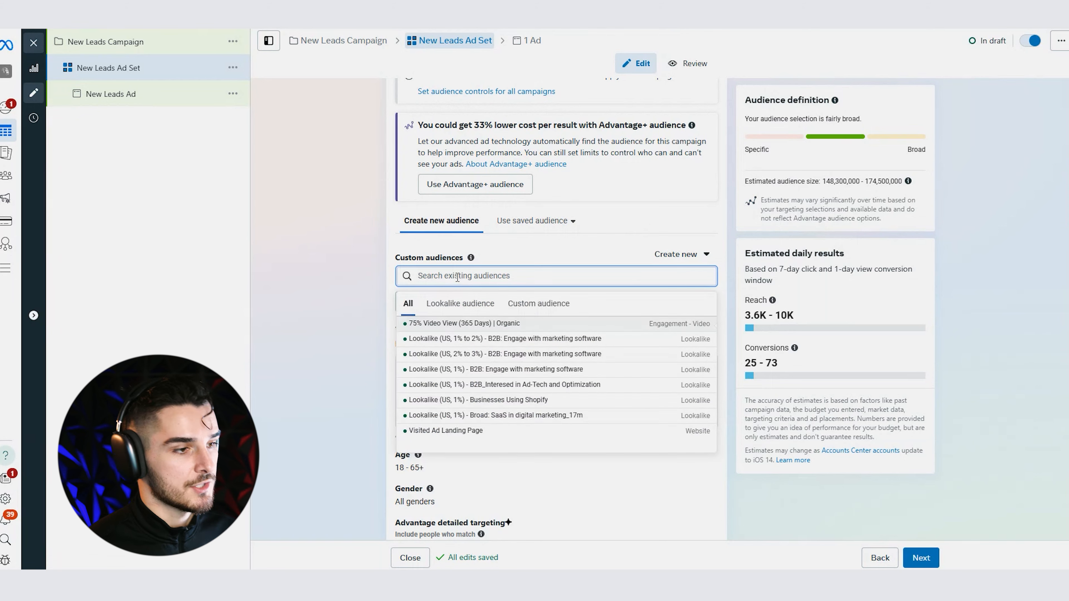
mouse_move(12, 177)
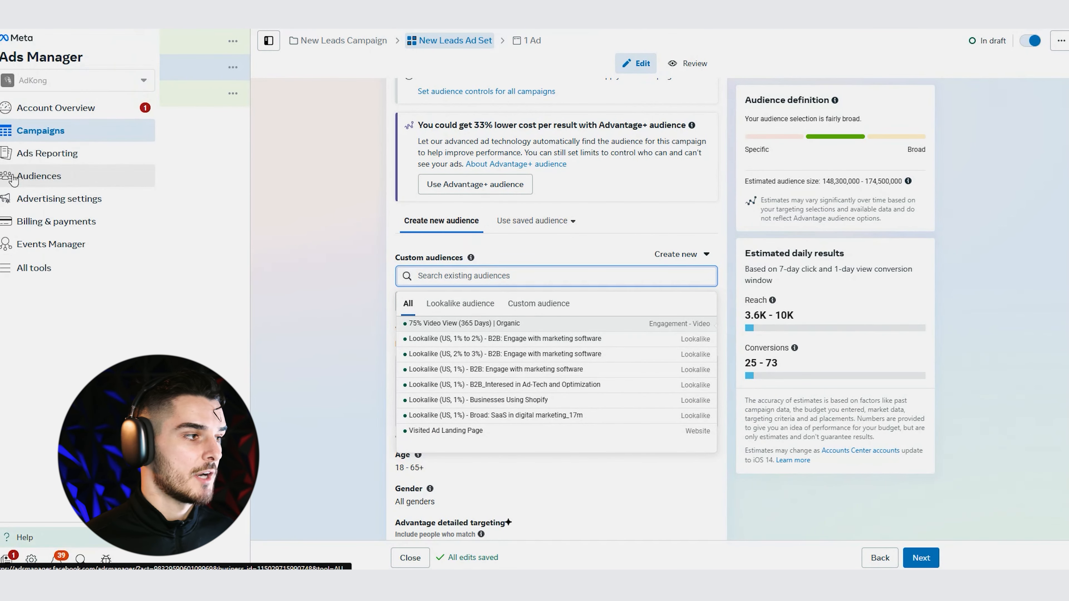
left_click(32, 182)
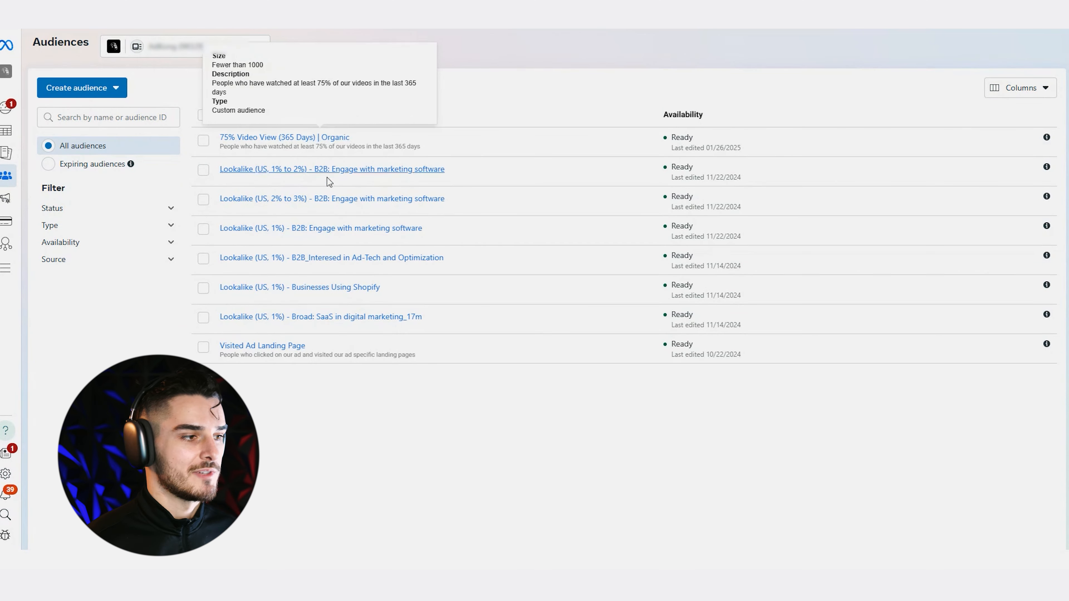
Start creating a custom audience with Video as its source, after reviewing the available source types
left_click(114, 89)
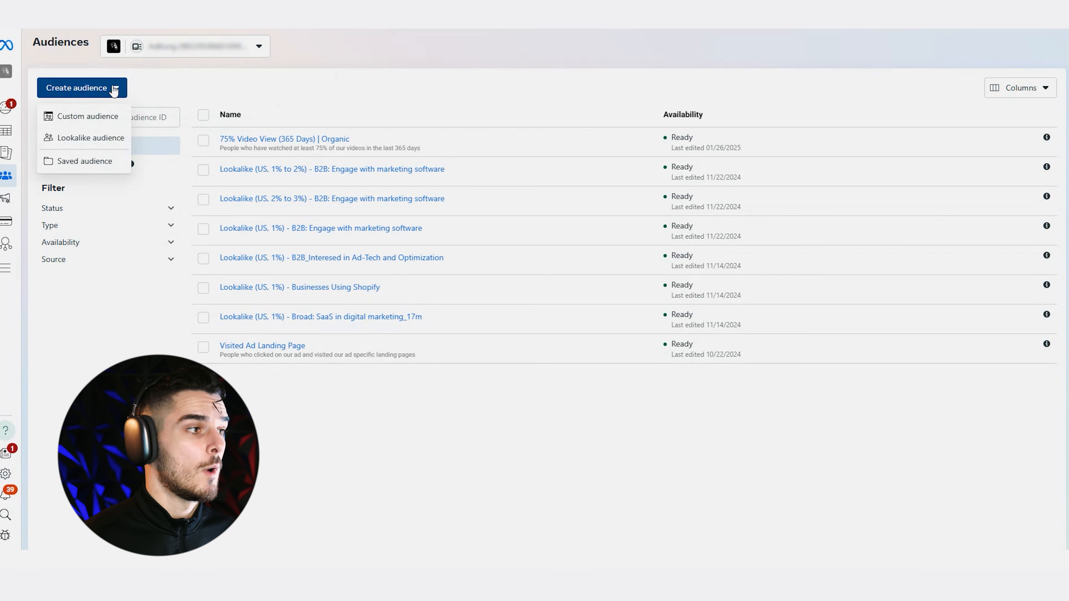
mouse_move(74, 119)
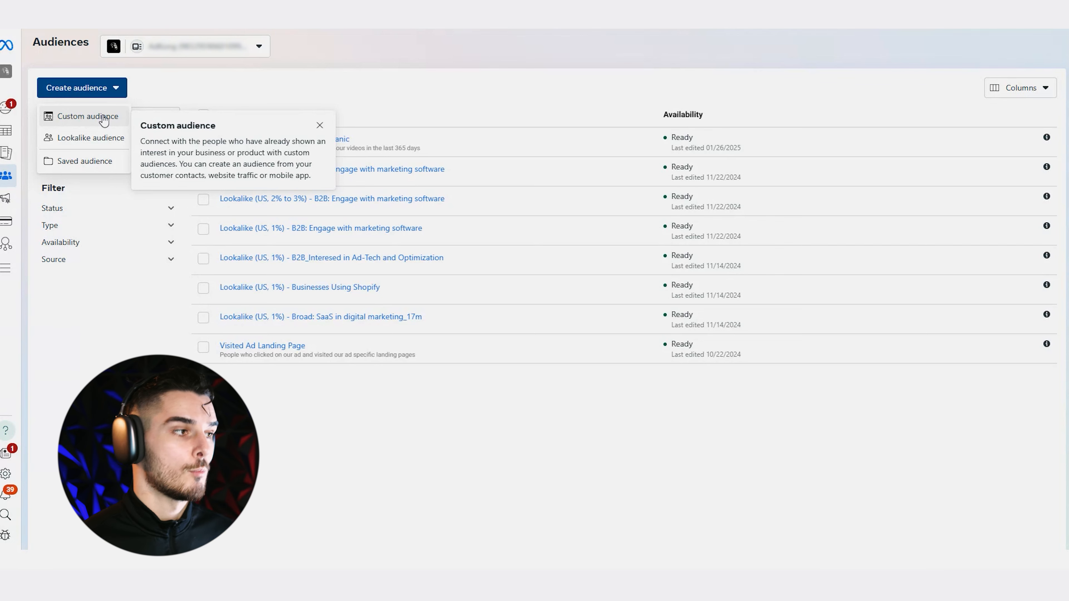
left_click(103, 117)
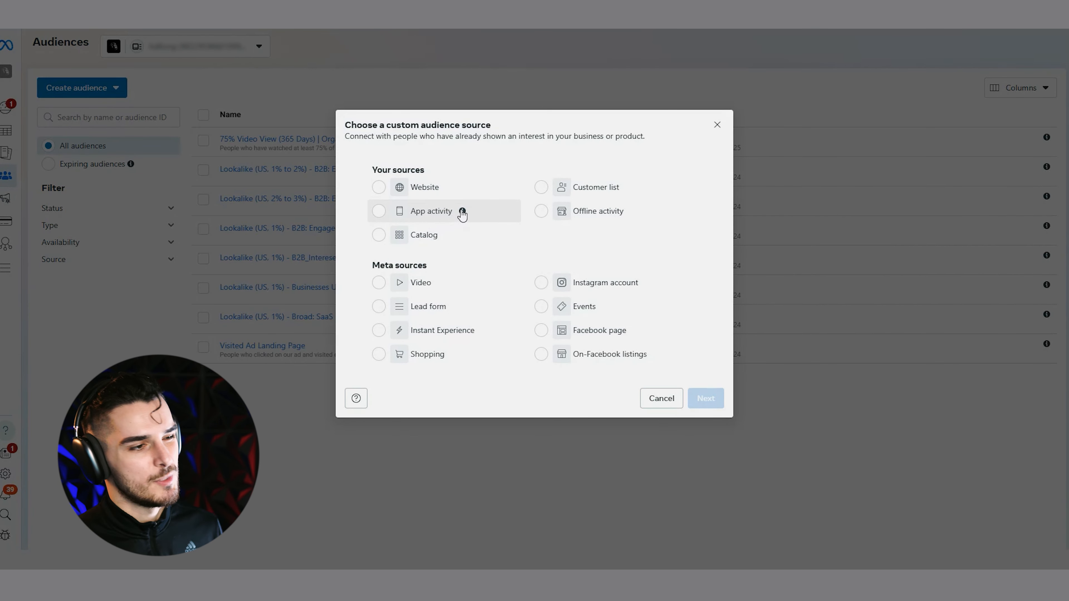
mouse_move(463, 214)
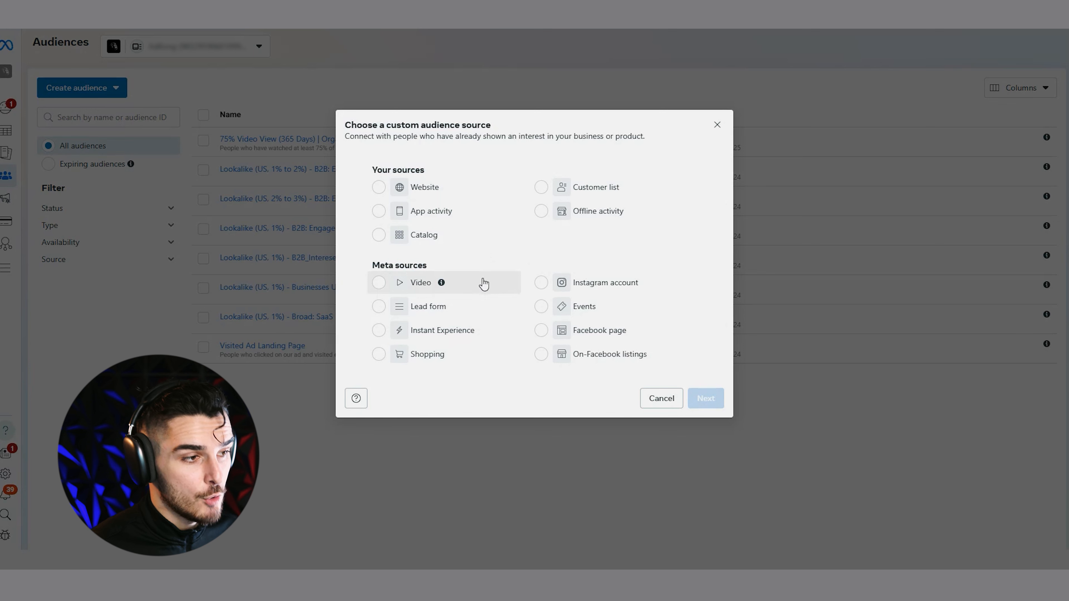
mouse_move(442, 285)
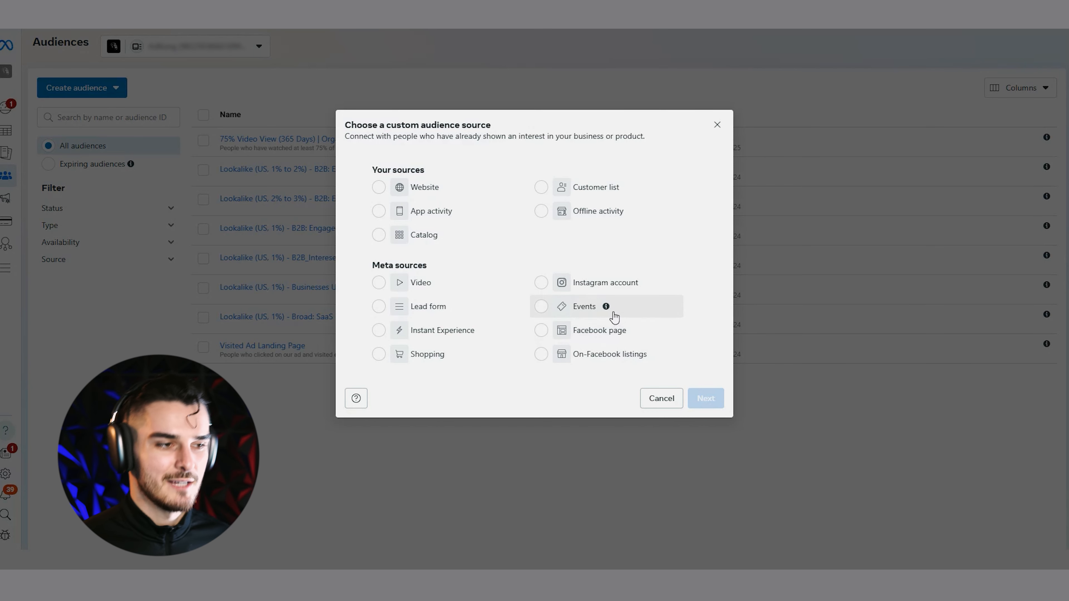
mouse_move(607, 307)
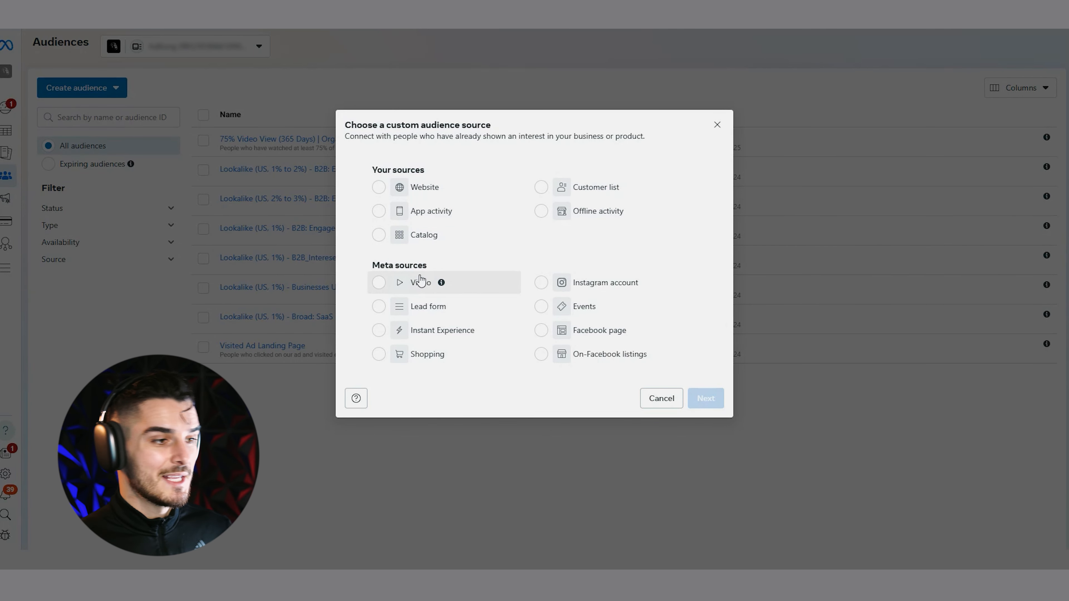
left_click(383, 286)
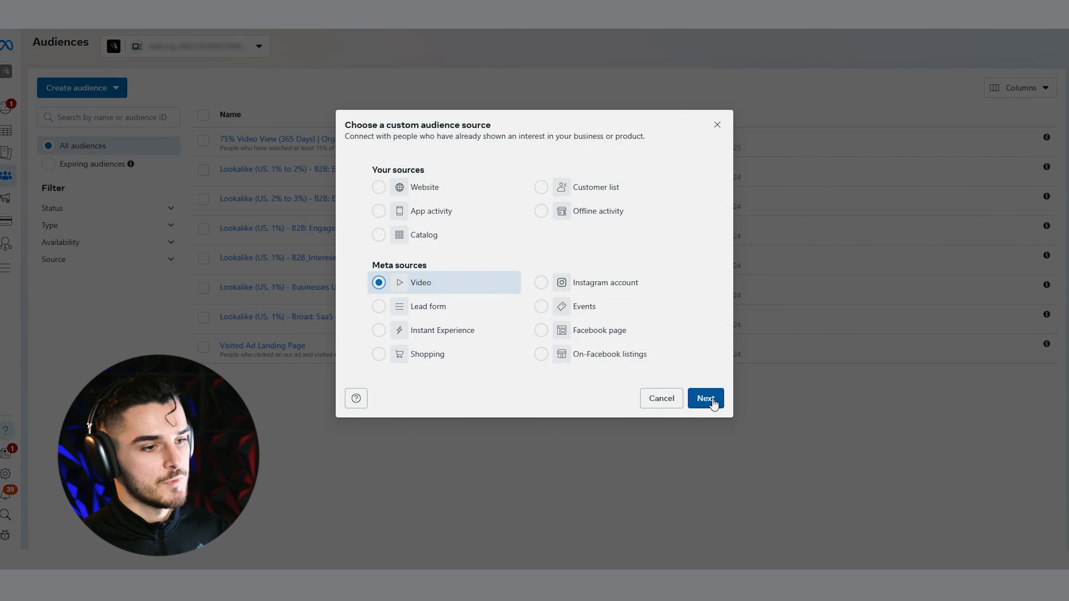
left_click(713, 404)
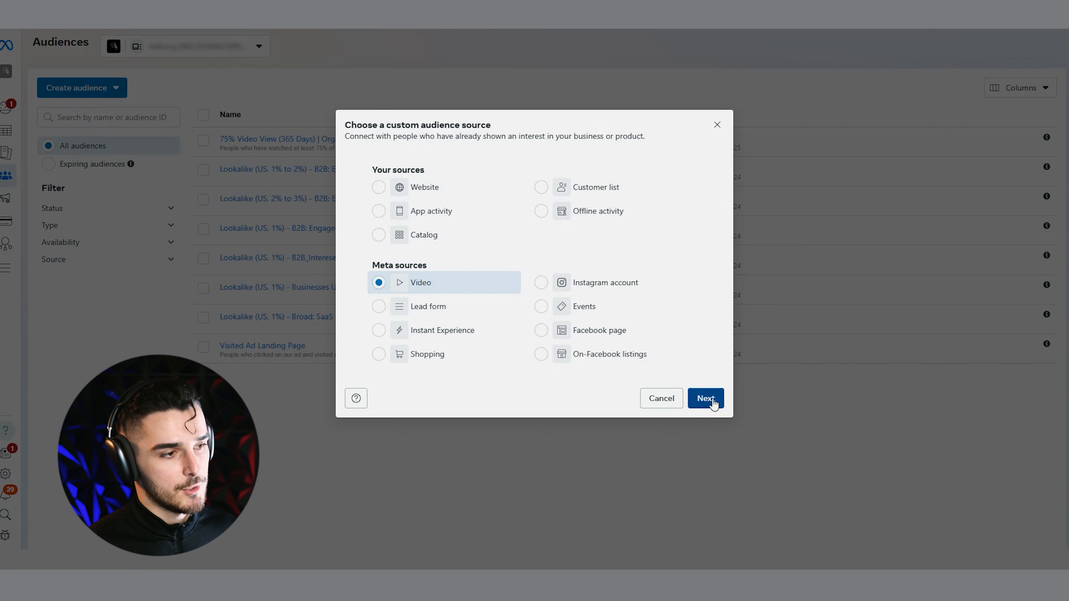
Set the engagement to people who have viewed at least 75% of the video and browse the Facebook pages for source videos
left_click(512, 202)
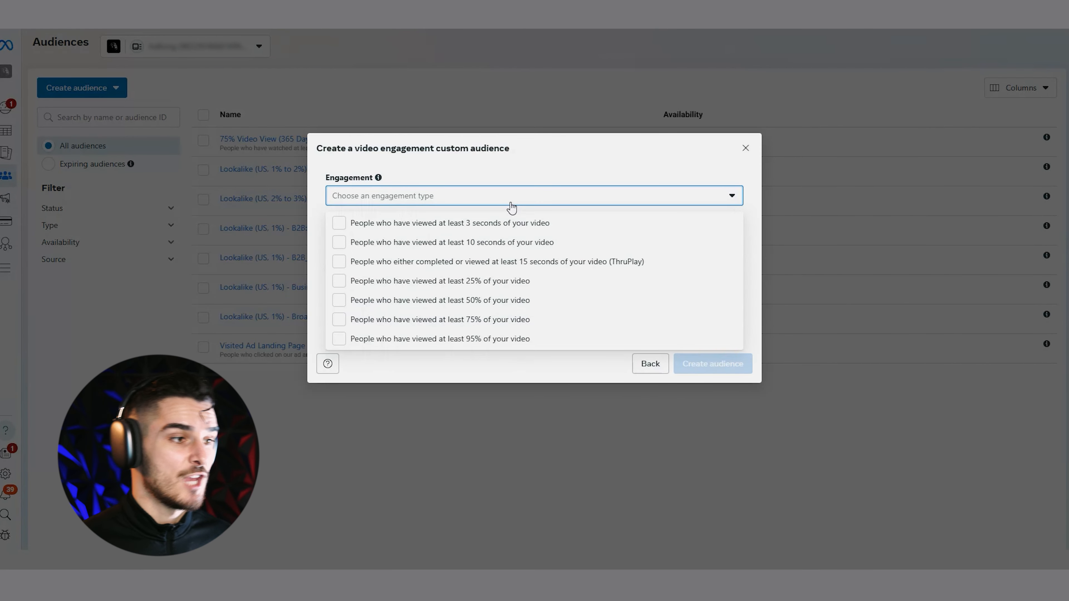
left_click(525, 320)
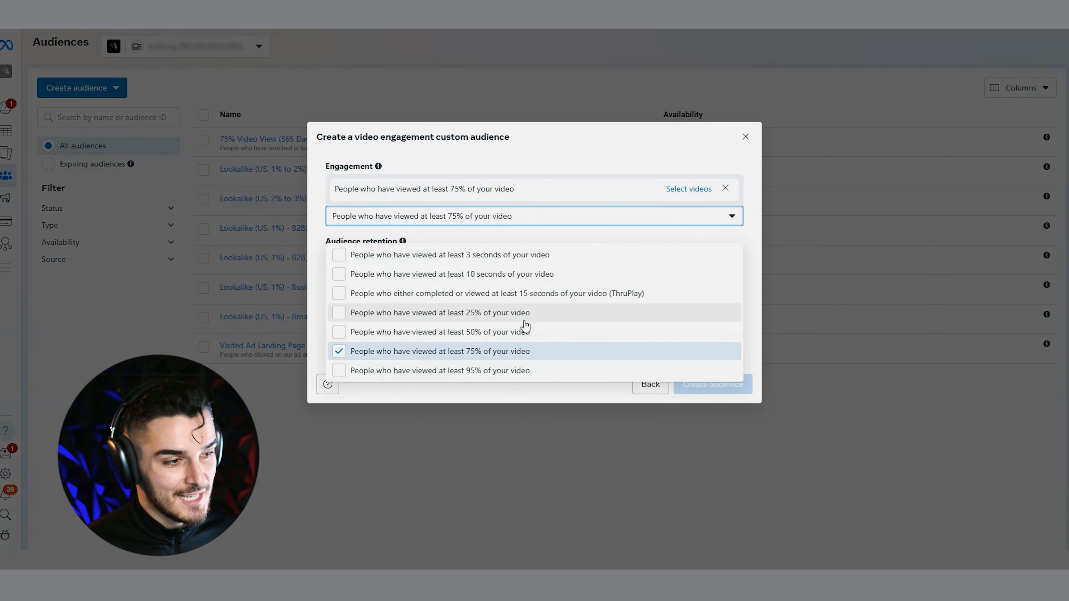
left_click(689, 189)
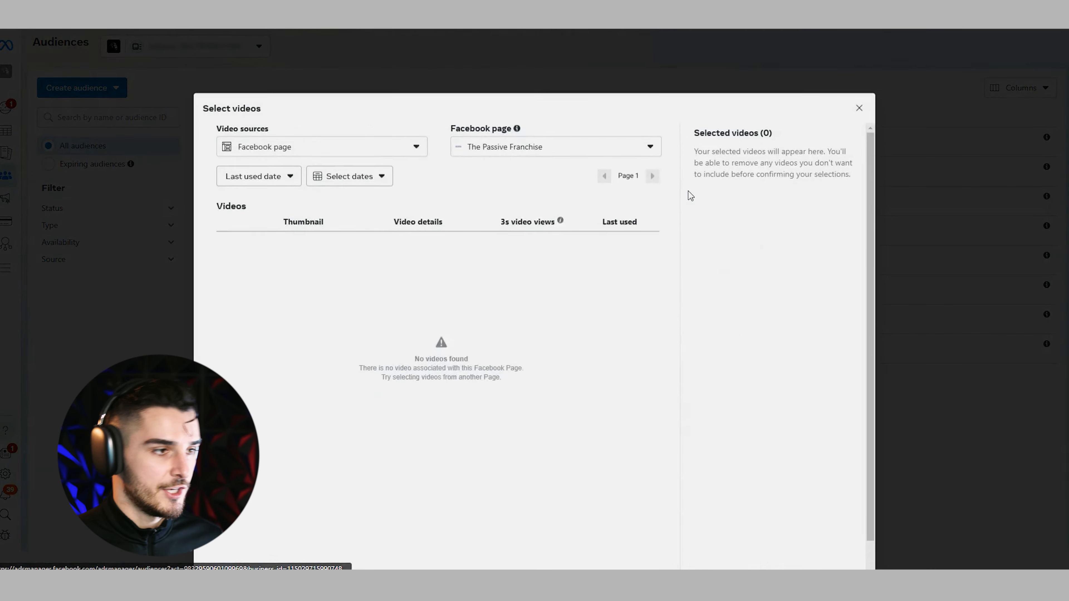
left_click(534, 173)
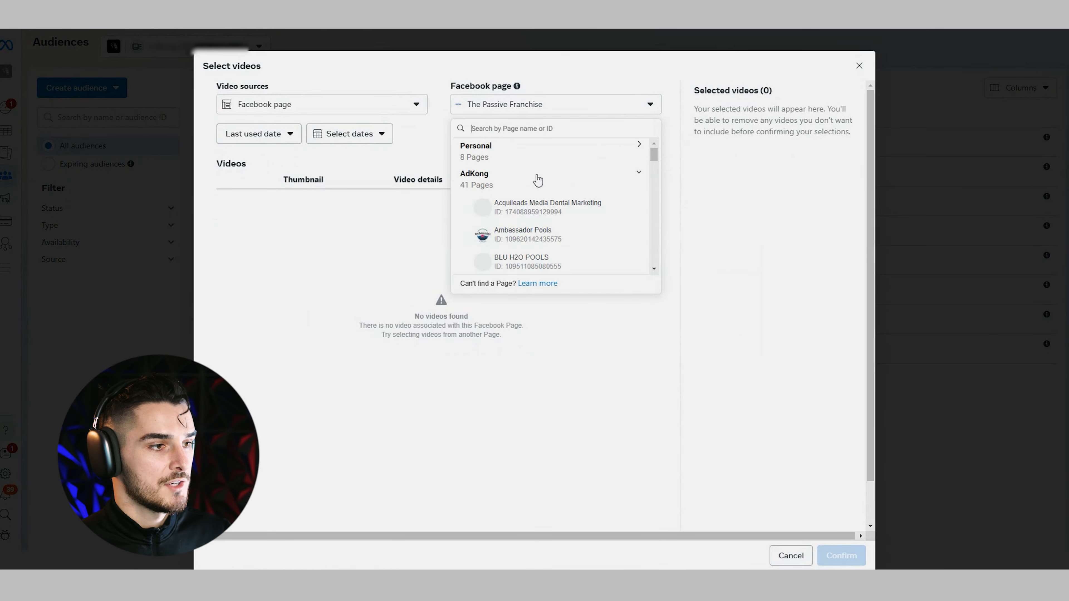
left_click(505, 203)
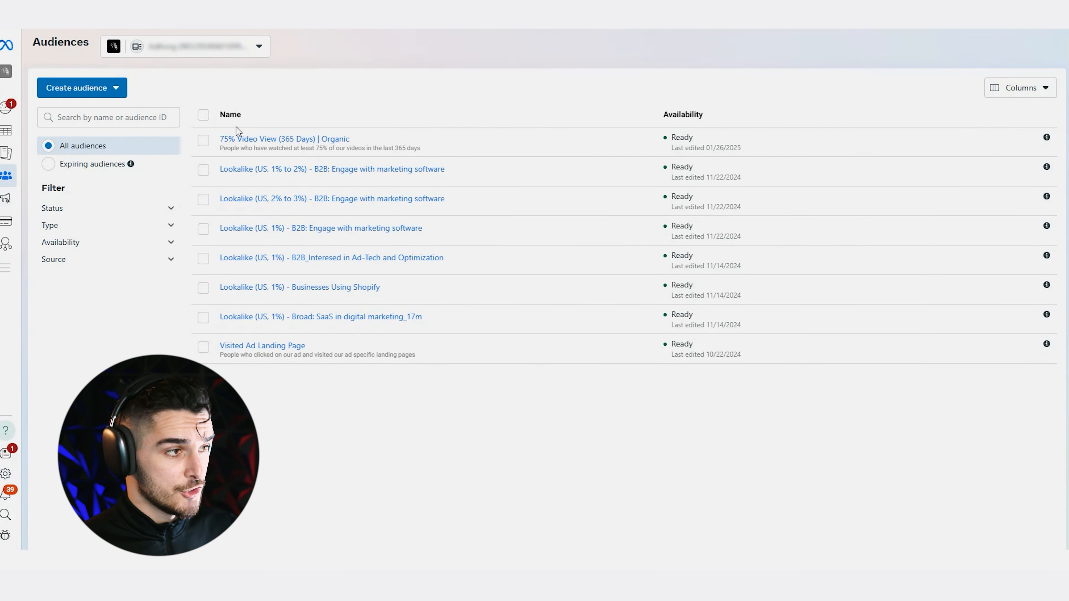
Open the 75% Video View (365 Days) | Organic audience for editing, review its selected videos and update the audience
left_click(204, 140)
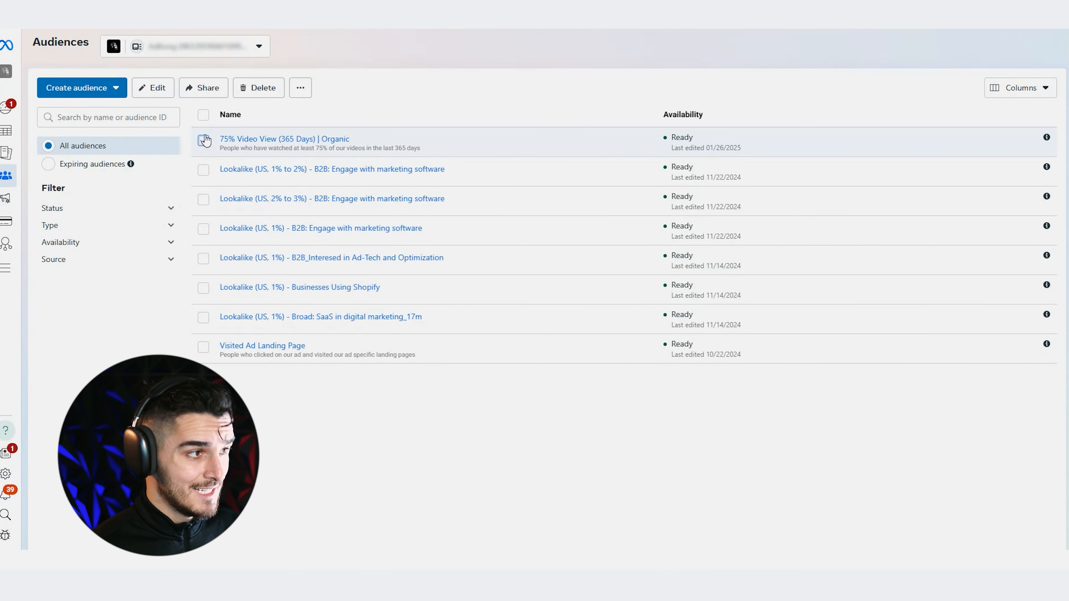
left_click(167, 88)
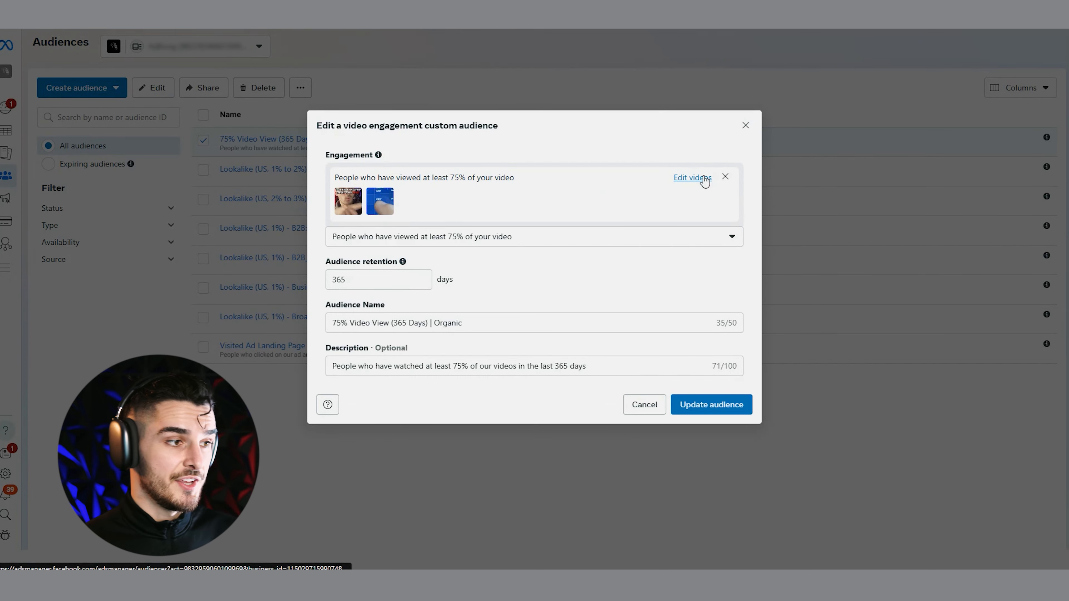
left_click(693, 177)
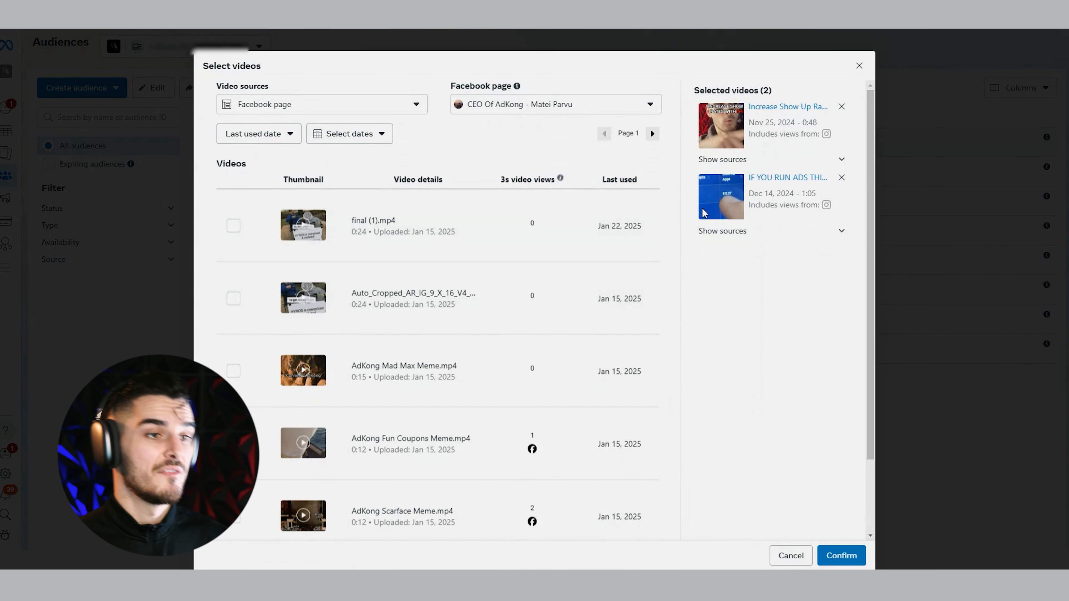
left_click(859, 66)
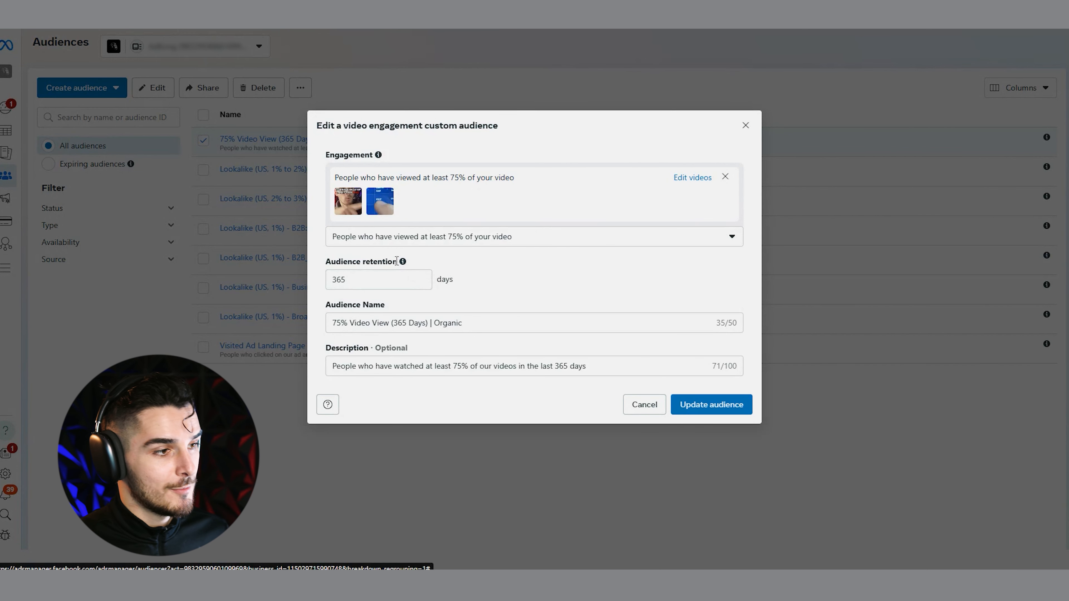
mouse_move(403, 263)
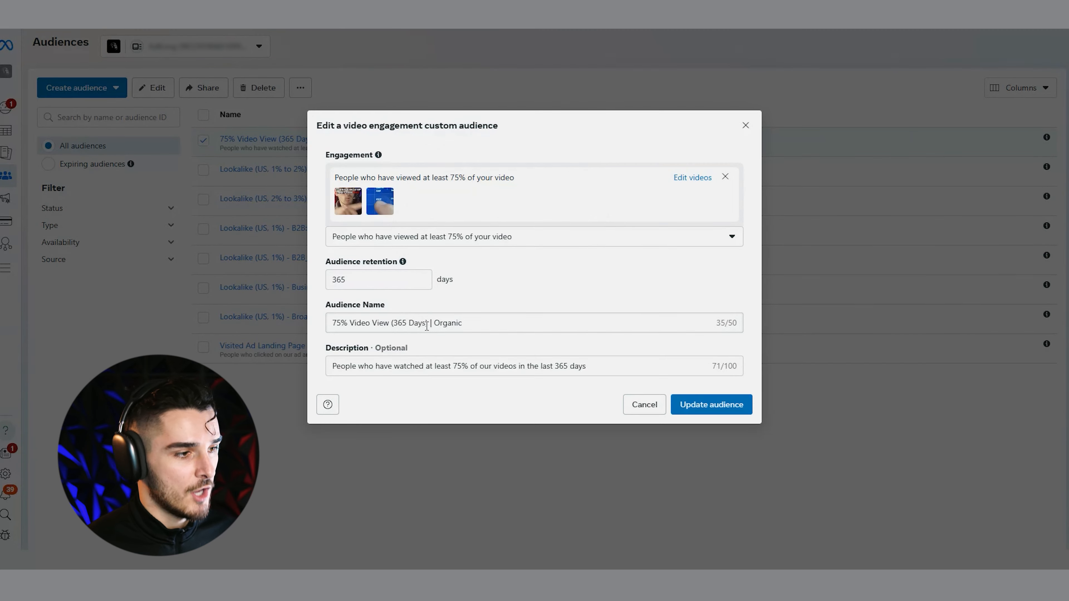
left_click(725, 404)
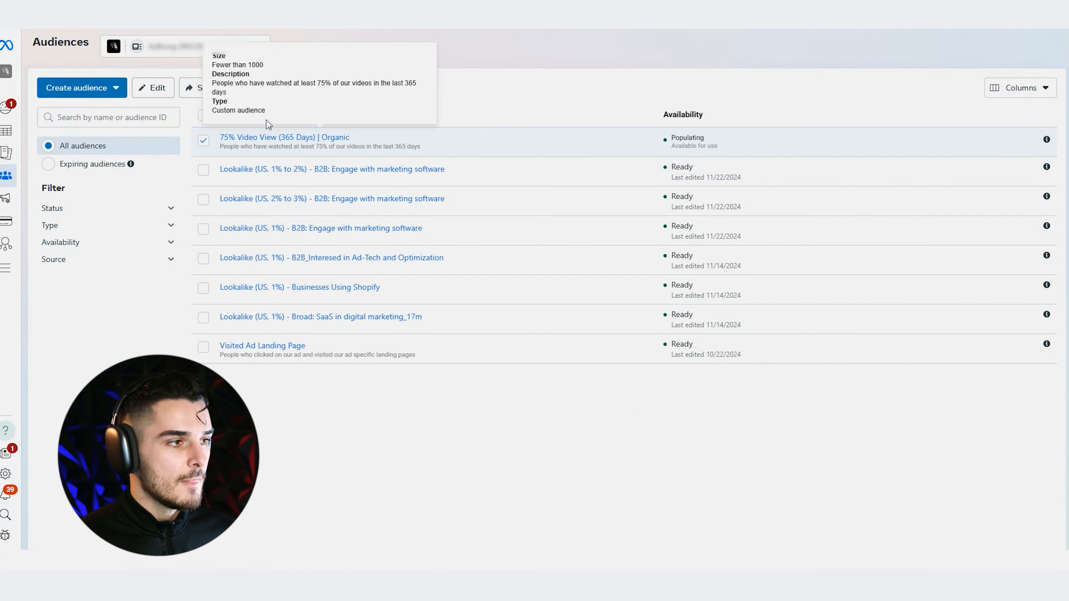
Start a lookalike audience that uses 75% Video View (365 Days) | Organic as its source
left_click(124, 97)
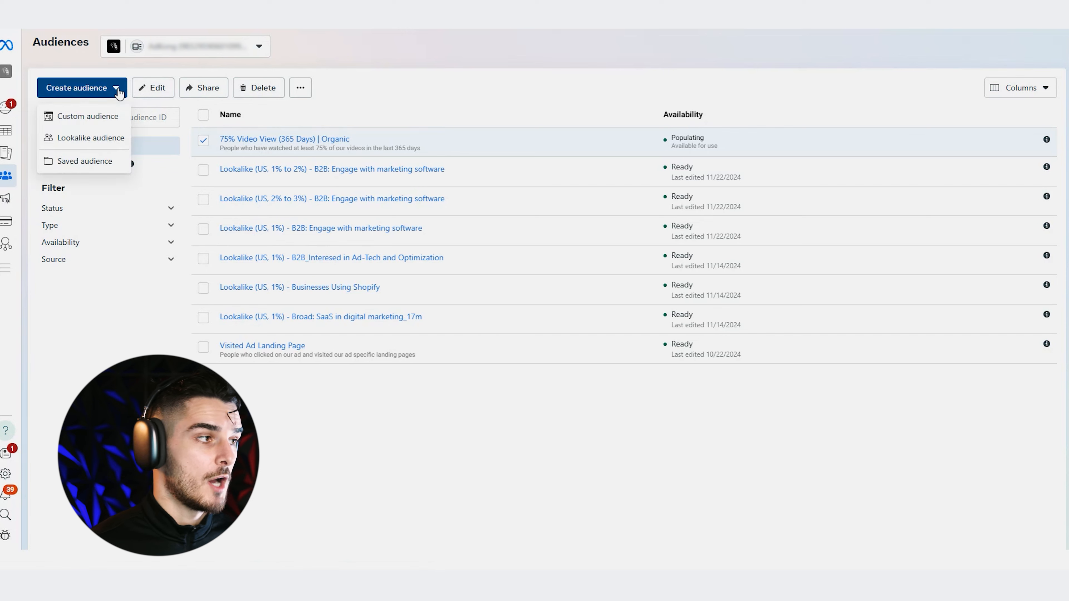
mouse_move(99, 139)
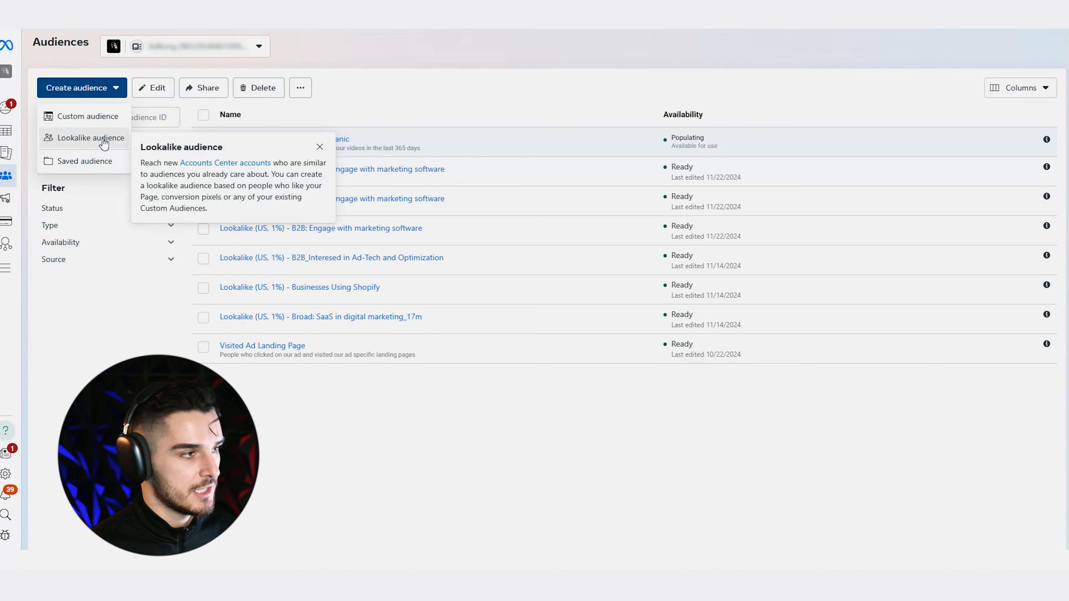
left_click(104, 142)
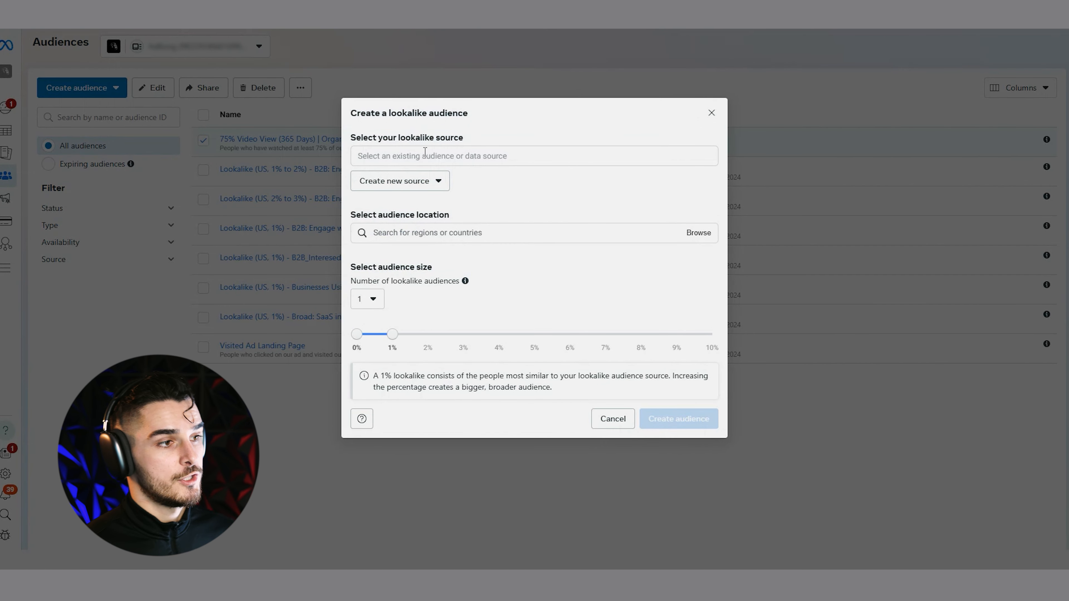
left_click(426, 154)
mouse_move(441, 216)
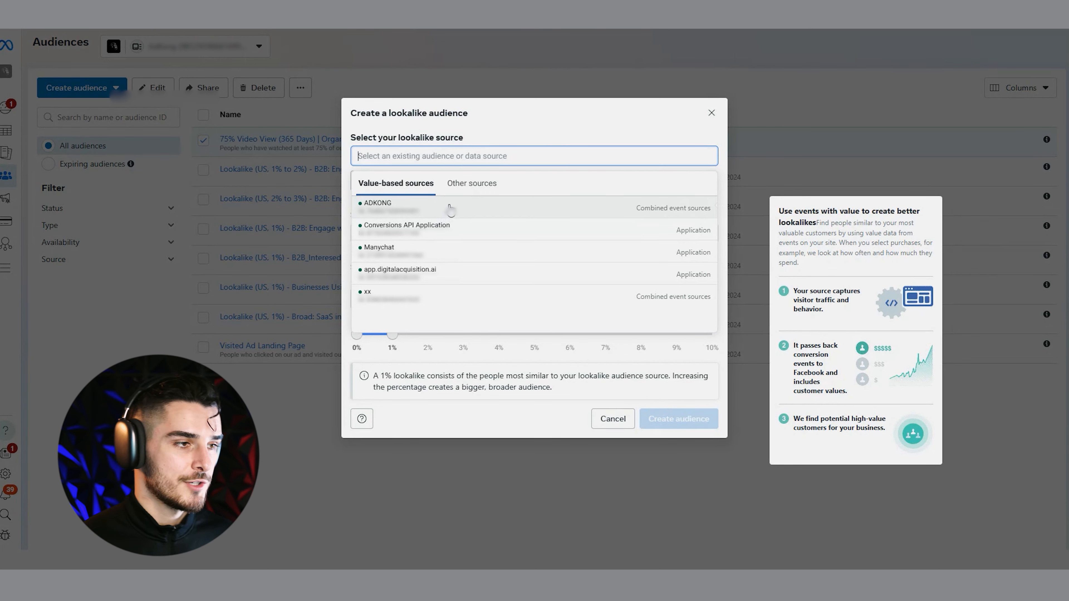
left_click(463, 190)
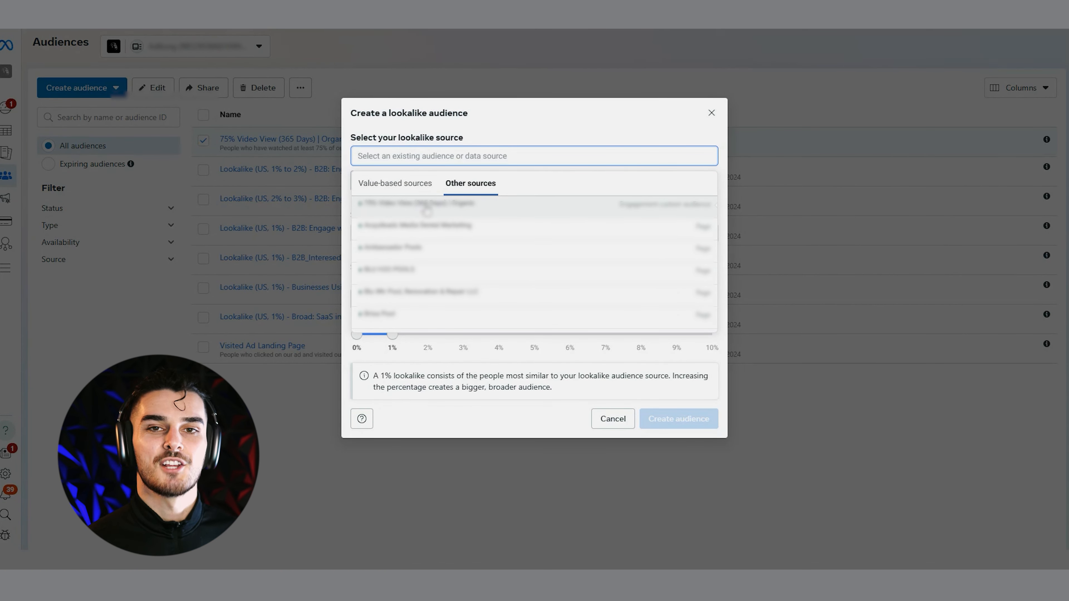
left_click(426, 206)
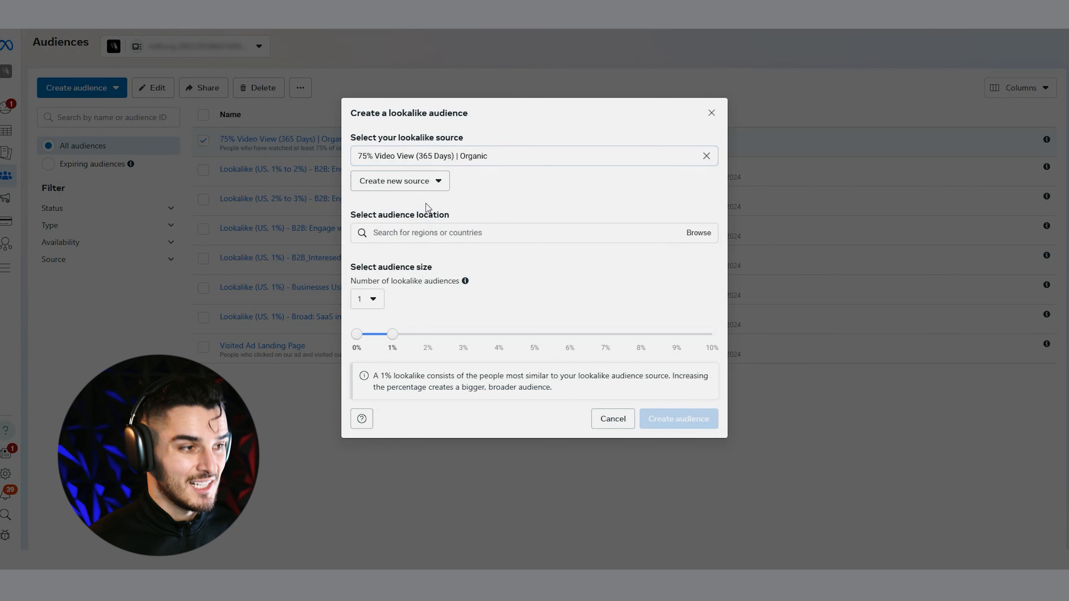
Add United States and Canada as the lookalike audience's locations
type("United state")
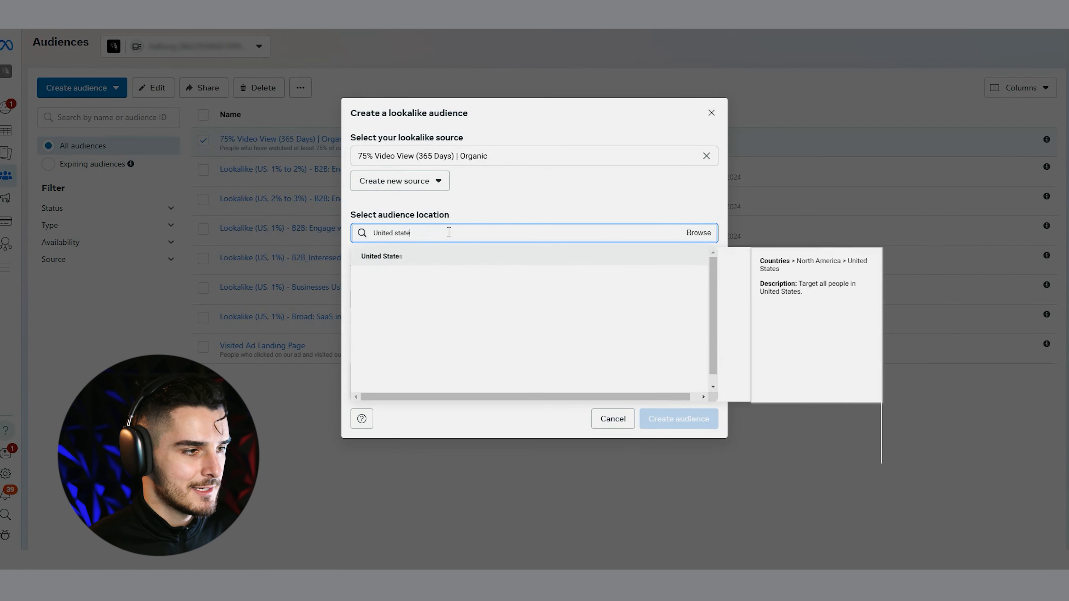
left_click(465, 257)
type("canada")
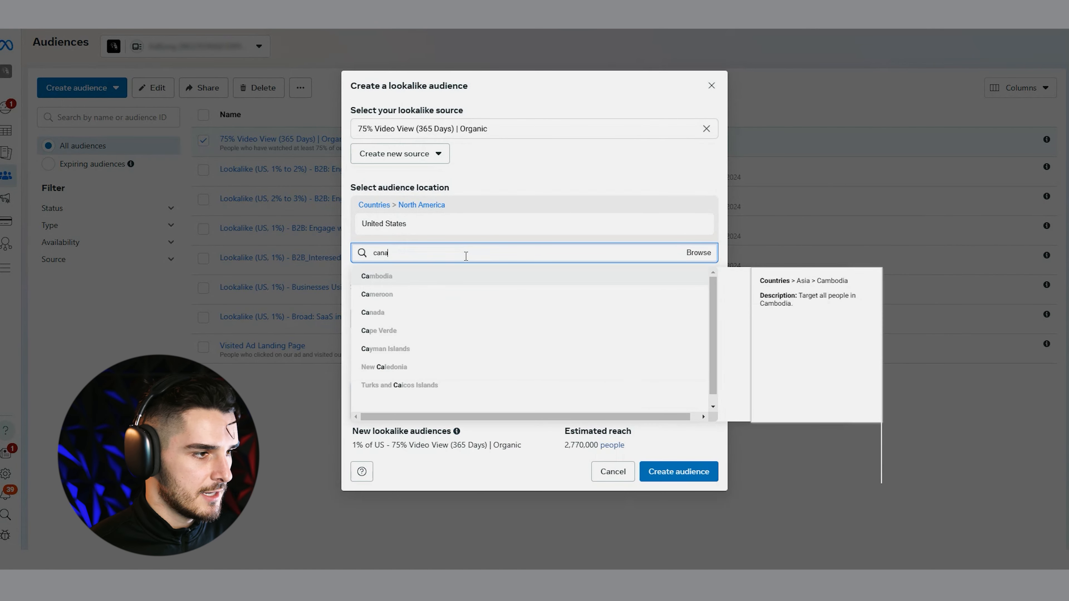
left_click(464, 278)
left_click_drag(377, 304, 433, 304)
left_click(431, 305)
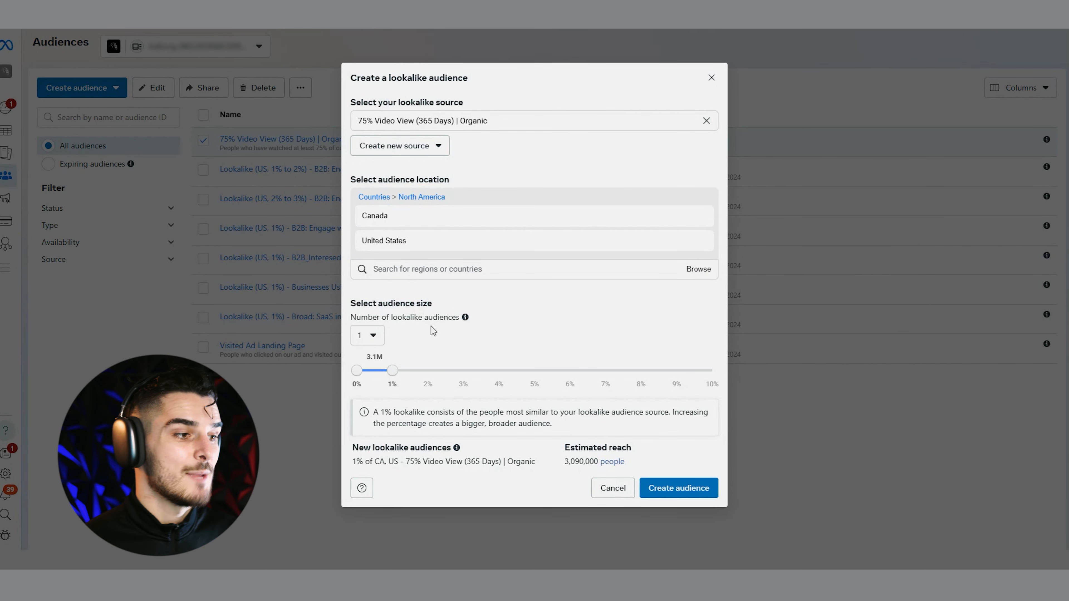
Try 5 as the number of lookalike audiences, and return it to a single 1% audience
left_click(369, 336)
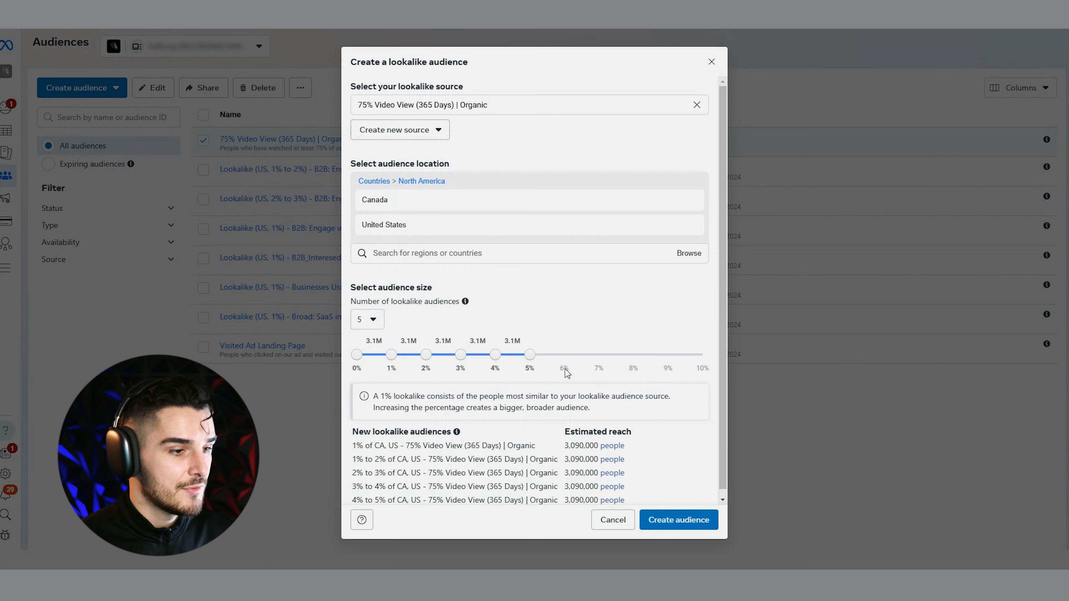
left_click(374, 320)
left_click(390, 345)
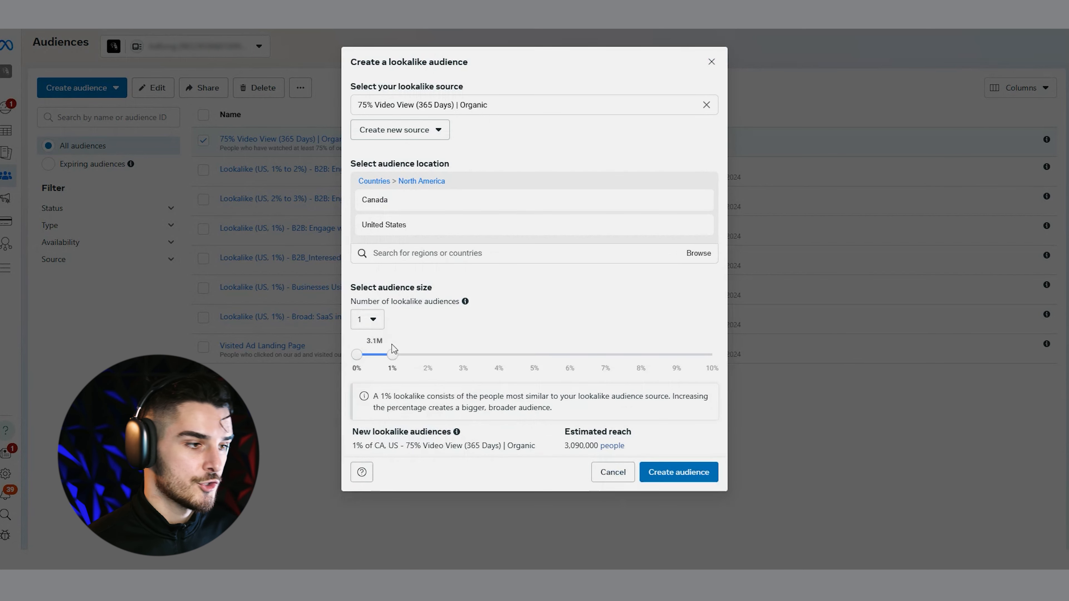
mouse_move(392, 377)
left_mouse_down()
mouse_move(425, 379)
mouse_move(393, 372)
left_mouse_up()
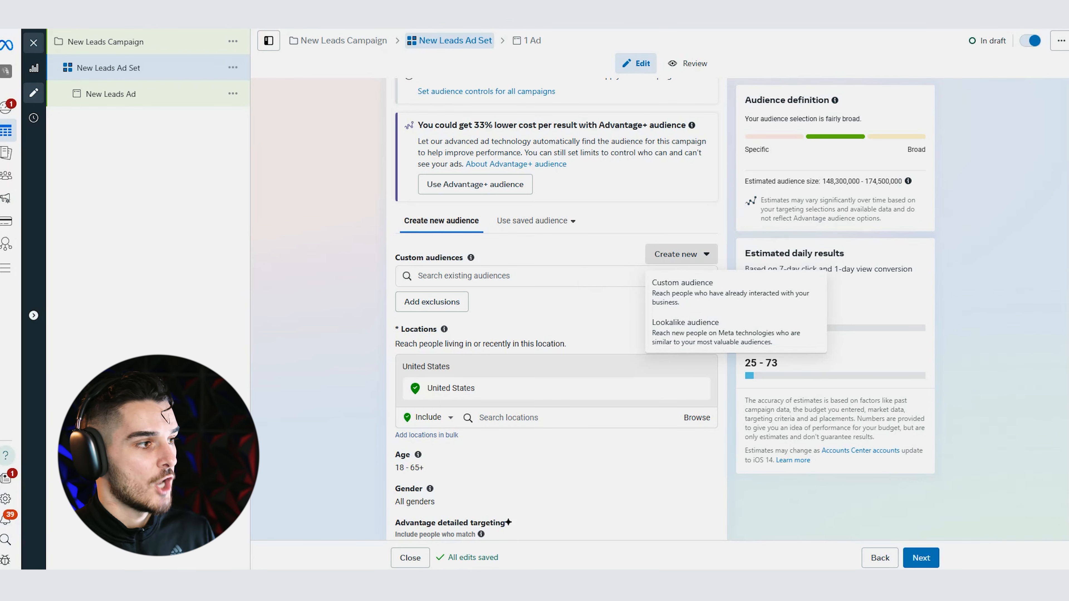
Add the existing 75% Video View (365 Days) | Organic audience to the ad set's custom audiences
left_click(560, 276)
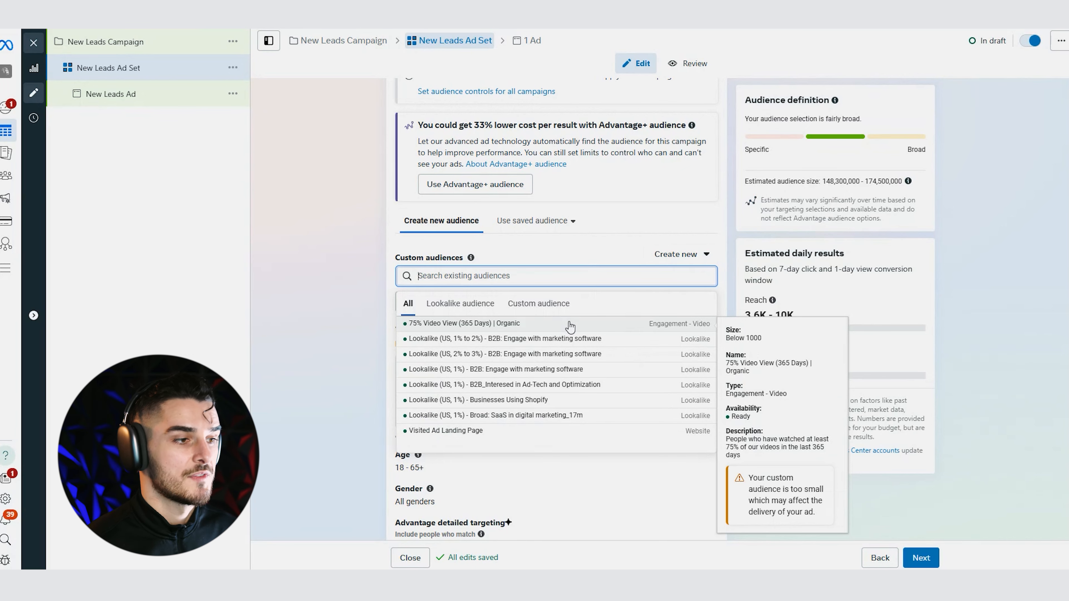
left_click(570, 327)
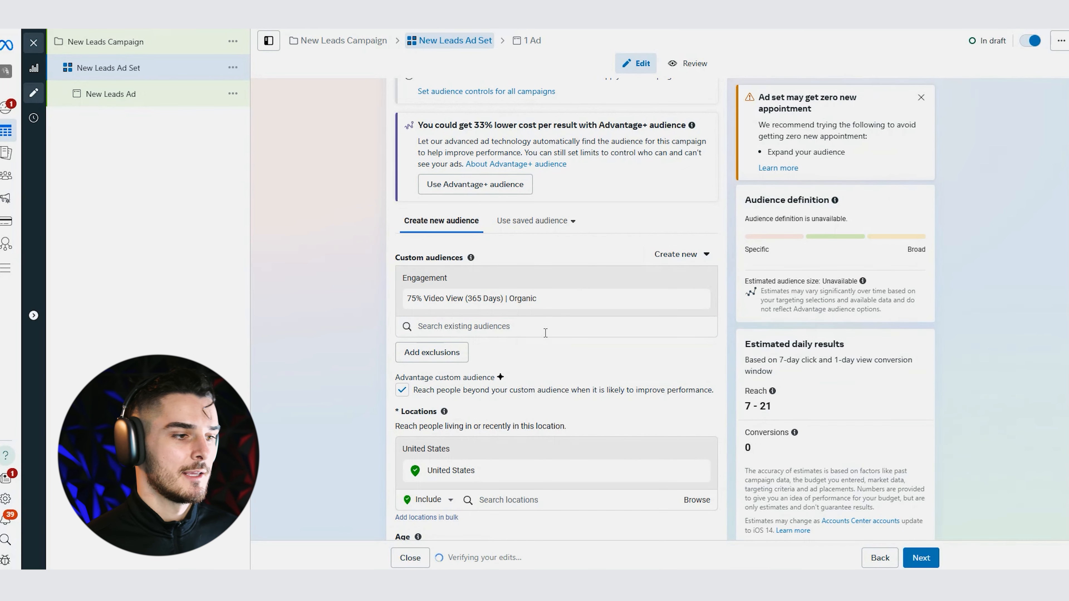
scroll(545, 333, "down", 1)
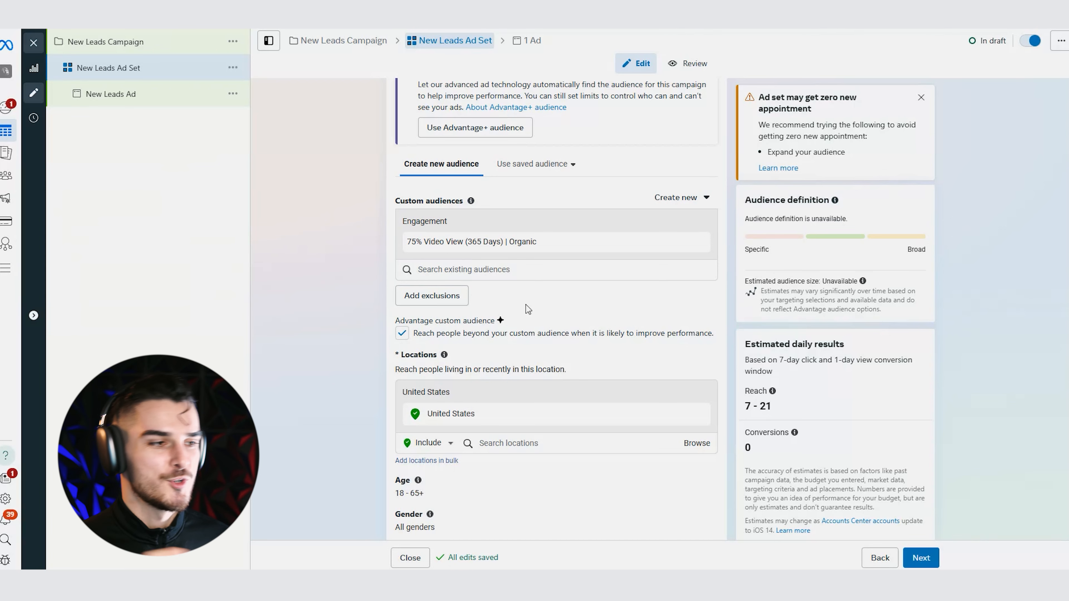
Switch the ad set's audience to Advantage+ audience and open its locations for editing
scroll(526, 305, "up", 5)
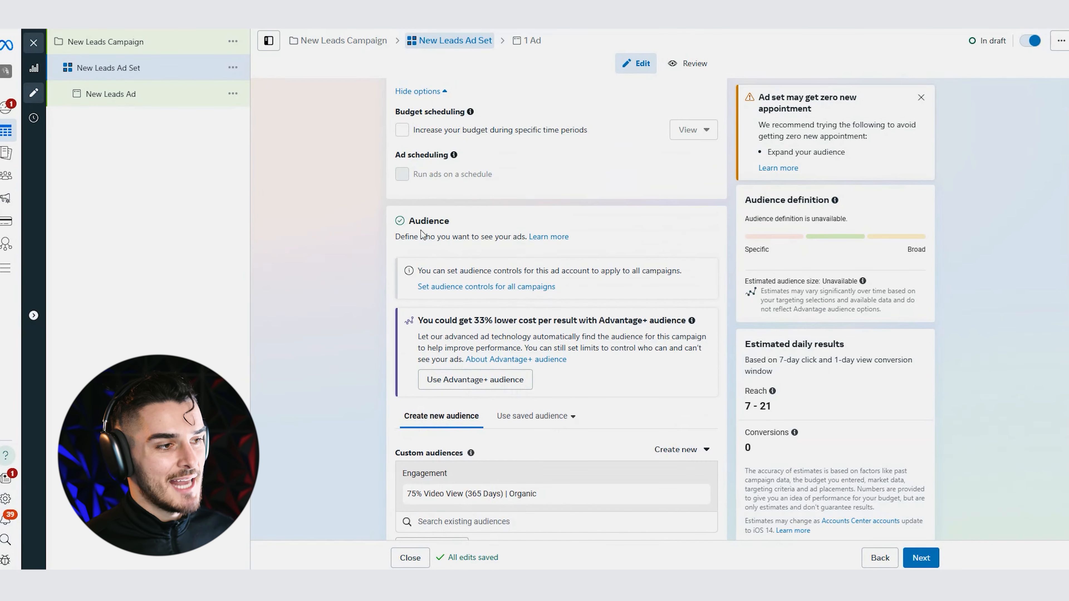
left_click_drag(410, 221, 451, 220)
scroll(534, 387, "down", 9)
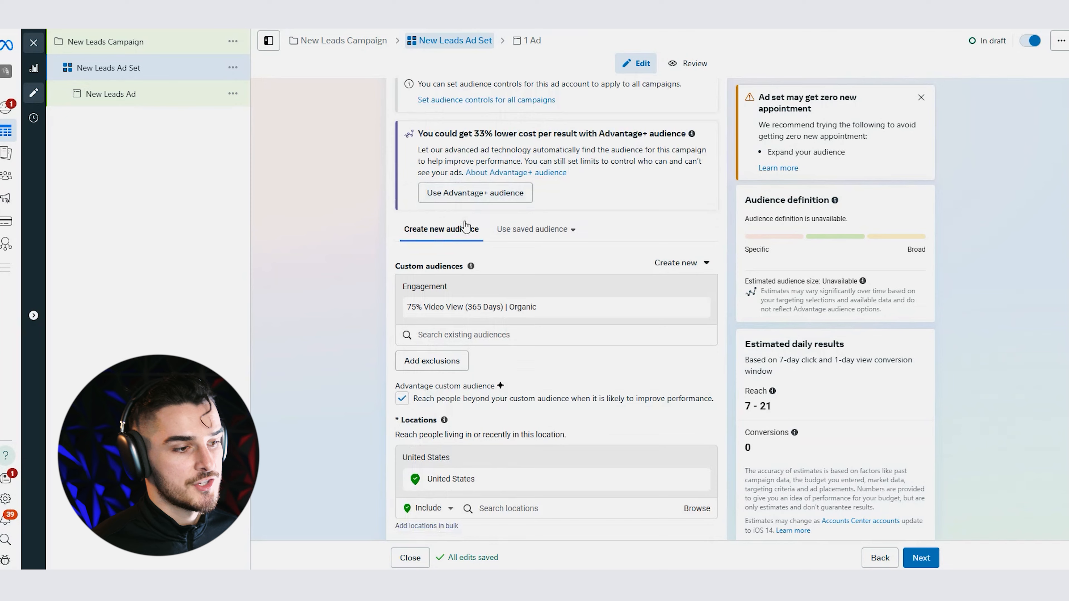
scroll(533, 405, "down", 4)
scroll(582, 263, "up", 9)
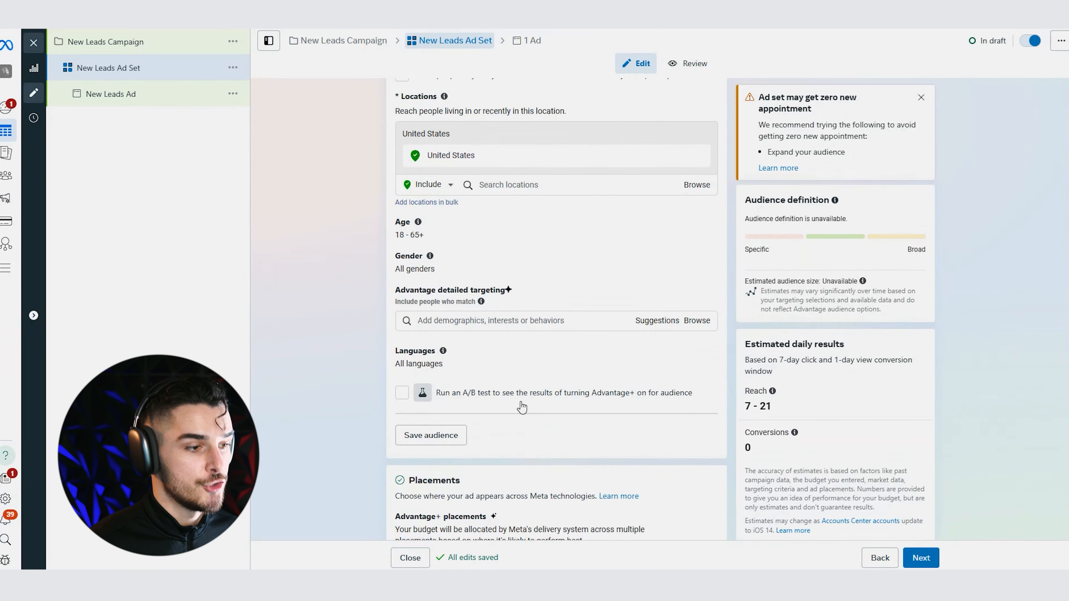
left_click(505, 217)
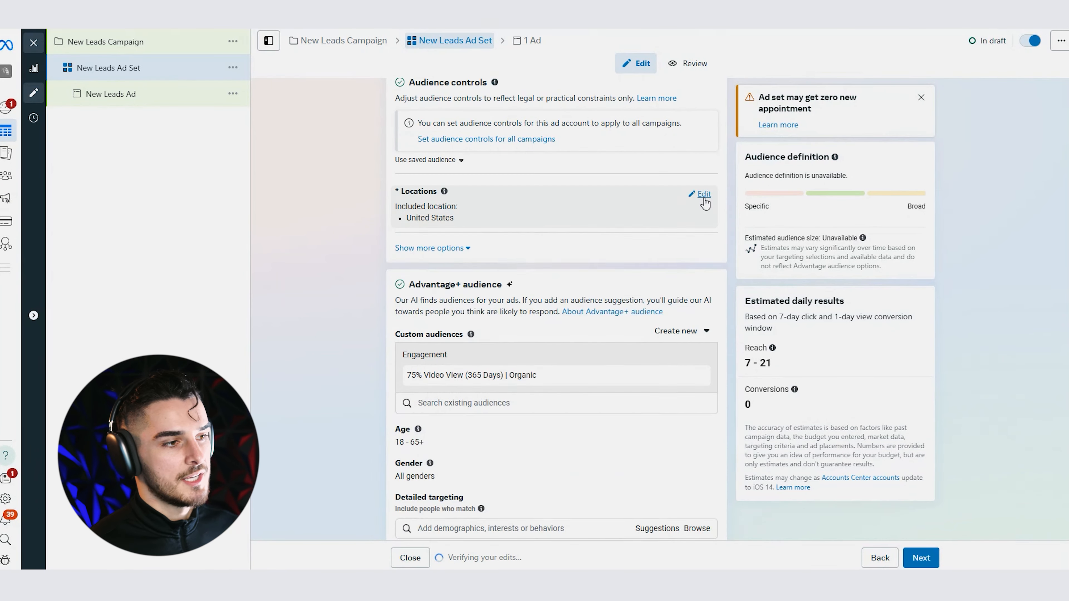
left_click(703, 201)
left_click_drag(581, 205, 396, 205)
Remove 75% Video View (365 Days) | Organic from the Advantage+ audience's custom audiences and add it back
scroll(544, 348, "down", 1)
scroll(544, 348, "down", 4)
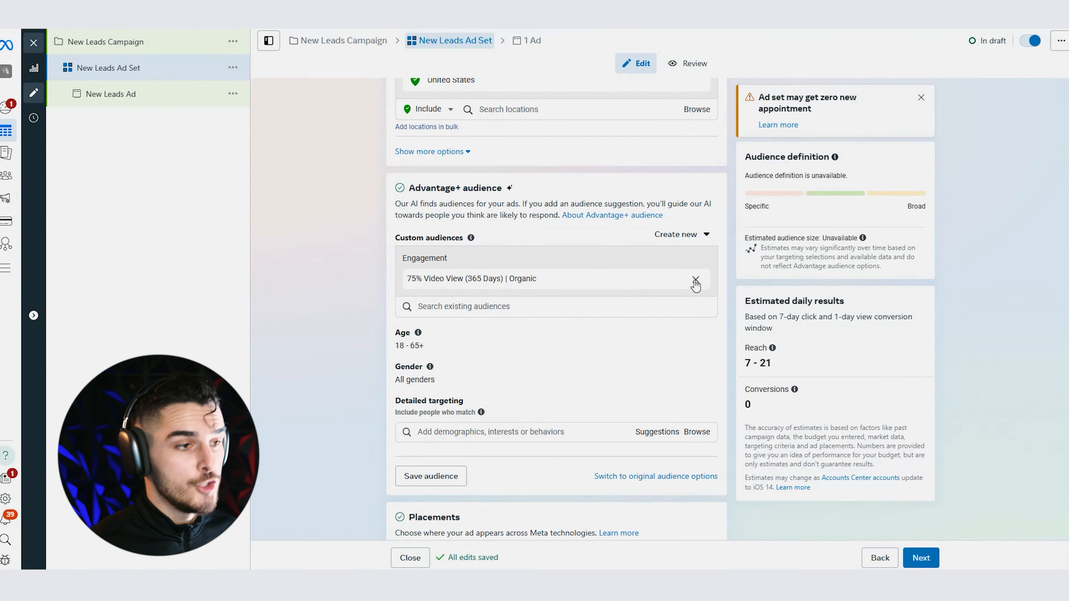
left_click(695, 281)
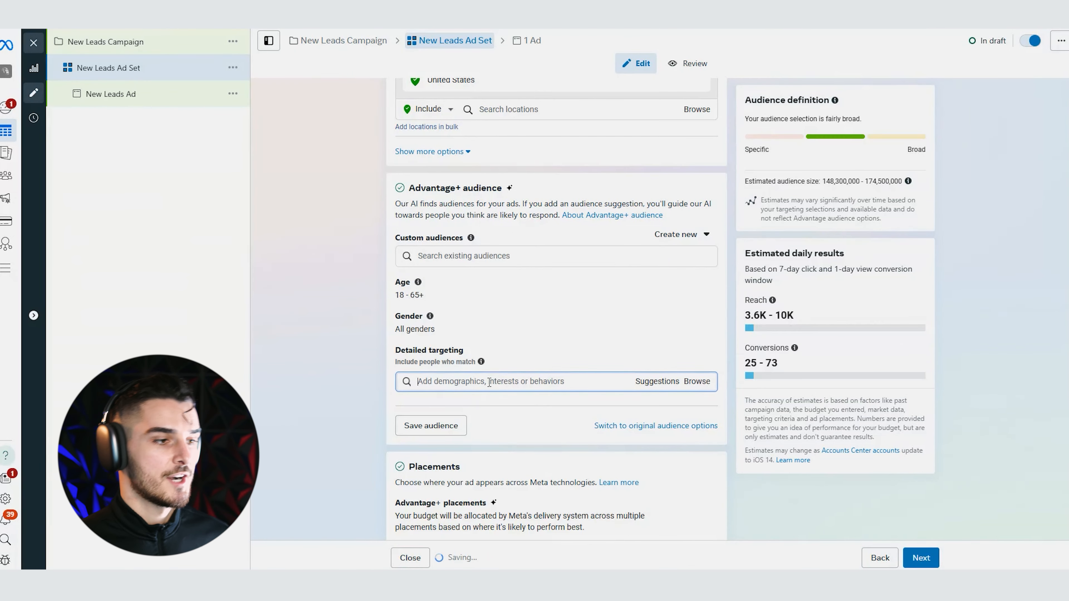
left_click(489, 381)
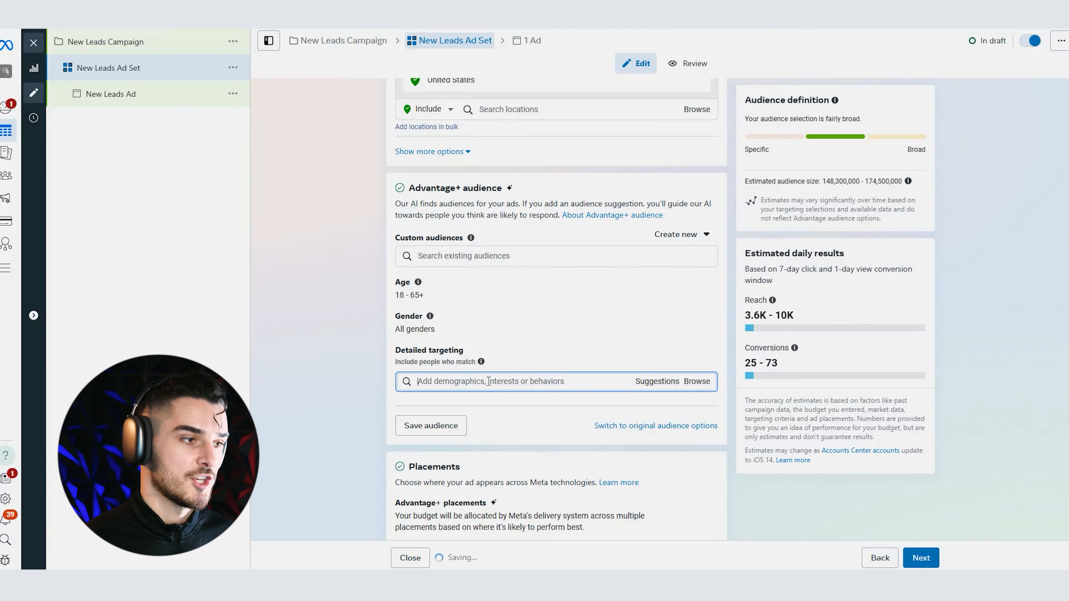
left_click(485, 262)
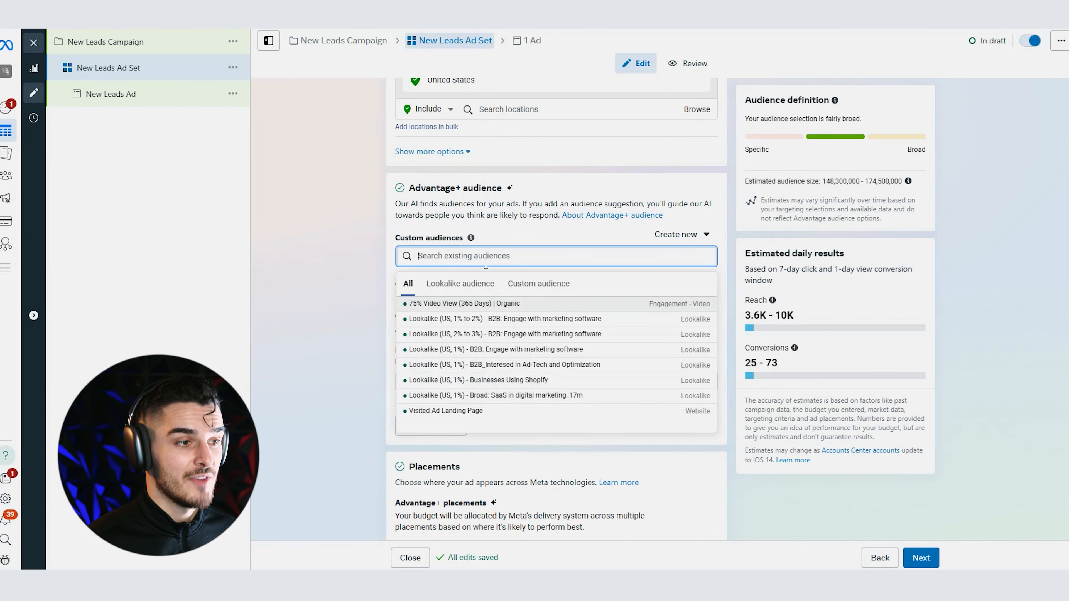
left_click(501, 305)
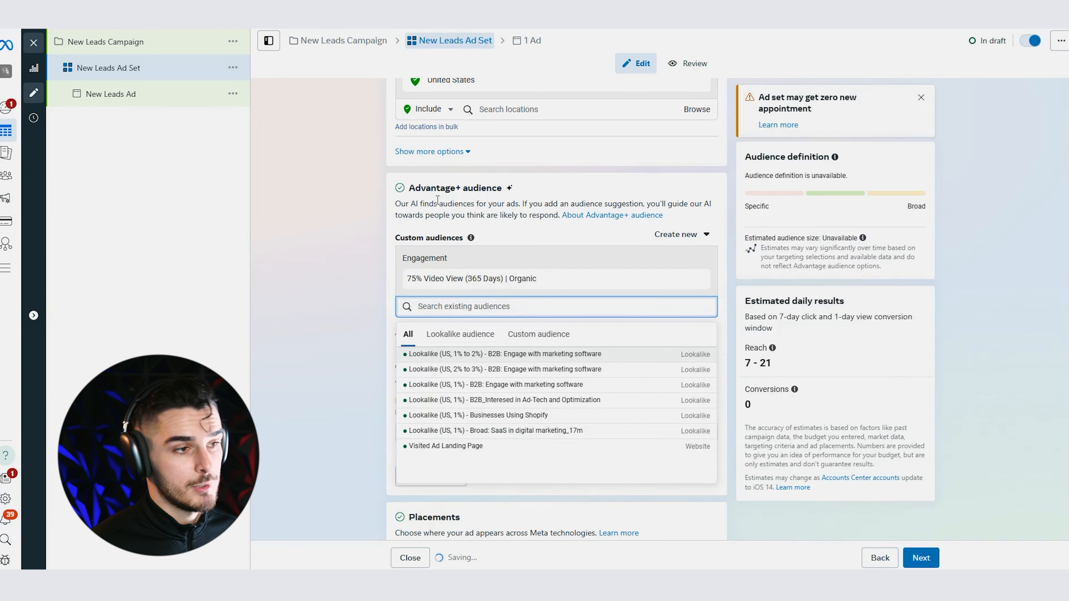
left_click(443, 204)
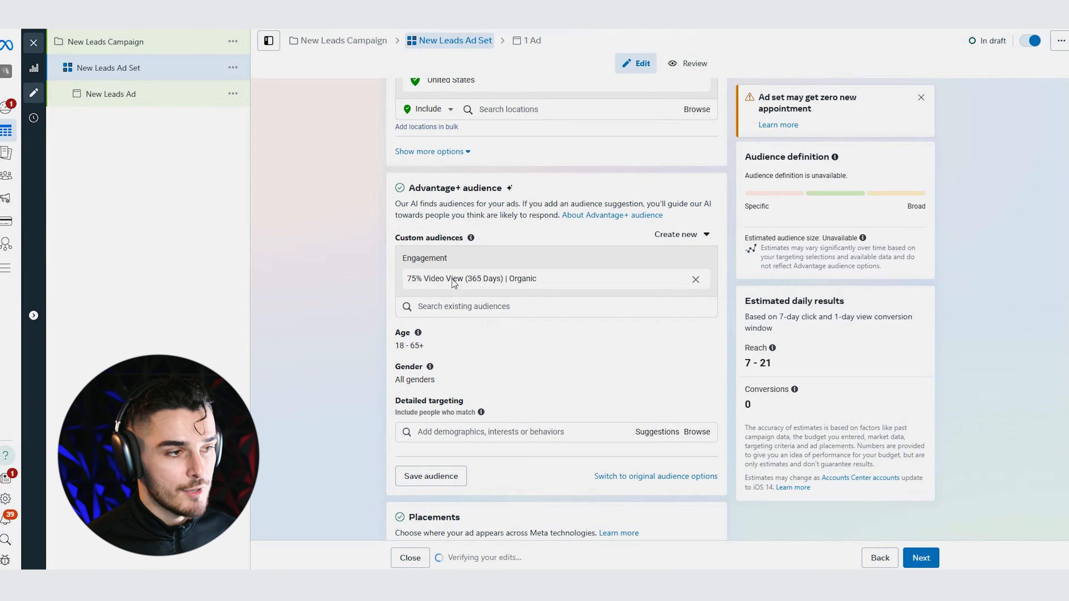
Change the ad set to manual placements and exclude the Audience Network and Messenger platforms
scroll(504, 431, "down", 2)
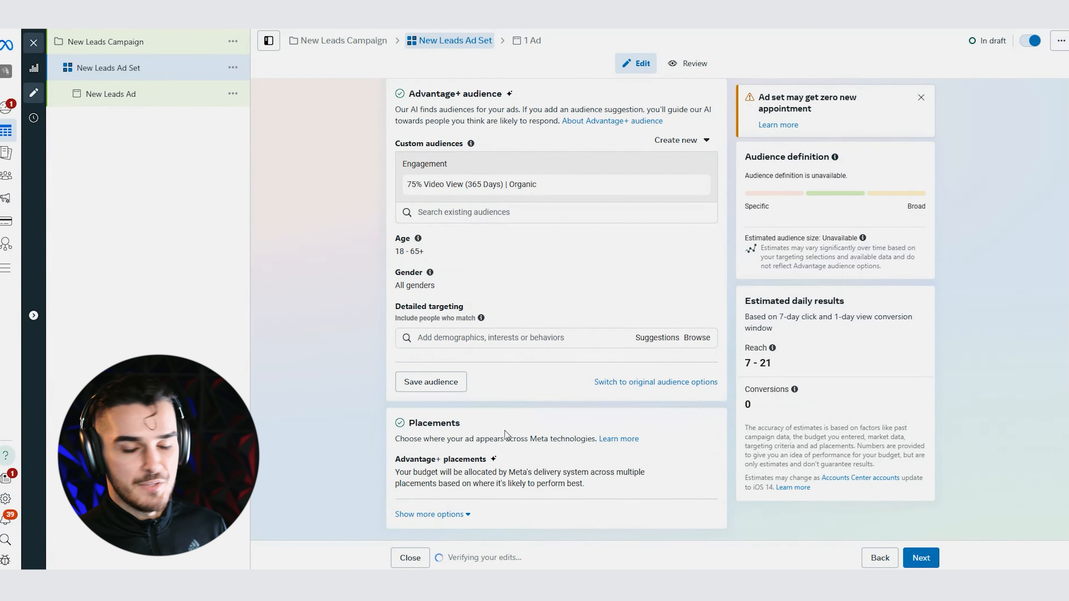
left_click_drag(428, 424, 466, 430)
left_click(465, 431)
mouse_move(469, 460)
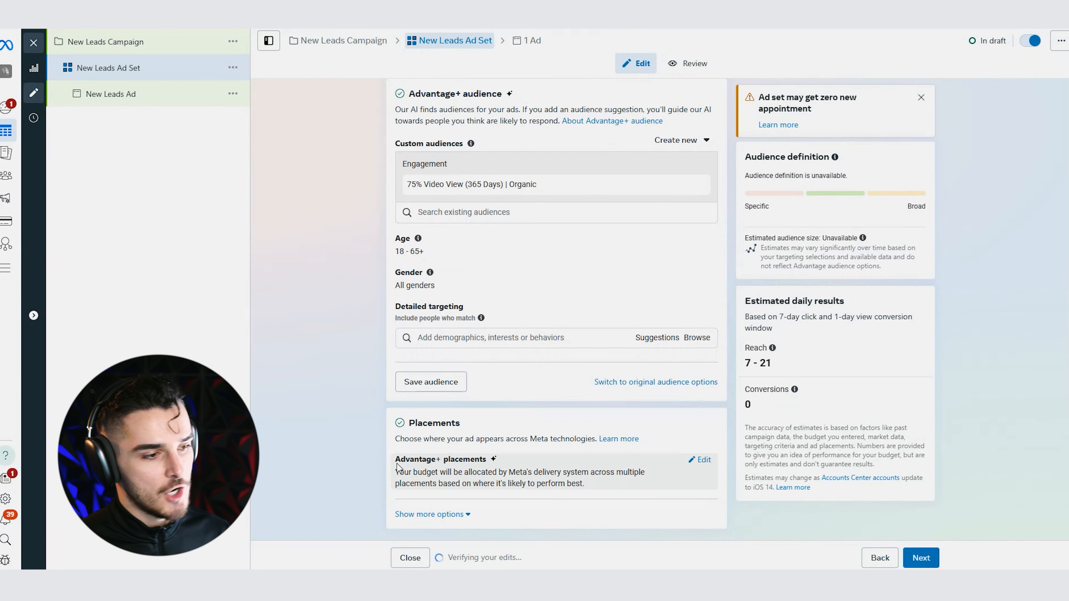
left_click_drag(398, 466, 444, 463)
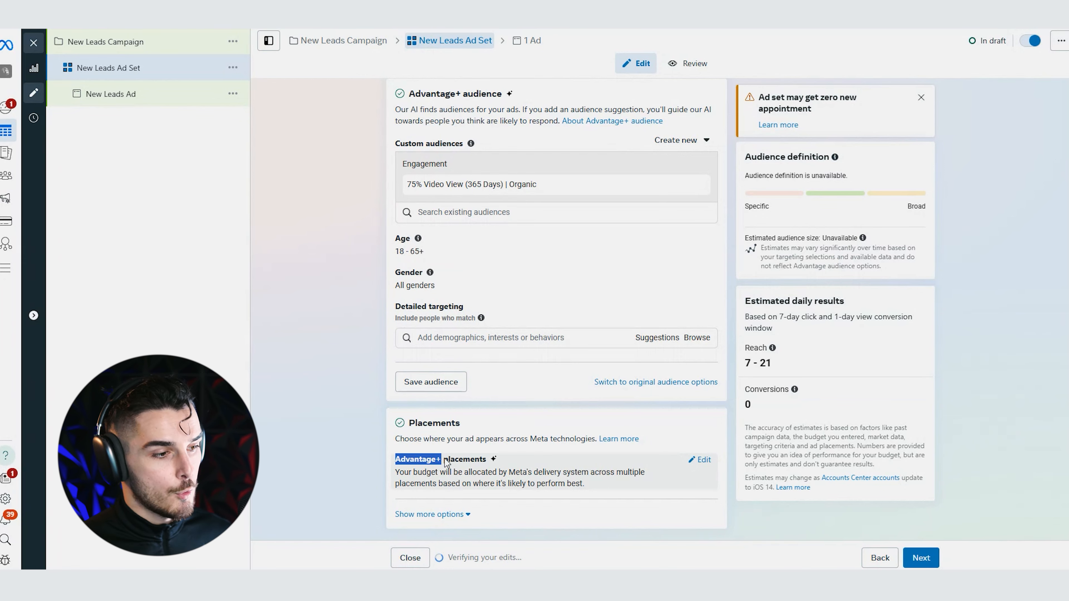
left_click(445, 464)
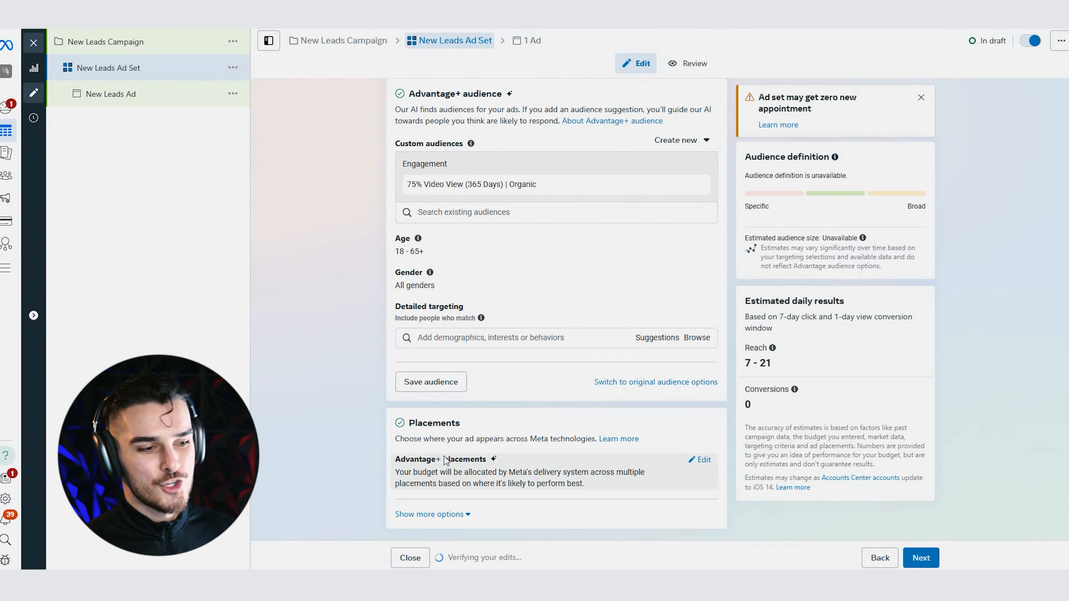
left_click(702, 461)
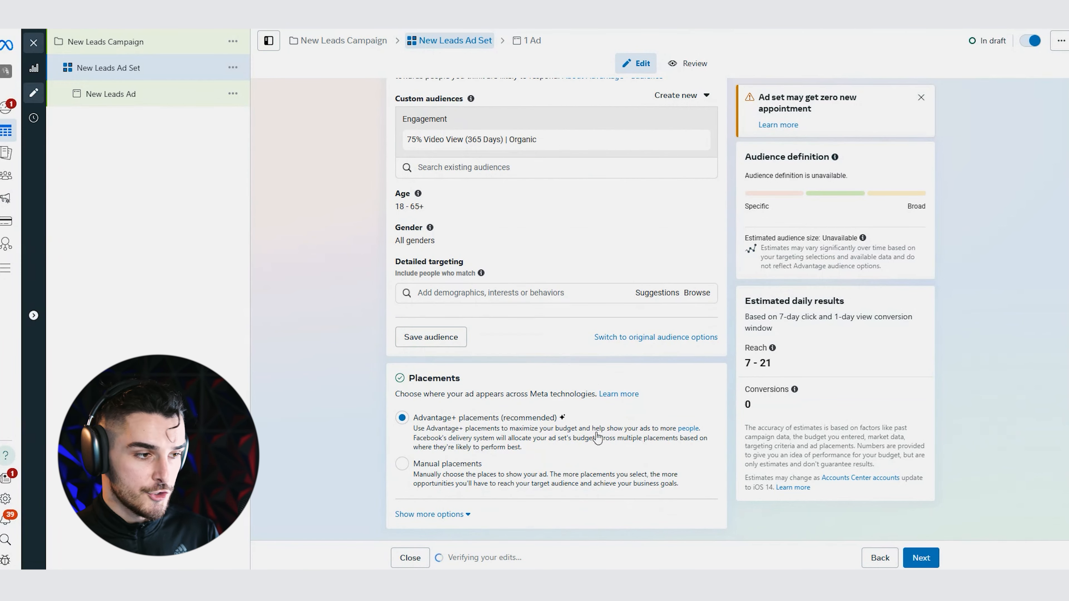
left_click(529, 464)
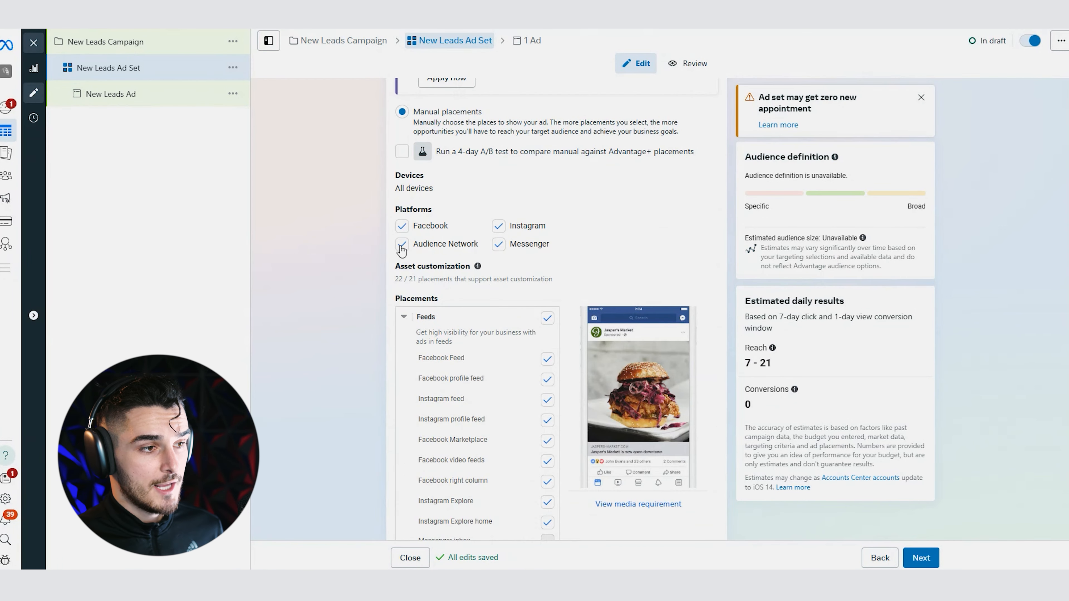
left_click(401, 246)
left_click(499, 244)
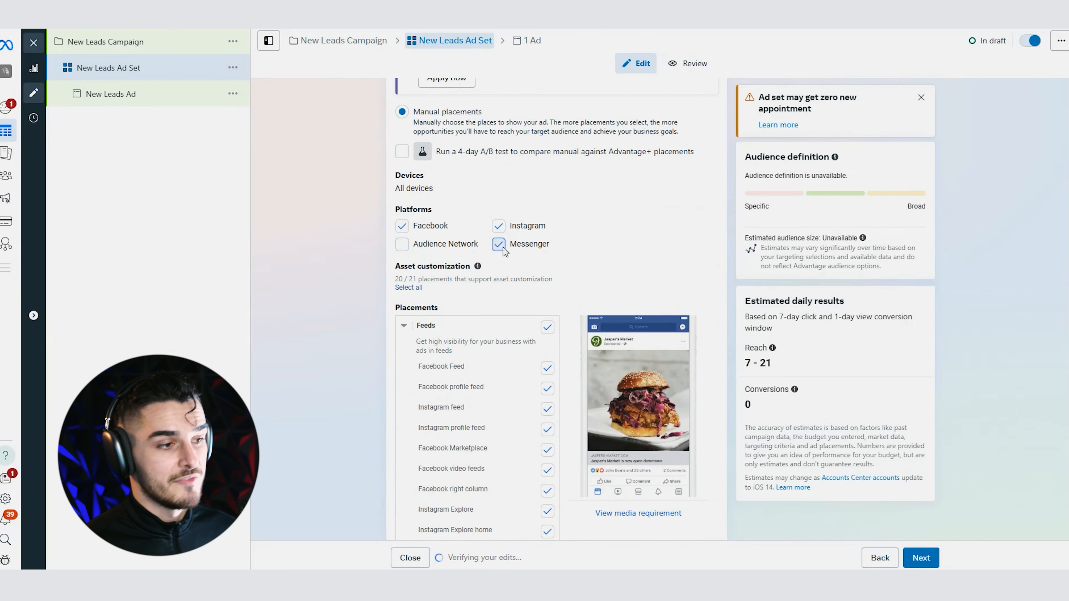
Keep only Facebook Feed and Instagram feed among the Feeds placements, deselecting every other selected feed and Explore placement
scroll(539, 285, "down", 1)
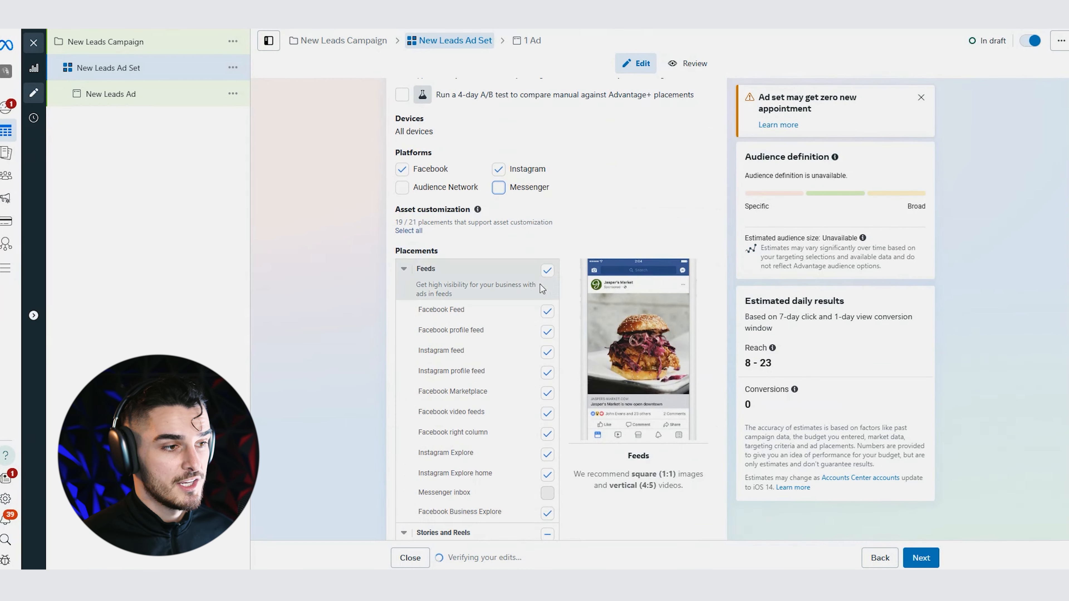
left_click(548, 332)
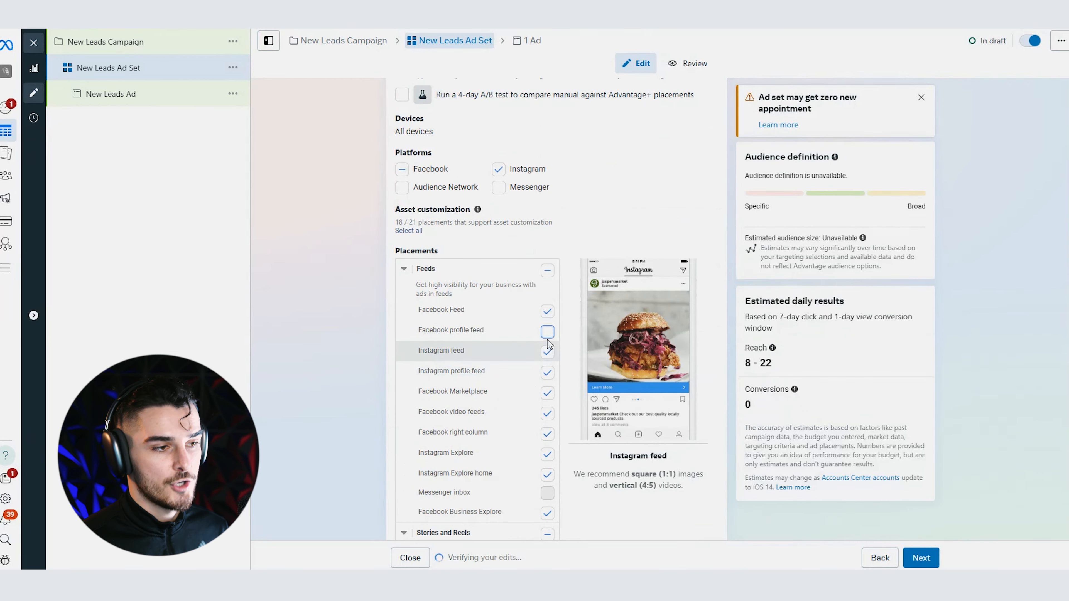
left_click(548, 372)
left_click(547, 393)
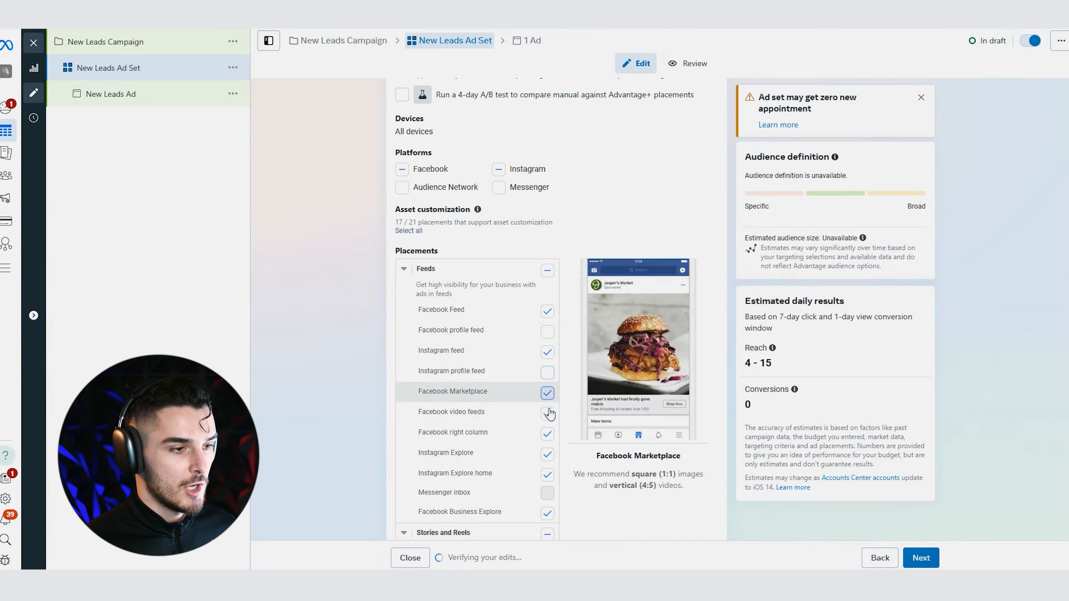
left_click(547, 413)
left_click(547, 434)
left_click(547, 455)
left_click(548, 475)
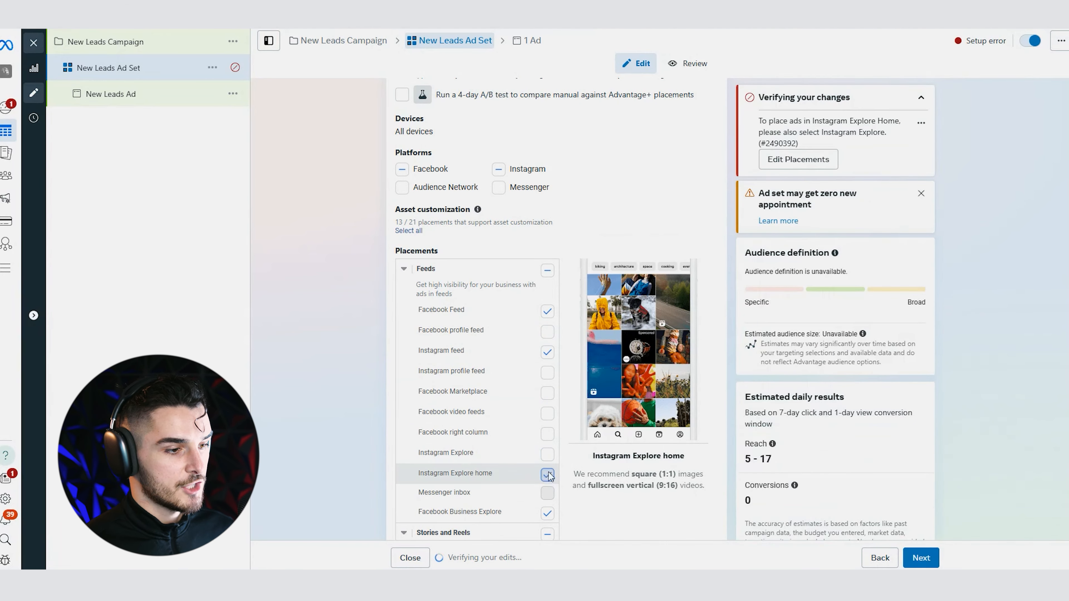
scroll(547, 475, "down", 2)
left_click(547, 421)
Exclude the in-stream ads for videos and reels and the search results placement groups
scroll(547, 420, "down", 5)
left_click(547, 357)
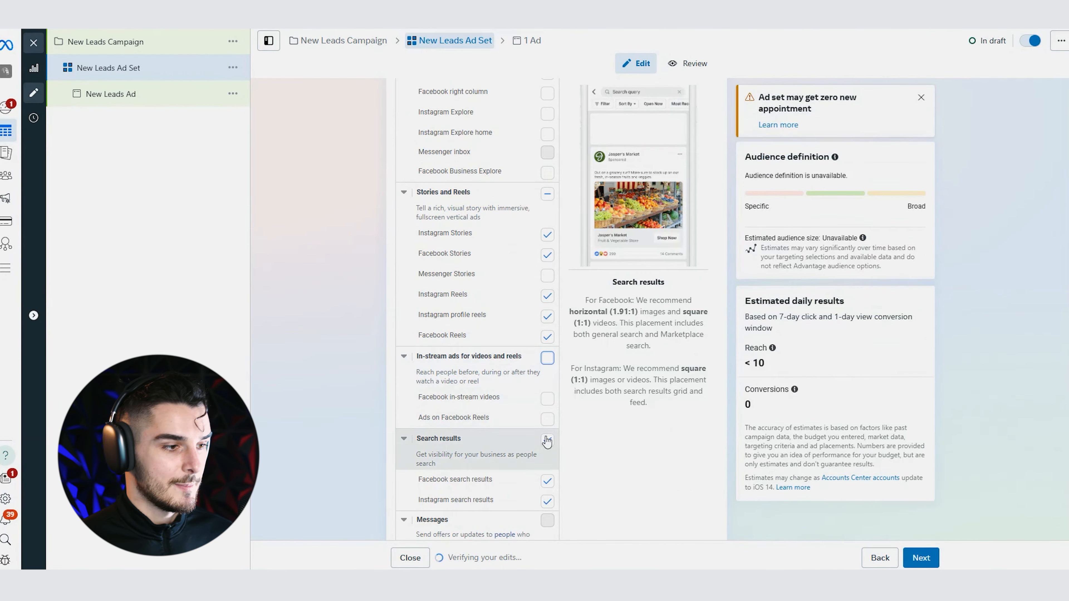
left_click(547, 440)
scroll(546, 438, "down", 4)
scroll(543, 402, "up", 4)
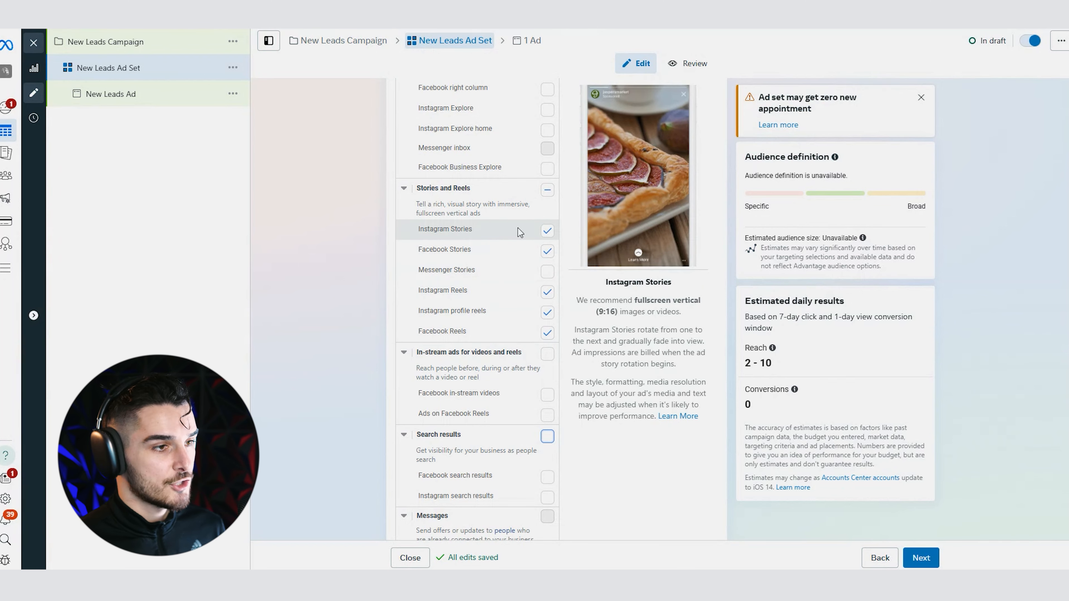
Set the ad set's placements back to Advantage+ placements (recommended)
scroll(497, 242, "up", 5)
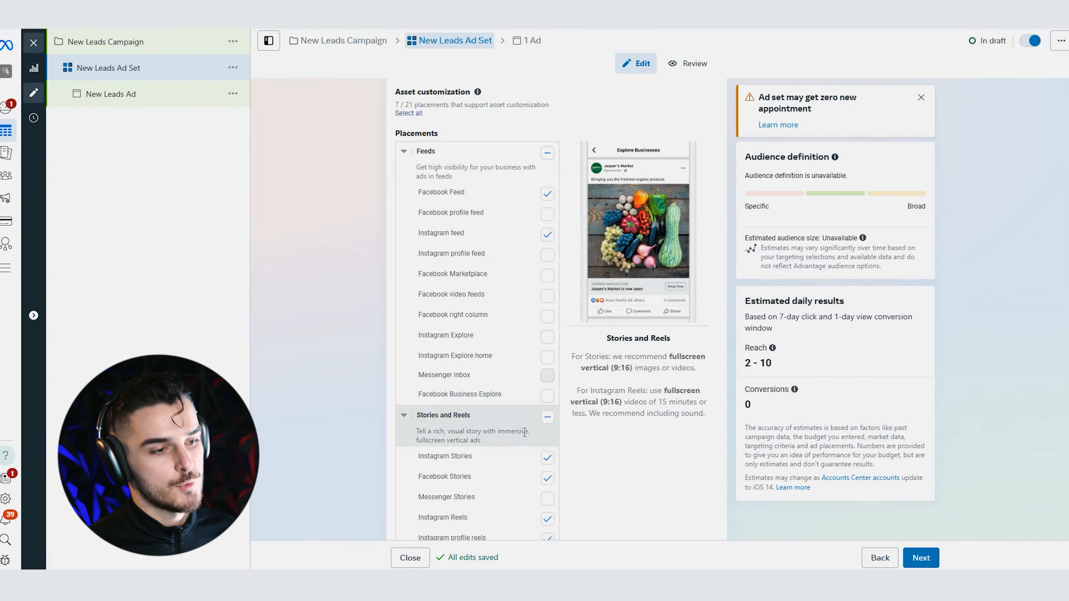
scroll(524, 459, "up", 5)
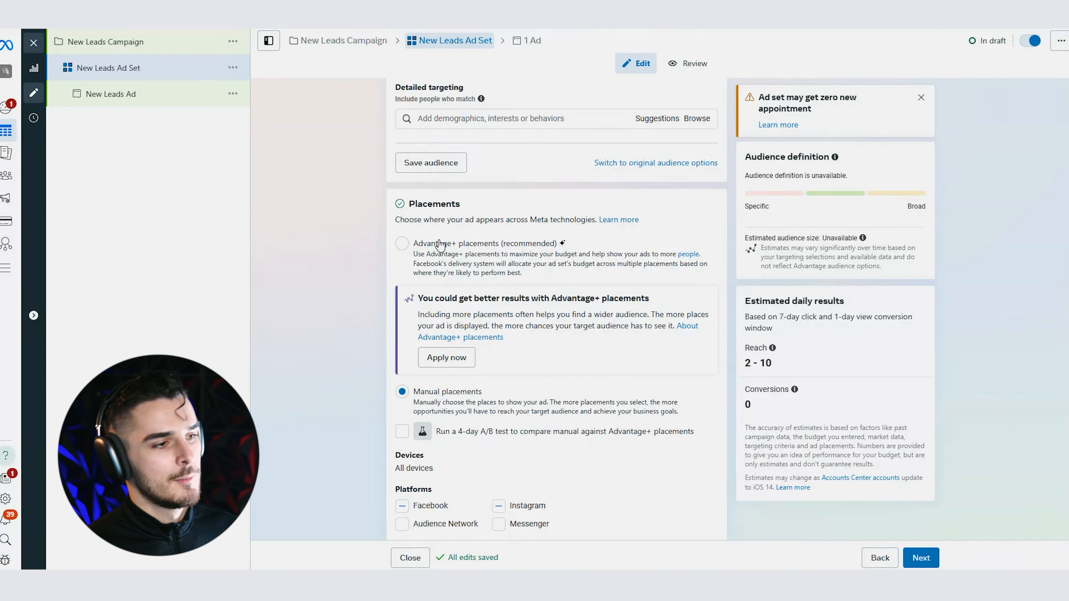
left_click(438, 241)
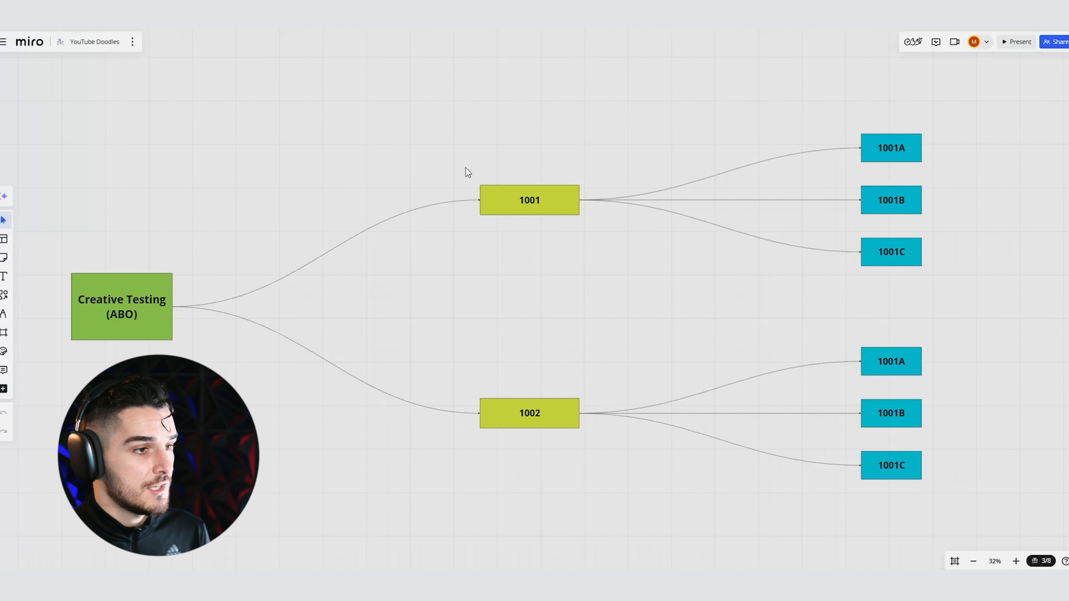
Switch to the Miro board YouTube Doodles and examine box 1001 and its linked 1001A, 1001B and 1001C boxes in the Creative Testing (ABO) diagram
left_click_drag(503, 167, 556, 227)
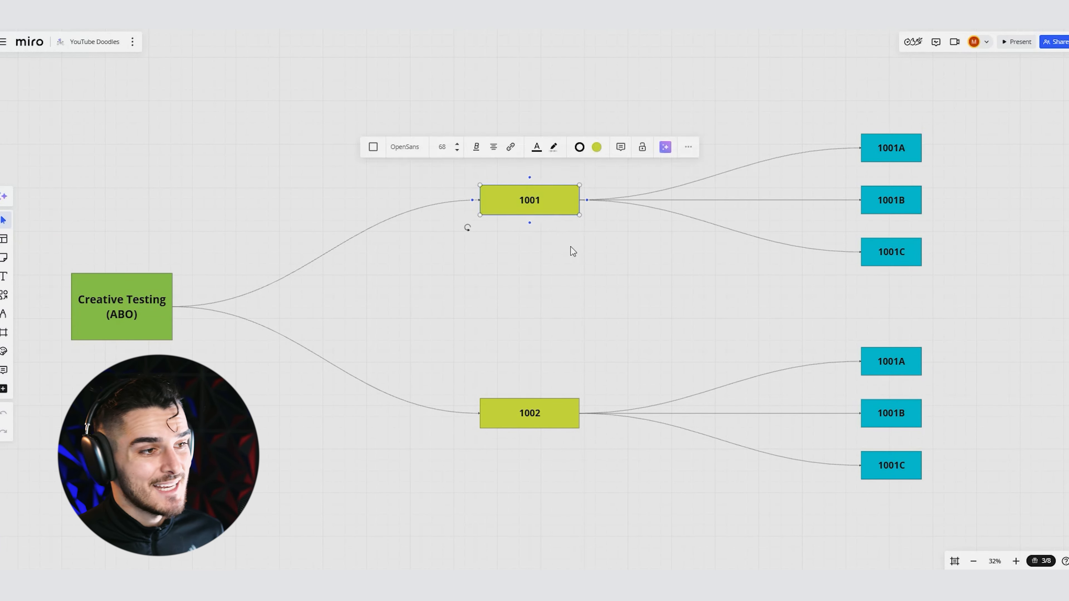
left_click(560, 235)
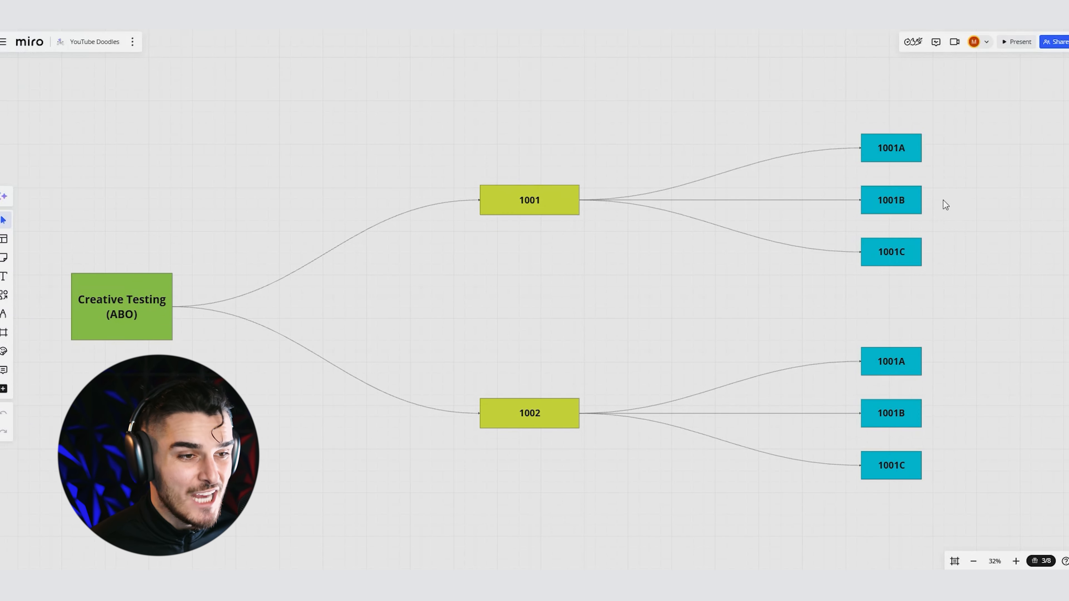
left_click_drag(949, 201, 889, 203)
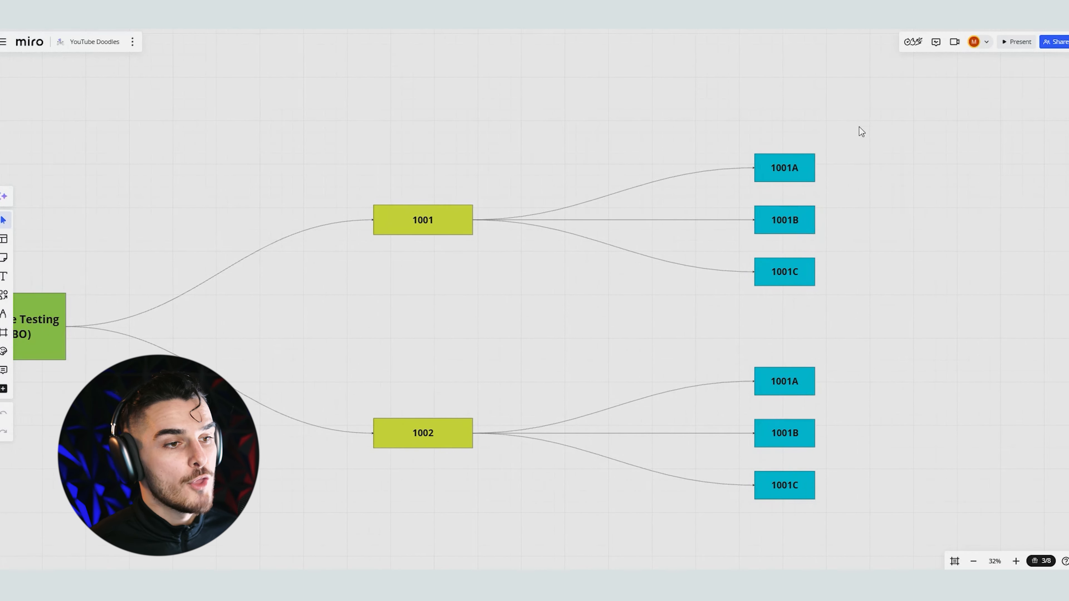
left_click_drag(860, 122, 779, 306)
left_click(787, 315)
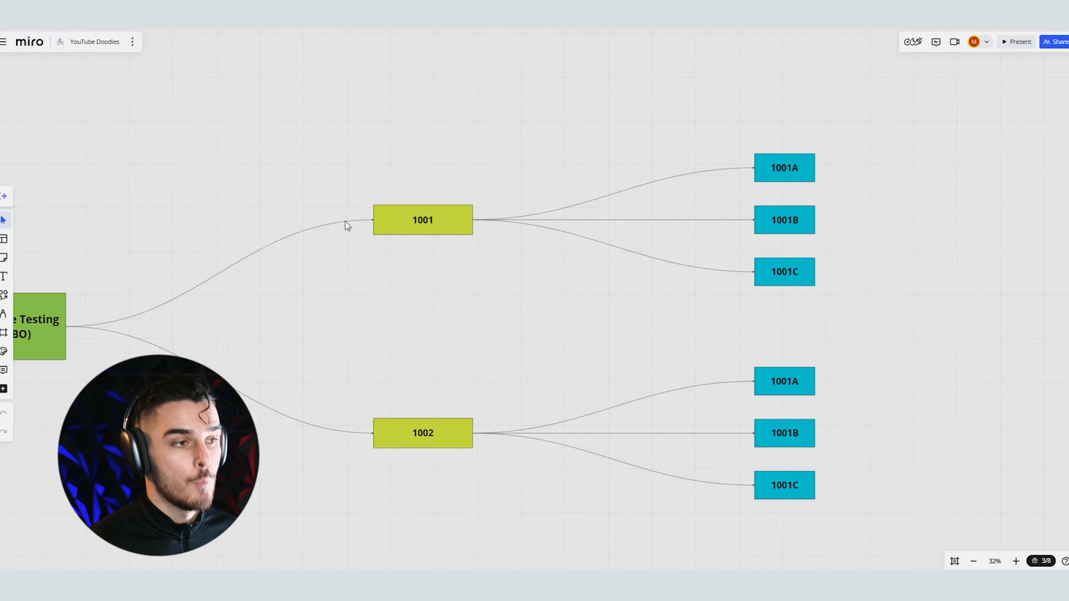
left_click(377, 229)
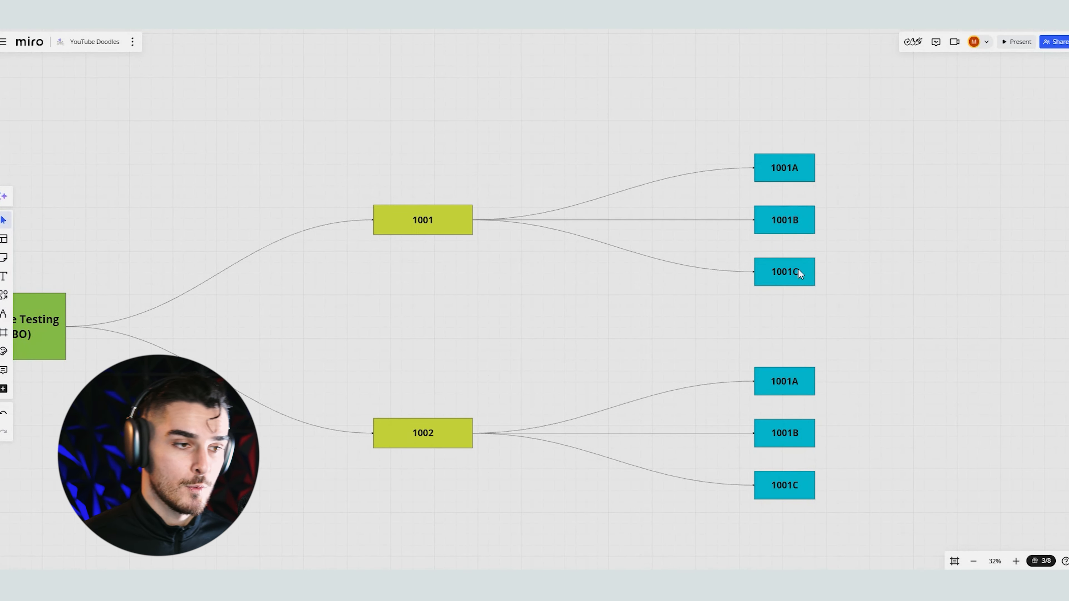
left_click_drag(838, 133, 788, 314)
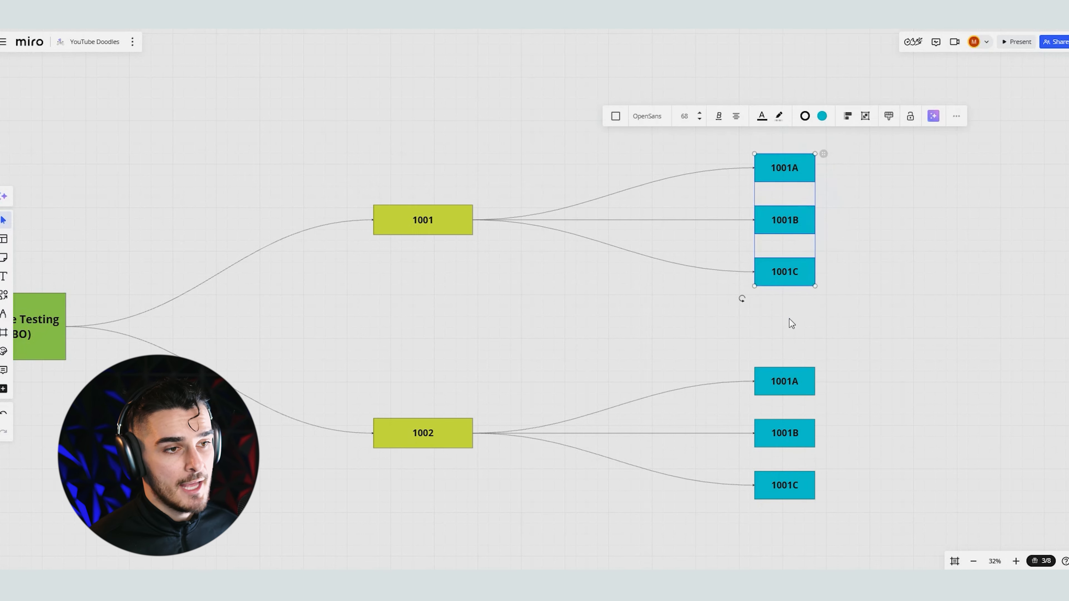
Compare the 1001 and 1002 branches with their linked boxes in the Creative Testing (ABO) diagram
left_click(815, 333)
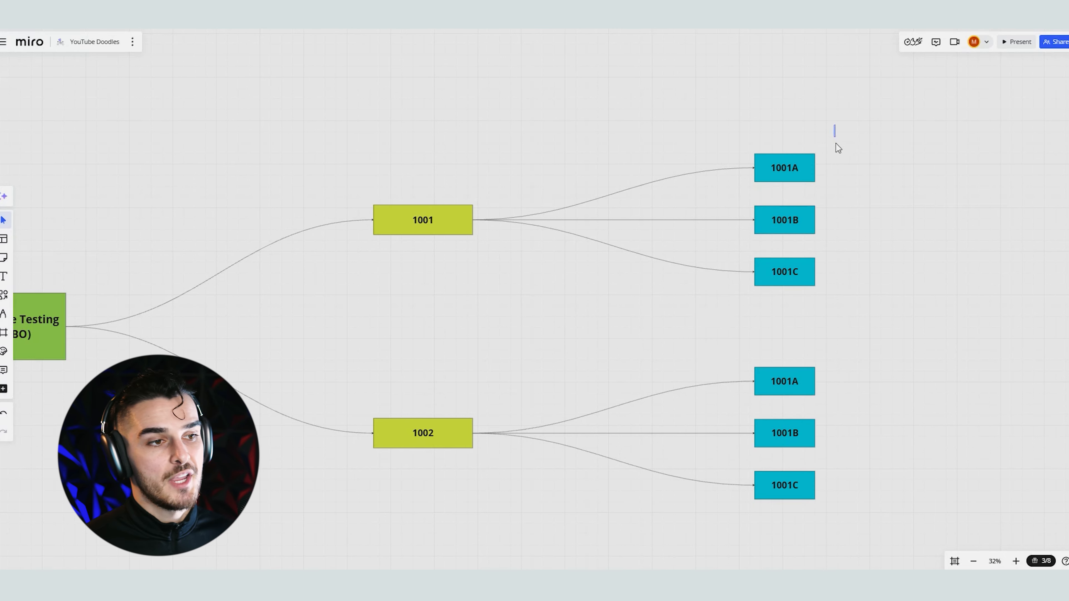
left_click_drag(836, 143, 735, 313)
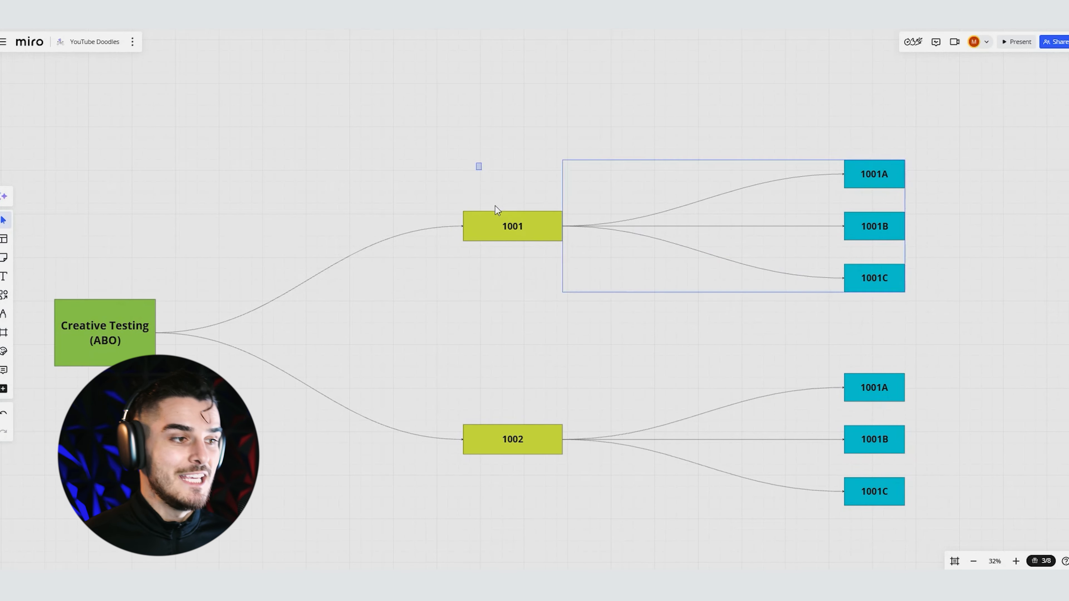
left_click(507, 230)
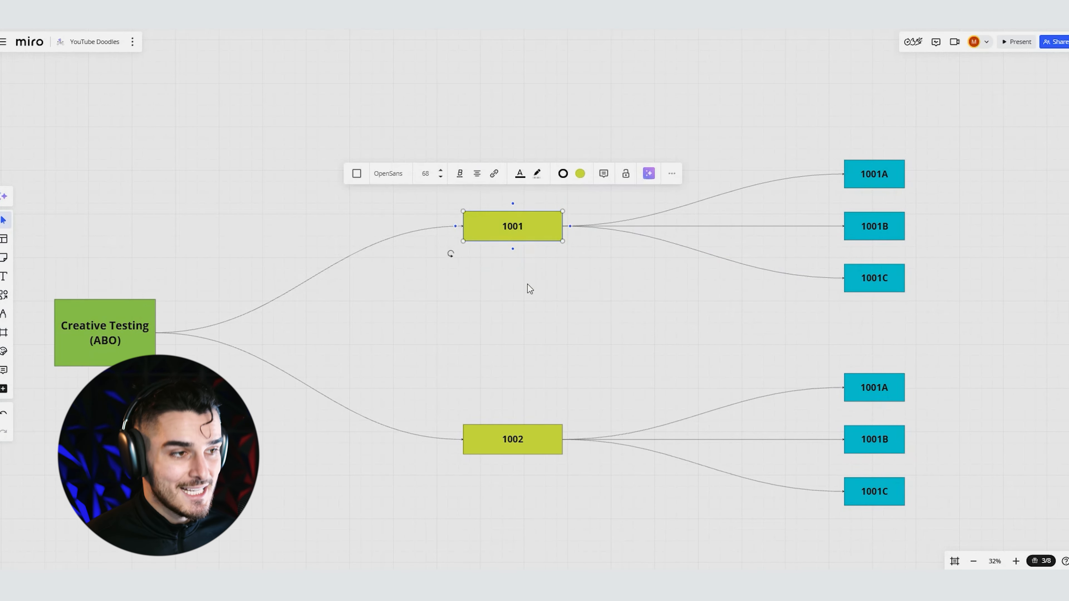
left_click(528, 281)
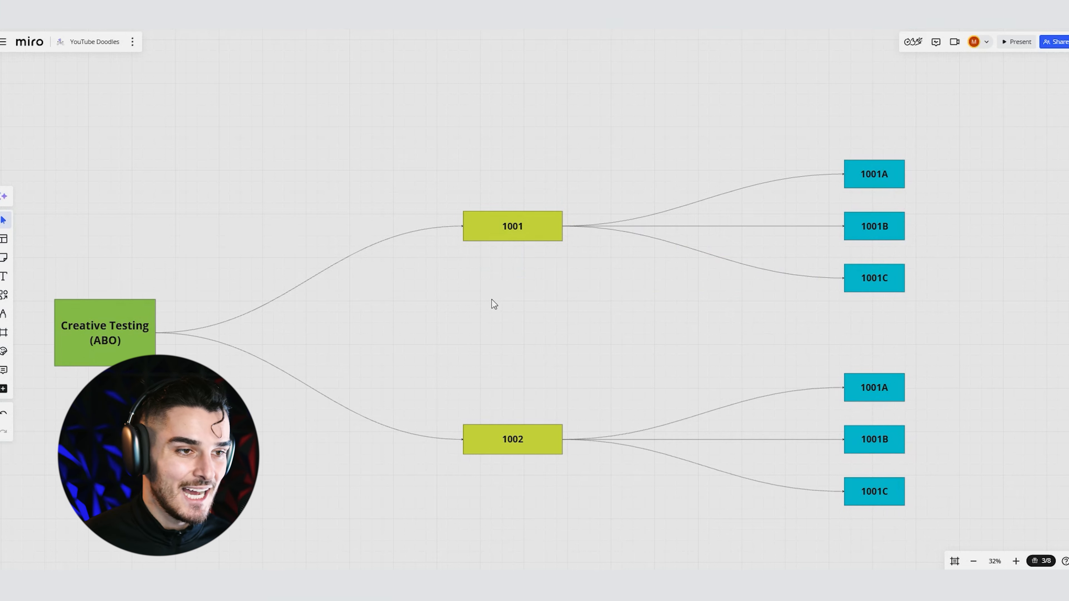
left_click_drag(909, 105, 880, 340)
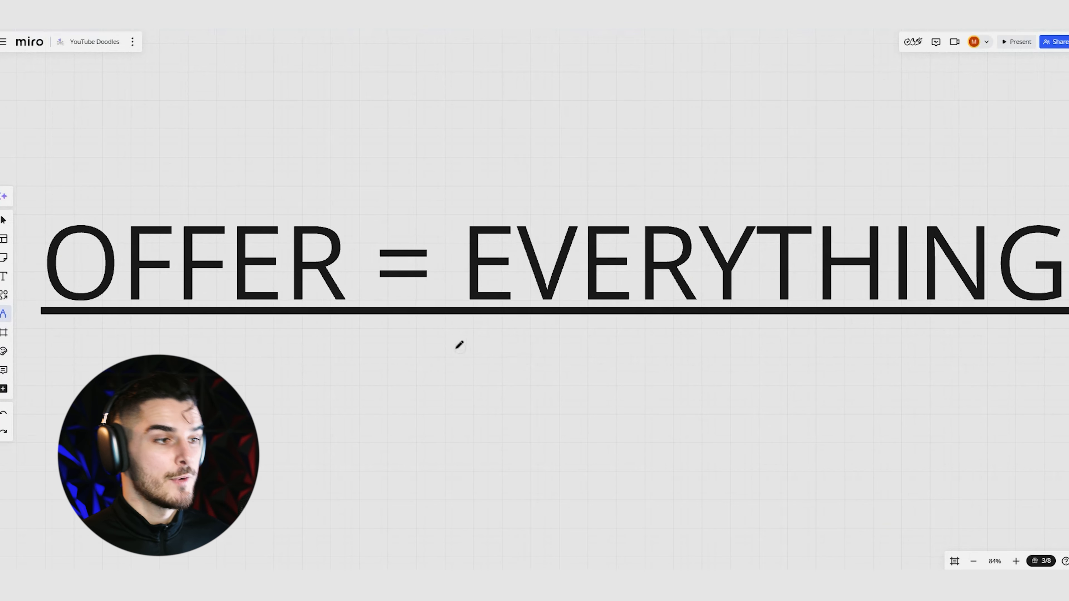
Delete the orange rectangles covering the words beside the letters S and M in the SMART list
mouse_move(138, 356)
left_mouse_down()
mouse_move(343, 390)
mouse_move(986, 376)
mouse_move(648, 377)
mouse_move(257, 434)
mouse_move(248, 455)
left_mouse_up()
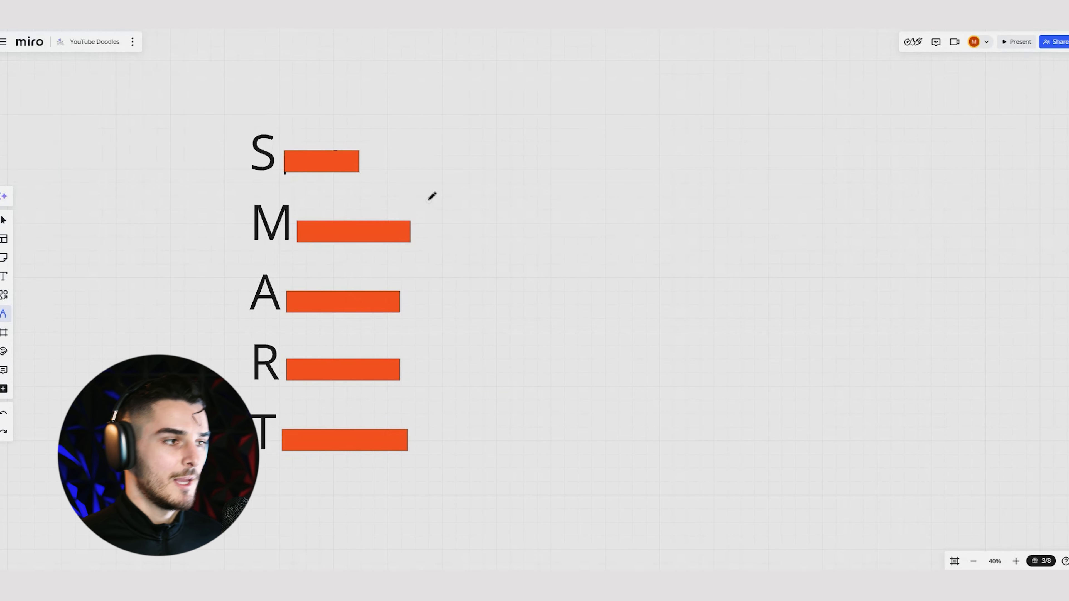
mouse_move(332, 107)
left_mouse_down()
mouse_move(231, 89)
mouse_move(137, 345)
mouse_move(392, 158)
mouse_move(324, 104)
left_mouse_up()
key("v")
left_click(315, 168)
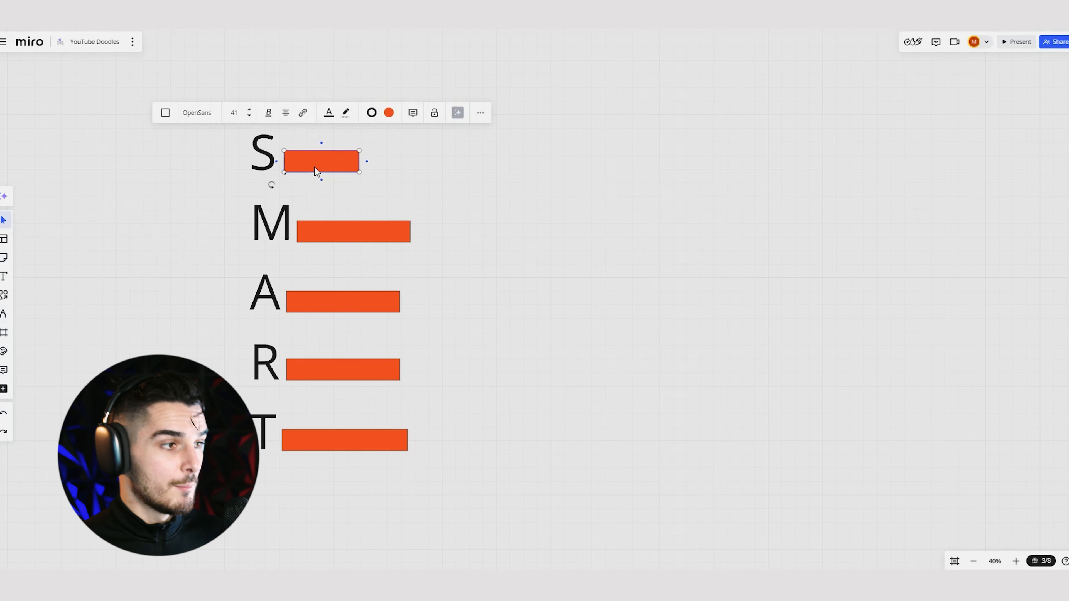
key("Delete")
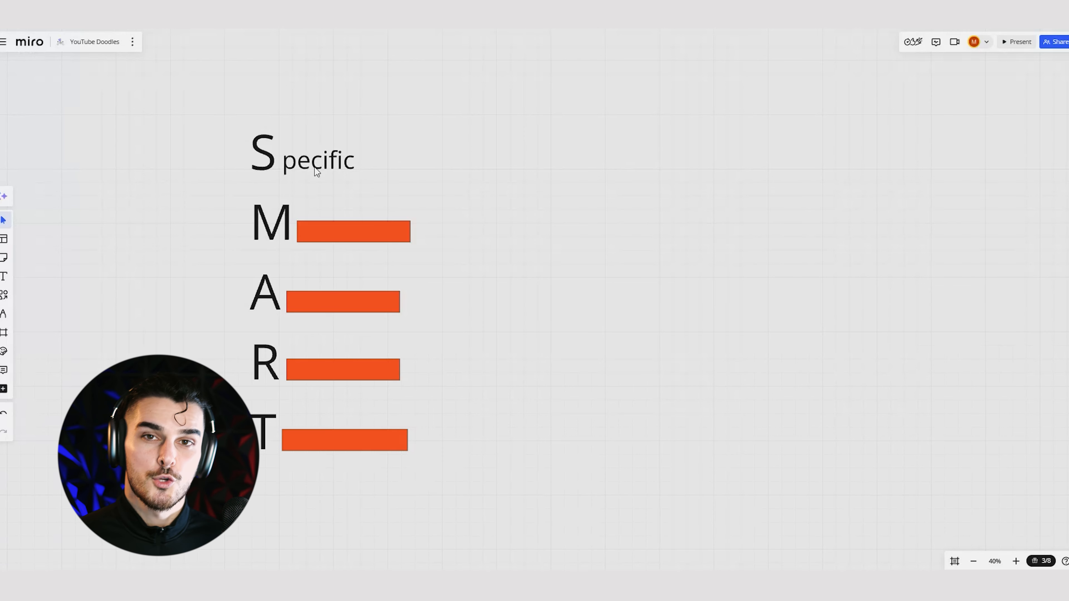
left_click(354, 233)
key("Delete")
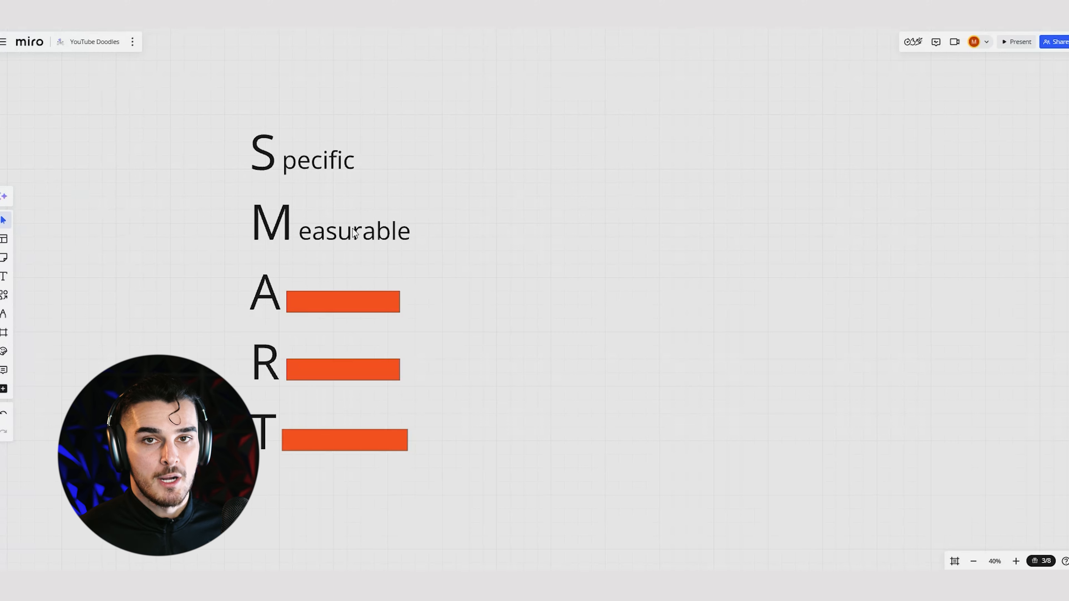
Delete the remaining orange rectangles covering the words beside A, R and T in the SMART list
left_click(355, 302)
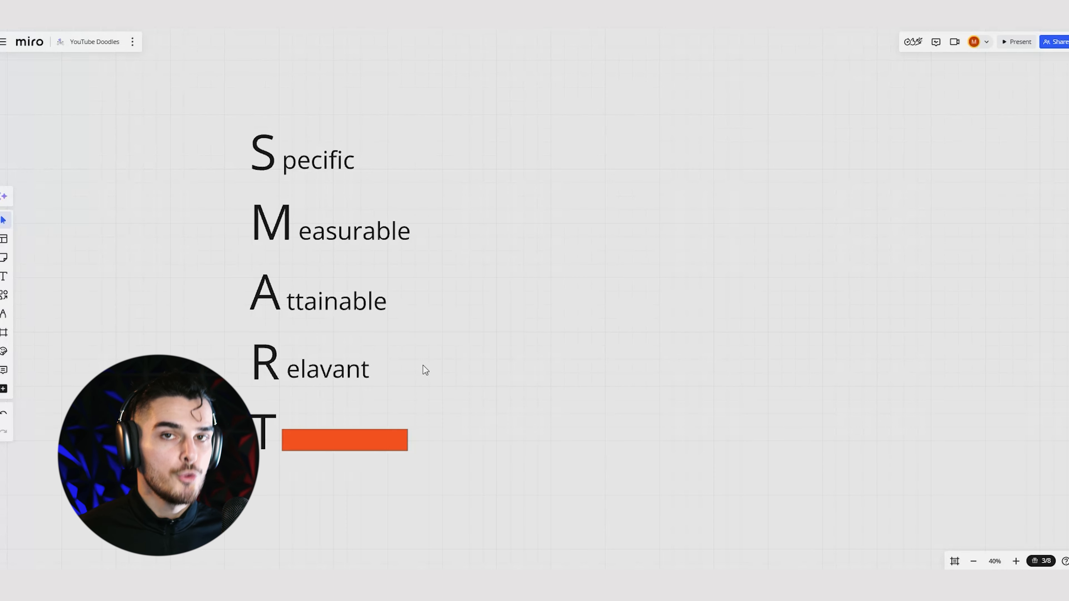
left_click(423, 365)
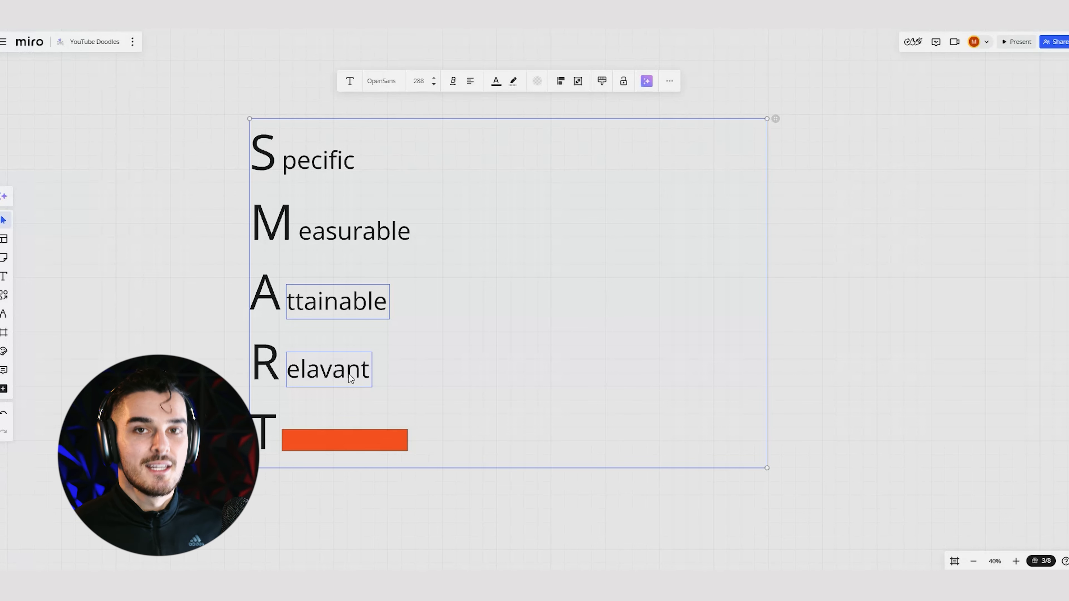
left_click(197, 152)
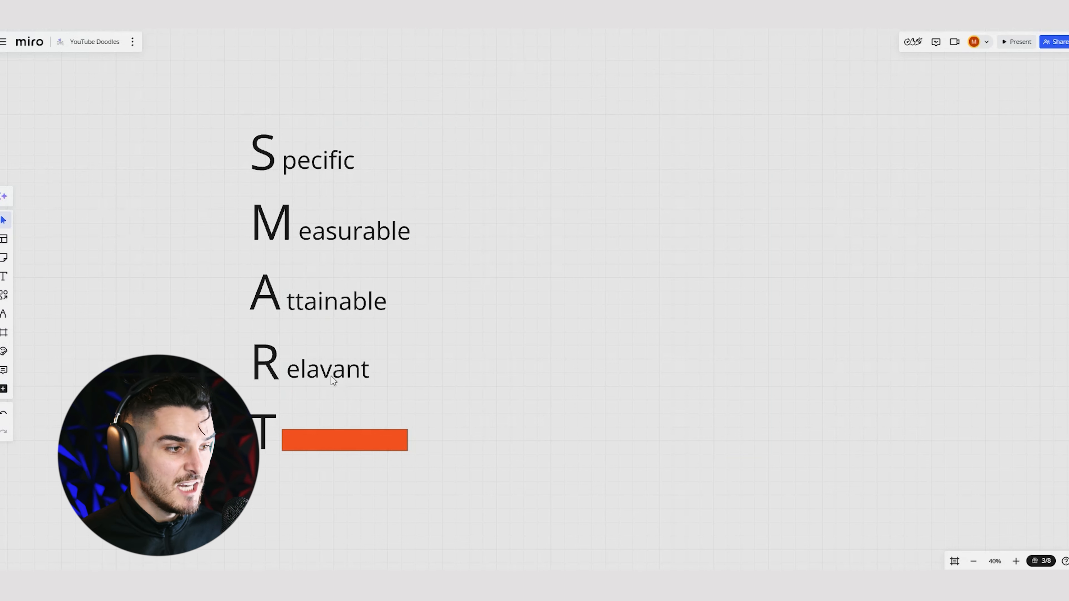
left_click(388, 445)
key("Delete")
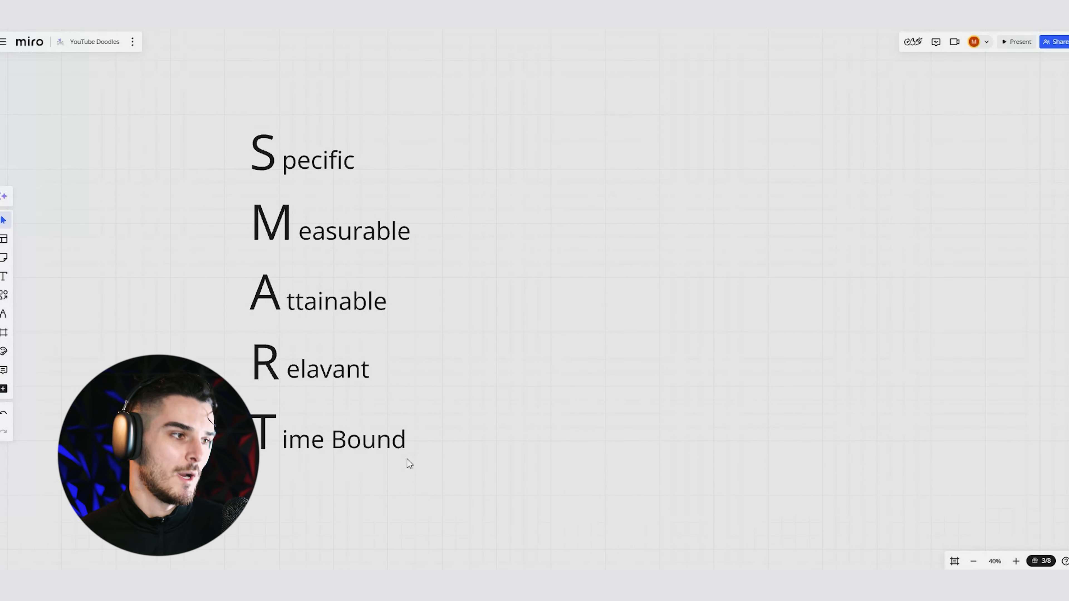
left_click_drag(217, 103, 477, 521)
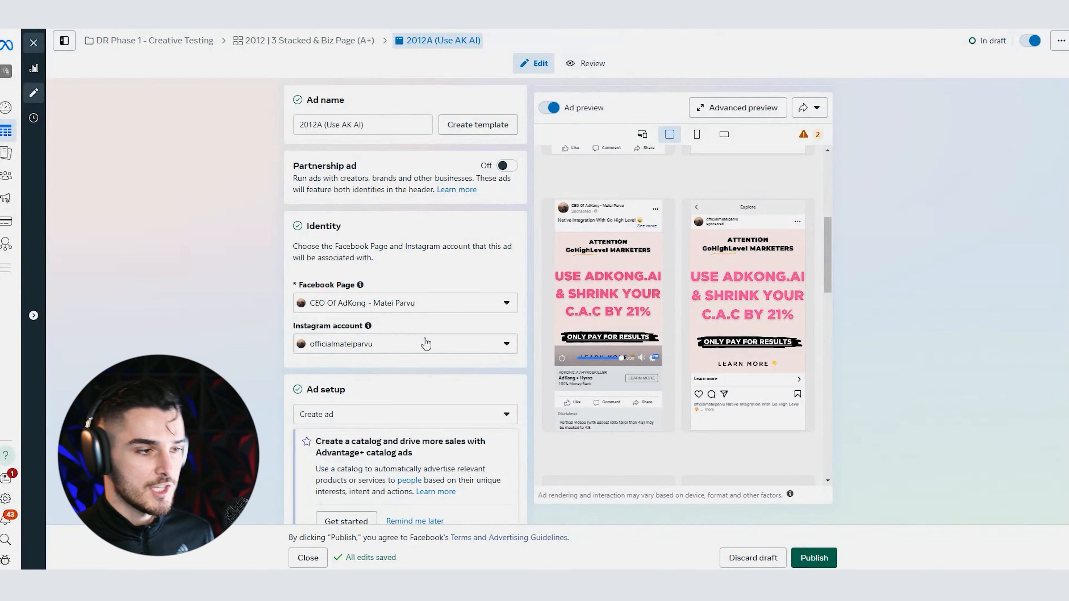
Switch to Ads Manager and examine the ad setup, creative source, format and media sections of ad 2012A
scroll(426, 345, "down", 7)
left_click(489, 130)
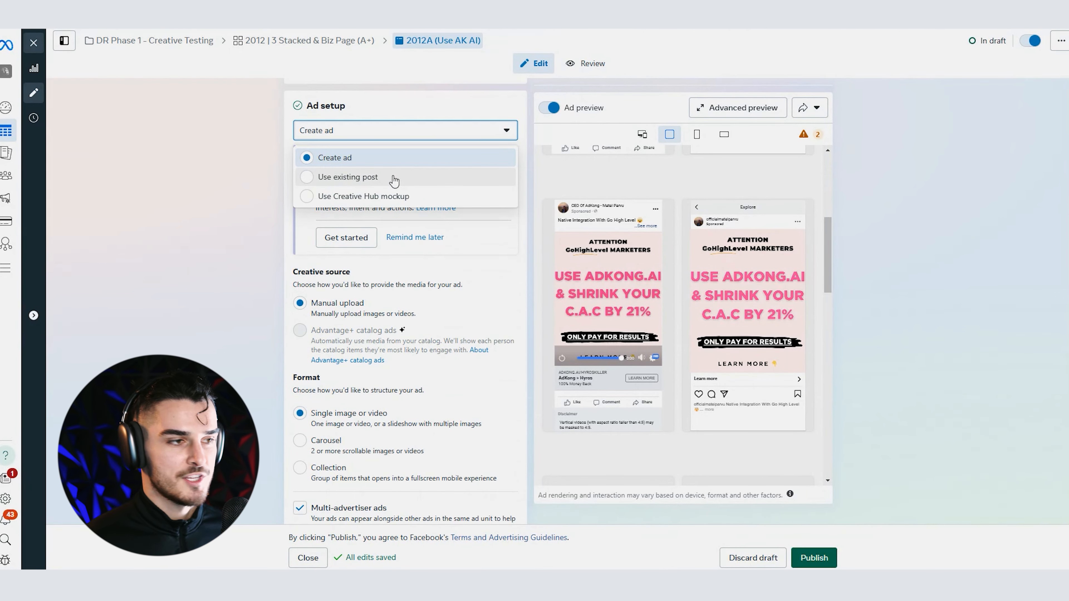
left_click(252, 234)
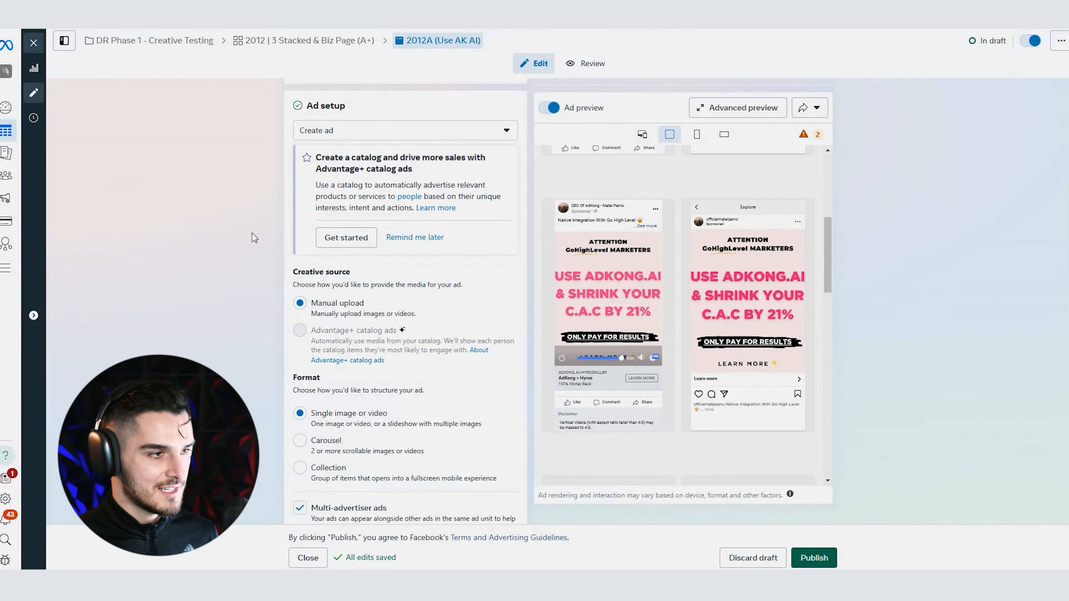
scroll(298, 220, "down", 3)
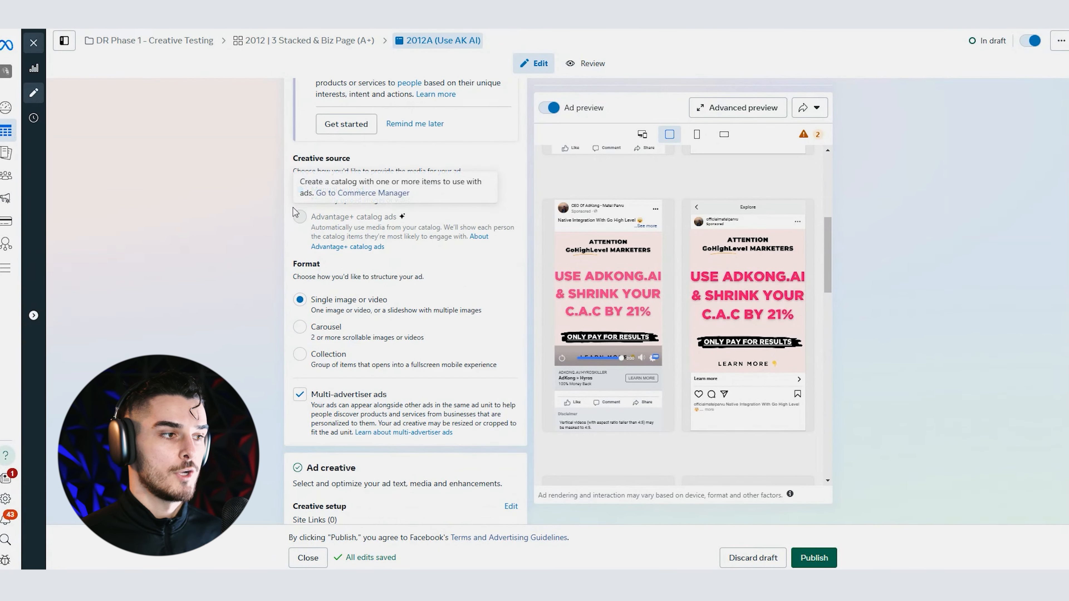
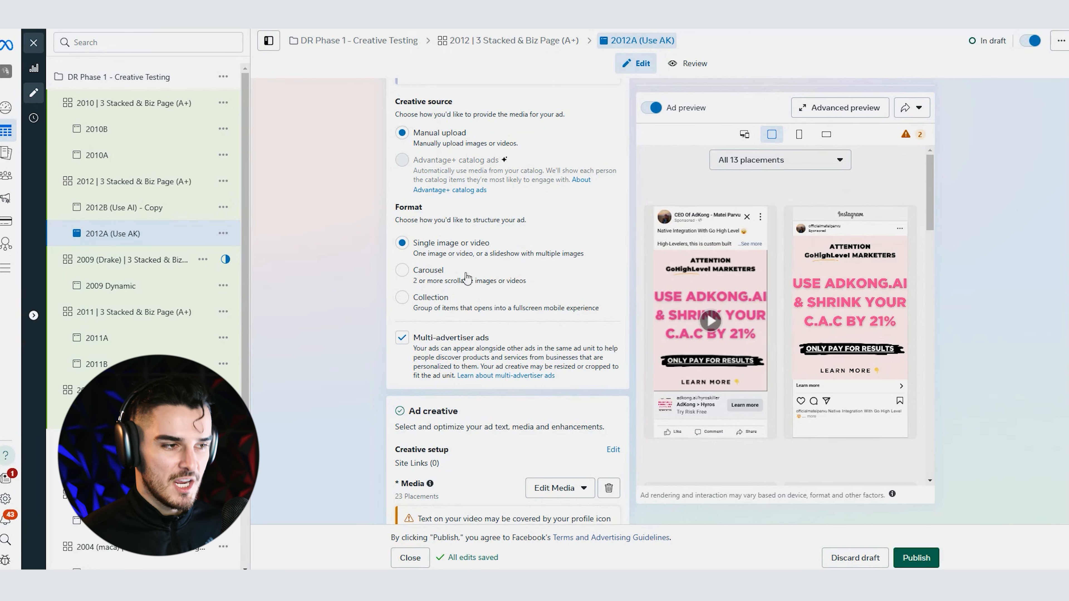
scroll(477, 259, "down", 8)
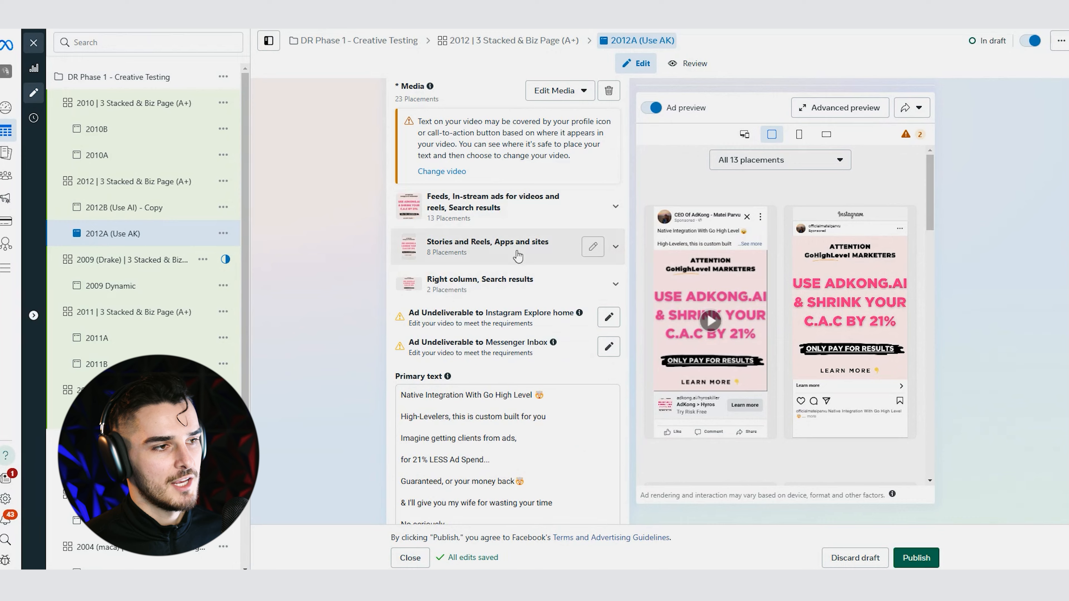
scroll(459, 253, "down", 4)
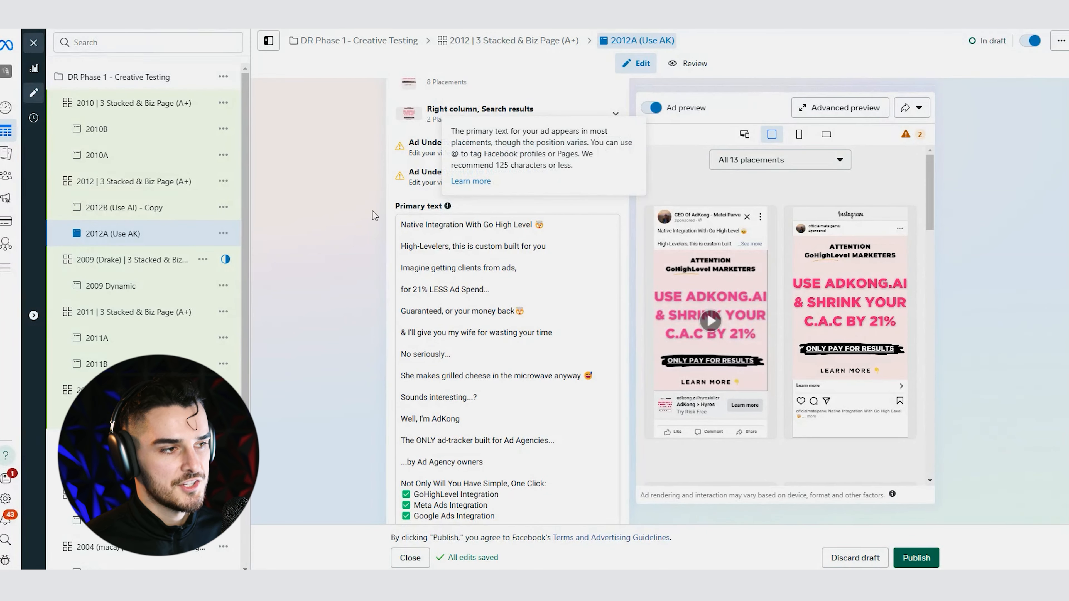
Examine the opening line of ad 2012A's primary text, "Native Integration With Go High Level"
scroll(376, 194, "down", 3)
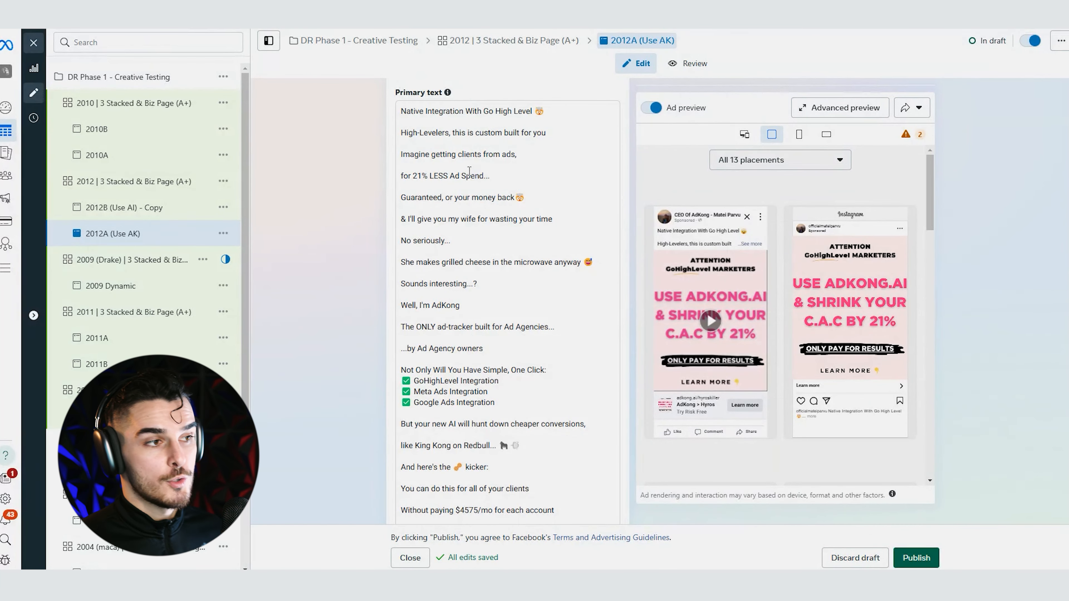
left_click_drag(406, 111, 469, 125)
left_click(469, 125)
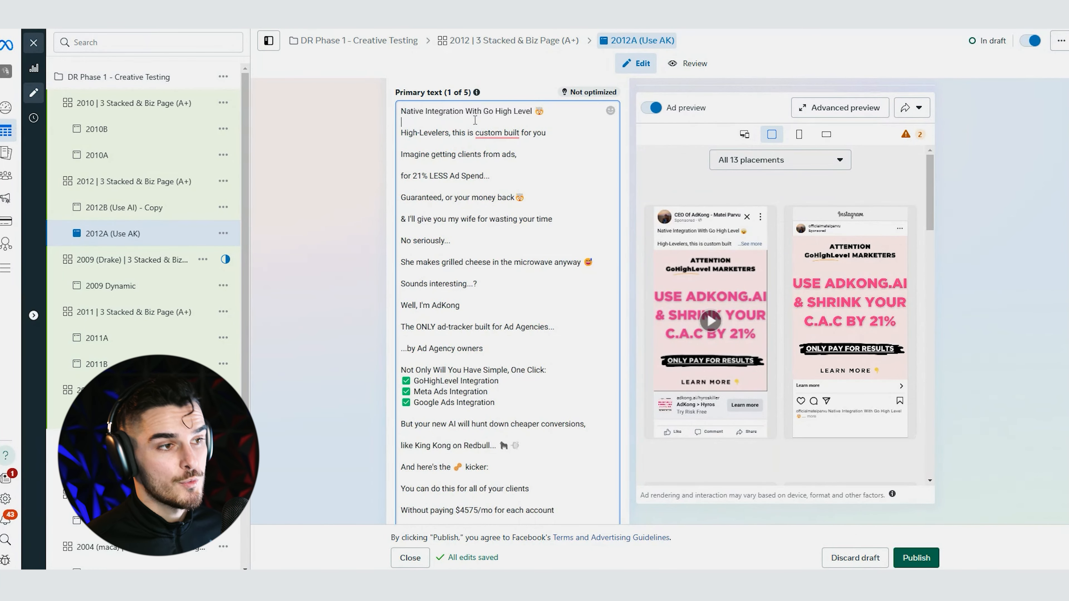
triple_click(476, 115)
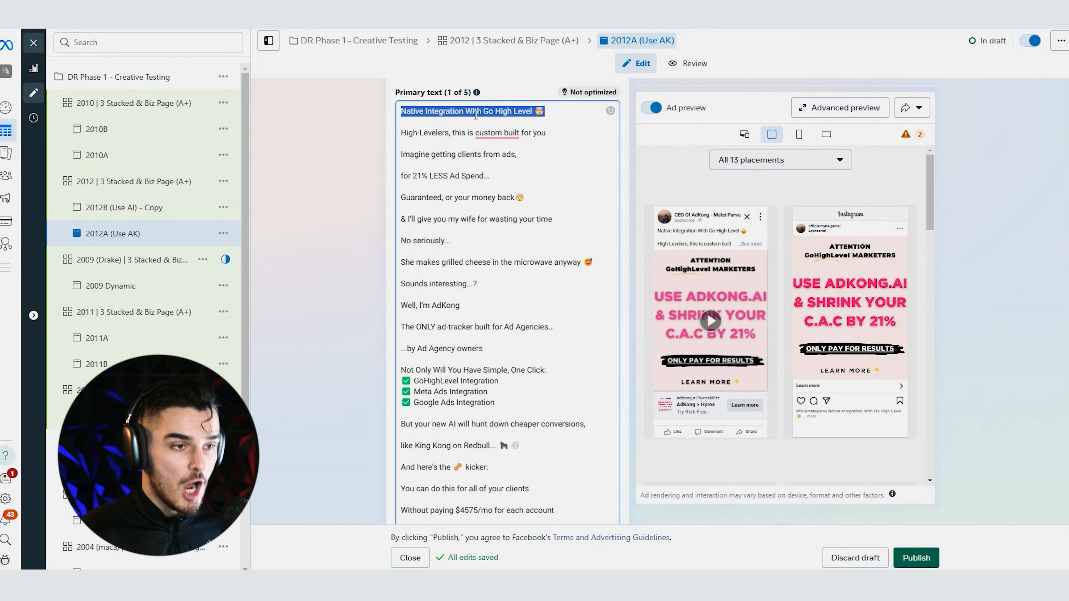
left_click(906, 113)
left_click(907, 113)
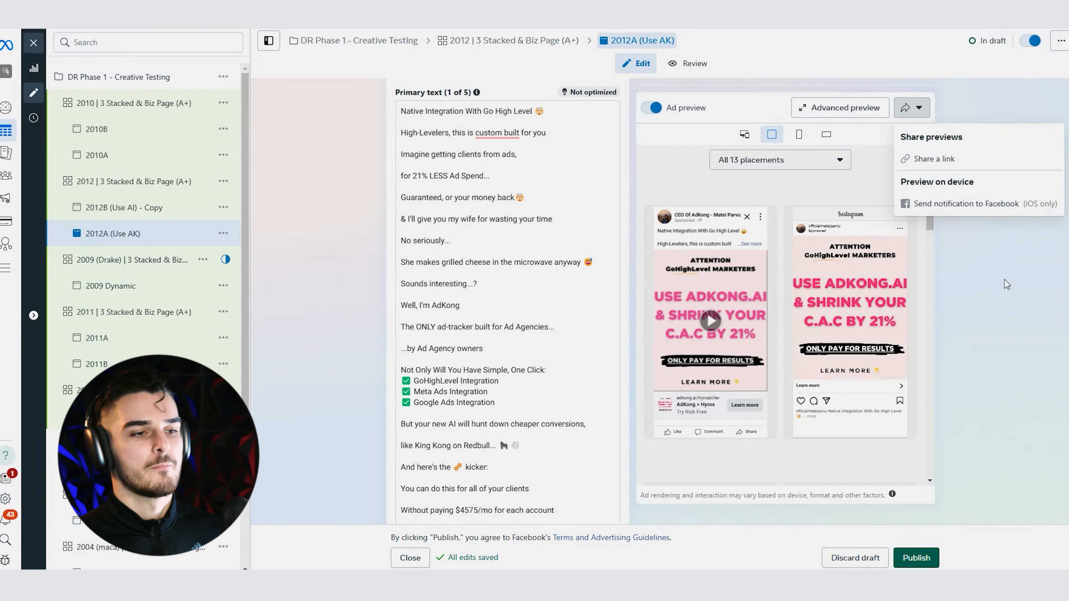
left_click(988, 286)
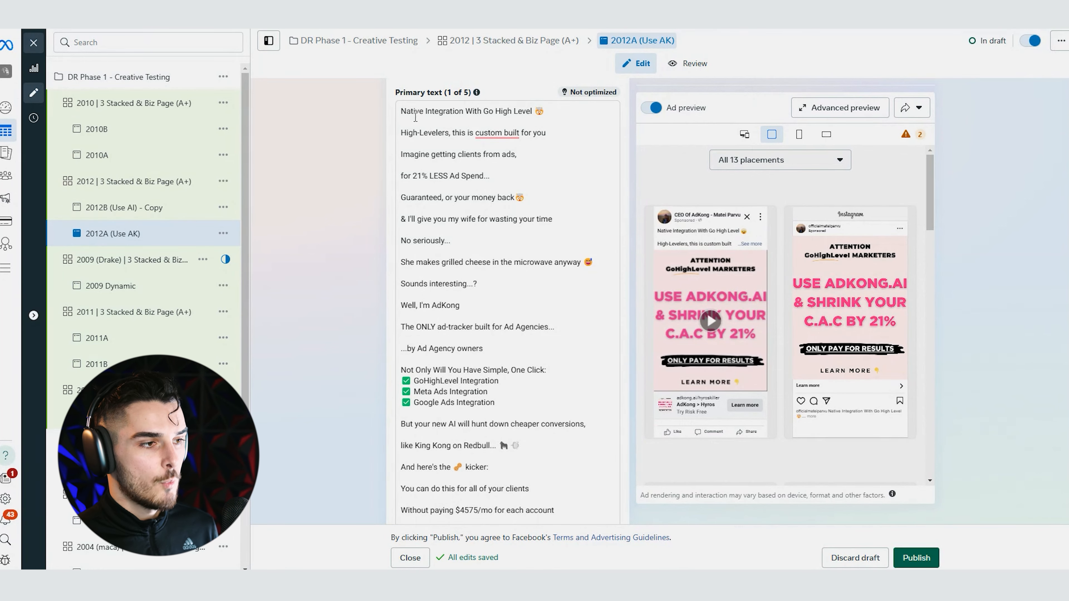
Read the rest of ad 2012A's primary text through to its closing signature
scroll(467, 168, "down", 4)
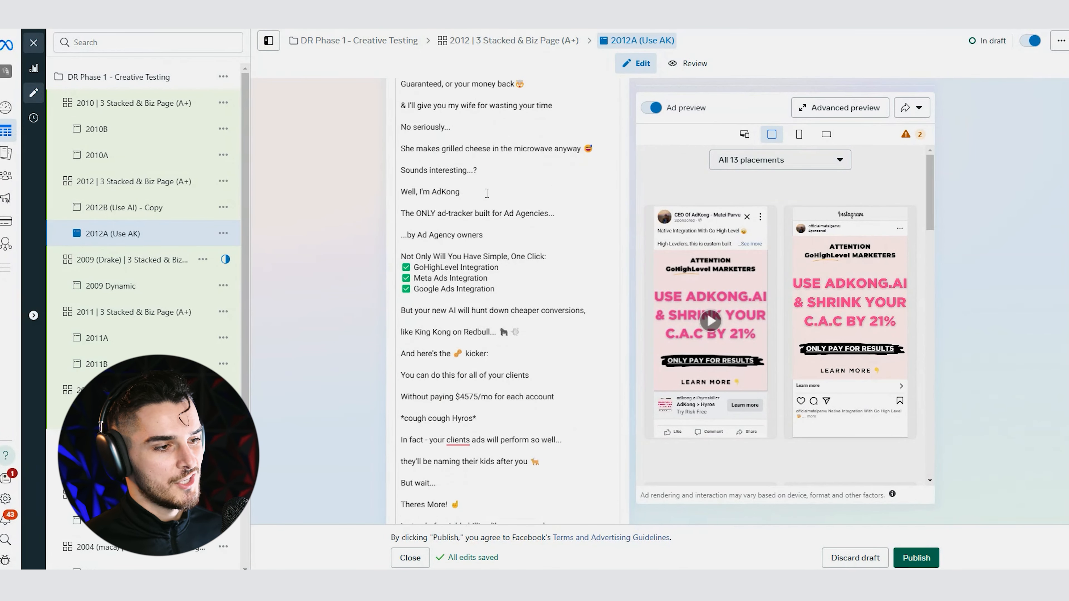
scroll(487, 193, "down", 12)
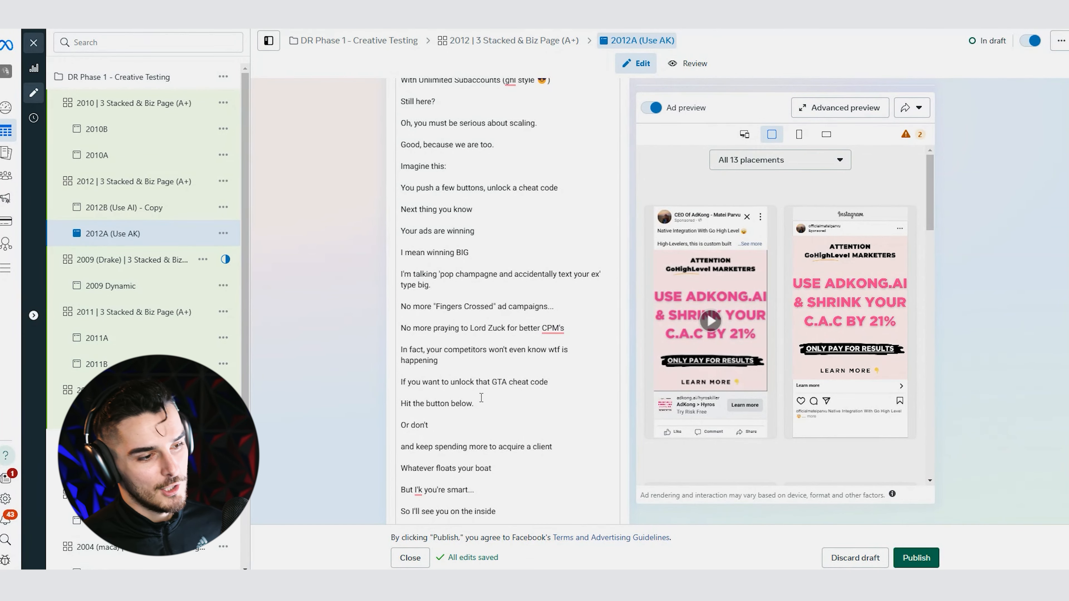
scroll(436, 443, "down", 3)
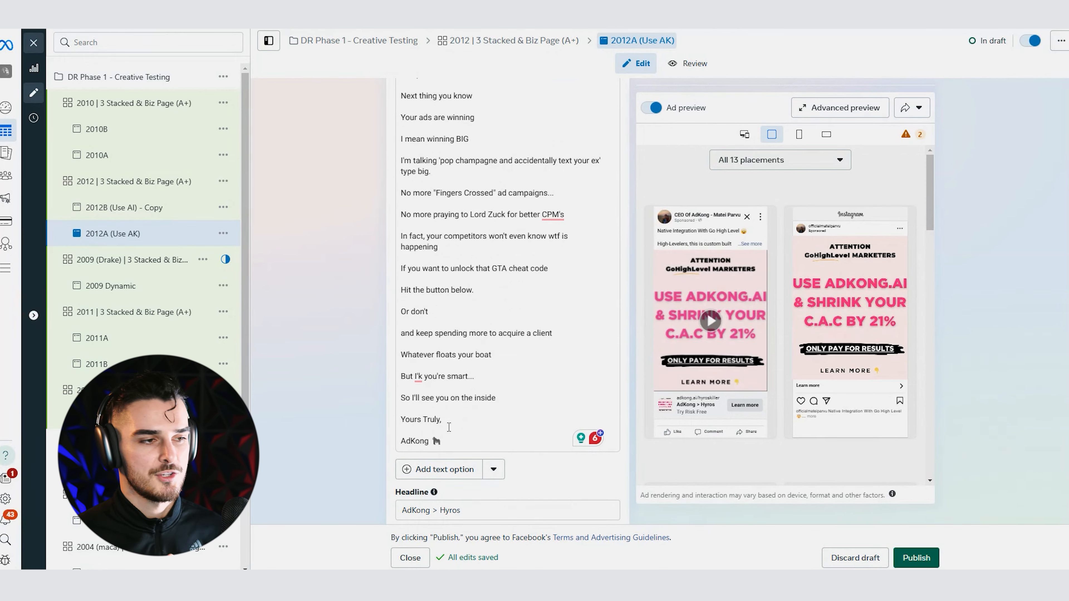
scroll(536, 232, "down", 2)
scroll(536, 233, "down", 2)
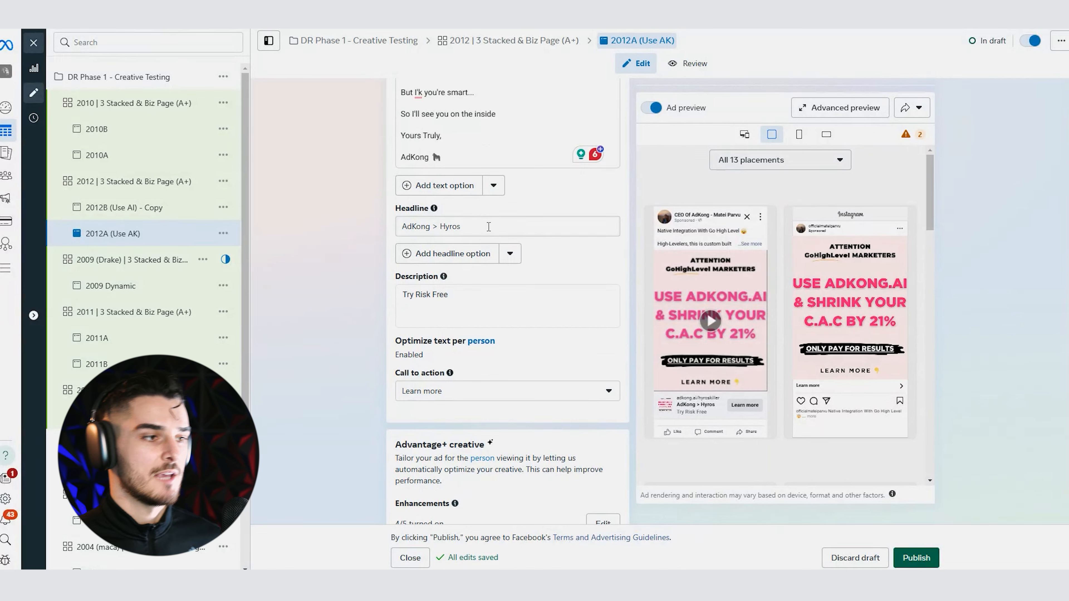
Examine the ad's headline "AdKong > Hyros" and its description "Try Risk Free"
left_click(493, 226)
left_click(496, 297)
left_click(527, 270)
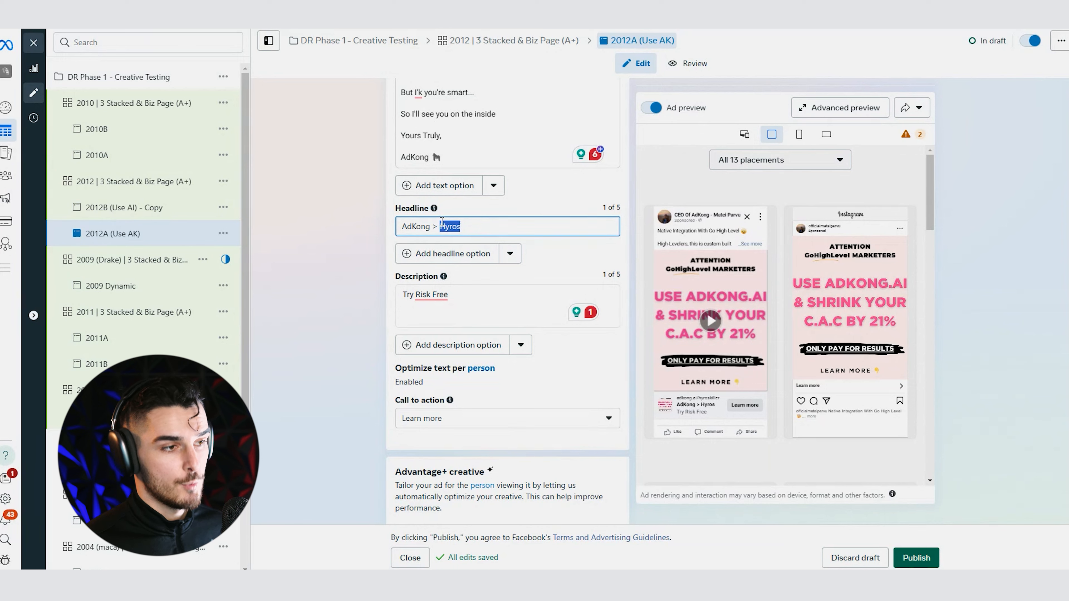
left_click(441, 222)
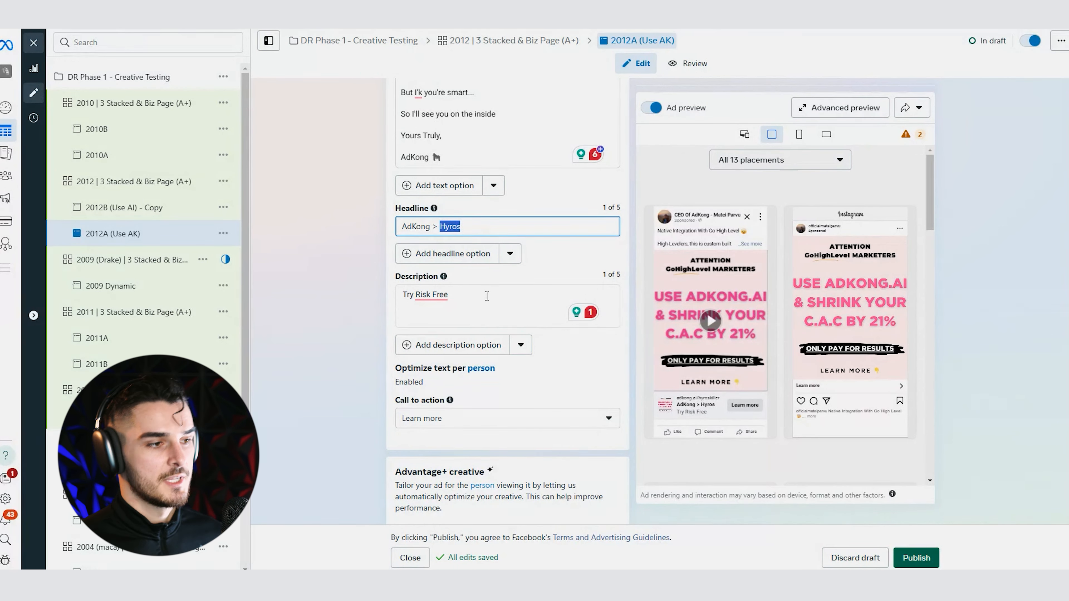
left_click(495, 301)
triple_click(496, 300)
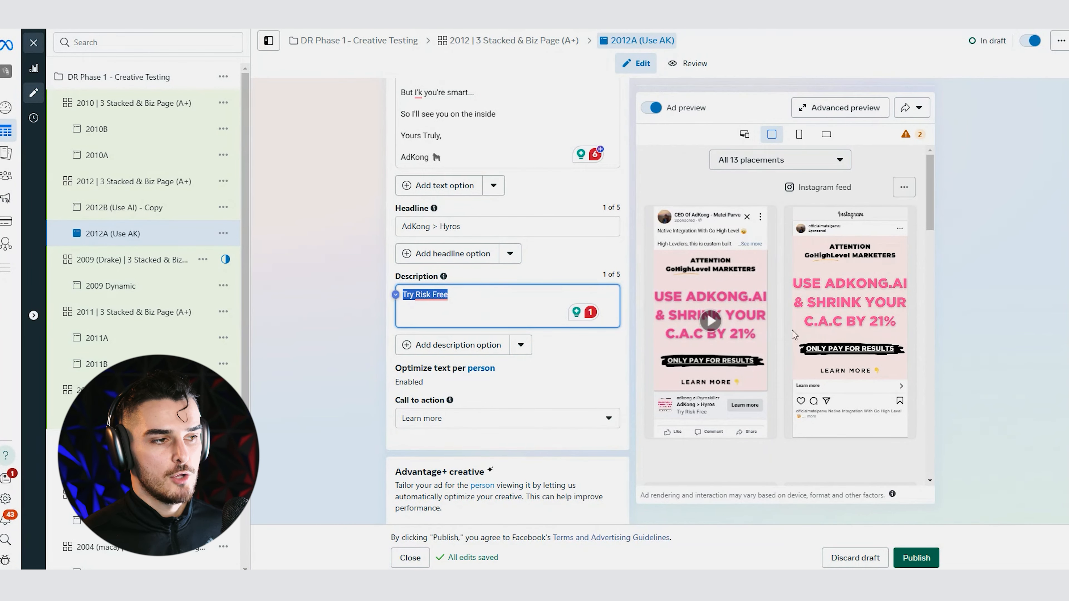
left_click(491, 206)
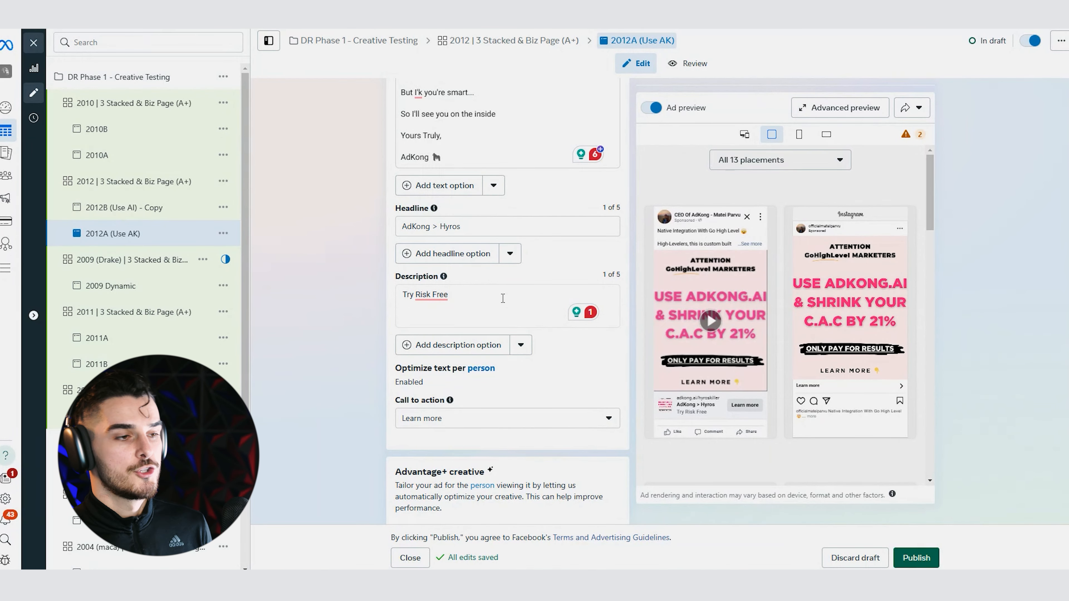
Review the Advantage+ creative enhancements for ad 2012A, including visual touch-ups, and close them without changes
scroll(502, 298, "down", 5)
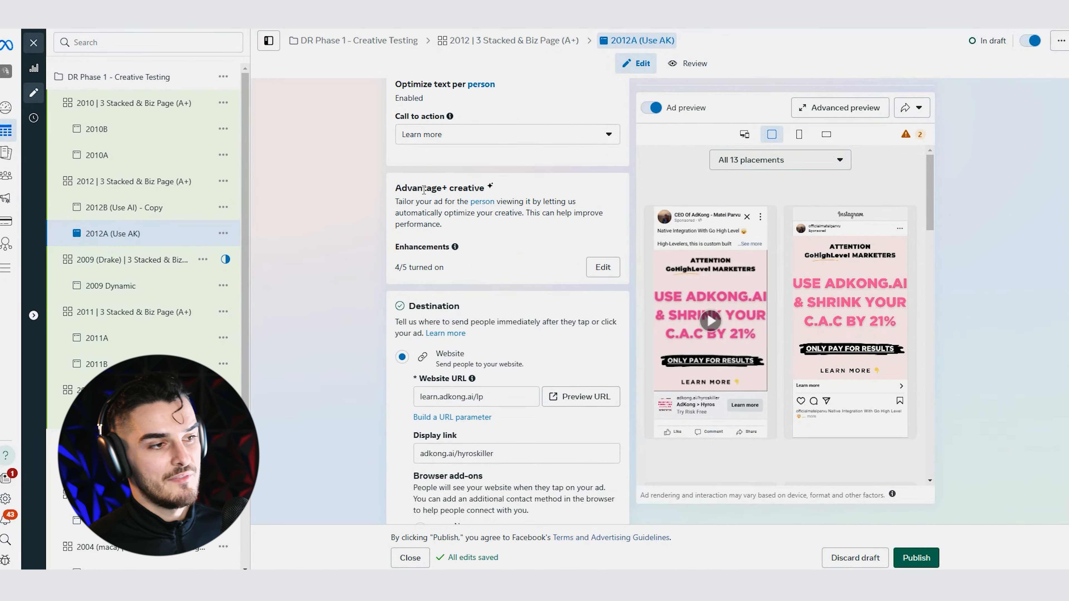
left_click_drag(423, 188, 448, 188)
left_click(603, 267)
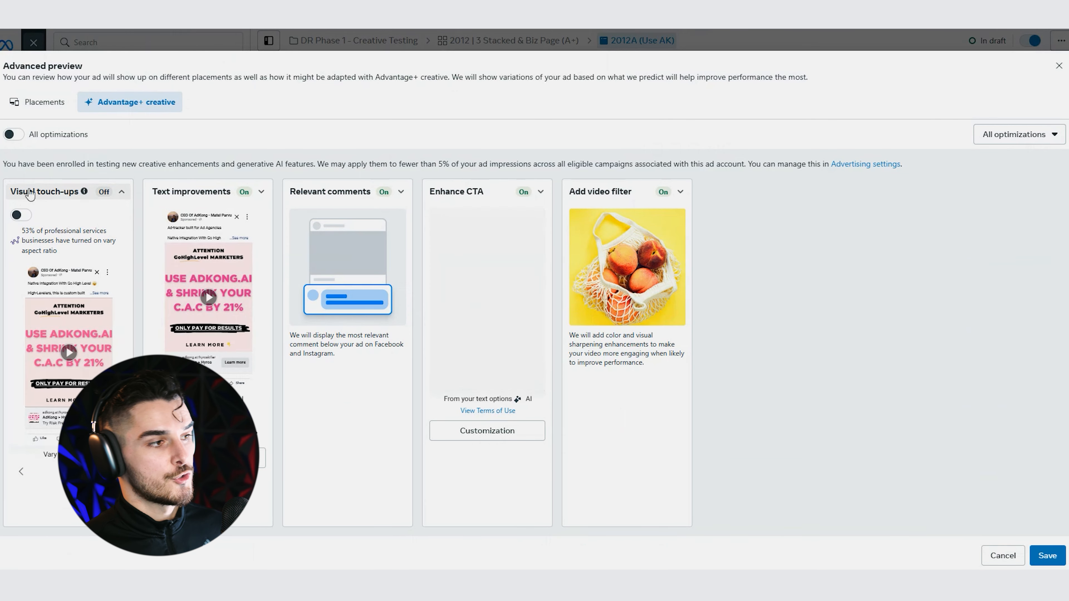
mouse_move(84, 195)
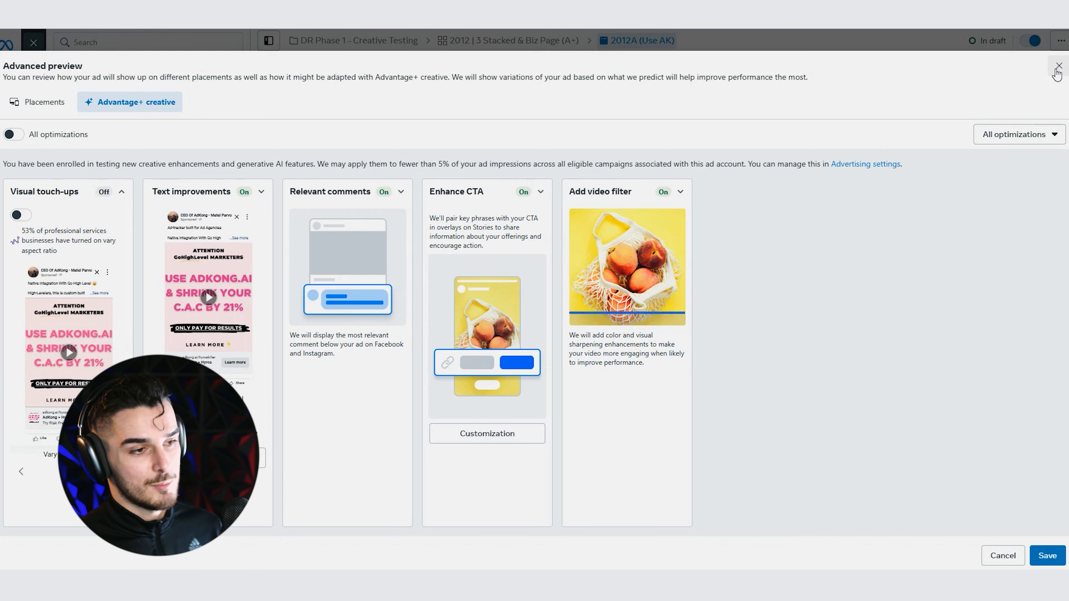
left_click(1059, 66)
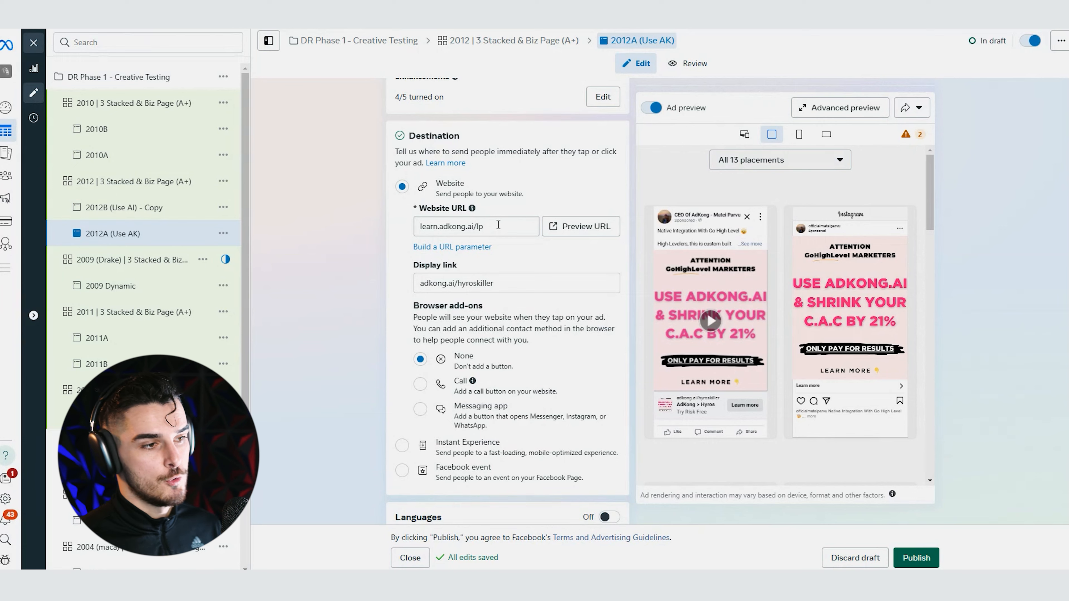
Try the display link adkong.ai/betterads for ad 2012A's website destination
scroll(498, 225, "down", 1)
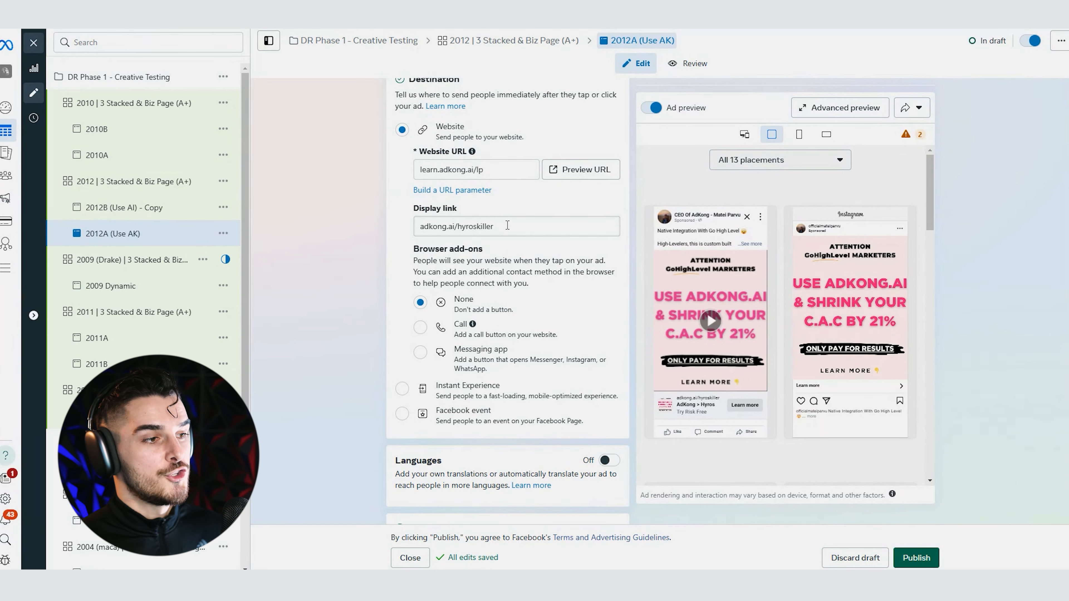
double_click(498, 232)
type("betterads")
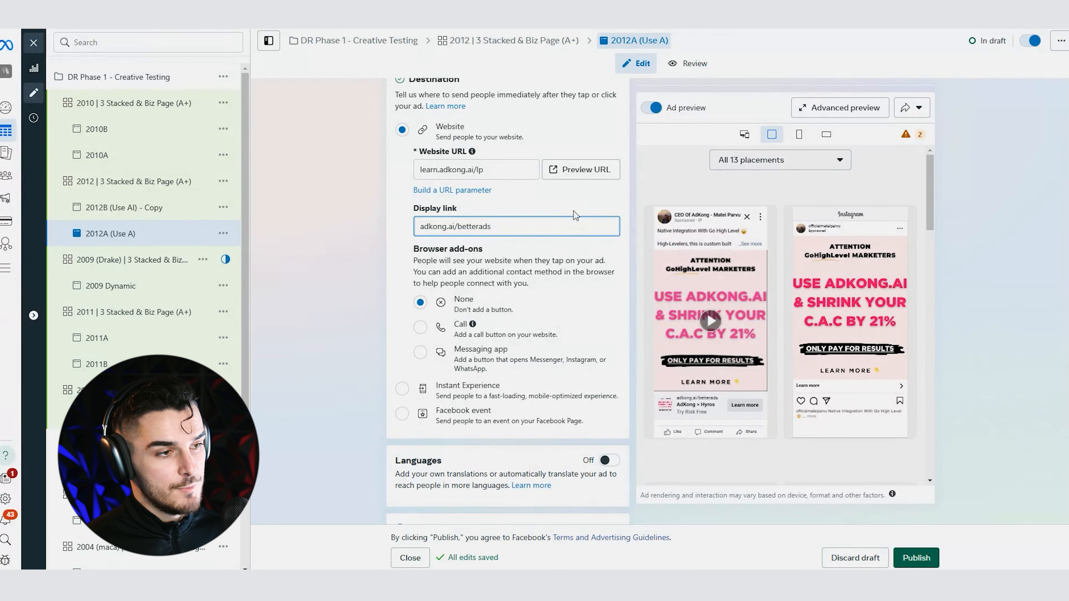
Examine ad 2012A's browser add-ons, languages, tracking events and URL parameters
scroll(525, 230, "down", 1)
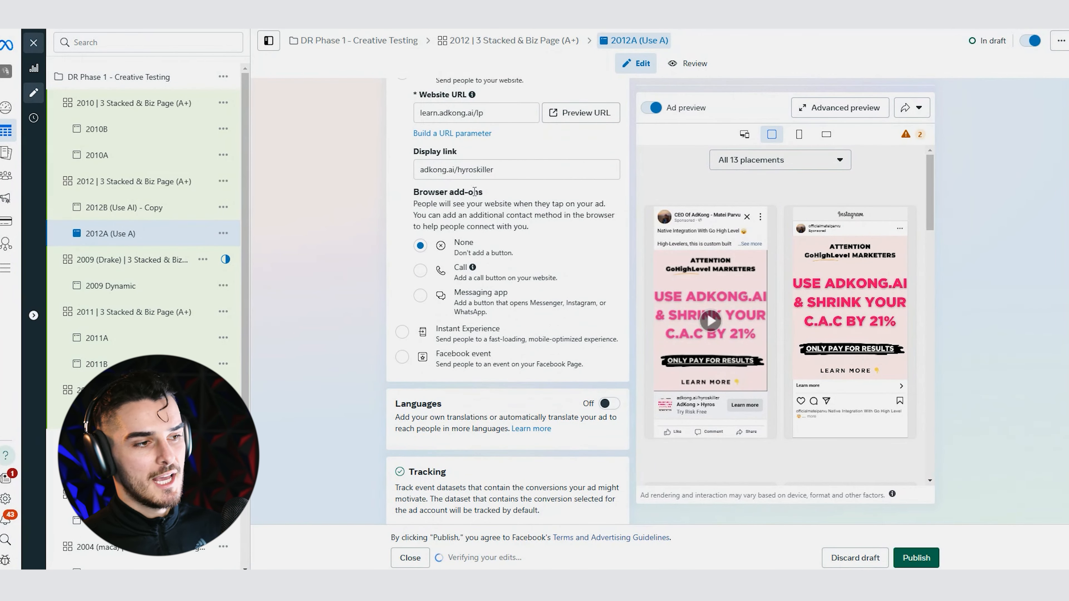
mouse_move(473, 269)
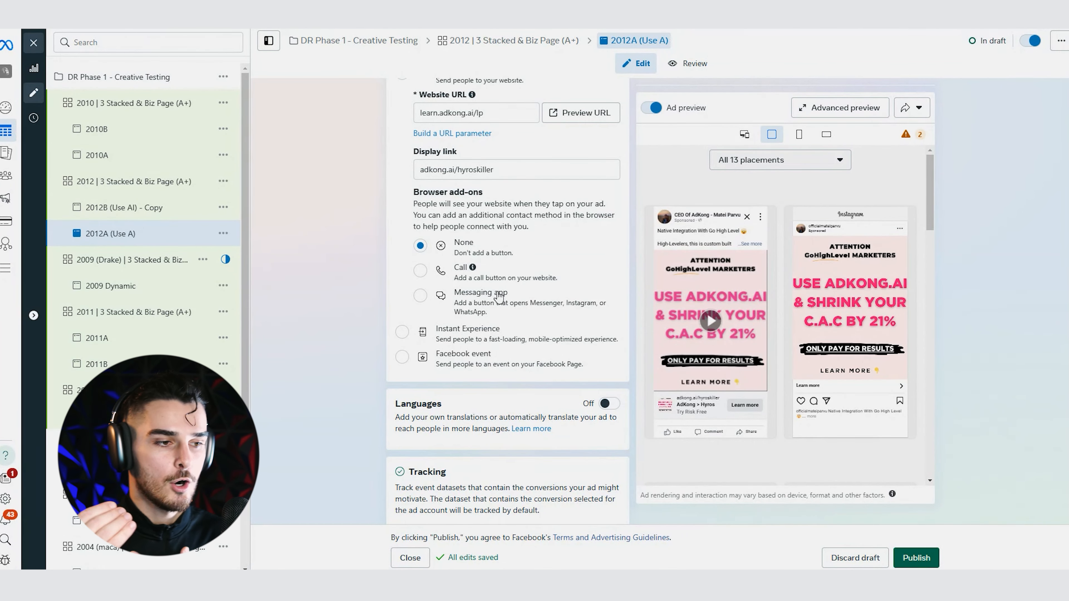
scroll(505, 303, "down", 5)
scroll(520, 320, "down", 2)
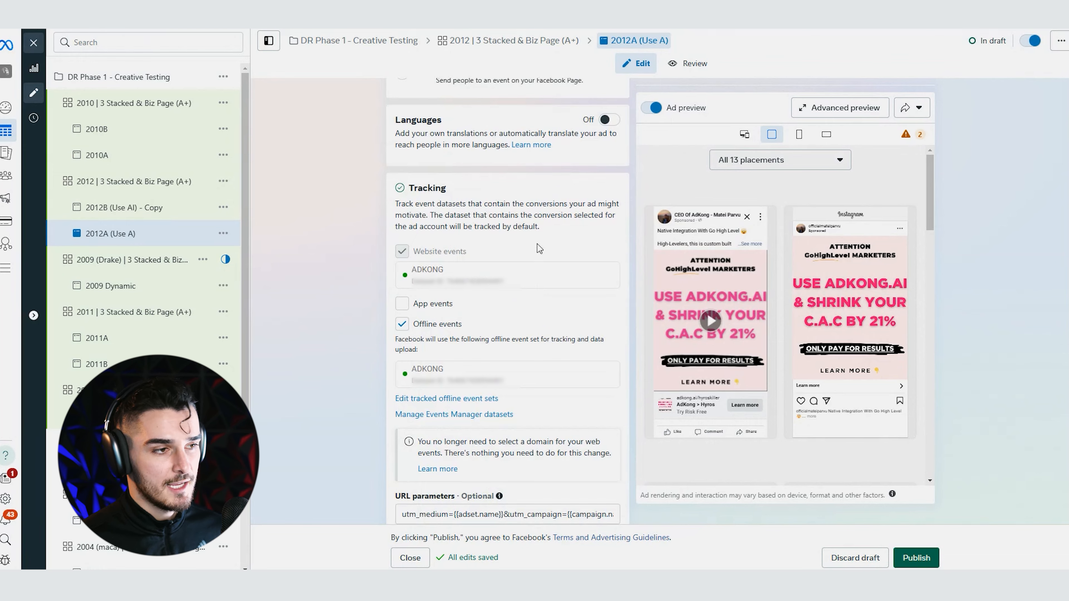
scroll(522, 216, "down", 2)
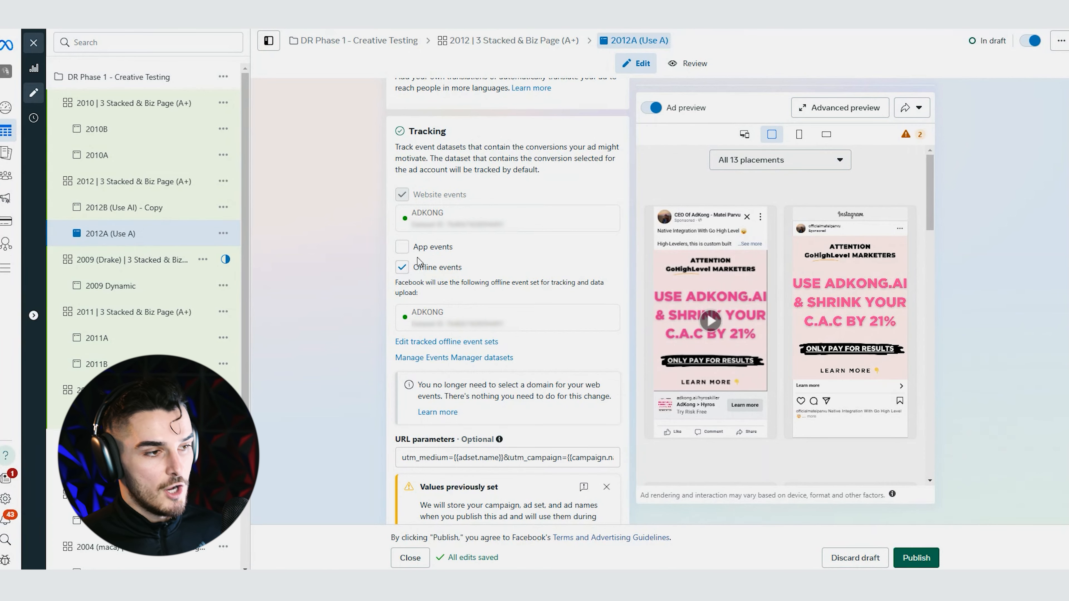
scroll(438, 287, "down", 3)
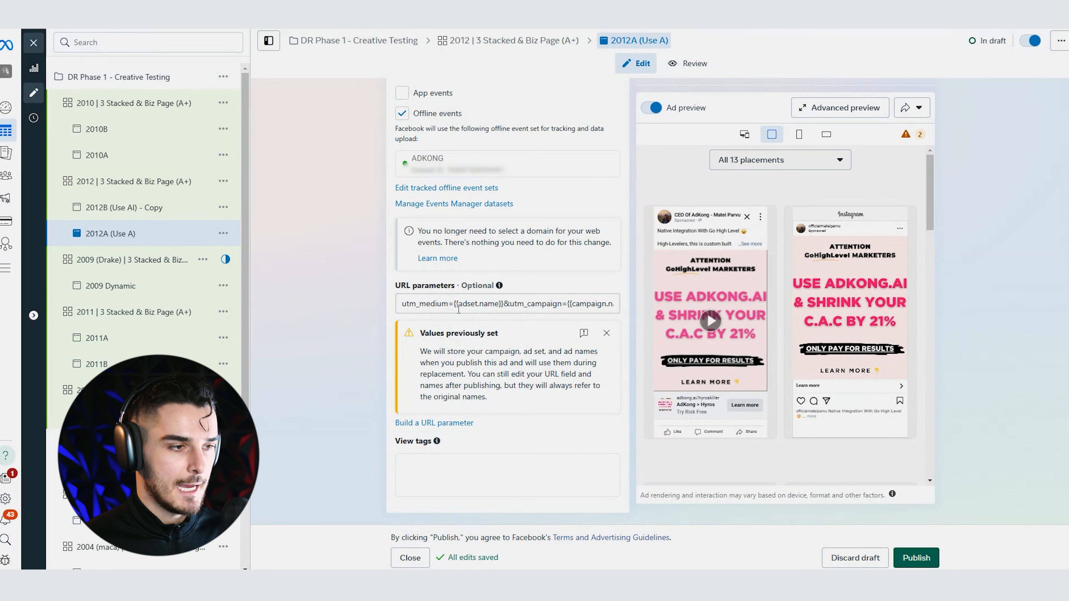
scroll(458, 310, "up", 10)
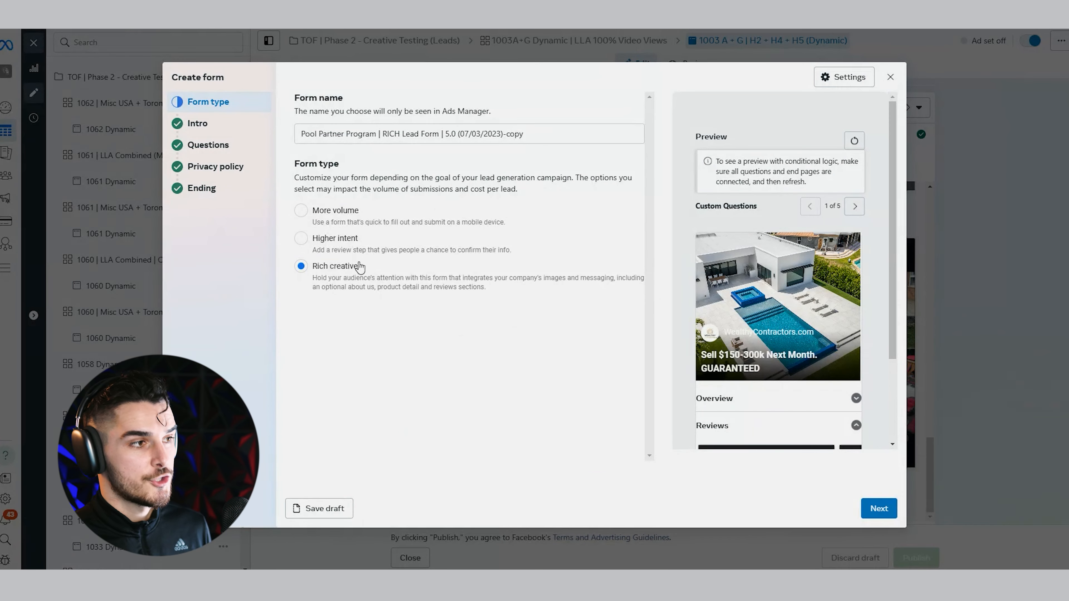
Examine the Pool Partner Program lead form's intro: headline, overview, benefits, social proof reviews and incentives
left_click(198, 123)
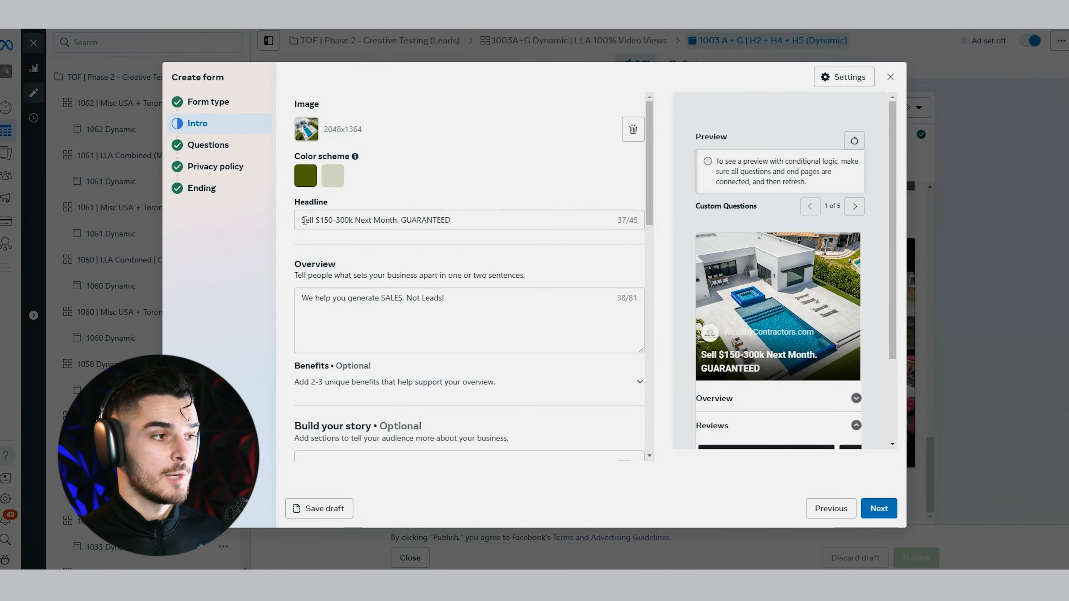
left_click_drag(305, 218, 451, 222)
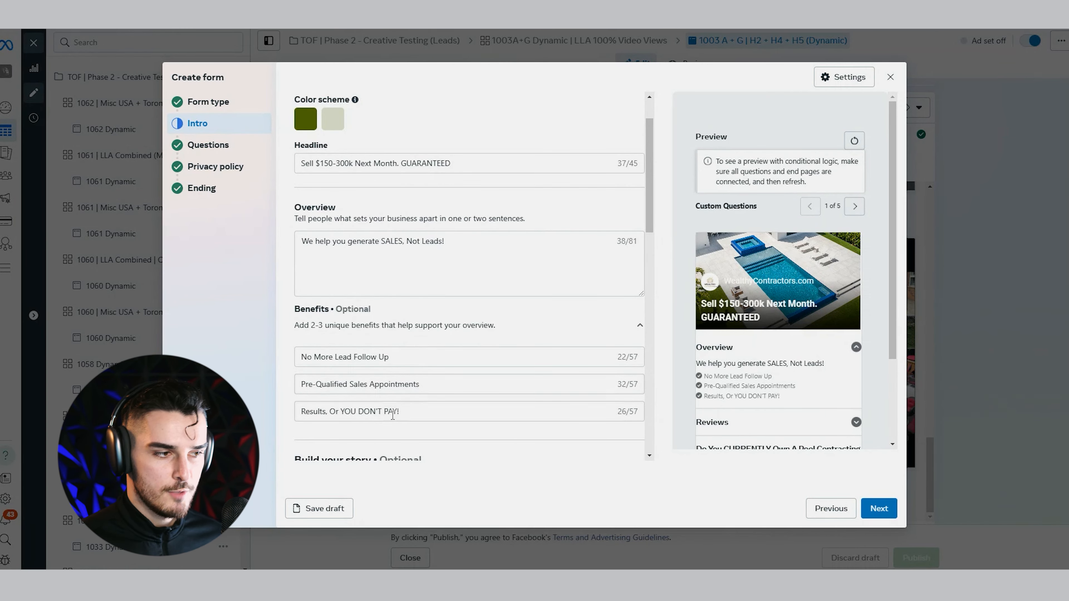
scroll(428, 396, "down", 6)
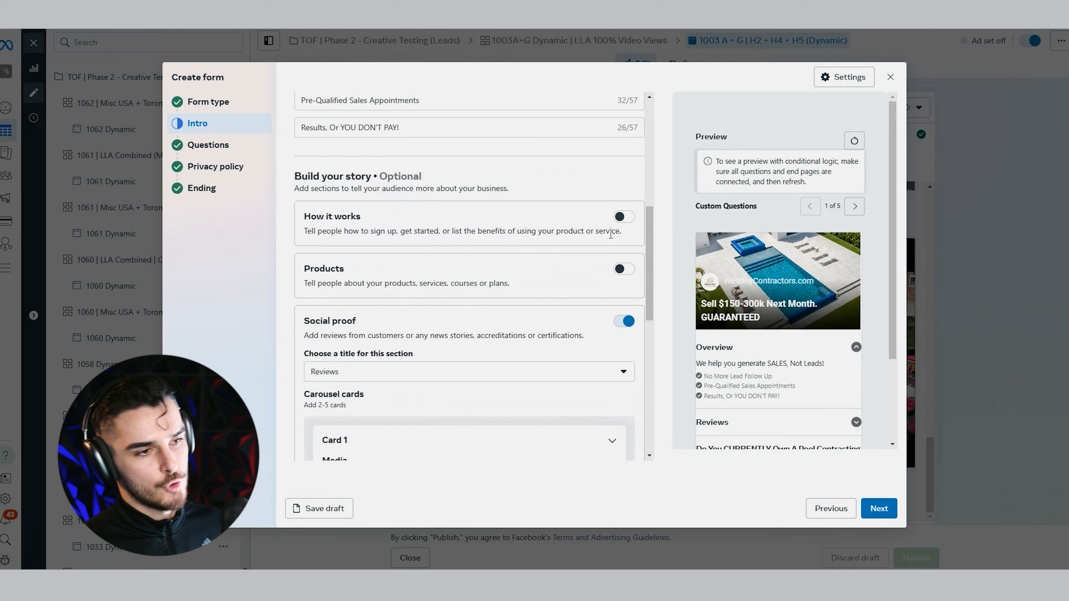
scroll(591, 268, "down", 4)
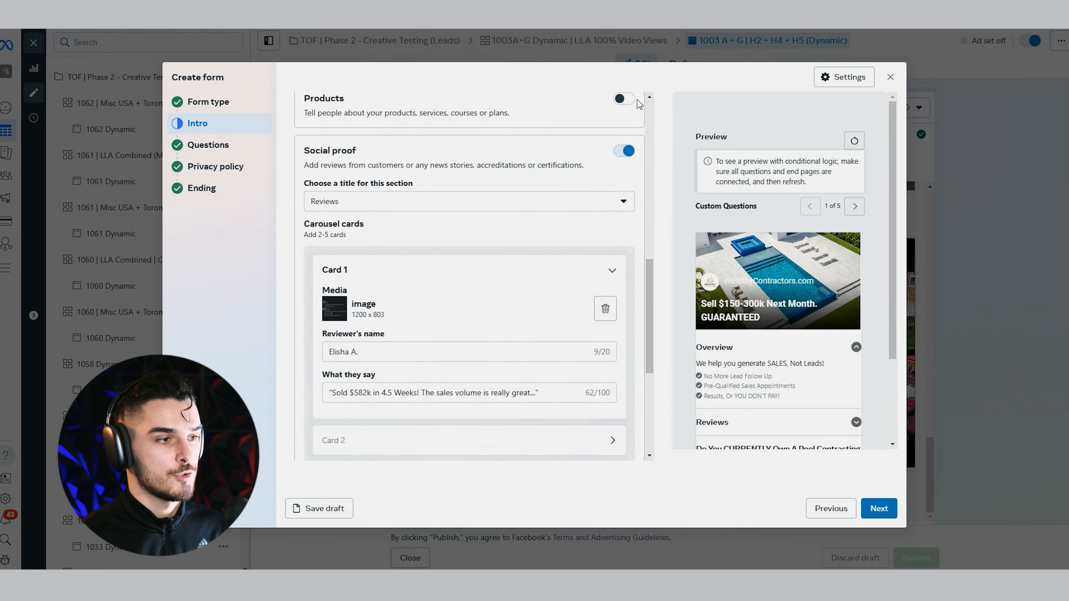
scroll(634, 255, "down", 6)
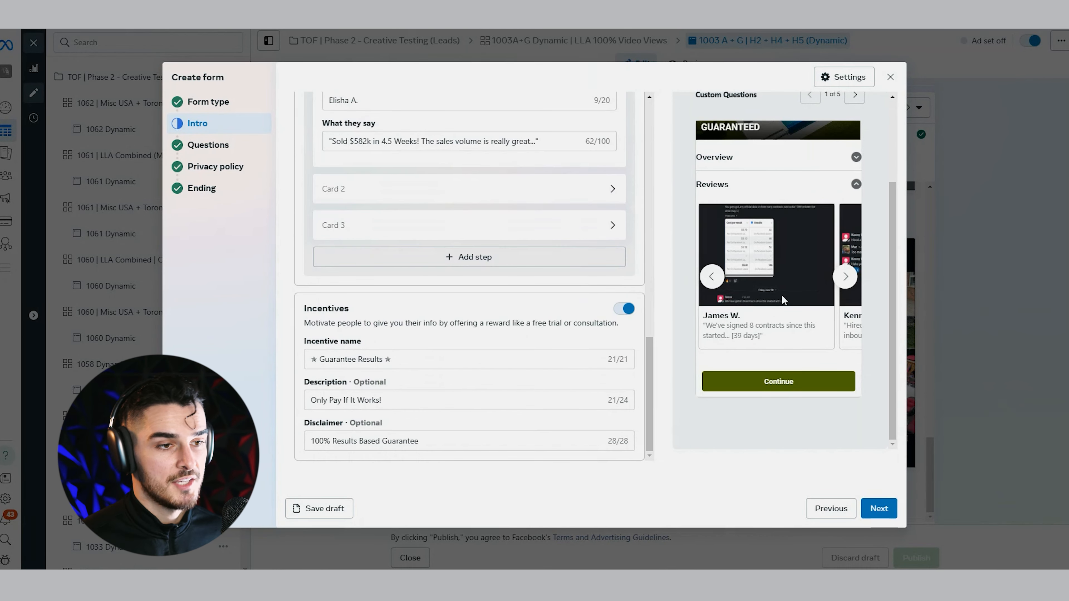
left_click(846, 277)
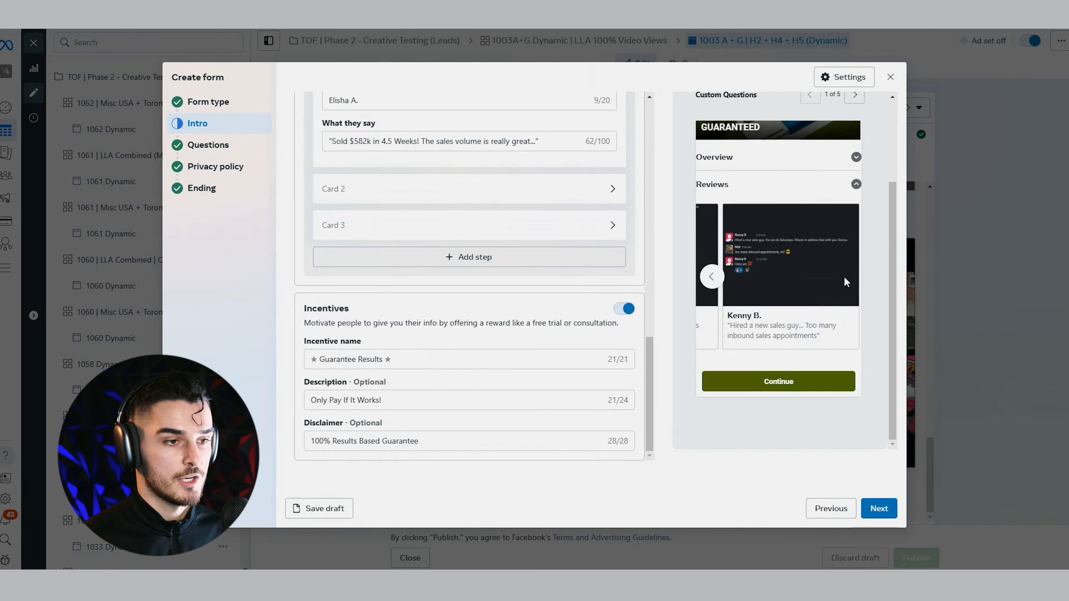
scroll(756, 308, "down", 4)
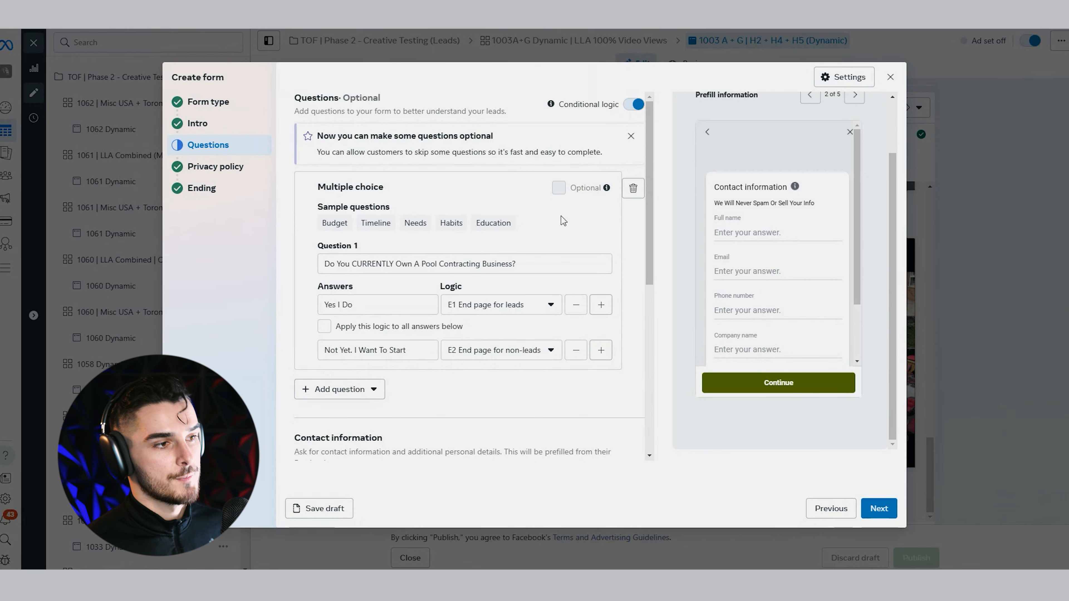
Examine the lead form's multiple-choice question logic, requested contact information and end page for leads
scroll(533, 264, "down", 1)
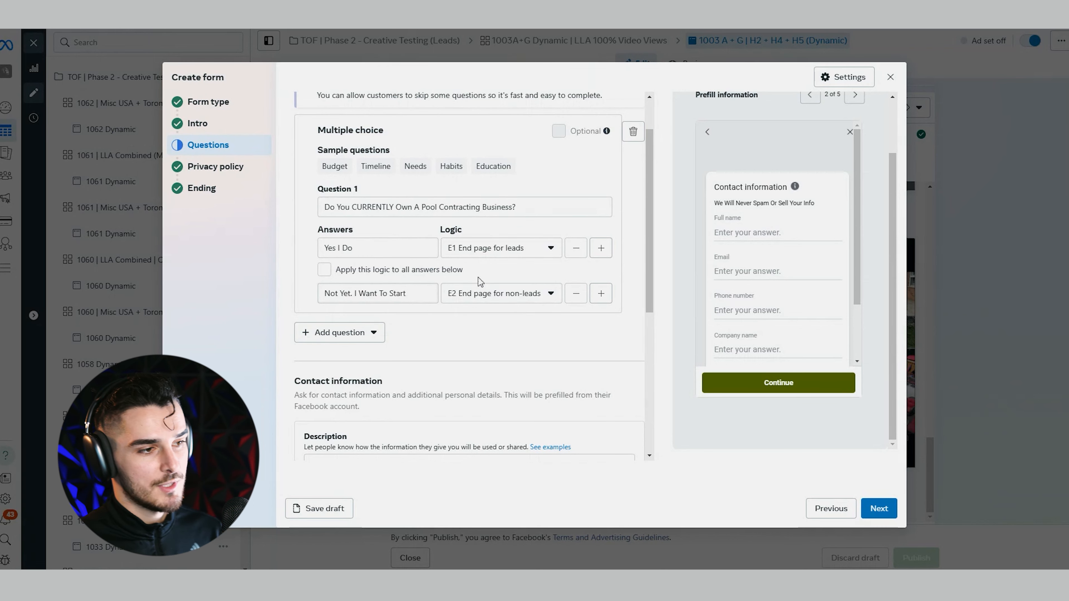
scroll(487, 298, "down", 5)
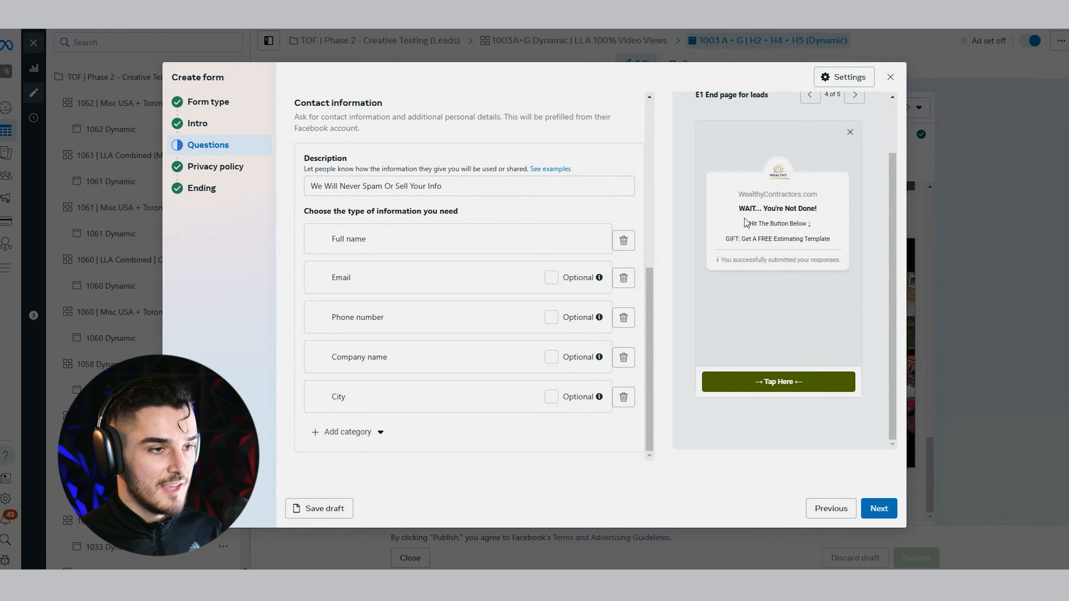
left_click(827, 243)
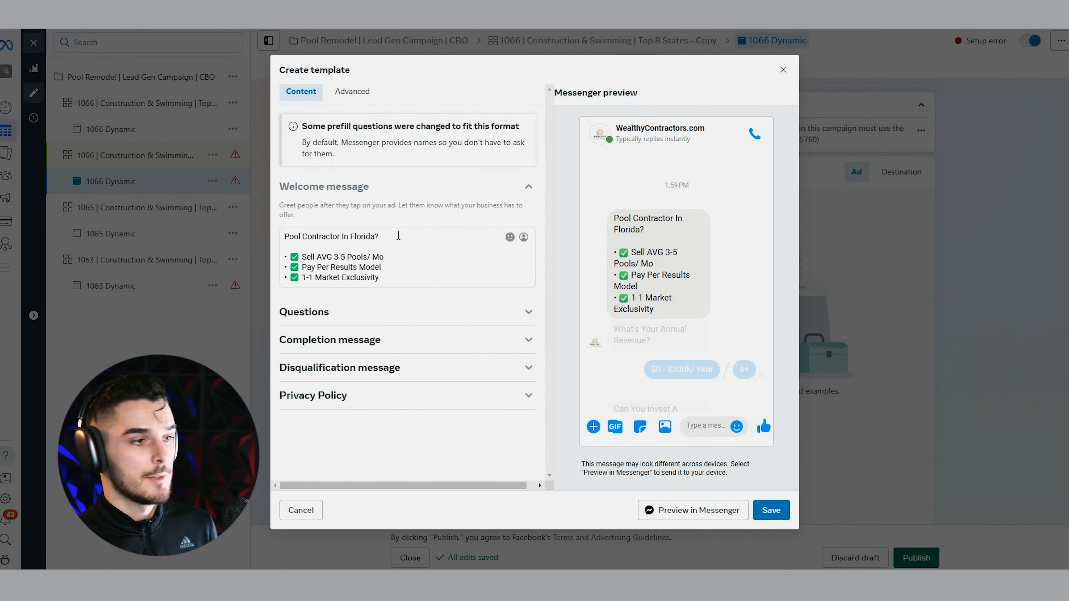
Examine the Messenger template's welcome message and the annual revenue question with its answer routing
left_click_drag(402, 278, 287, 237)
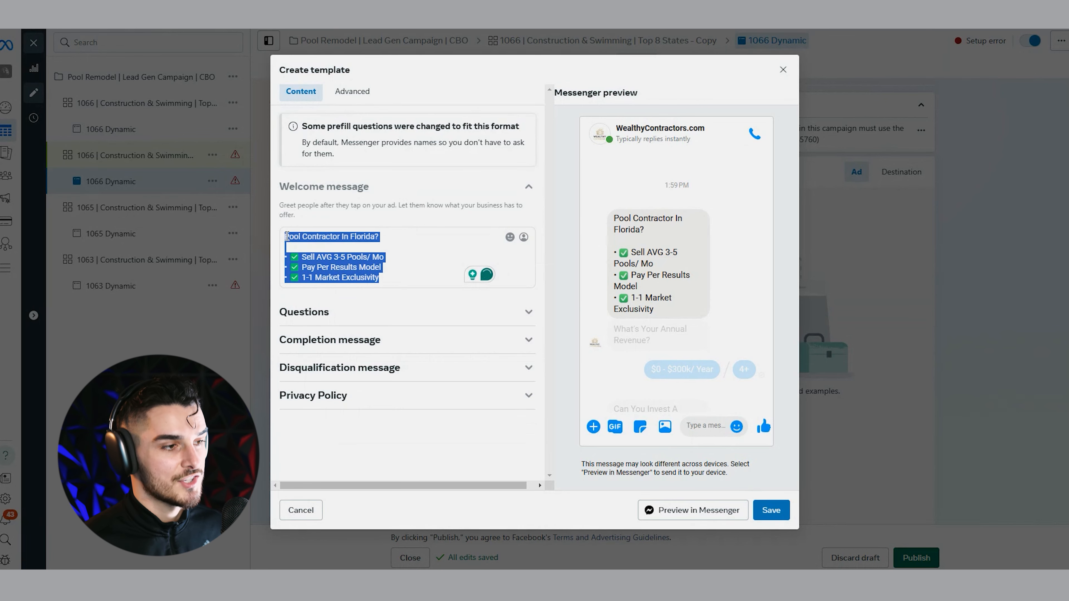
left_click(349, 312)
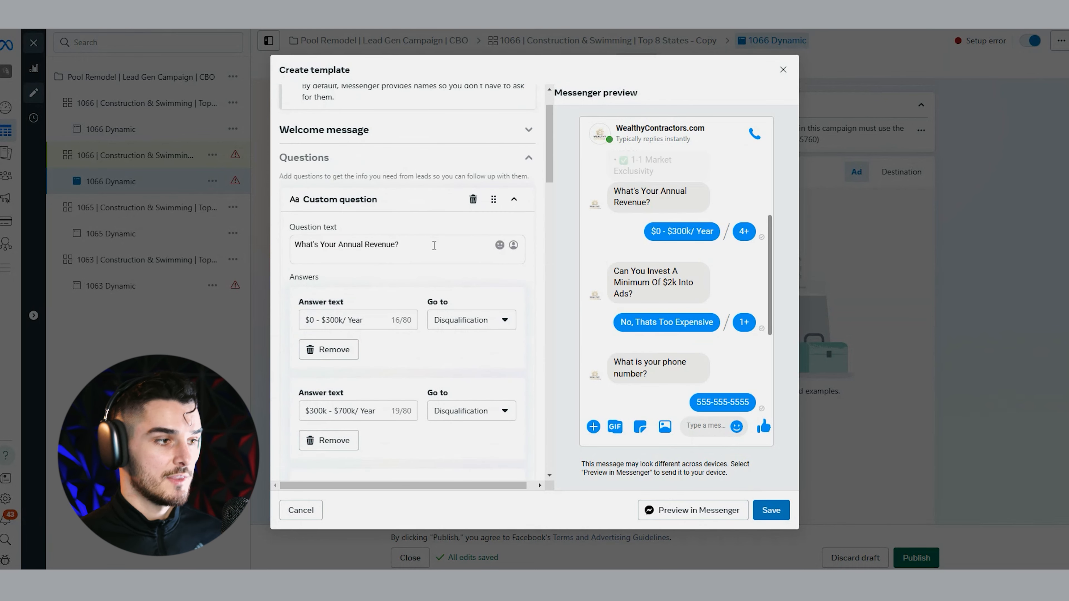
scroll(434, 246, "down", 1)
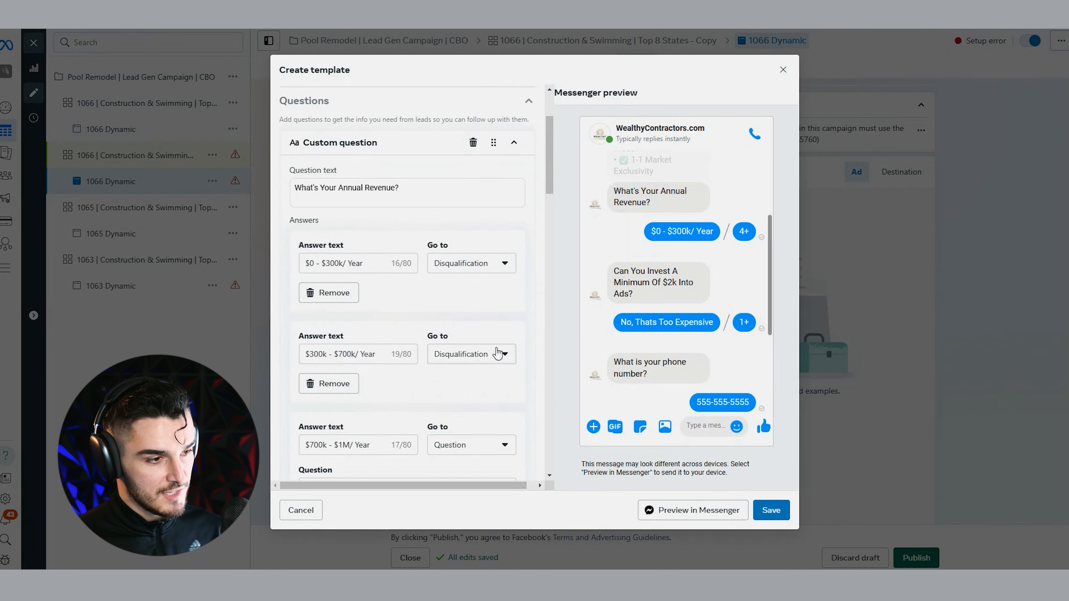
scroll(497, 356, "down", 1)
scroll(449, 363, "down", 6)
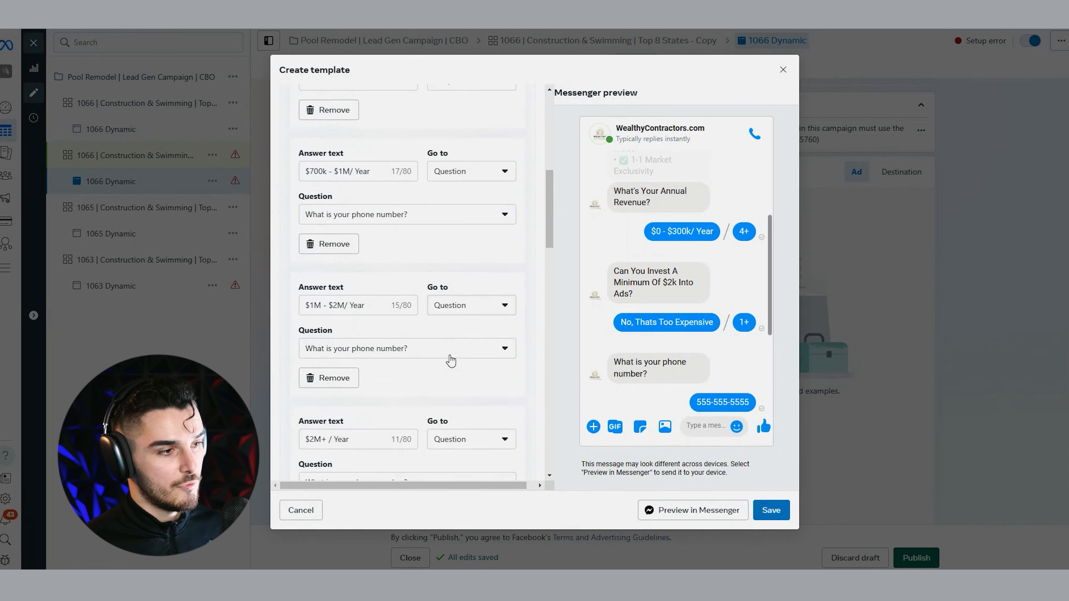
Examine the template's ad investment, phone number, company name and work email questions, then open the completion message
scroll(379, 341, "down", 7)
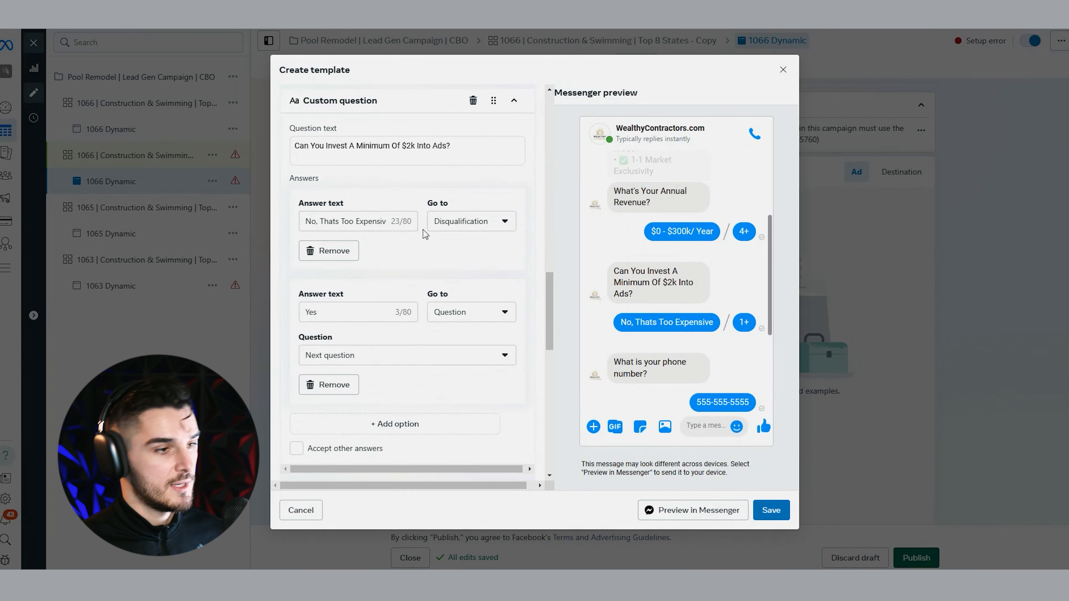
scroll(446, 240, "down", 3)
scroll(445, 240, "down", 2)
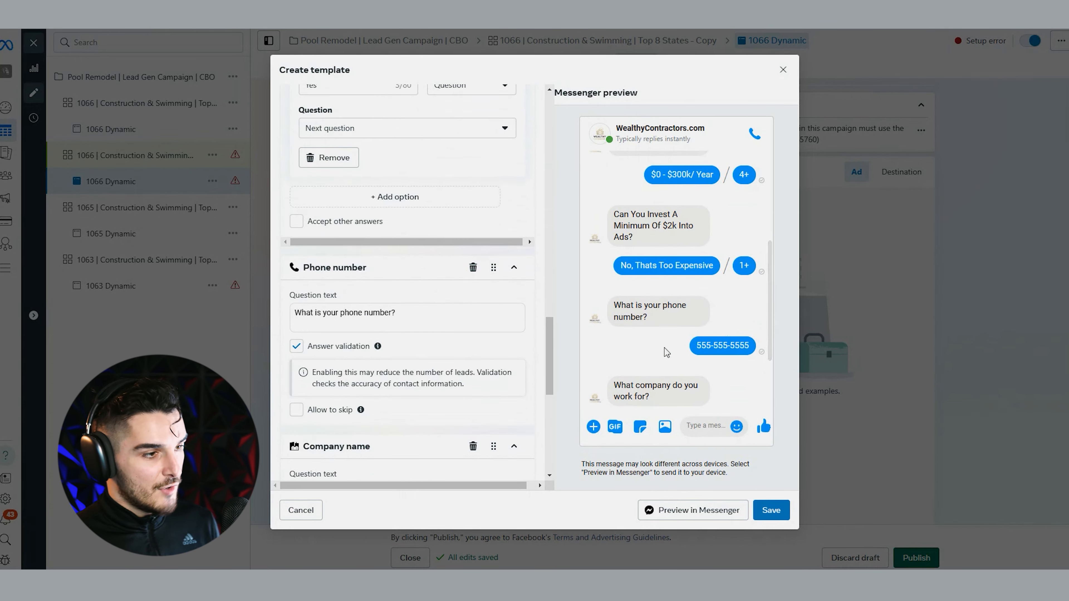
scroll(459, 314, "down", 5)
scroll(459, 314, "down", 3)
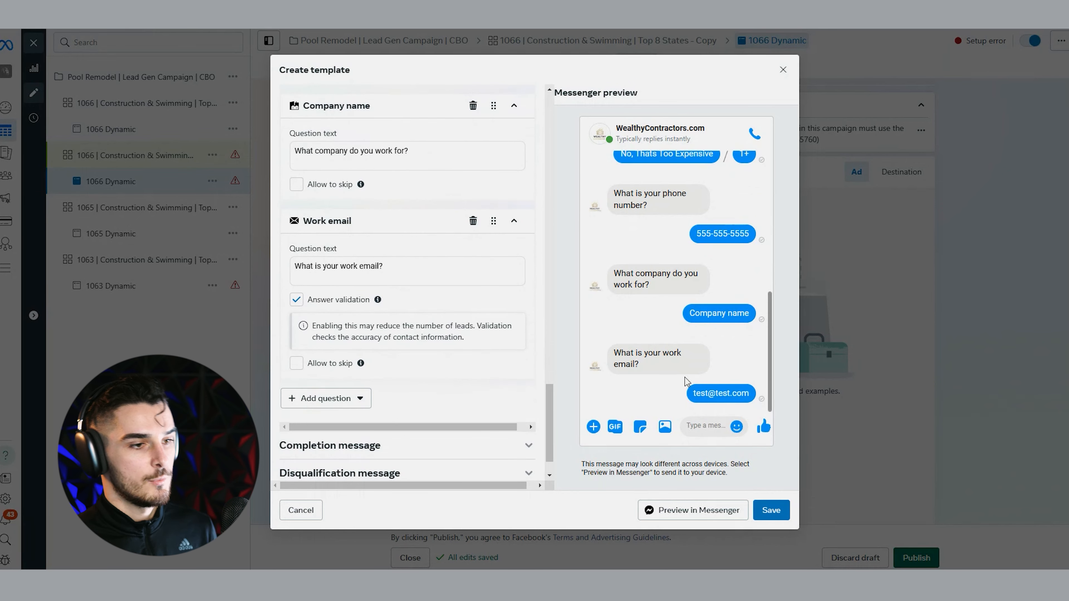
left_click(354, 444)
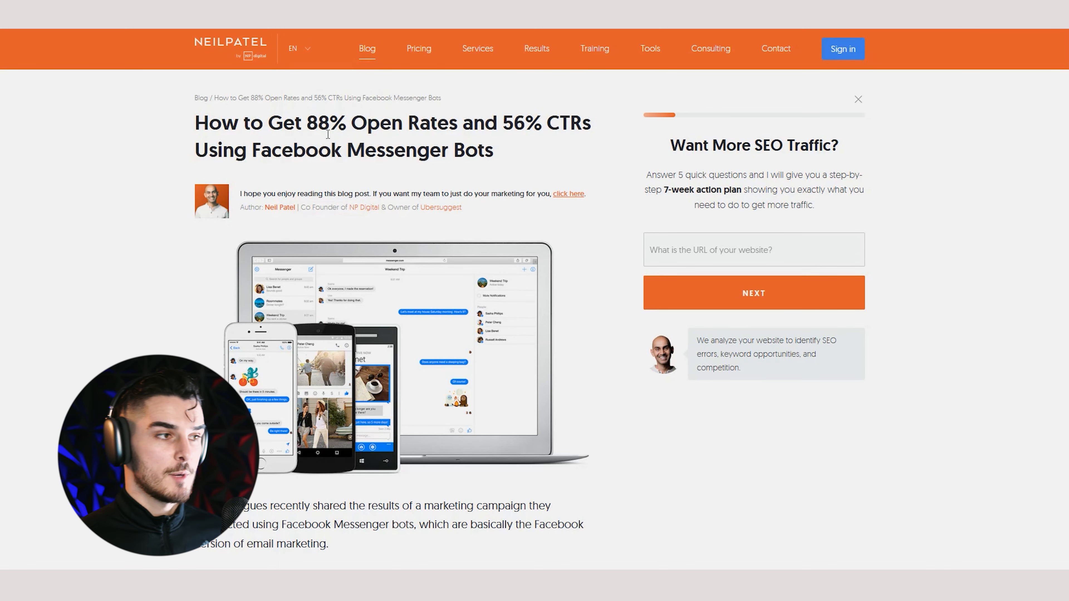
Read the open rate and CTR figures in the headline of Neil Patel's Facebook Messenger bots article
left_click_drag(308, 123, 591, 131)
left_click(467, 128)
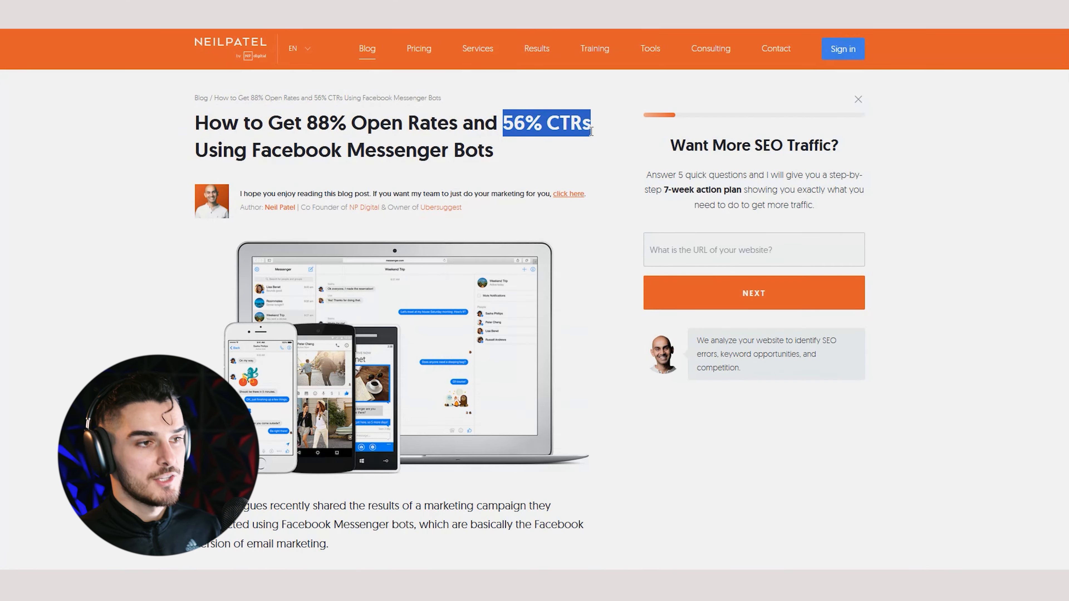
left_click(591, 132)
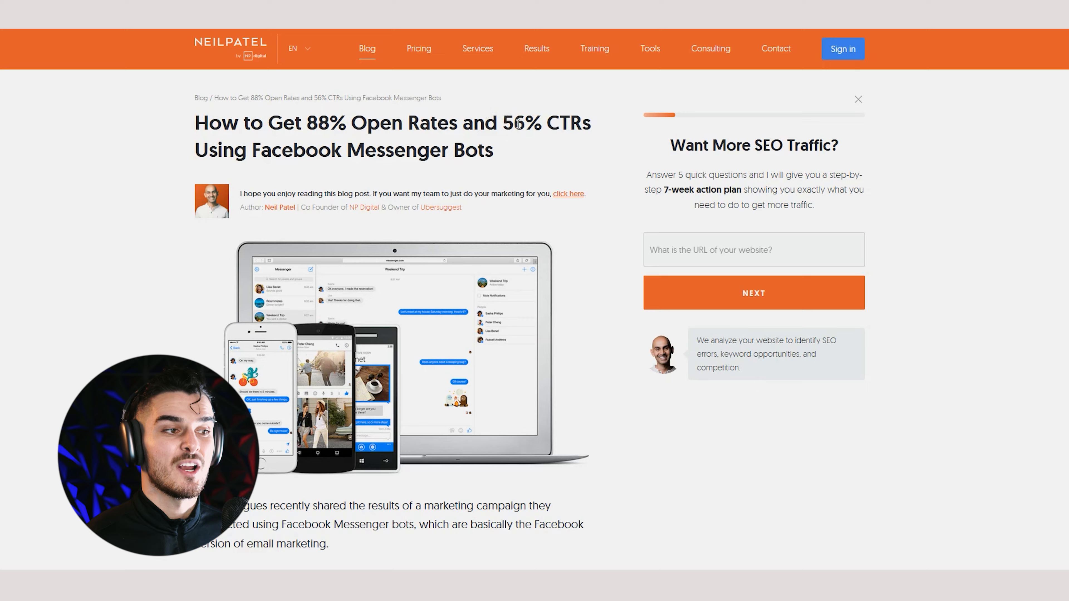
left_click_drag(503, 124, 599, 136)
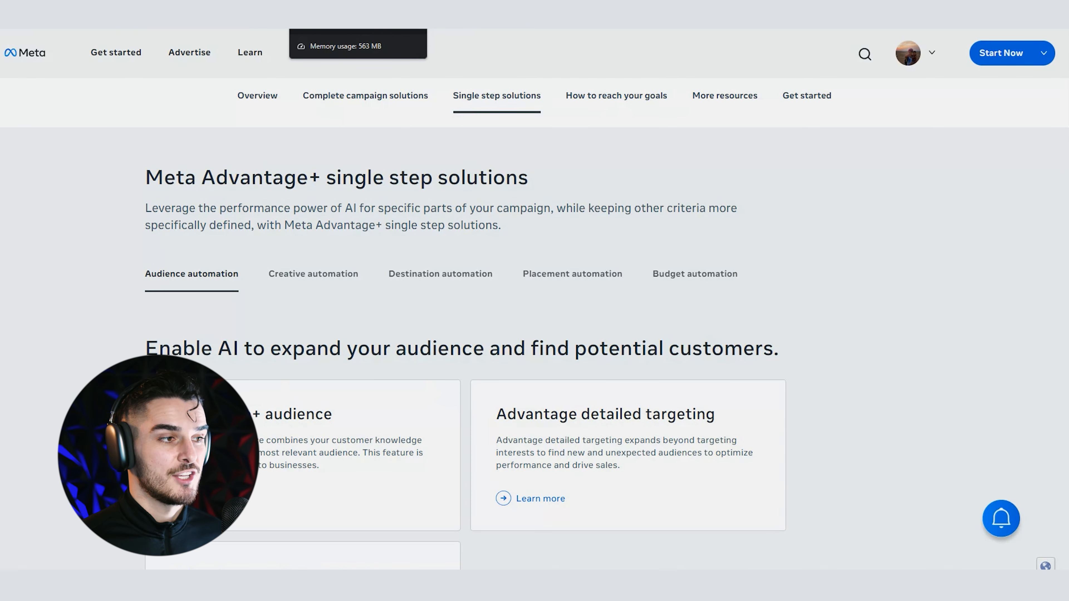
Read the "Meta Advantage+ single step solutions" heading on Meta's website
left_click_drag(204, 180, 320, 175)
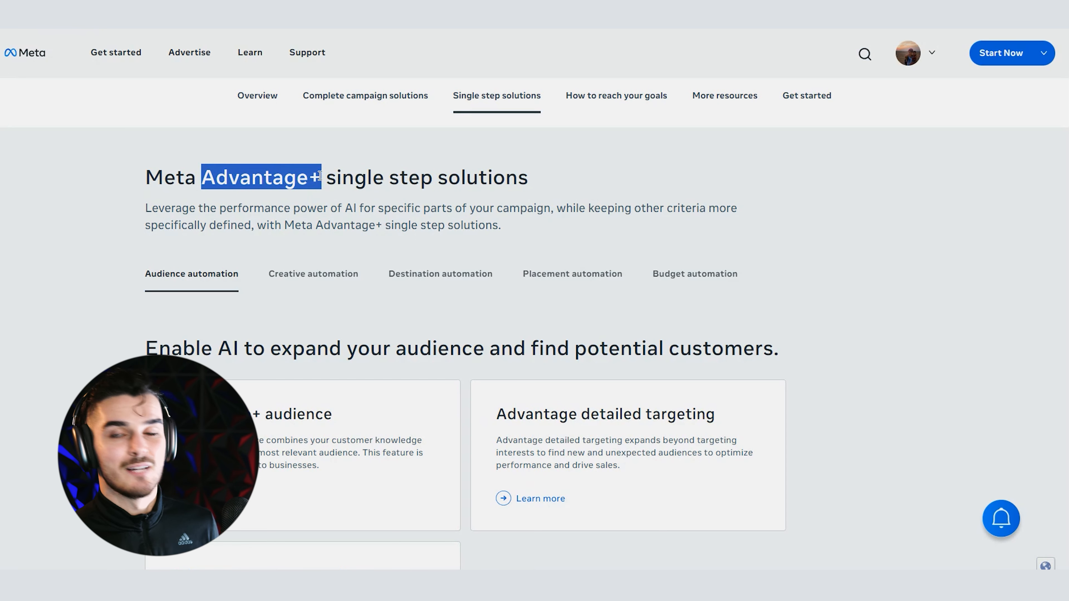
left_click(320, 175)
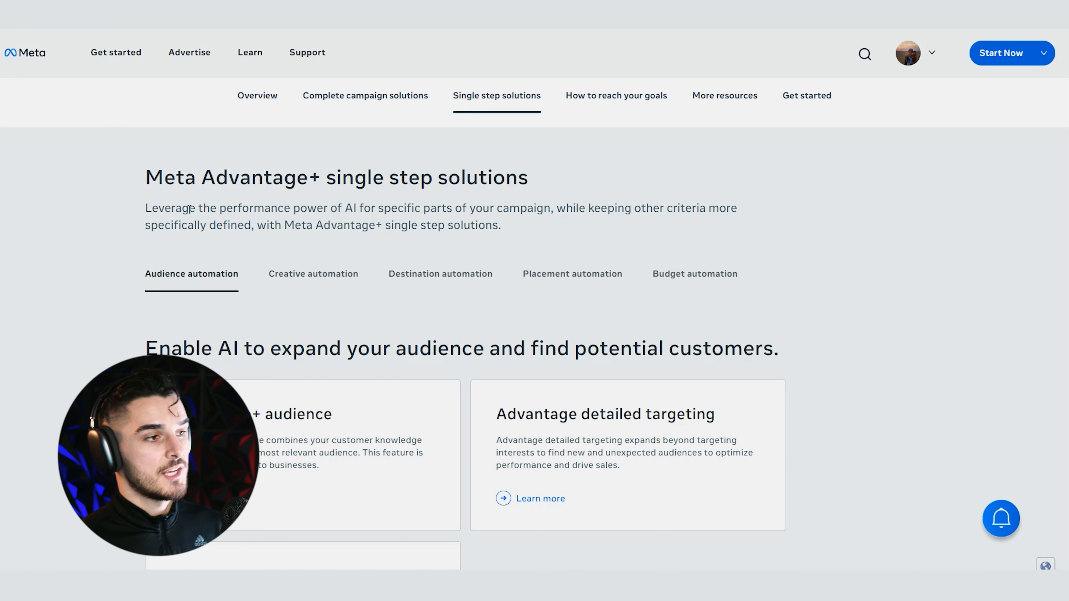
Read the Meta Advantage+ single step solutions description, then review its placement automation and budget automation sections
left_click_drag(188, 208, 312, 236)
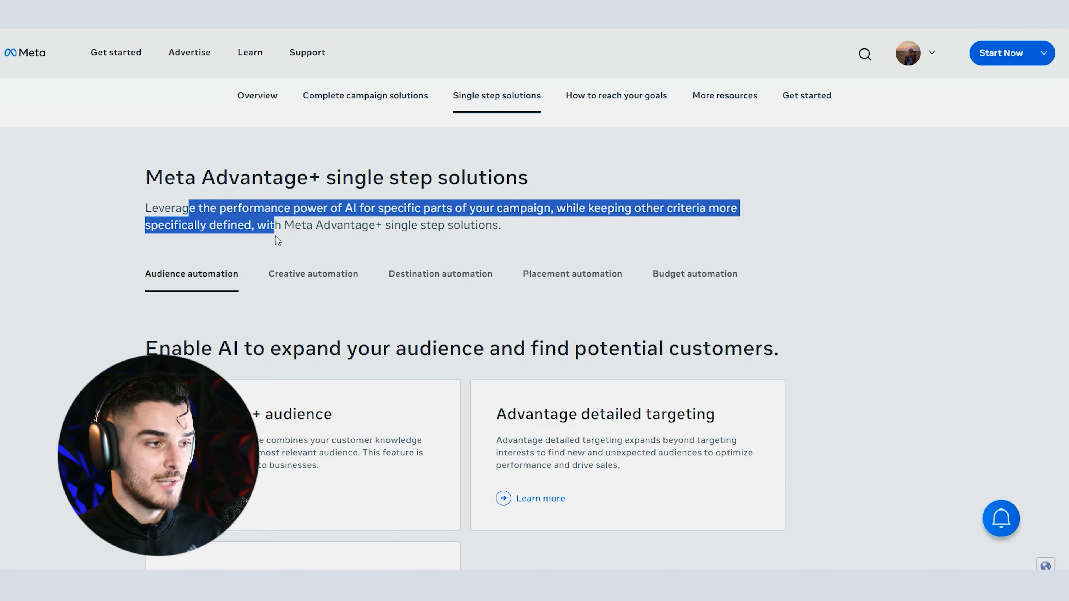
left_click(460, 237)
scroll(219, 199, "down", 3)
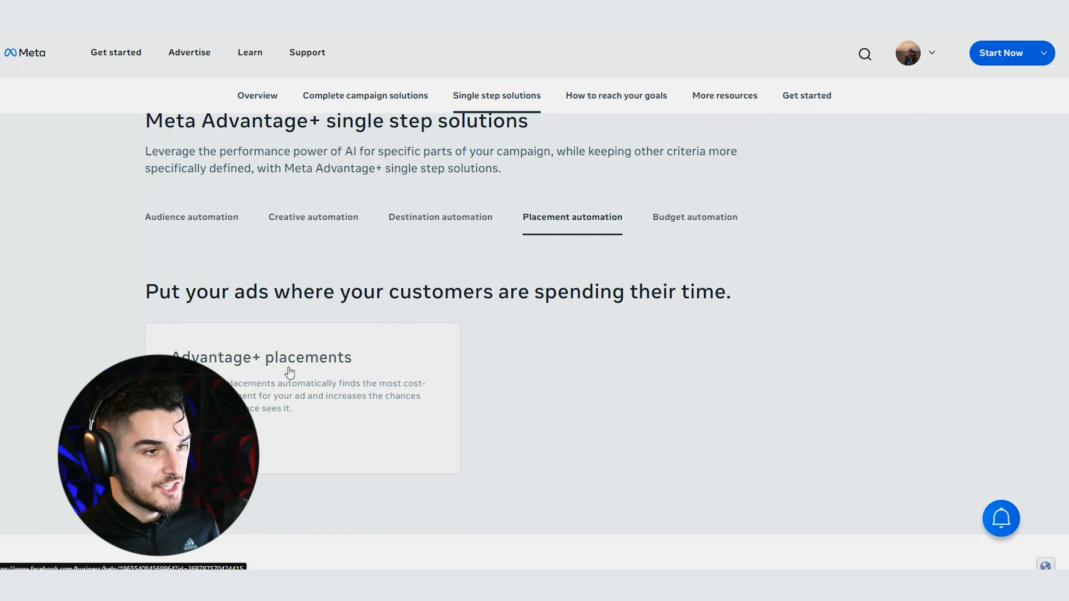
left_click(715, 231)
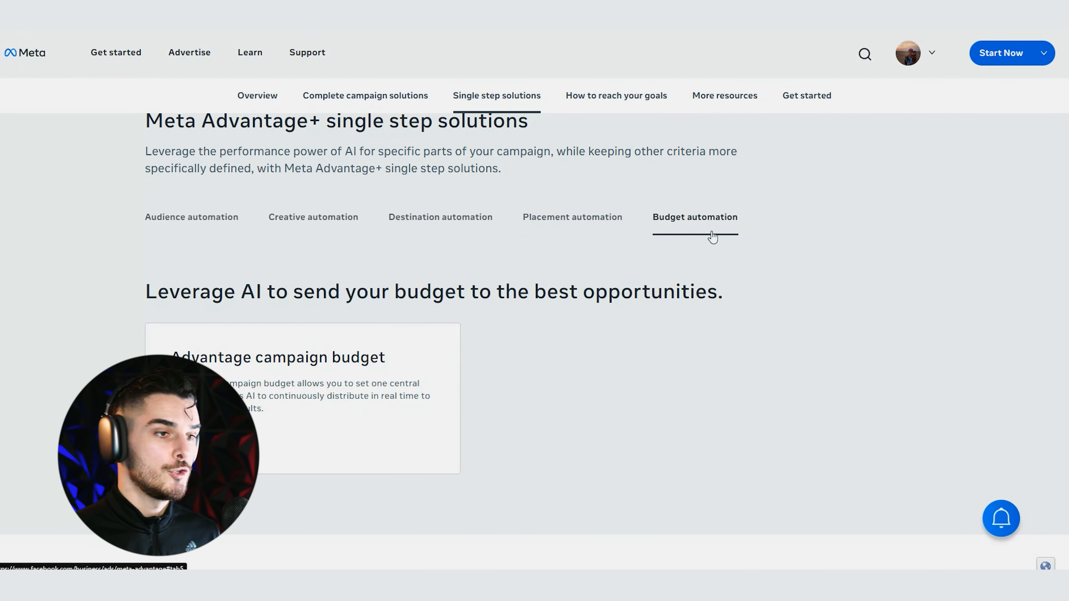
left_click_drag(211, 292, 145, 291)
left_click_drag(547, 278, 718, 295)
left_click(715, 296)
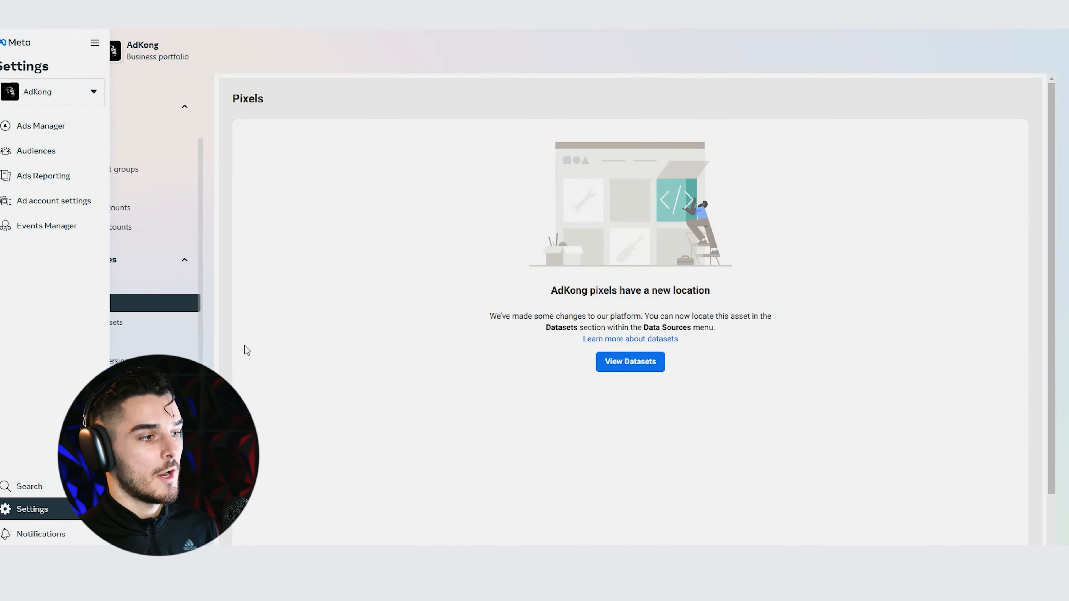
Open the Datasets section under Data Sources in the AdKong business portfolio settings
scroll(139, 248, "up", 3)
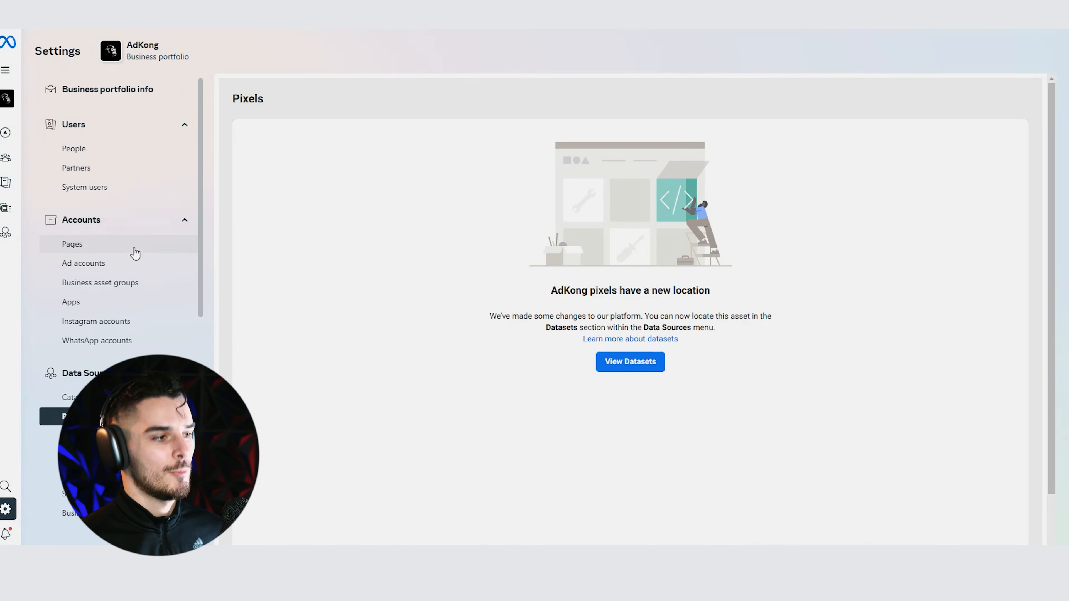
scroll(141, 287, "down", 2)
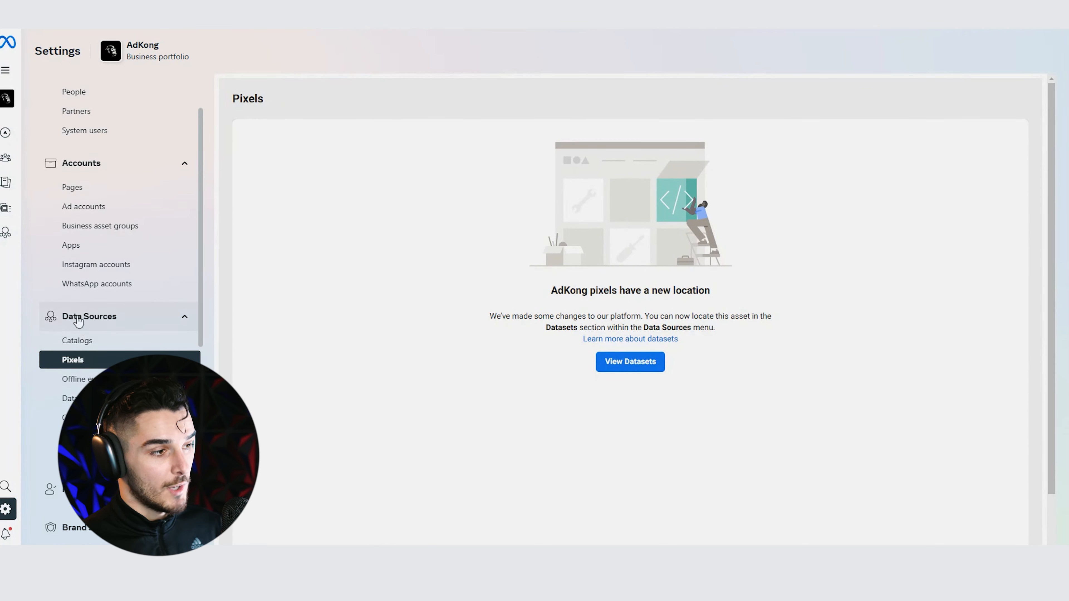
left_click(69, 398)
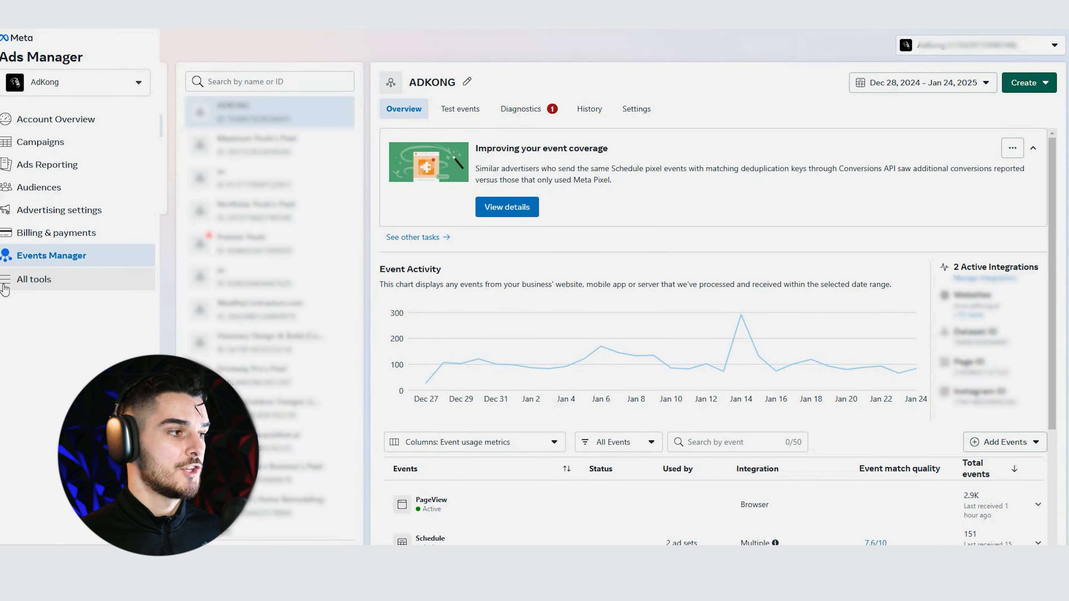
In Events Manager's data sources, connect a new Web data source and create a dataset named "test" for it
left_click(29, 259)
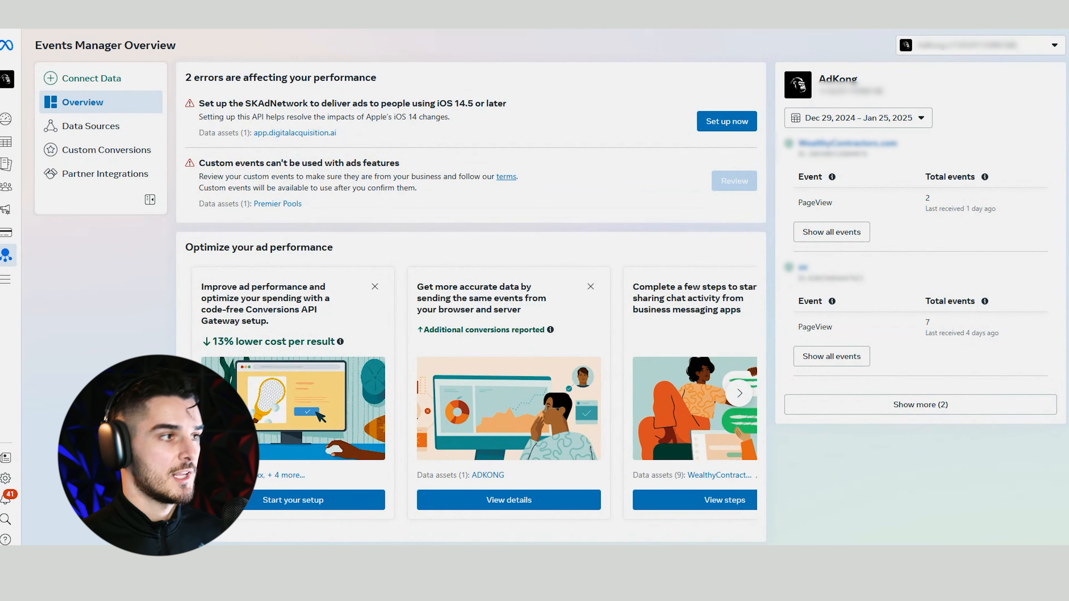
left_click(112, 136)
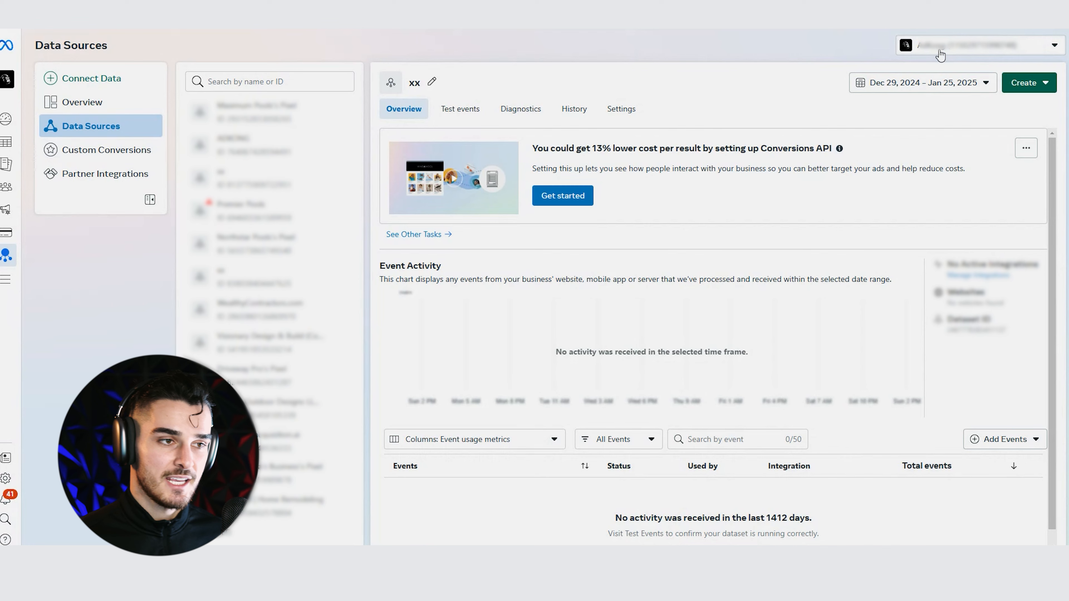
left_click(79, 80)
left_click(559, 197)
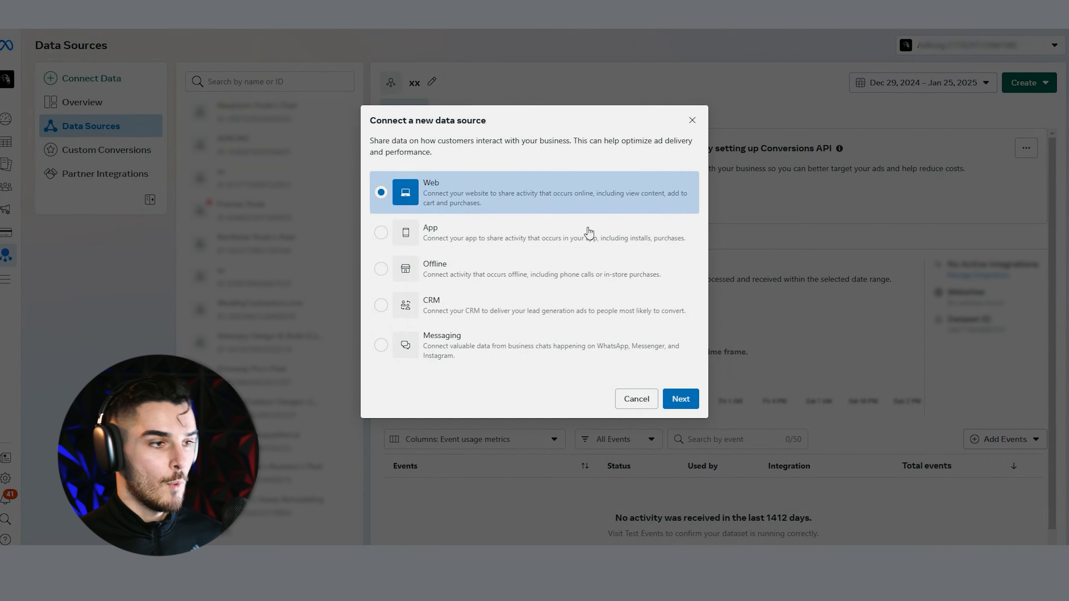
left_click(685, 398)
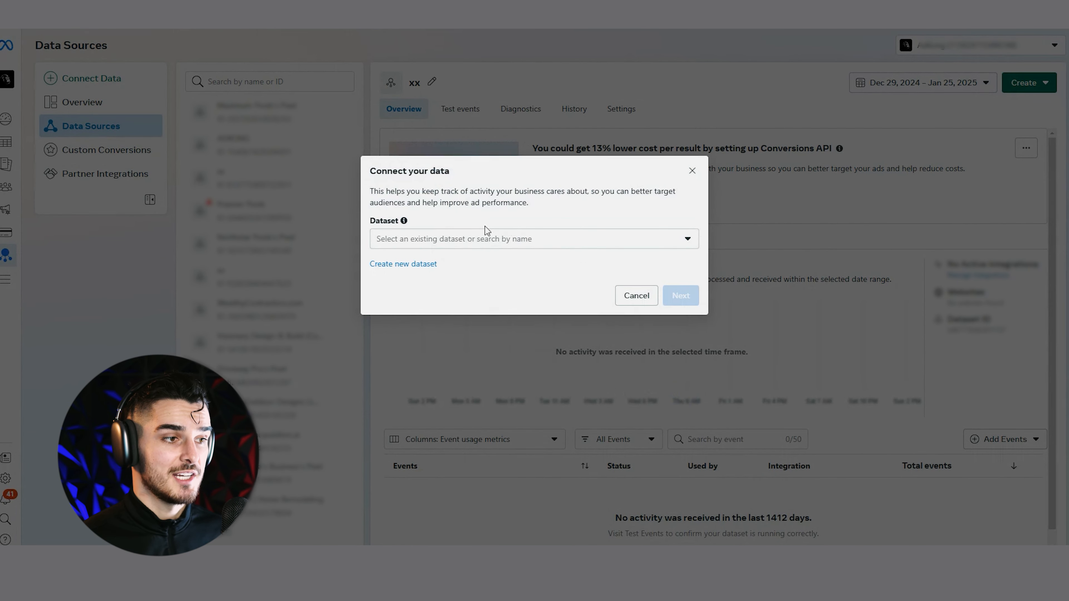
left_click(403, 264)
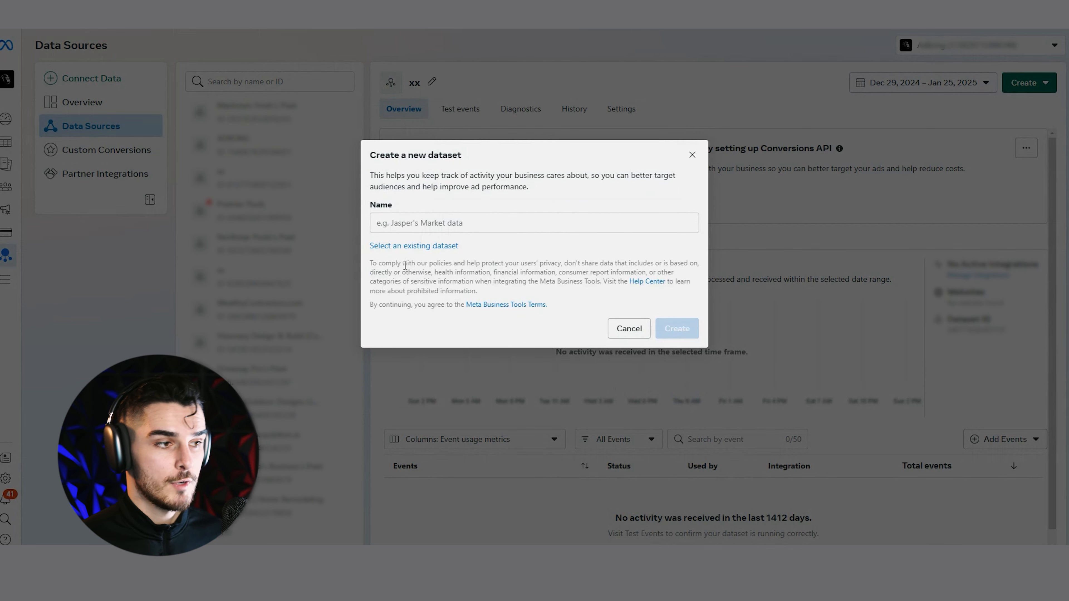
left_click(440, 226)
type("test")
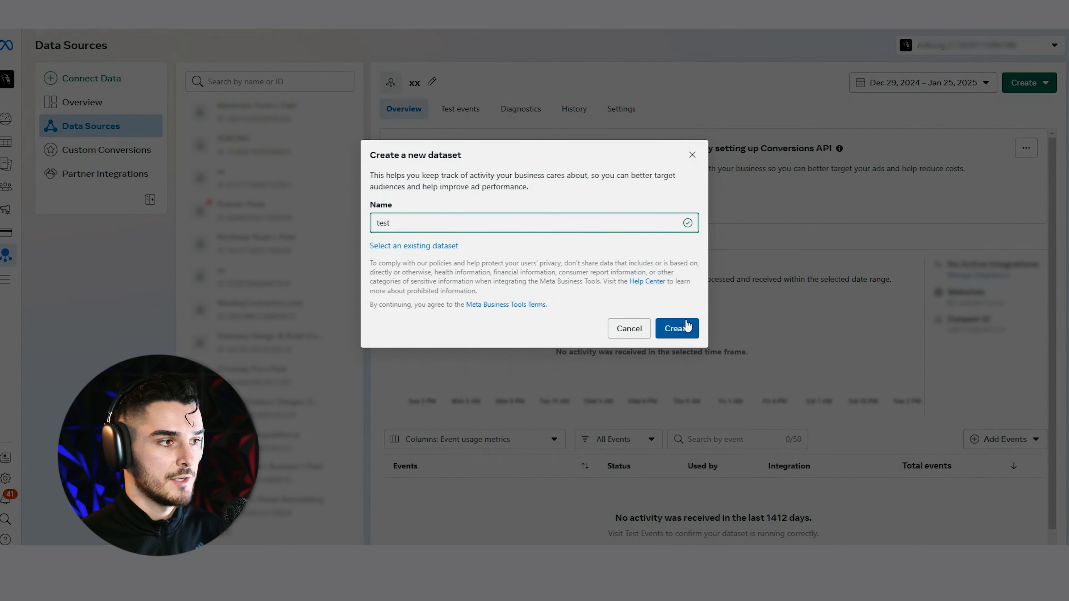
left_click(676, 329)
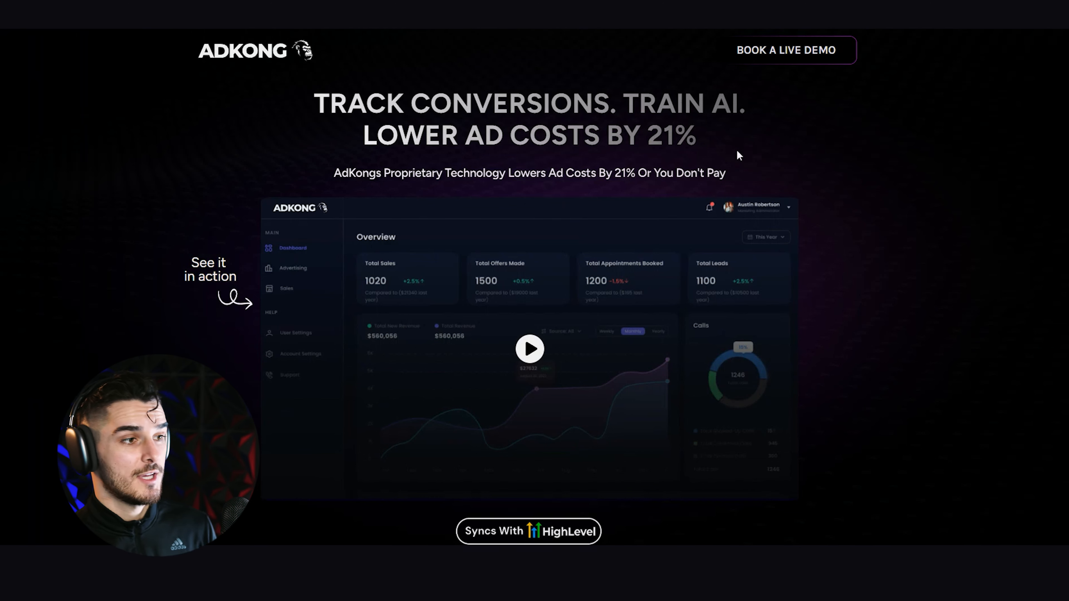
Review the test dataset's connection options, choose manual Meta Pixel installation and copy the base code
scroll(737, 169, "down", 10)
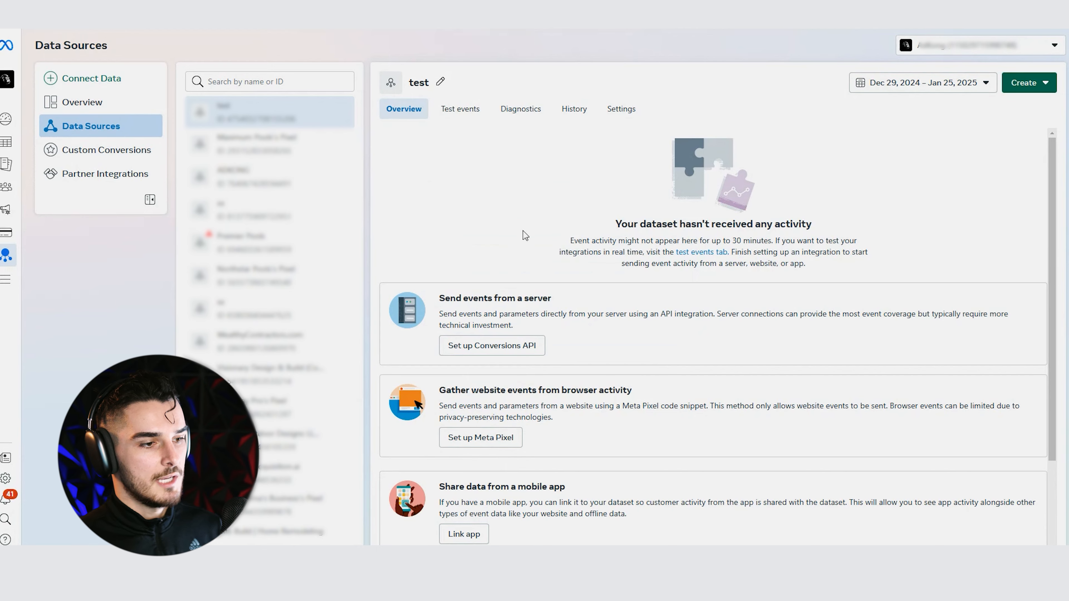
scroll(597, 349, "down", 2)
left_click_drag(495, 334, 606, 336)
left_click(608, 336)
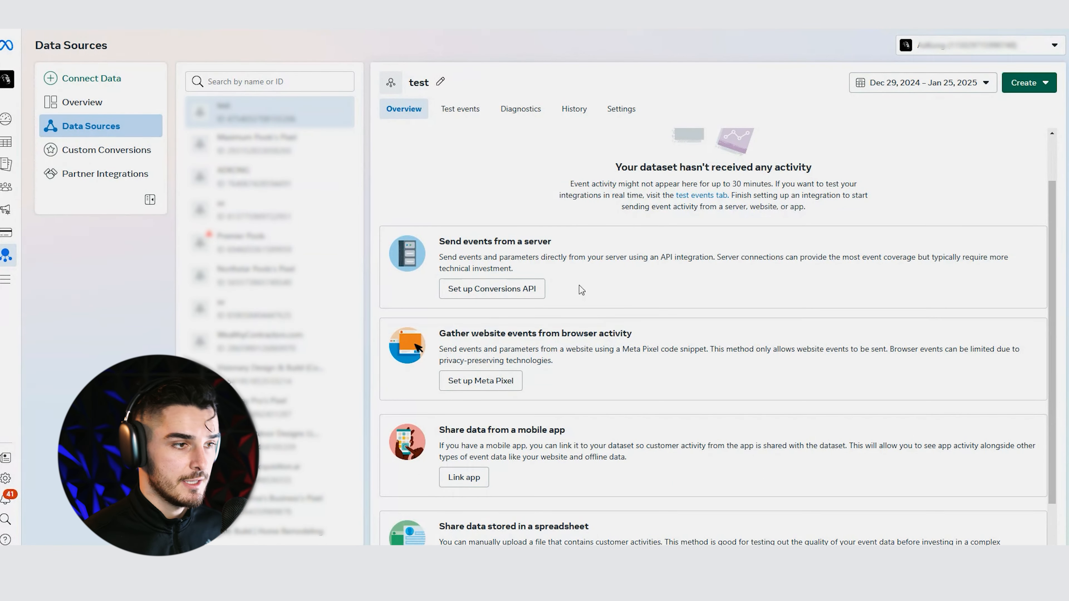
left_click(501, 389)
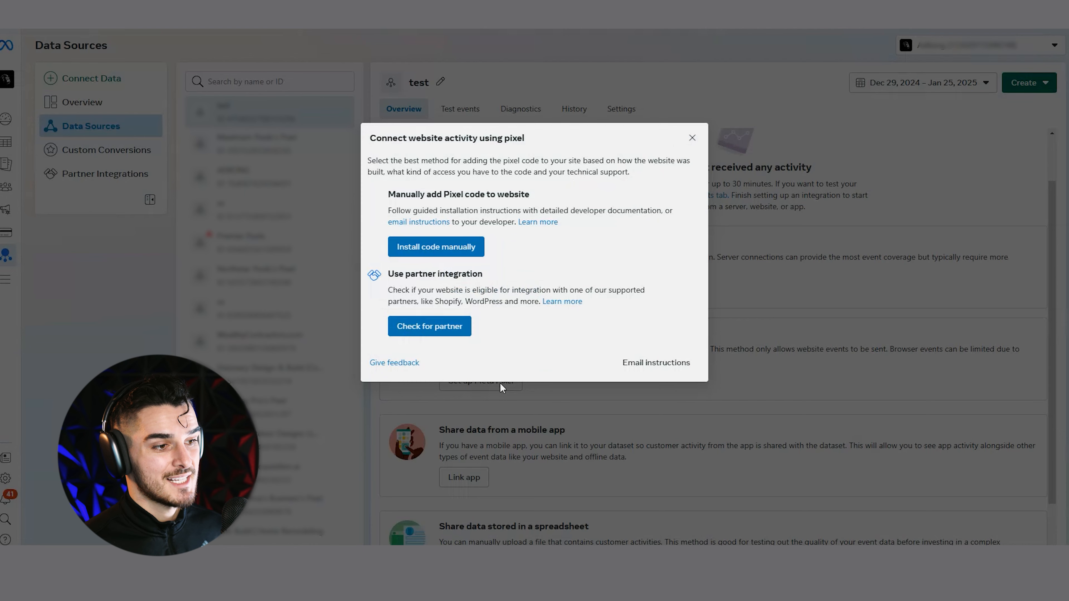
left_click(444, 248)
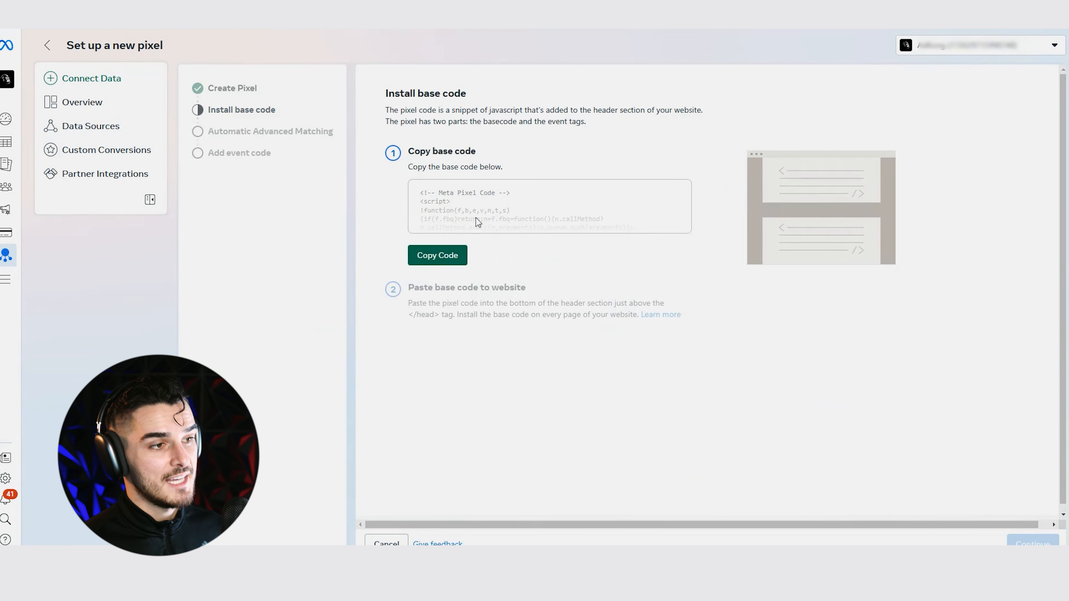
left_click(438, 256)
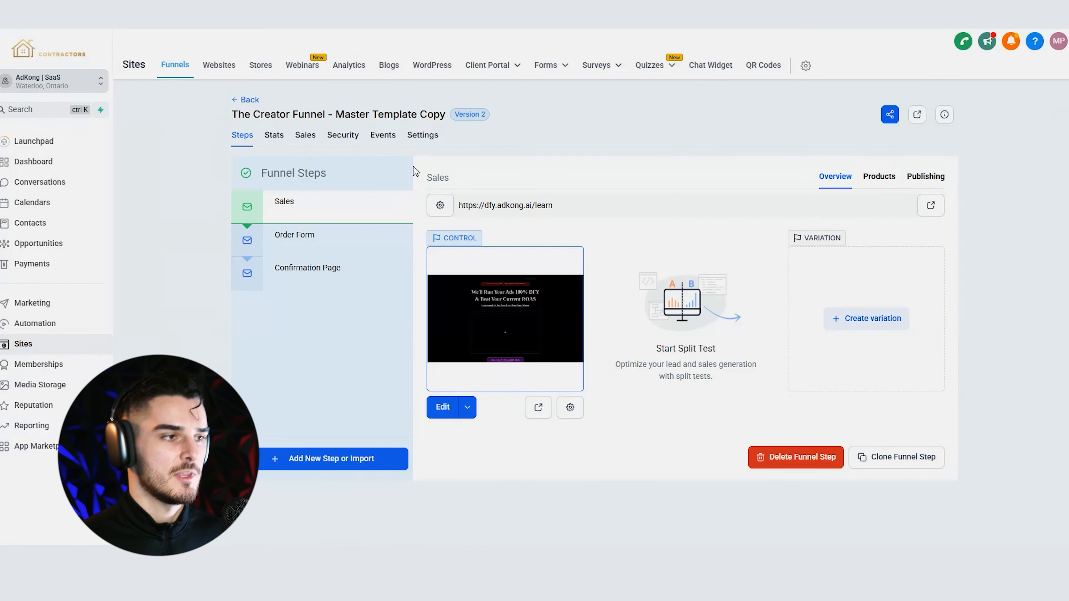
Open the settings of "The Creator Funnel - Master Template Copy" at its head tracking code
left_click(423, 140)
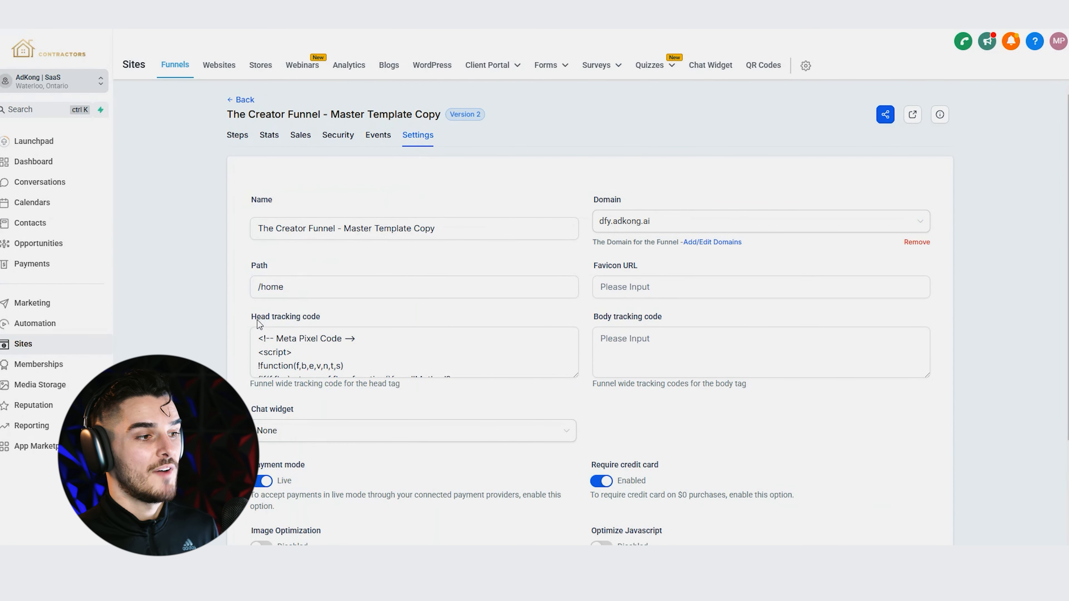
left_click(297, 357)
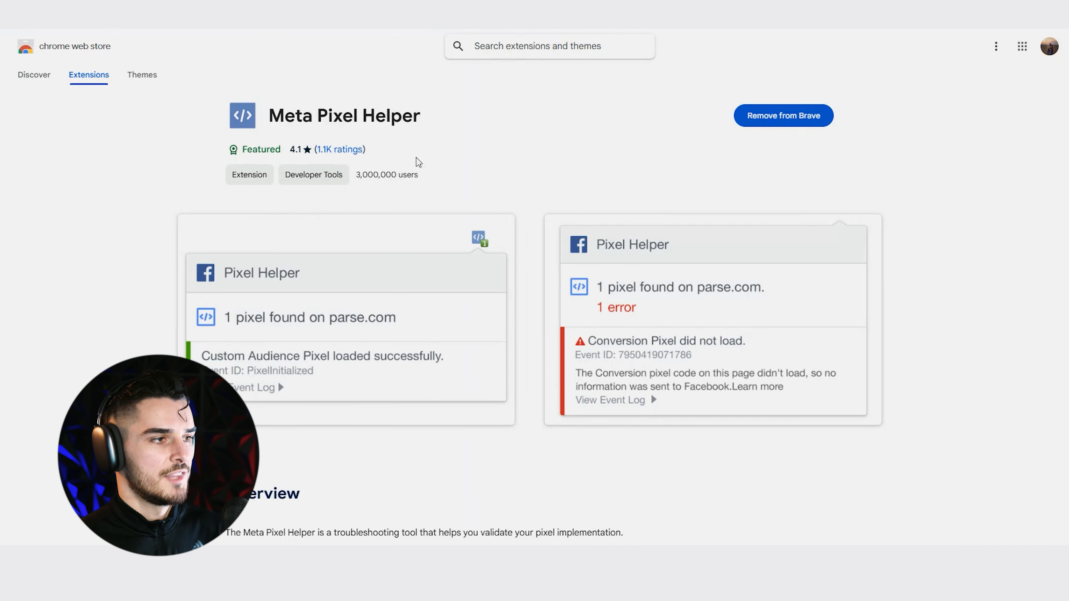
View the Meta Pixel Helper extension in the Chrome Web Store, then use it to inspect the AdKong landing page
left_click_drag(278, 115, 423, 116)
left_click(423, 117)
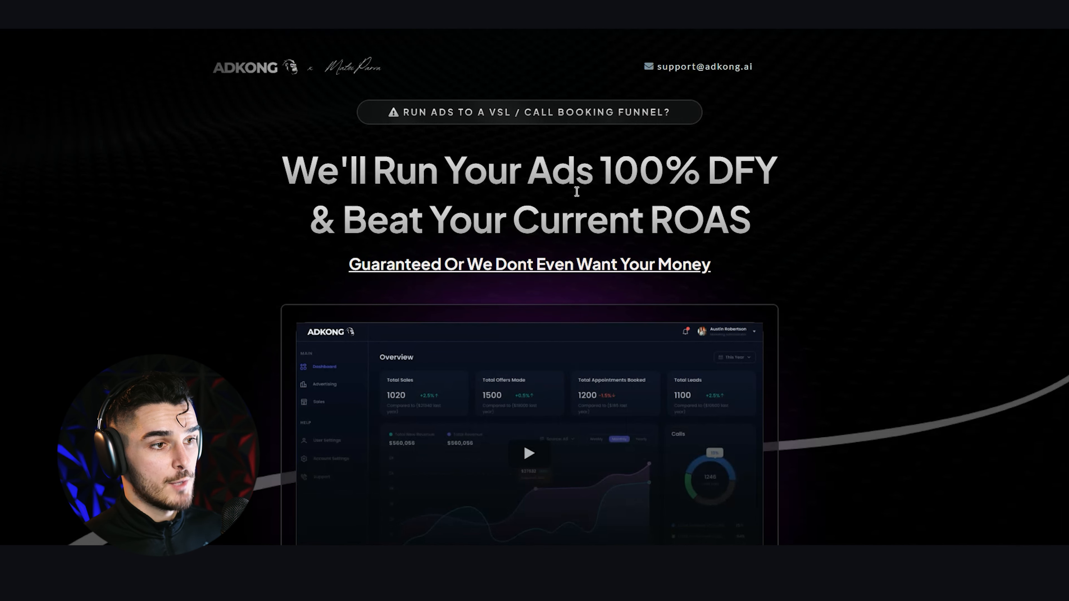
left_click(960, 21)
left_click(865, 166)
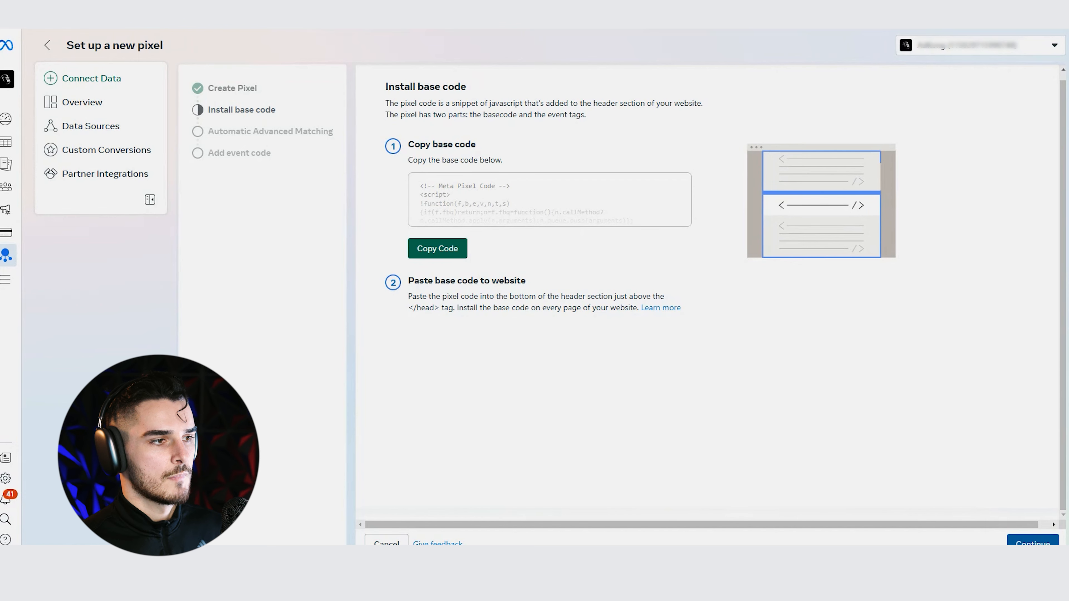
Turn on Automatic Advanced Matching with all customer information for the new pixel, then open the Event Setup Tool
left_click(1020, 543)
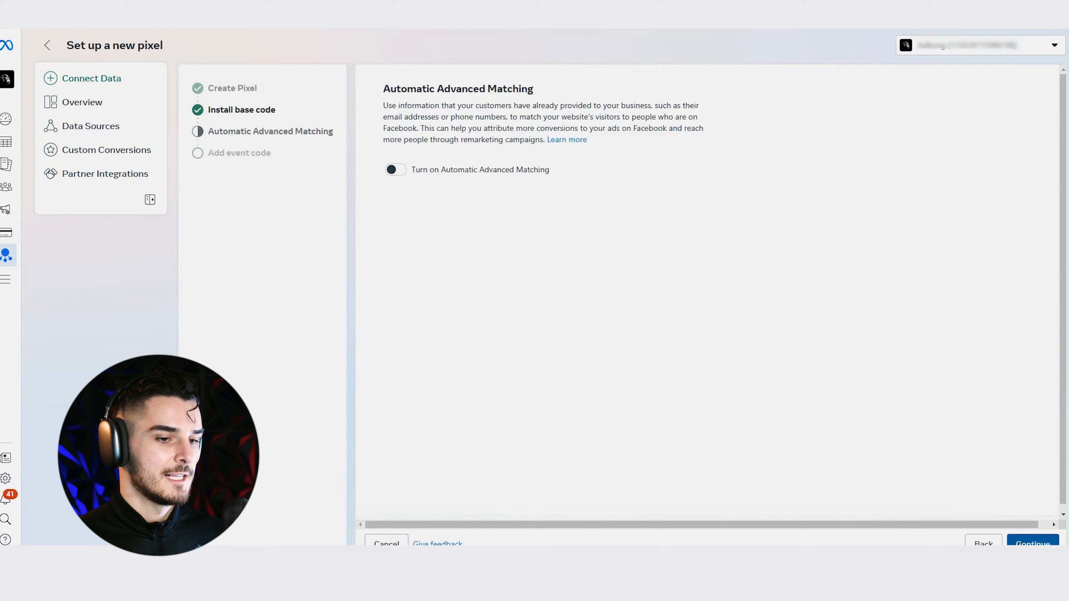
left_click(400, 169)
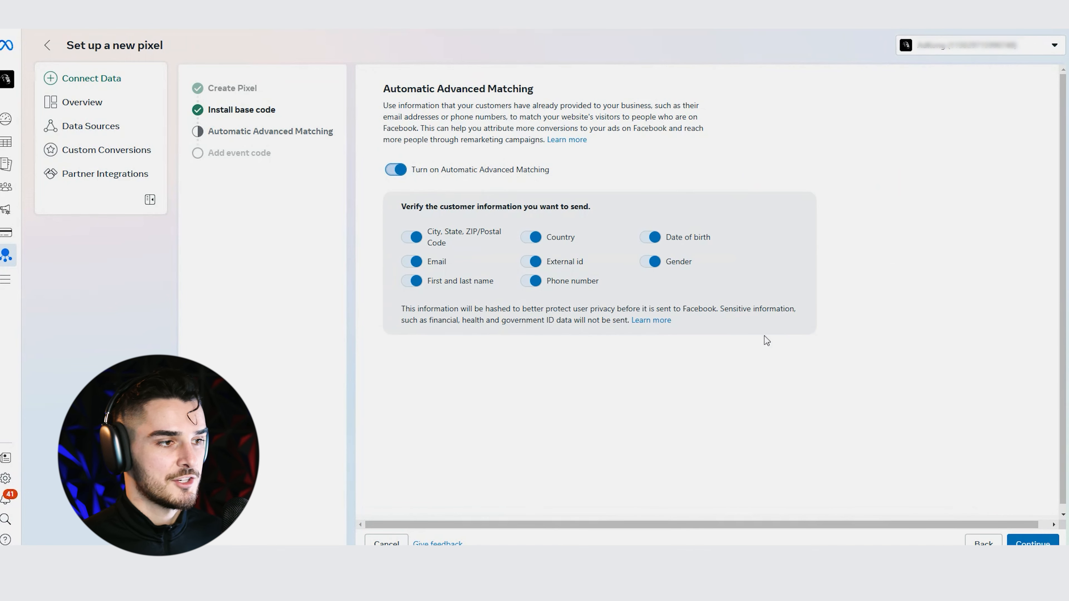
left_click(1033, 543)
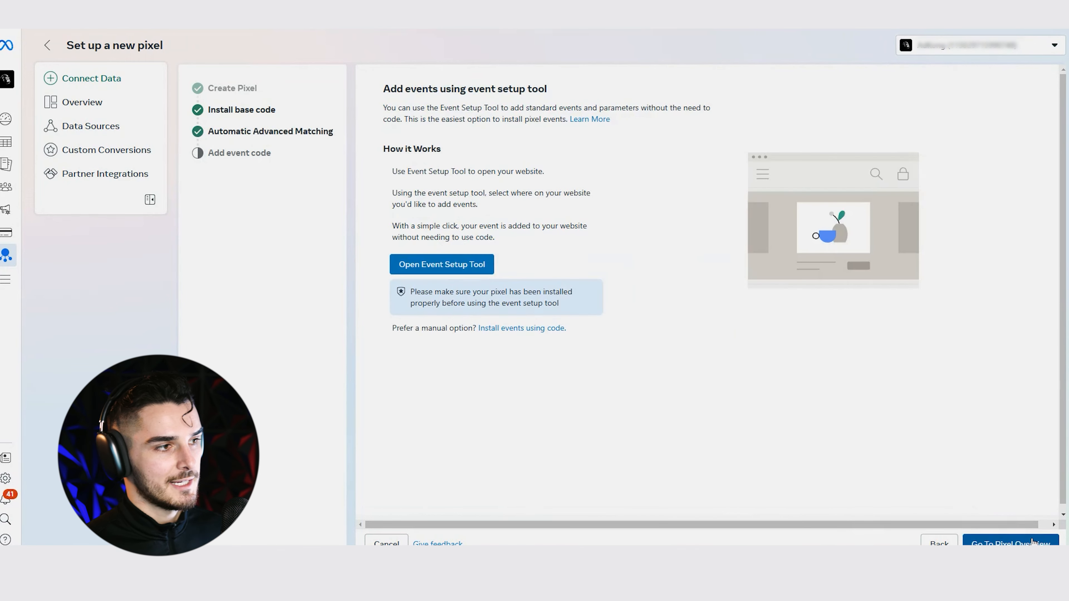
left_click(475, 265)
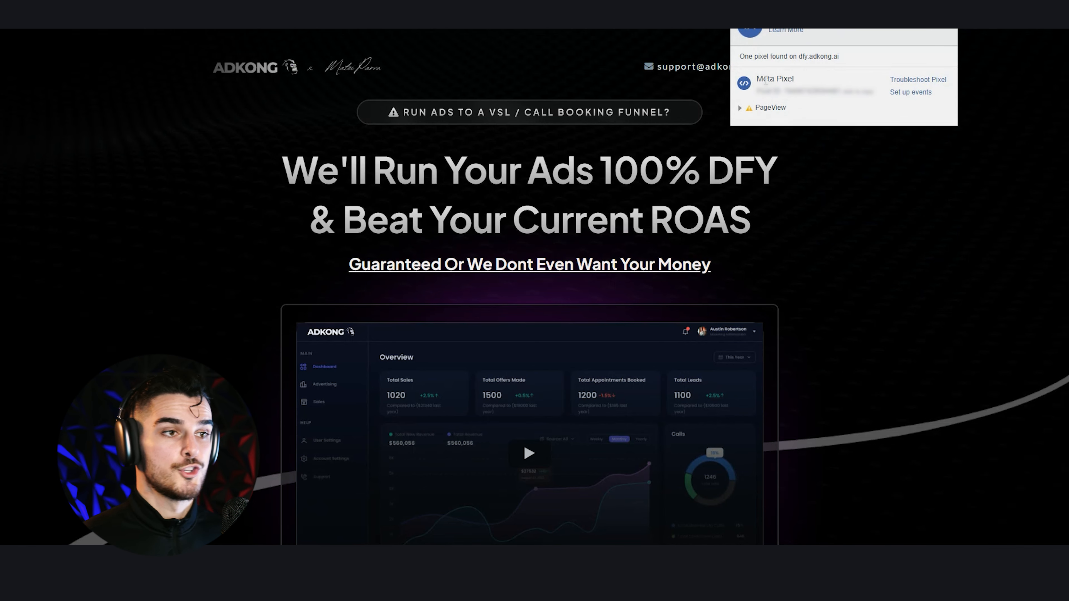
Examine the Meta Pixel and PageView entries that Pixel Helper lists for dfy.adkong.ai
left_click_drag(765, 79, 788, 80)
left_click(788, 87)
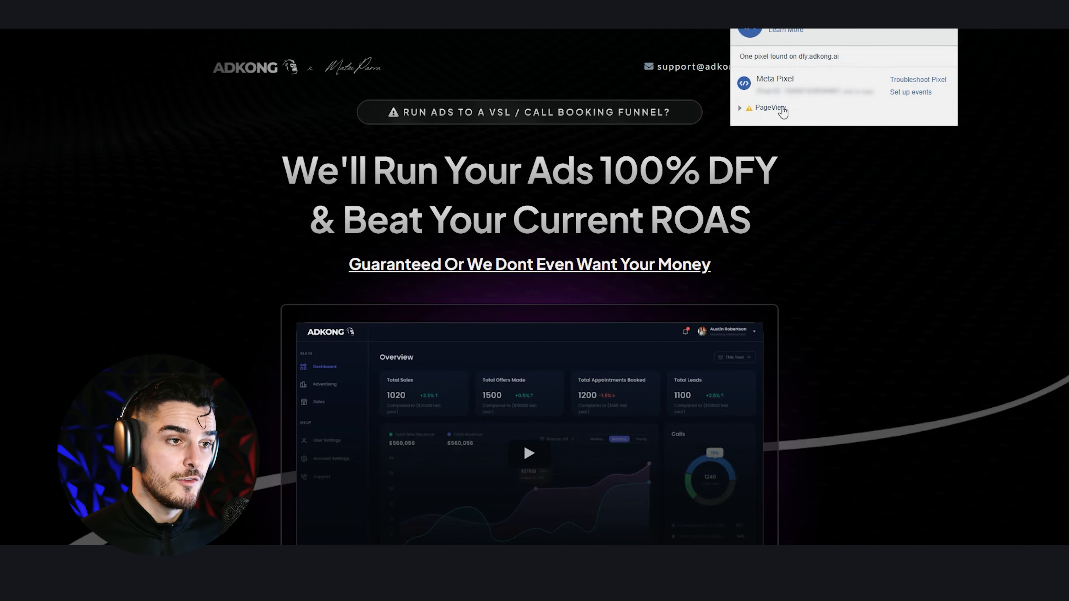
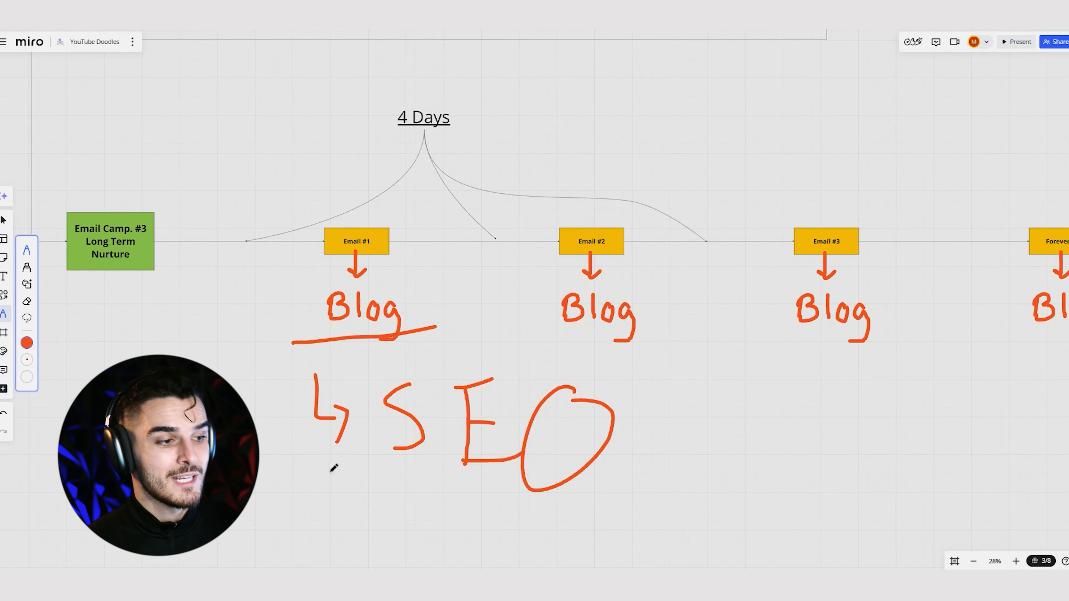
On the Miro board, underline and box the handwritten "SEO", then link it by an arrow to a handwritten "Pixel"
left_click_drag(316, 487, 605, 515)
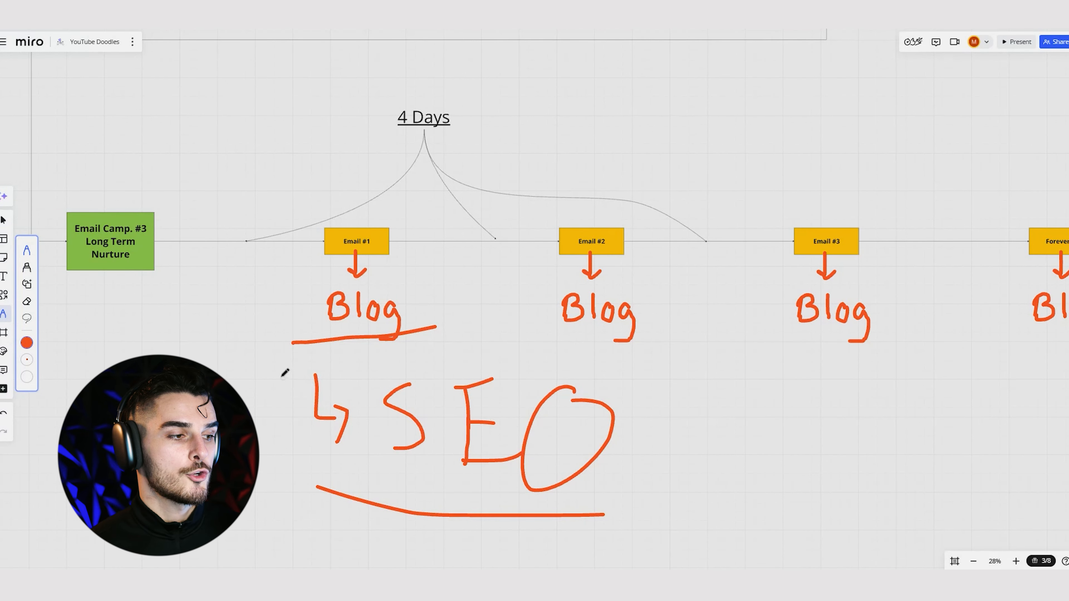
mouse_move(281, 374)
left_mouse_down()
mouse_move(283, 494)
mouse_move(592, 521)
mouse_move(632, 369)
mouse_move(291, 360)
left_mouse_up()
left_click_drag(703, 429, 633, 441)
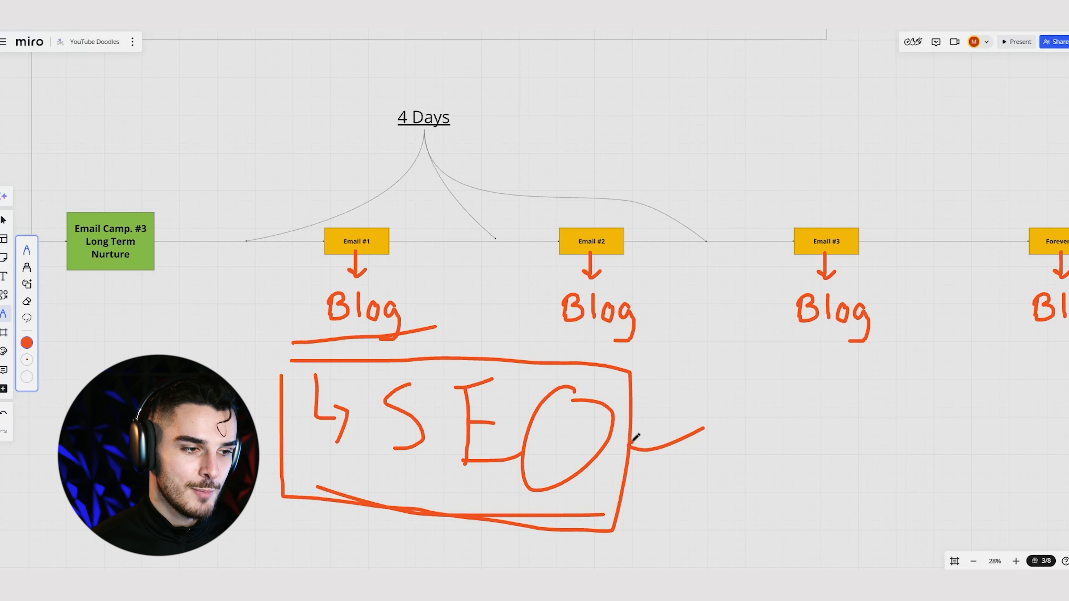
left_click_drag(632, 441, 641, 456)
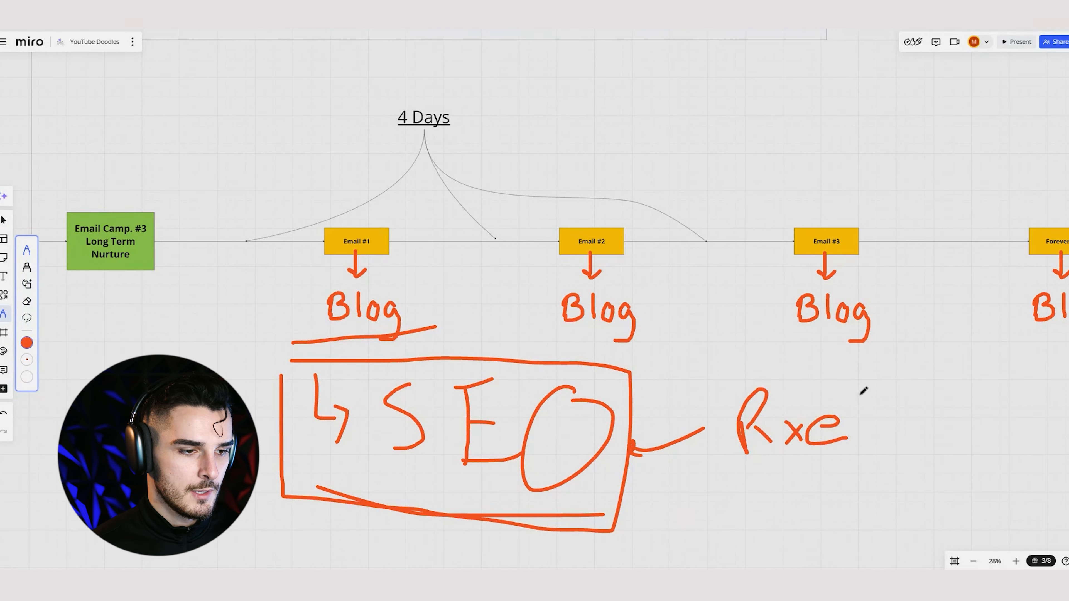
left_click_drag(861, 394, 869, 441)
Draw a downward arrow below "Pixel" leading to a handwritten "FB Ads" and underline it
scroll(811, 483, "down", 5)
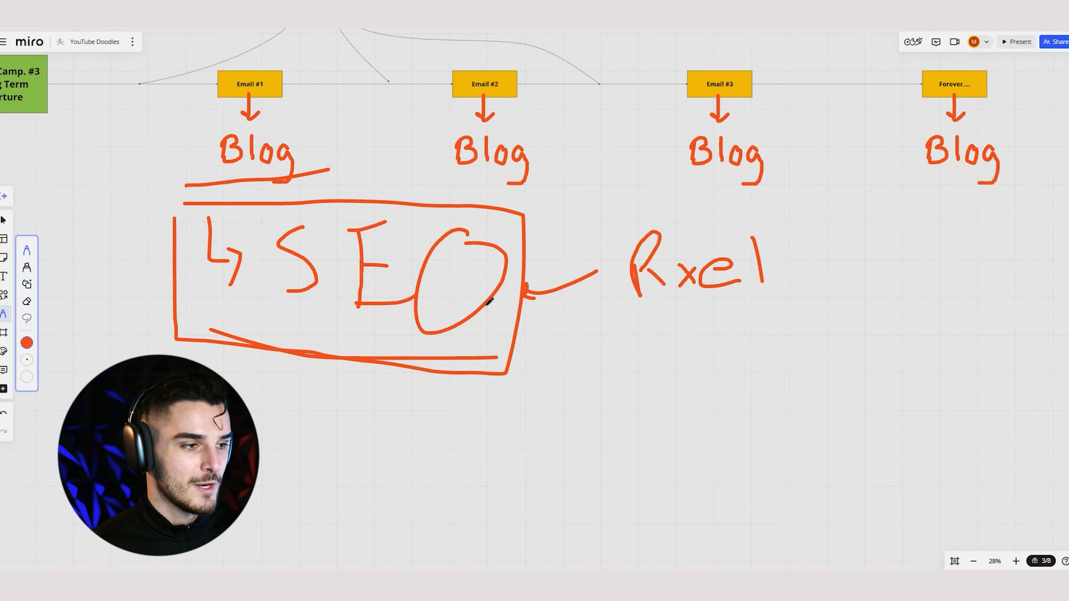
left_click_drag(699, 316, 701, 375)
mouse_move(681, 354)
left_mouse_down()
mouse_move(701, 377)
mouse_move(715, 368)
left_mouse_up()
mouse_move(660, 441)
left_mouse_down()
mouse_move(669, 471)
mouse_move(680, 432)
left_mouse_up()
mouse_move(668, 457)
left_mouse_down()
mouse_move(689, 448)
mouse_move(700, 460)
left_mouse_up()
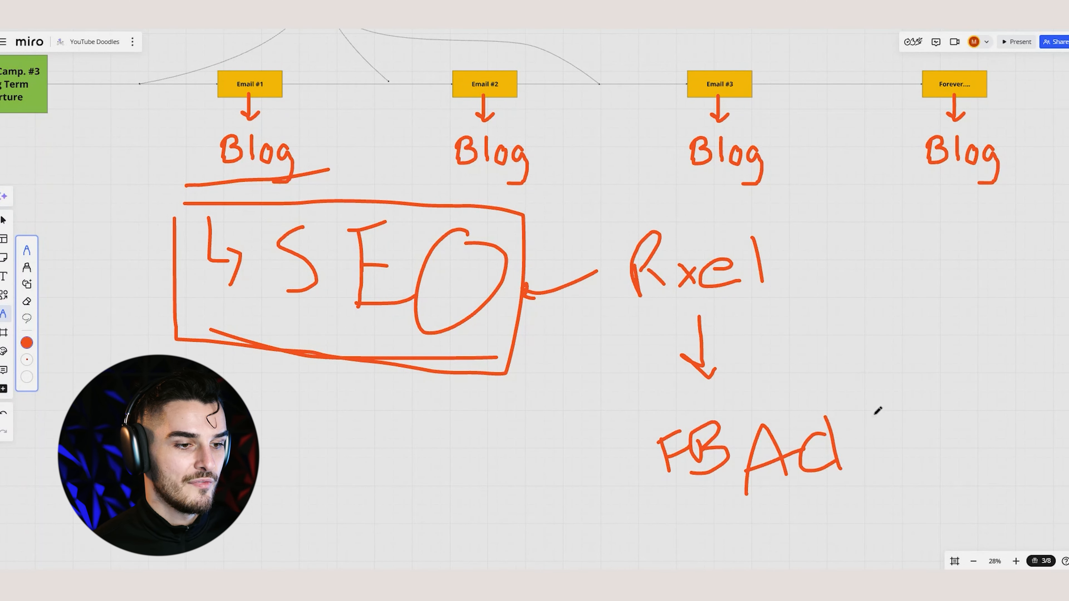
mouse_move(879, 412)
left_mouse_down()
mouse_move(873, 449)
mouse_move(841, 469)
left_mouse_up()
left_click_drag(629, 524, 804, 471)
scroll(560, 490, "down", 3)
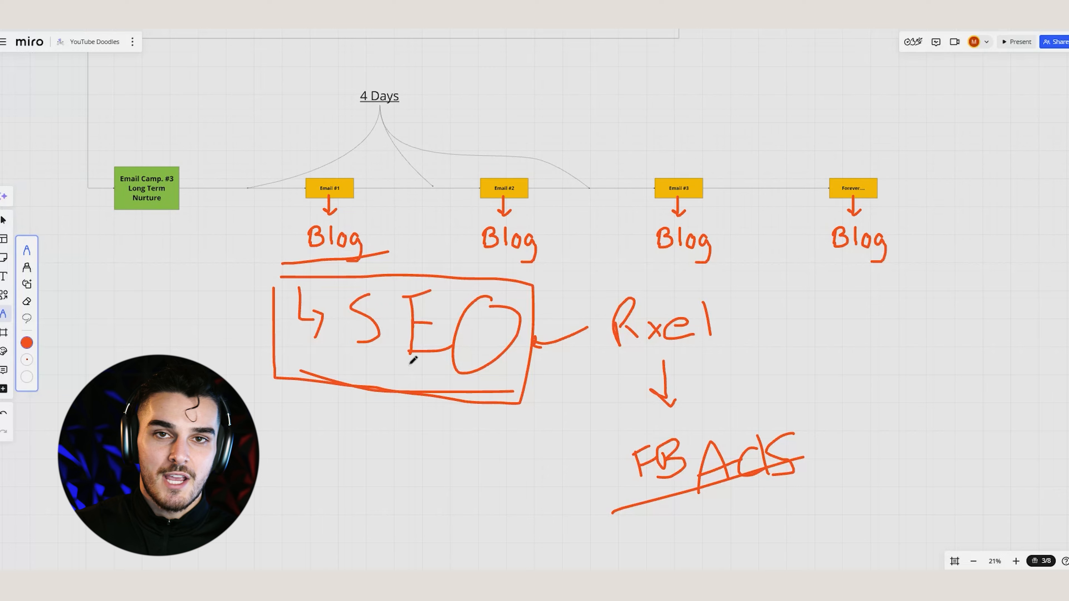
Review the three email campaign flows on the Miro board, from Push To Call through Video Series to Long Term Nurture
scroll(414, 360, "up", 10)
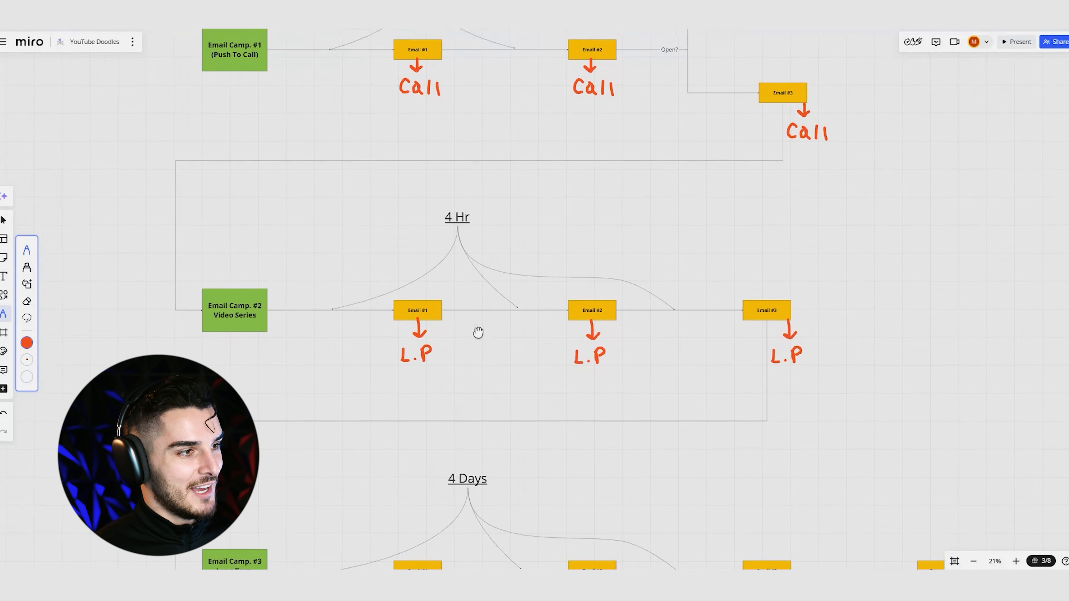
scroll(478, 332, "up", 5)
scroll(355, 232, "up", 2)
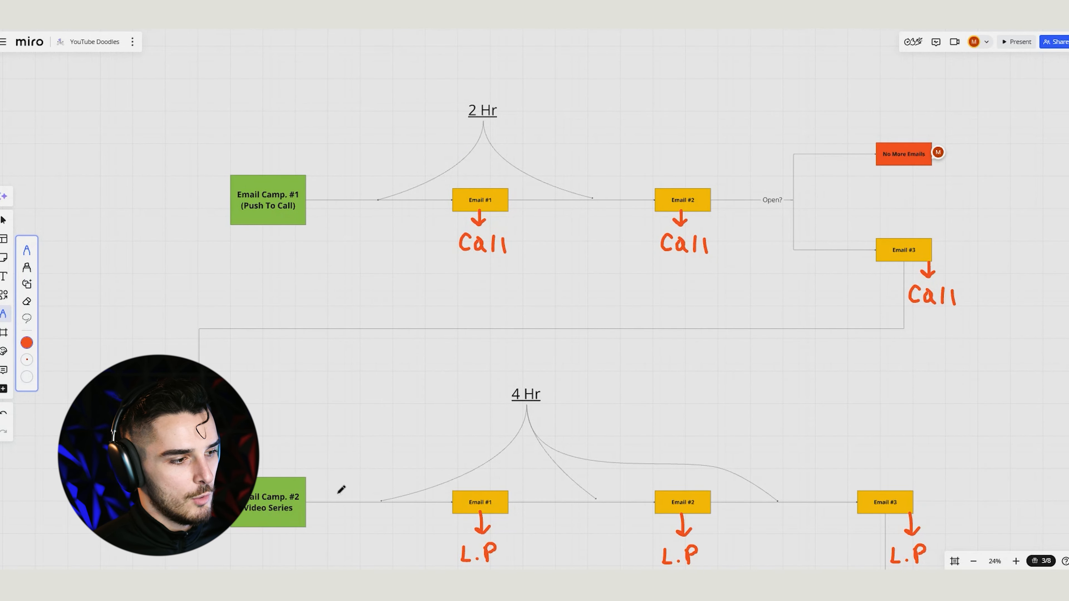
scroll(341, 490, "down", 4)
scroll(315, 453, "down", 7)
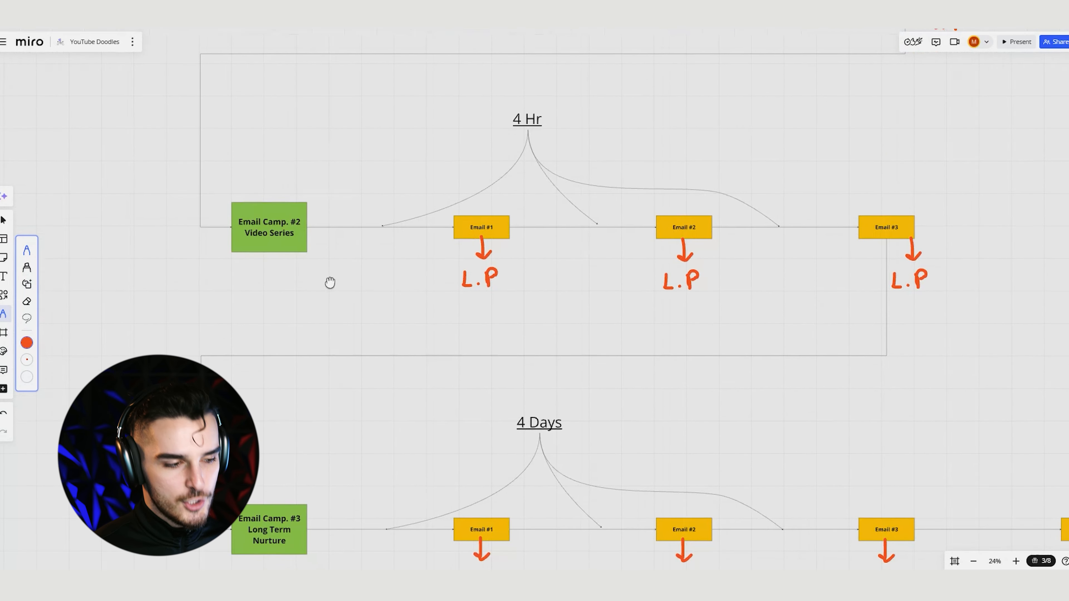
scroll(330, 282, "down", 5)
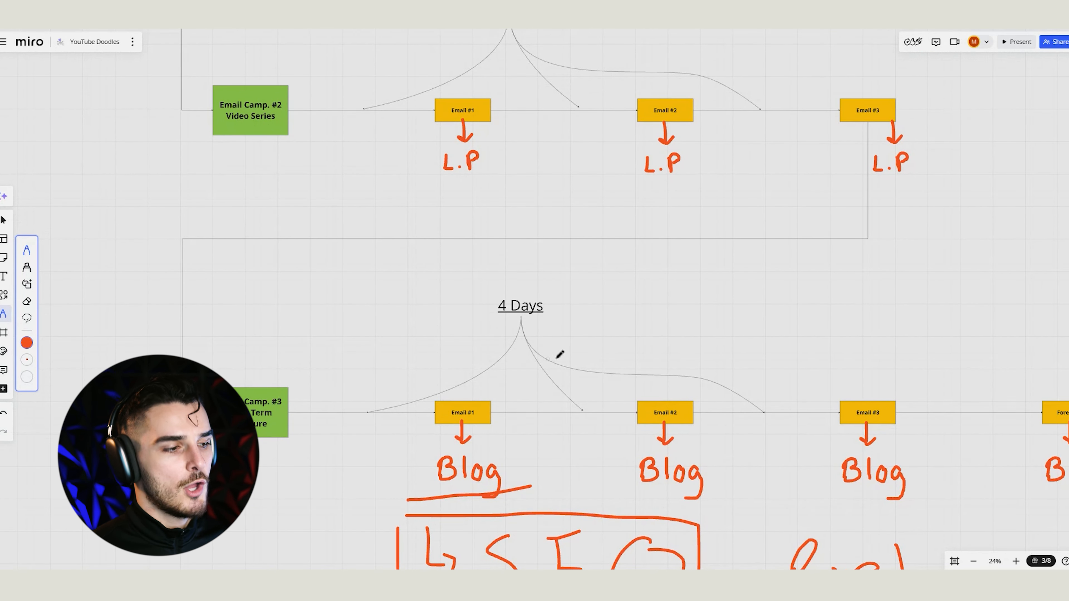
scroll(728, 382, "down", 3)
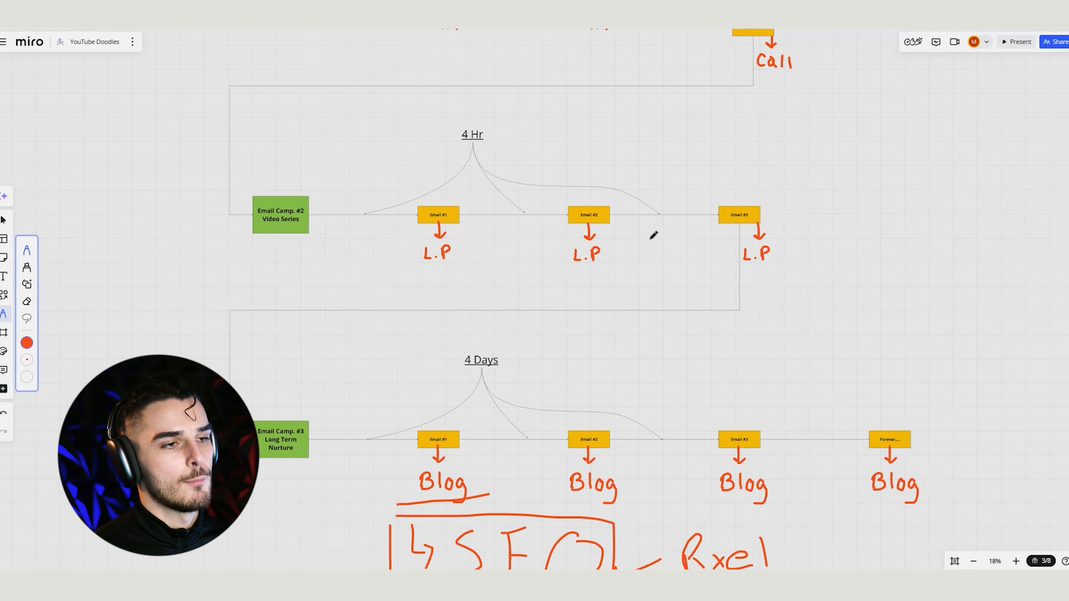
scroll(670, 374, "up", 5)
scroll(663, 336, "down", 1)
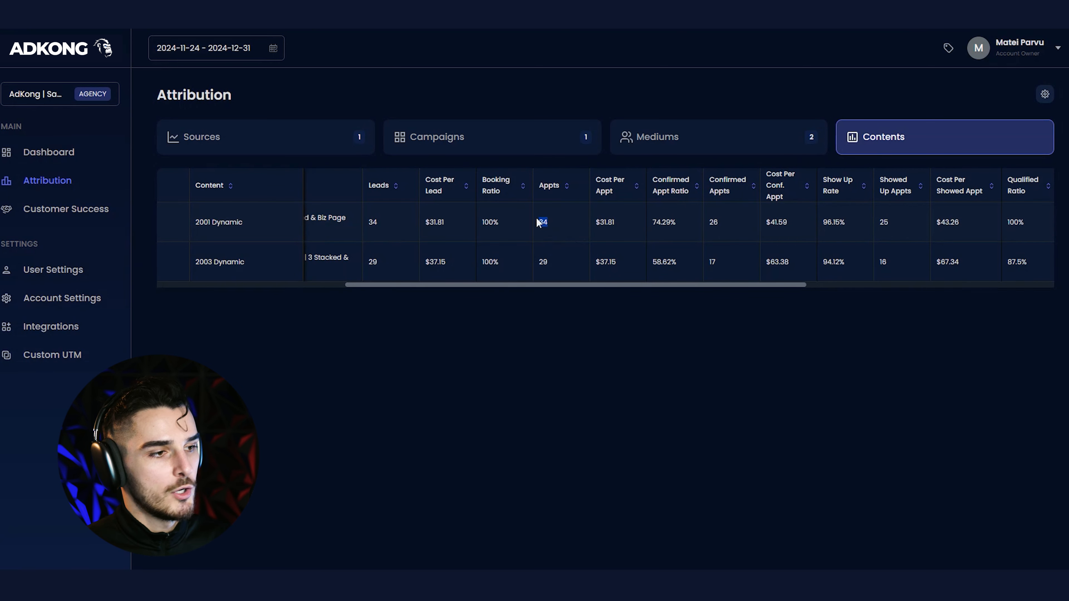
In AdKong's Attribution contents table, compare appointments, cost per appointment, confirmed ratio and cost per confirmed appointment for 2001 Dynamic and 2003 Dynamic
left_click(545, 254)
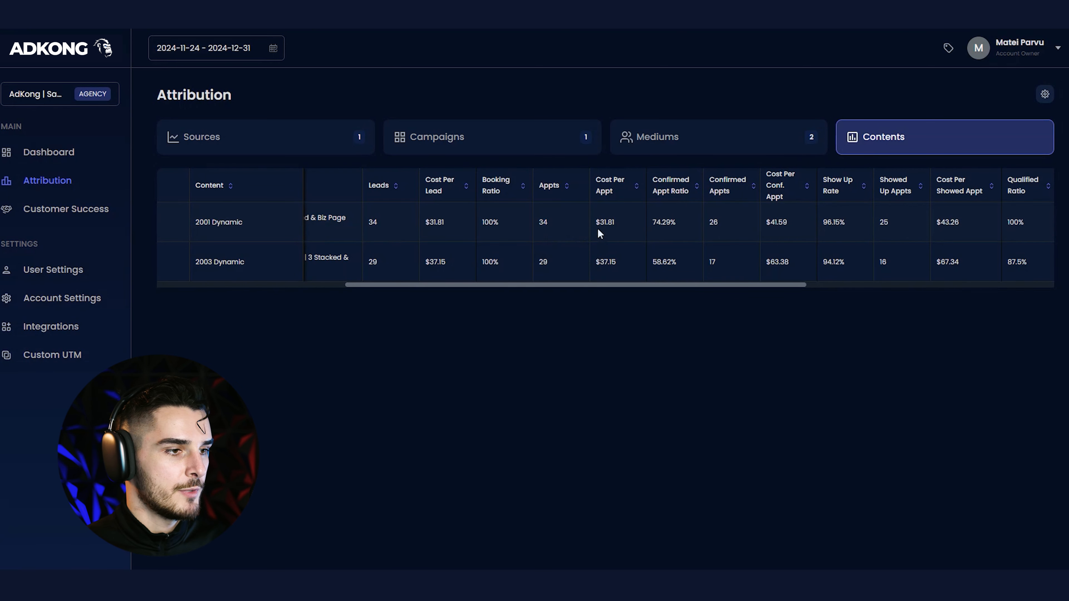
left_click_drag(622, 263, 597, 260)
left_click(599, 260)
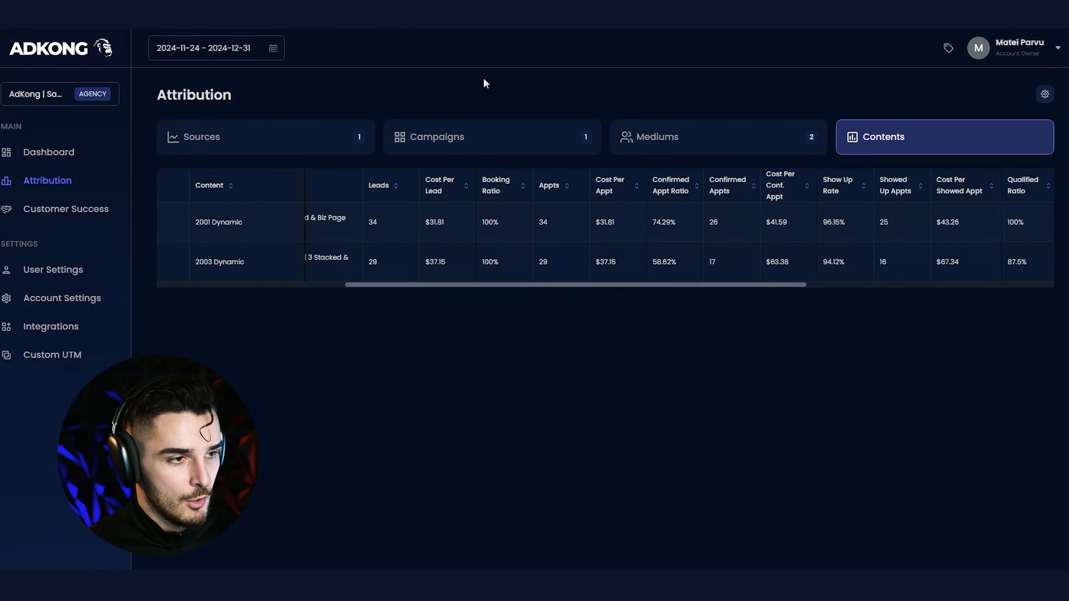
double_click(671, 262)
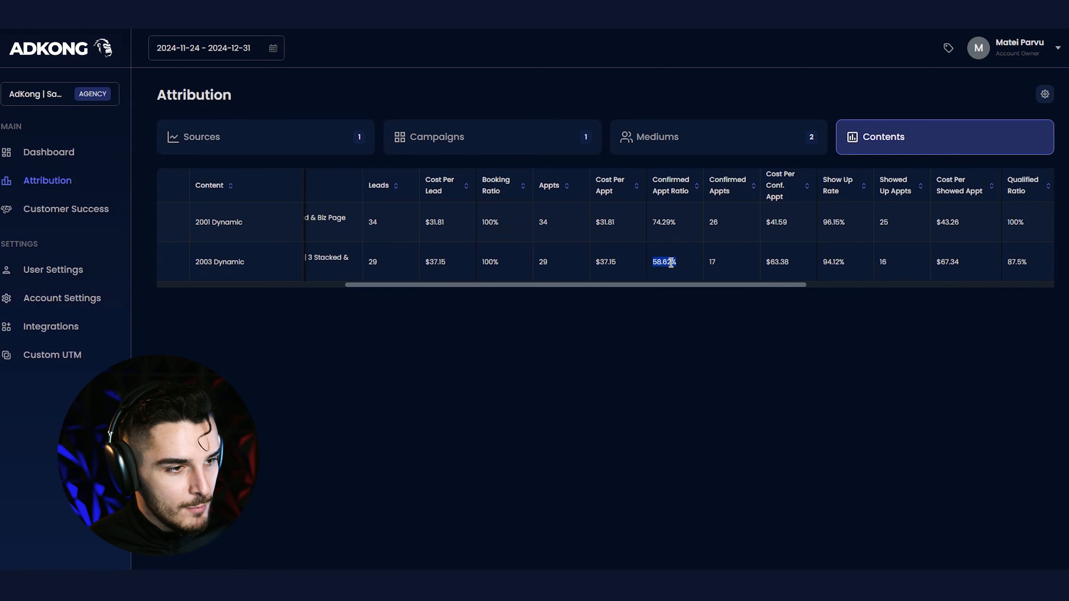
left_click(671, 264)
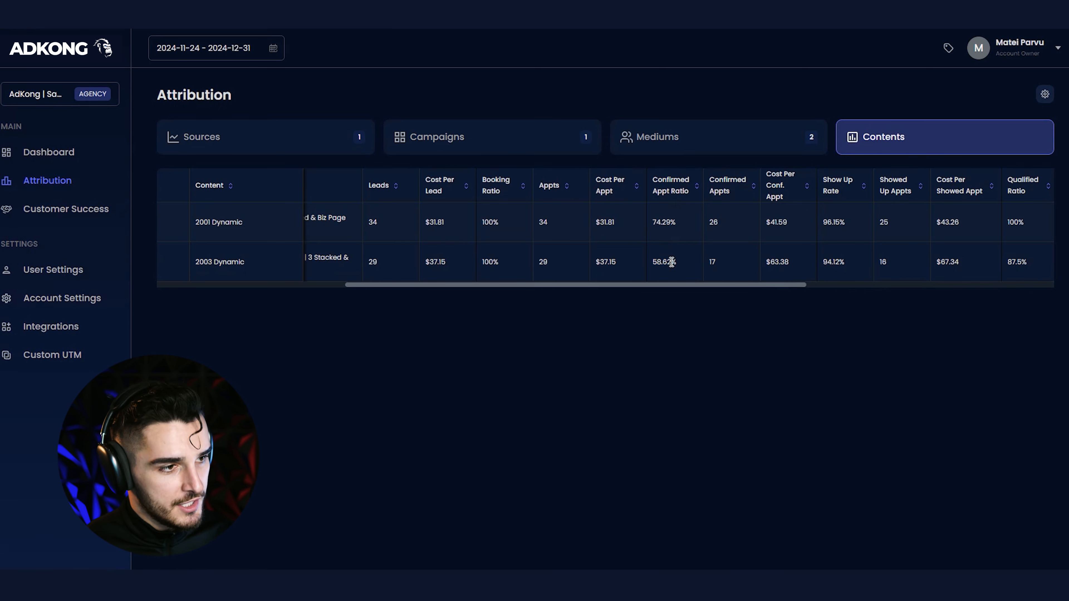
double_click(671, 222)
left_click(671, 223)
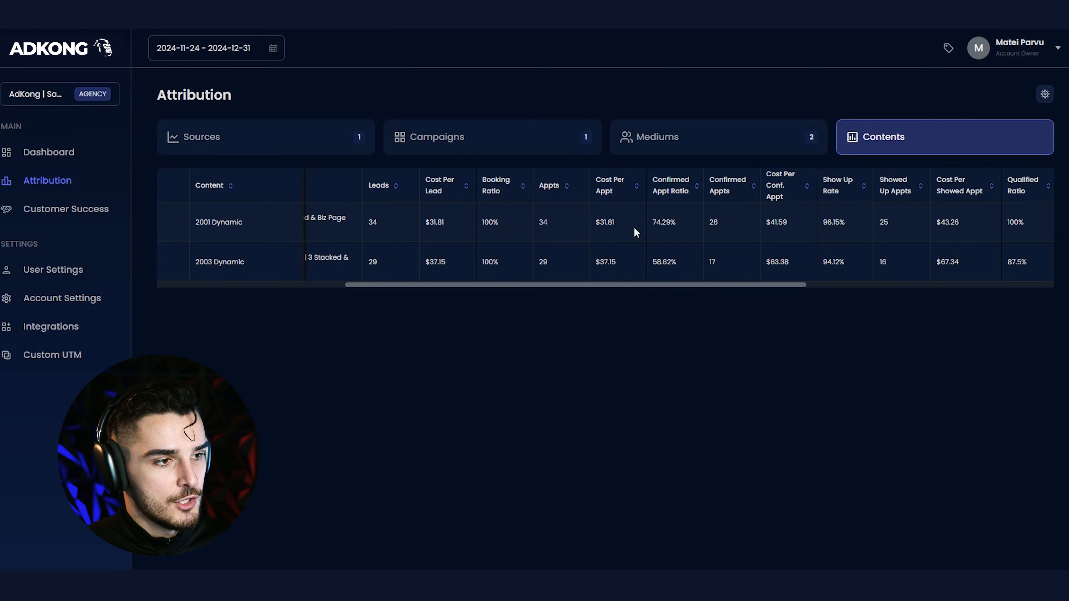
left_click_drag(616, 222, 608, 221)
left_click_drag(622, 267, 603, 259)
left_click(602, 258)
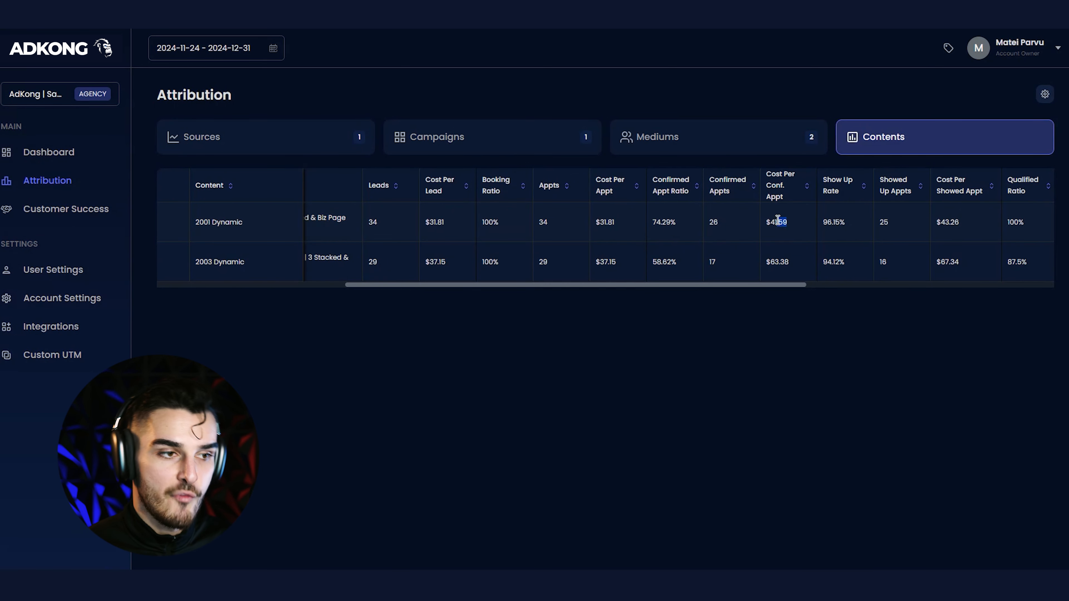
left_click_drag(770, 262, 784, 265)
left_click(783, 265)
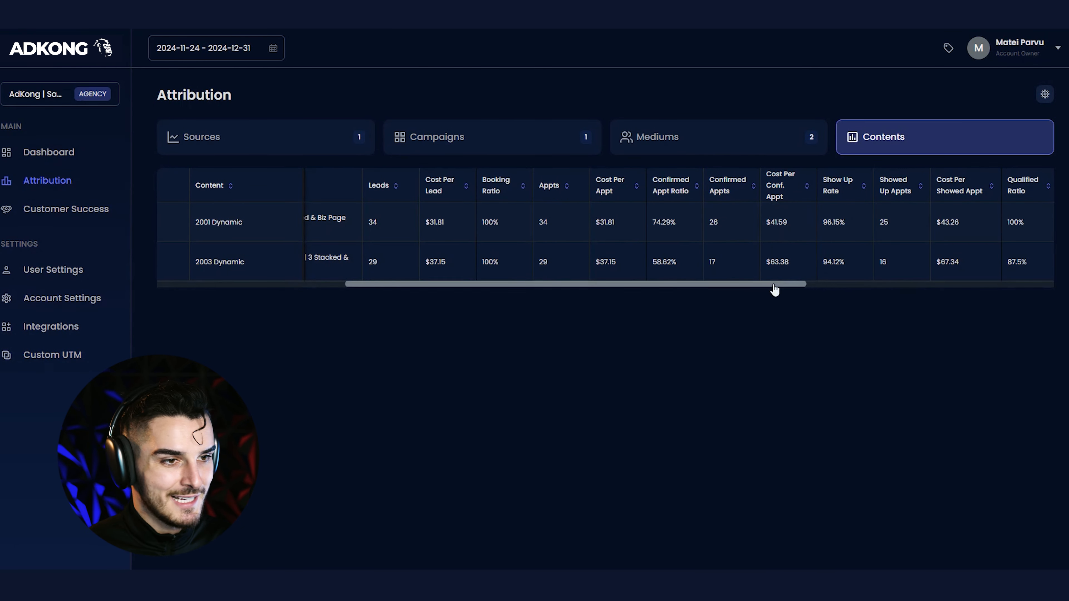
Compare the two ads' cost per showed appointment, qualified ratio and cost per qualified appointment, checking them against cost per appointment
left_click_drag(774, 291, 814, 290)
left_click_drag(863, 221, 876, 223)
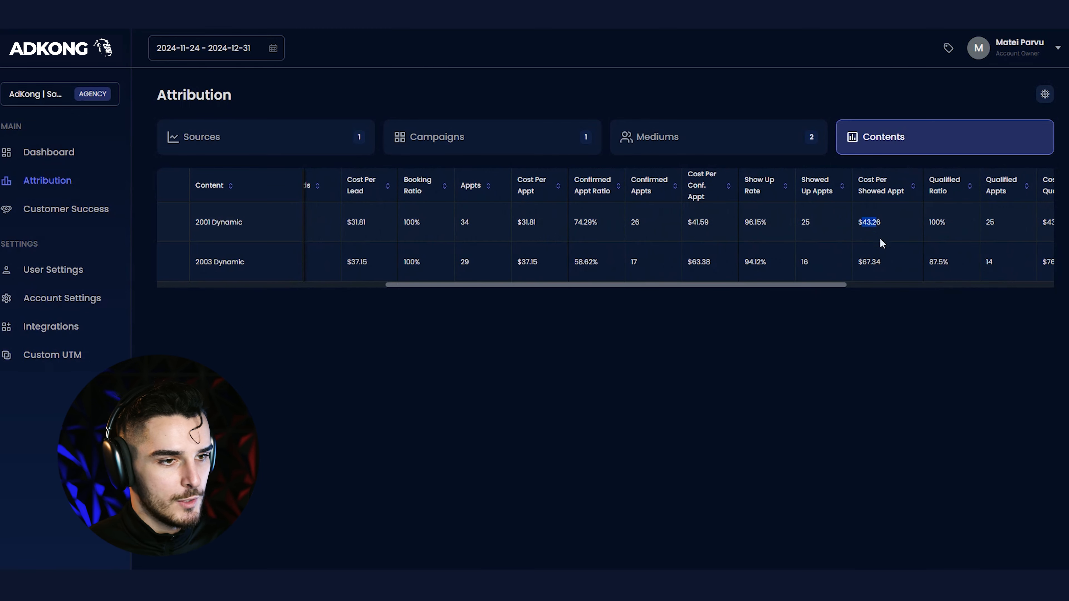
scroll(833, 276, "right", 3)
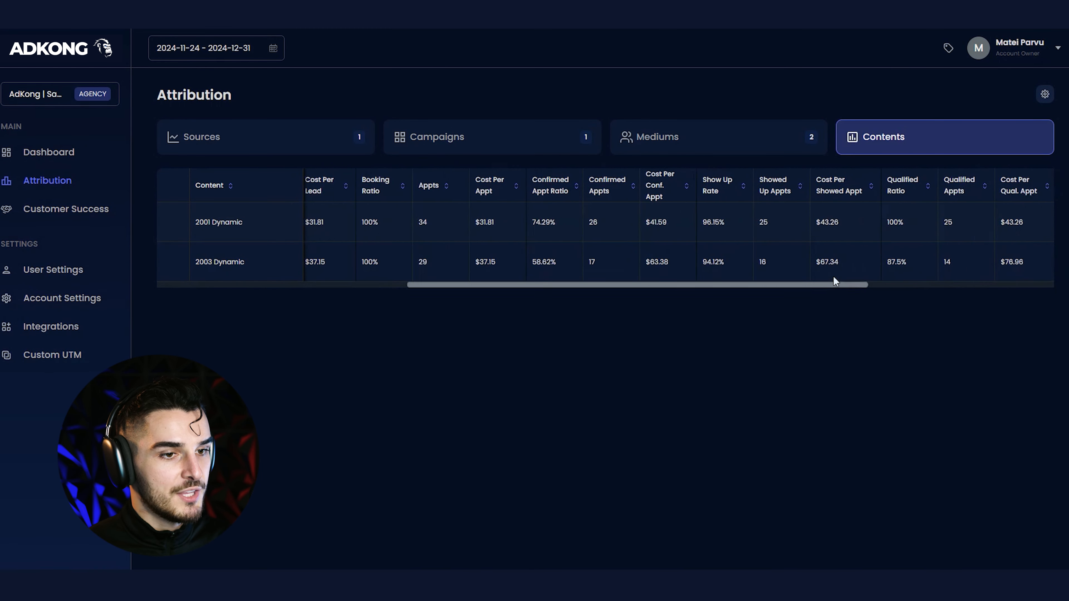
scroll(842, 276, "left", 1)
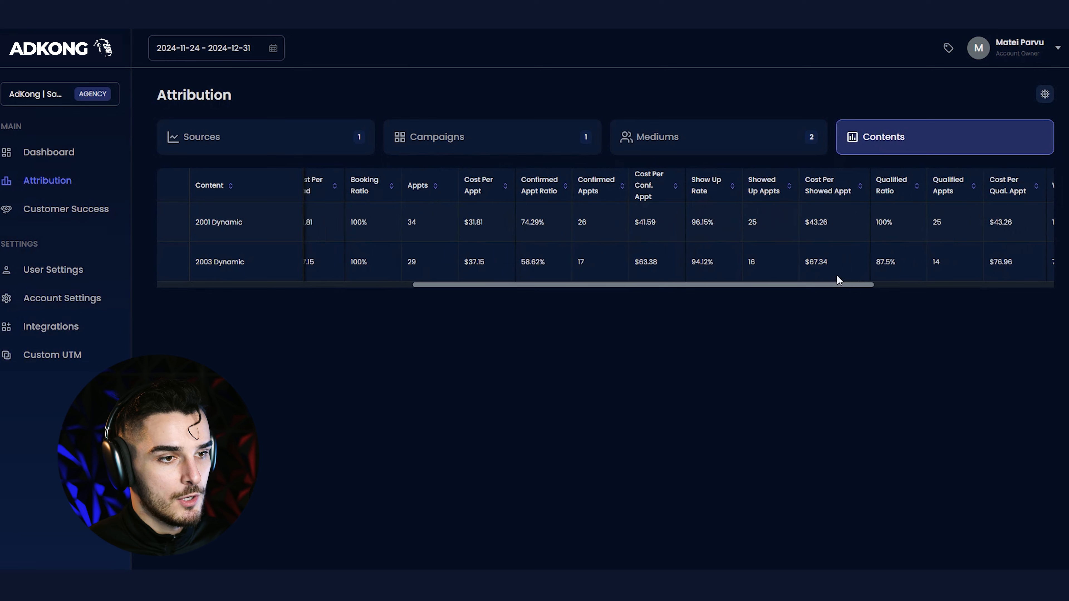
left_click_drag(875, 223, 893, 222)
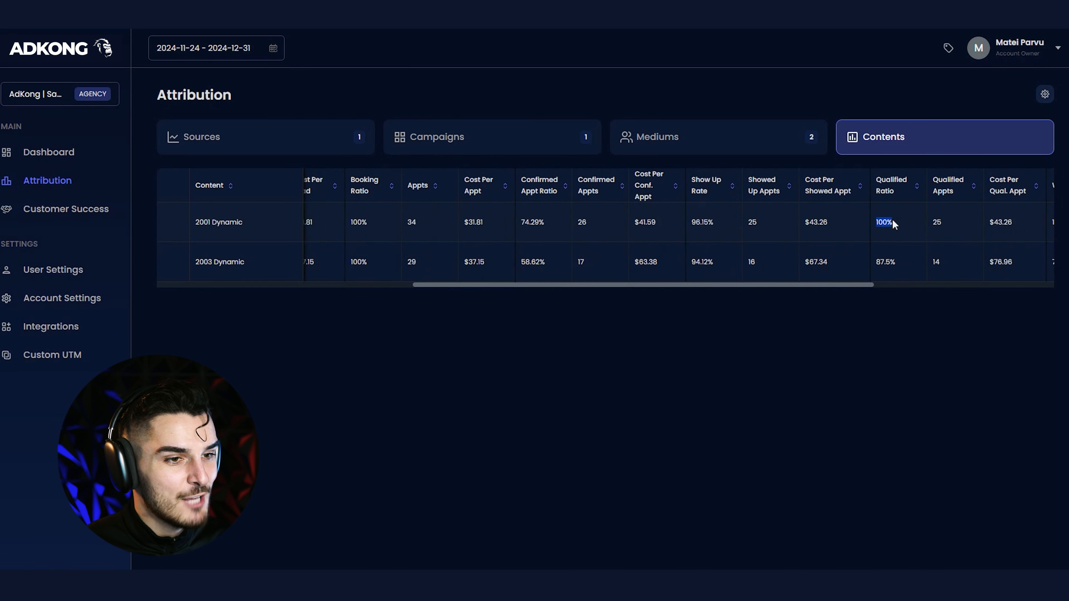
left_click_drag(876, 262, 889, 264)
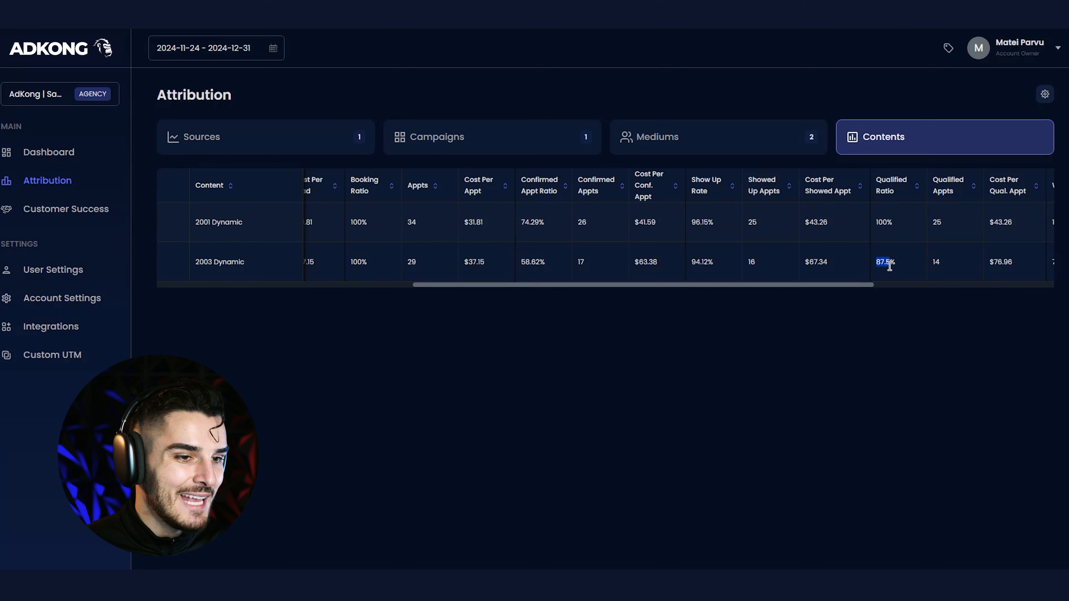
left_click(889, 266)
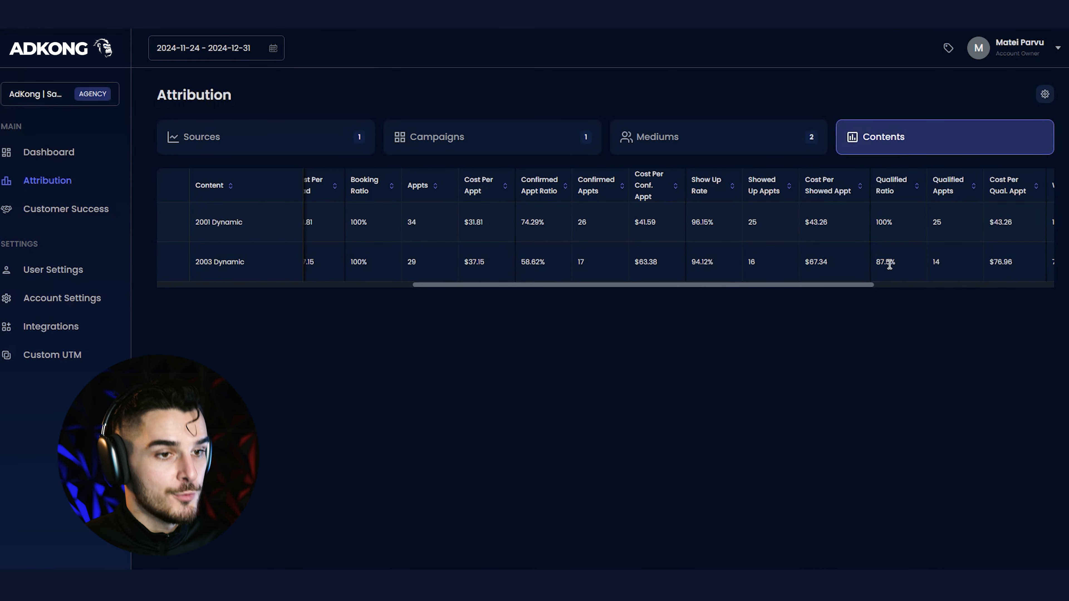
left_click_drag(990, 225, 1010, 223)
left_click(1010, 223)
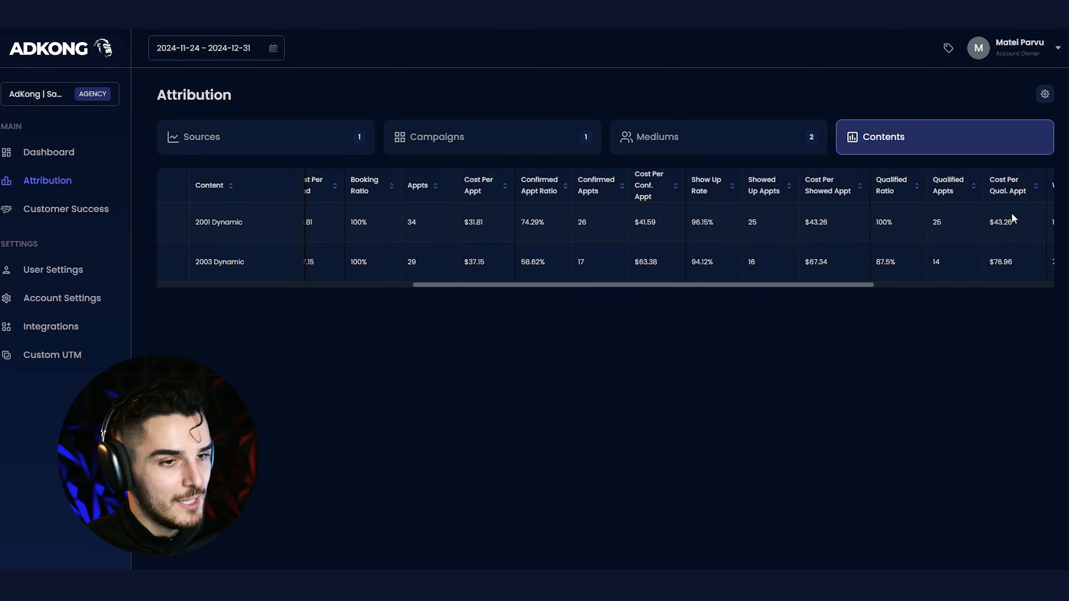
left_click_drag(989, 259, 1013, 260)
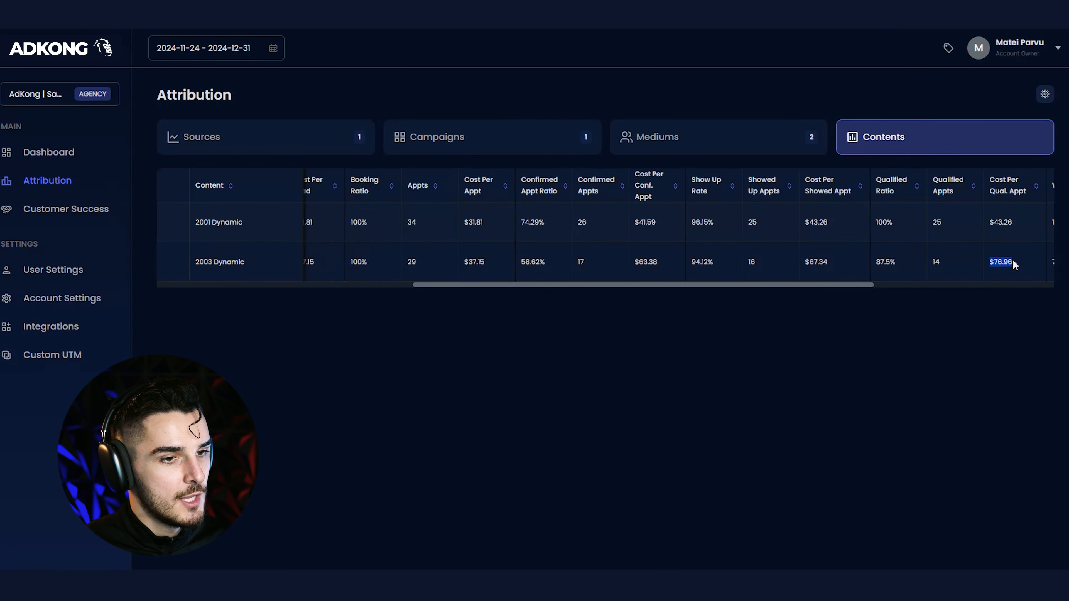
left_click(1015, 264)
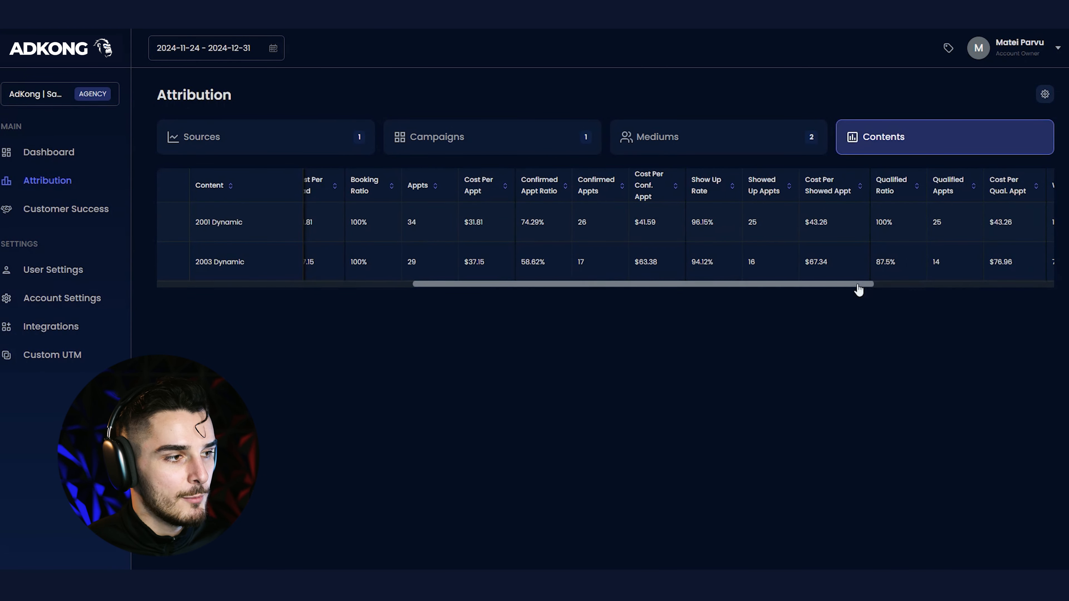
left_click_drag(859, 288, 823, 282)
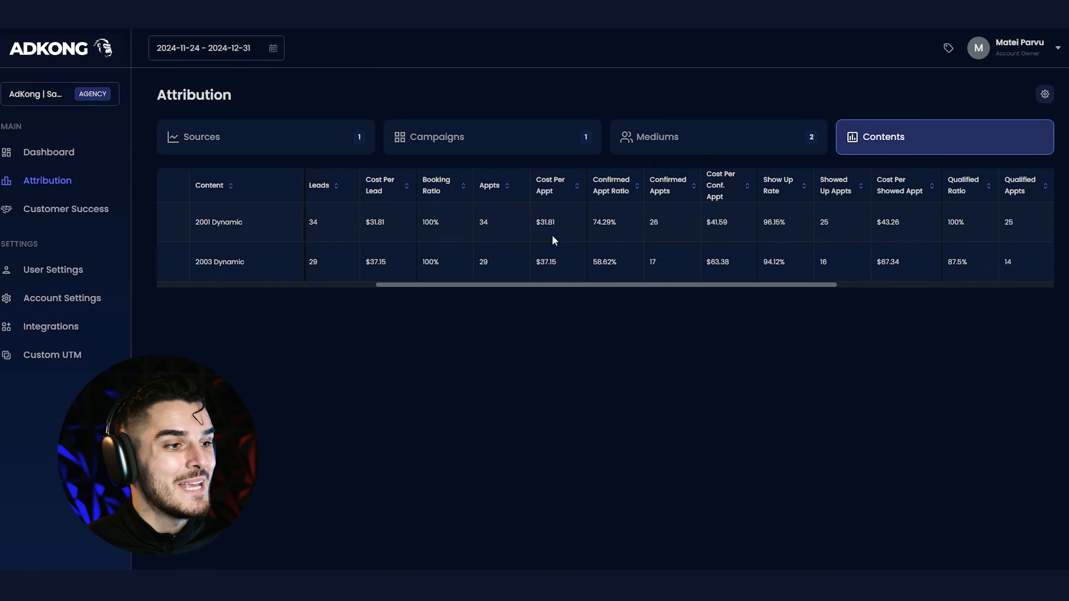
left_click_drag(571, 285, 619, 285)
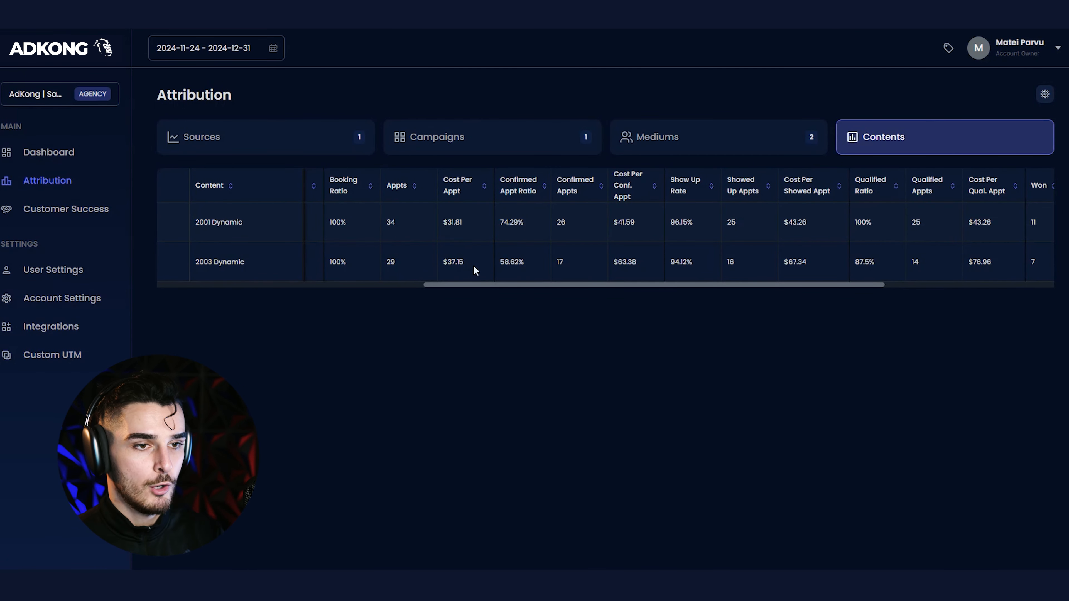
left_click_drag(975, 261, 996, 263)
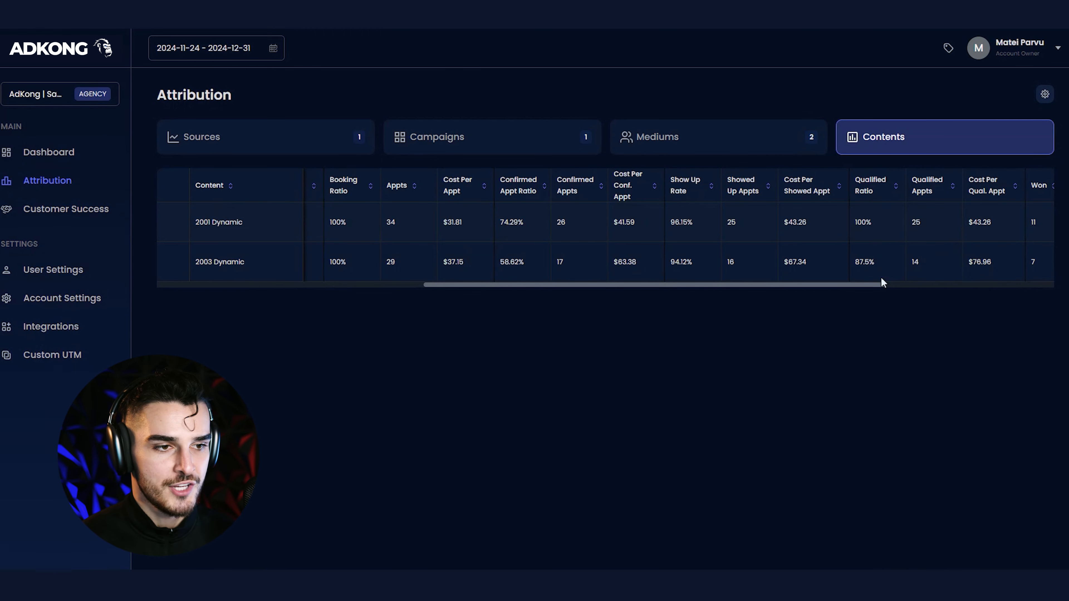
Examine both ads' won deals, C.A.C., revenue generated, ROAS and close percentages against their earlier appointment costs
left_click_drag(849, 286, 978, 289)
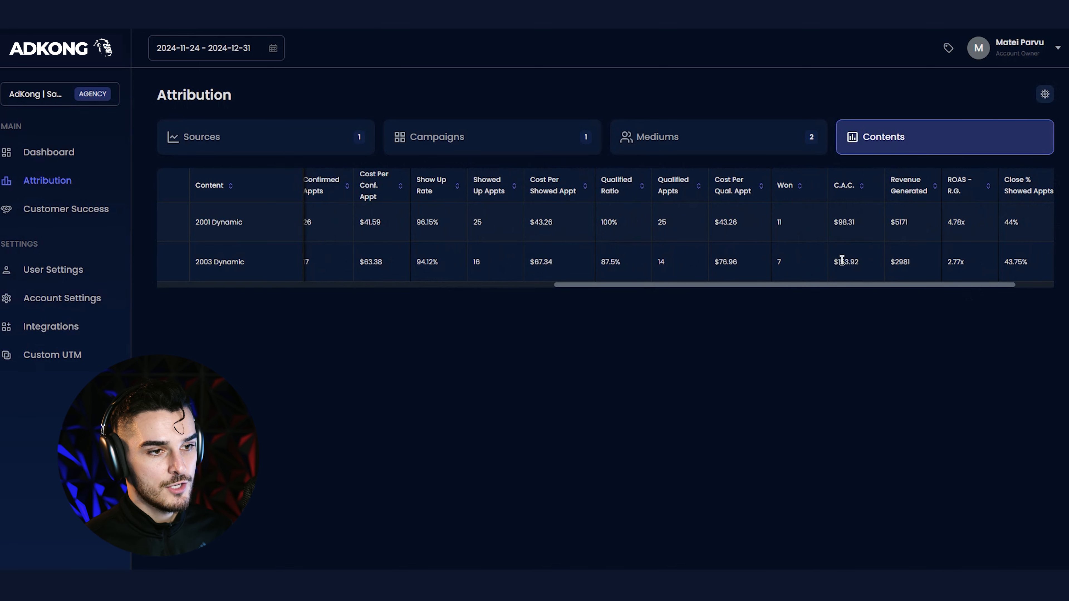
left_click_drag(906, 286, 914, 286)
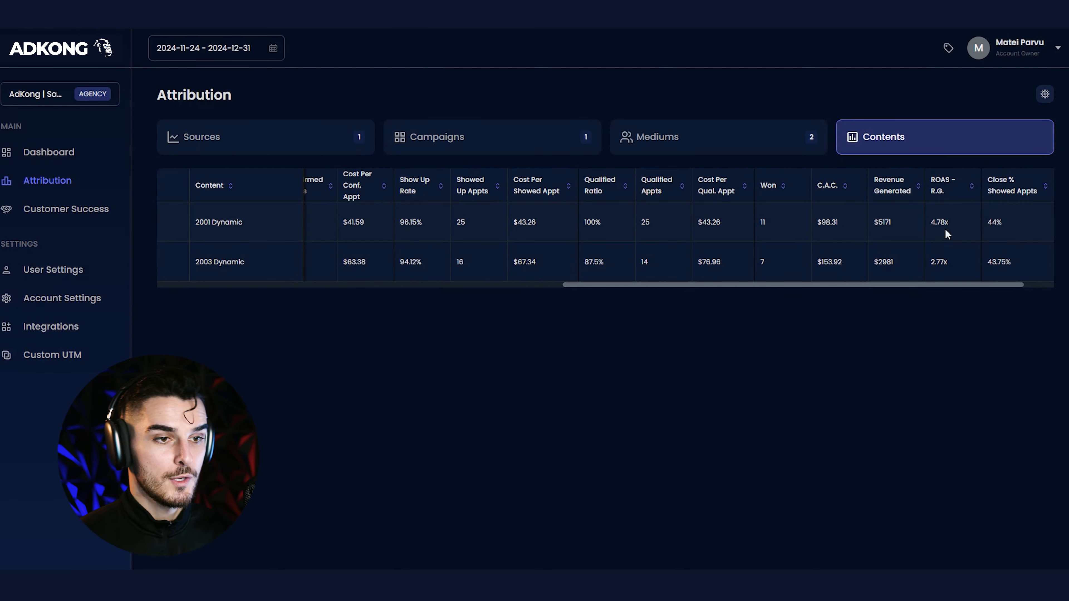
left_click(958, 224)
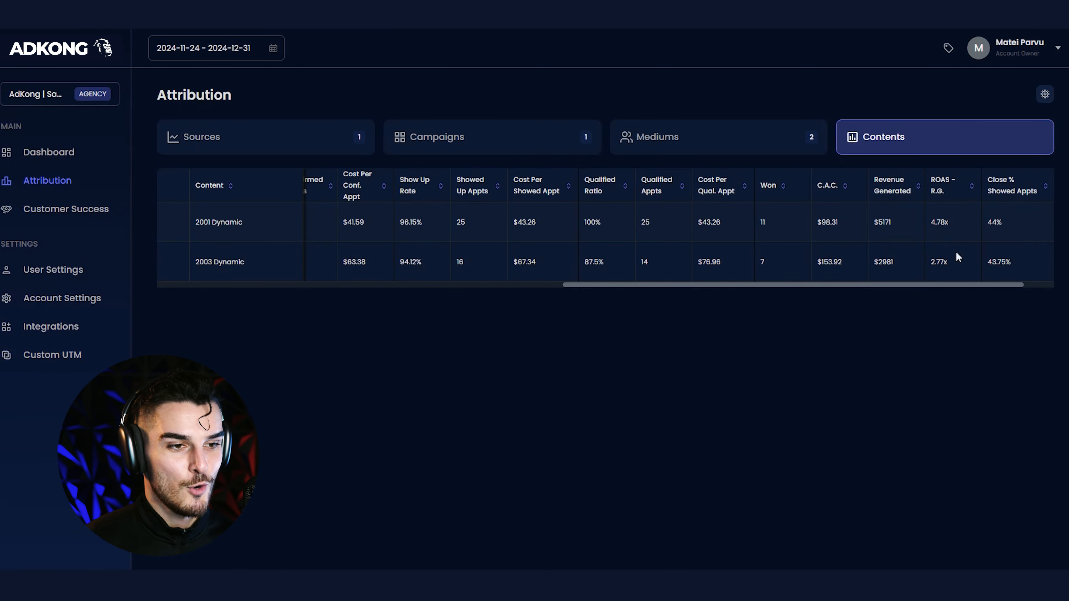
left_click(940, 260)
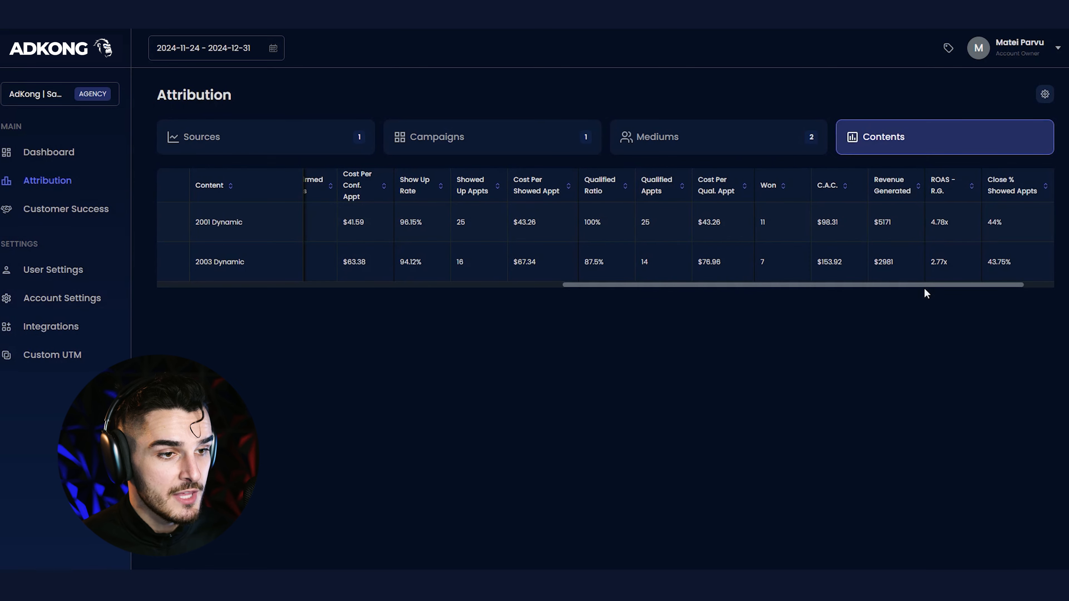
left_click_drag(924, 286, 777, 288)
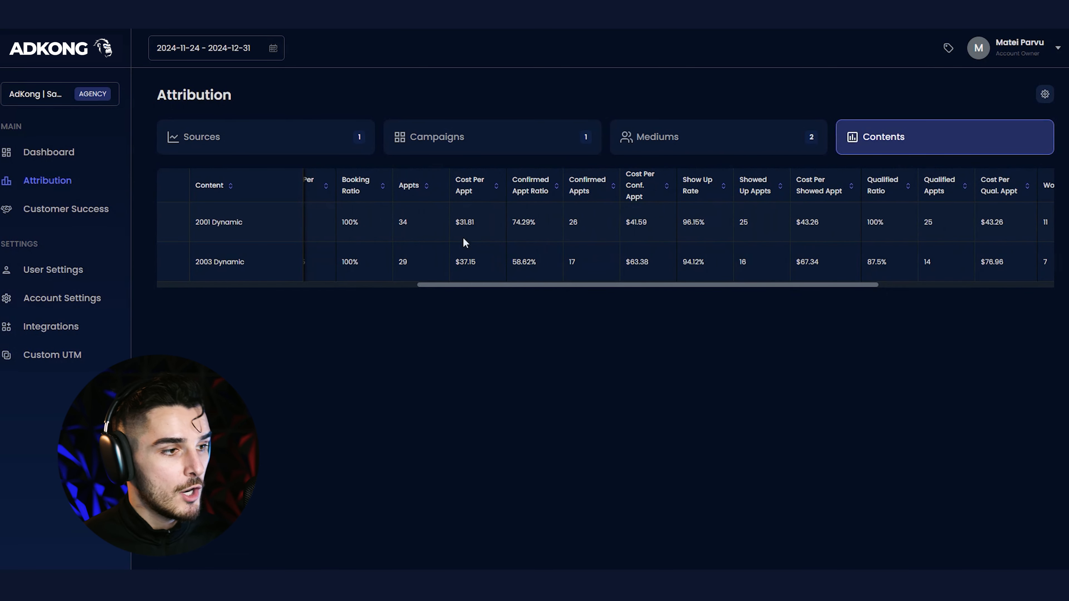
left_click_drag(465, 287, 637, 270)
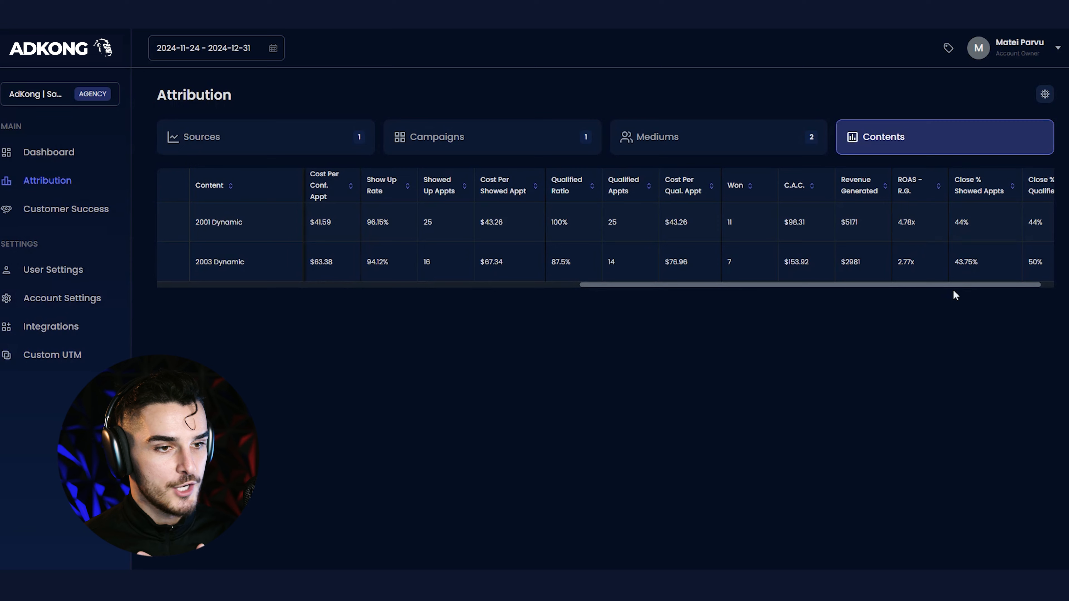
left_click_drag(957, 289, 986, 281)
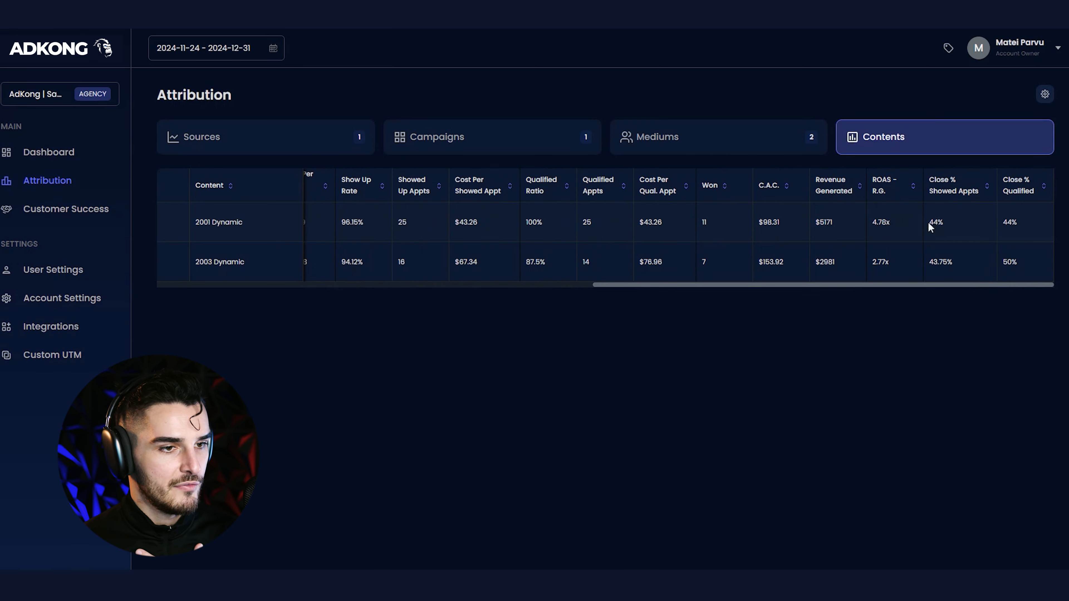